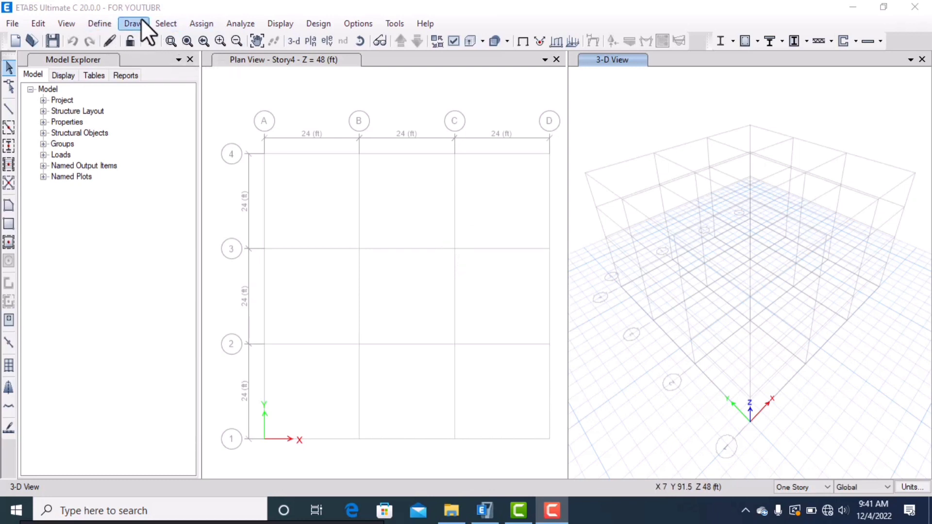
Add a seismic load pattern named EQ Y with ASCE 7-16 auto lateral load, based on the EQ Y dir -X ece pattern
{"action": "left_click", "coordinate": [100, 23]}
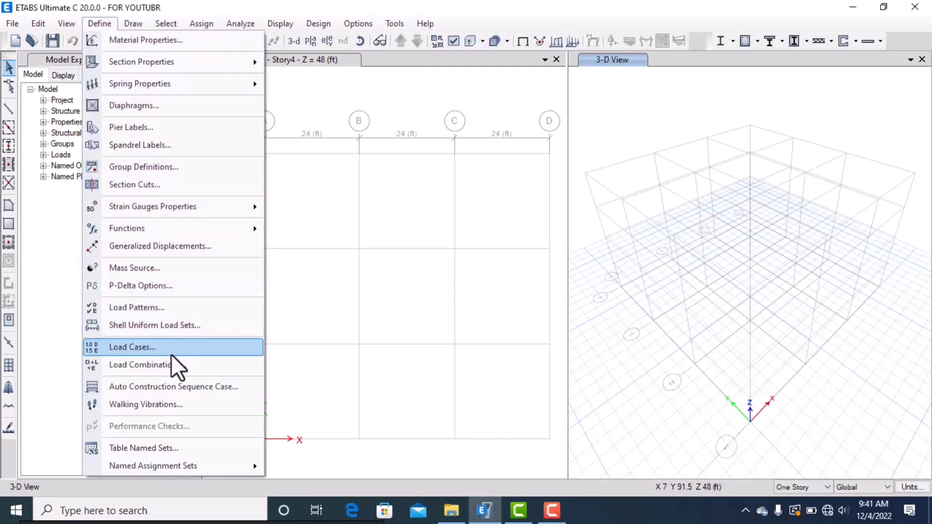
{"action": "left_click", "coordinate": [187, 313]}
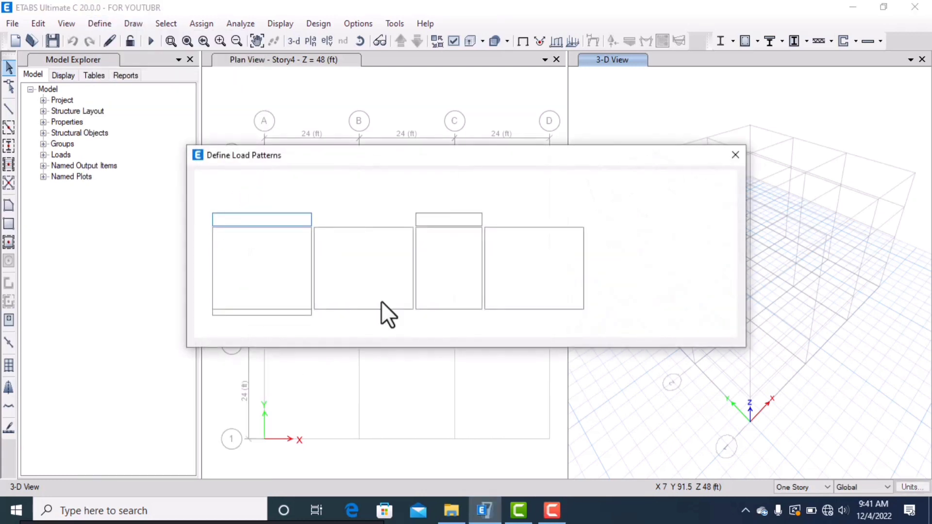
{"action": "left_click_drag", "start_coordinate": [442, 151], "coordinate": [372, 120]}
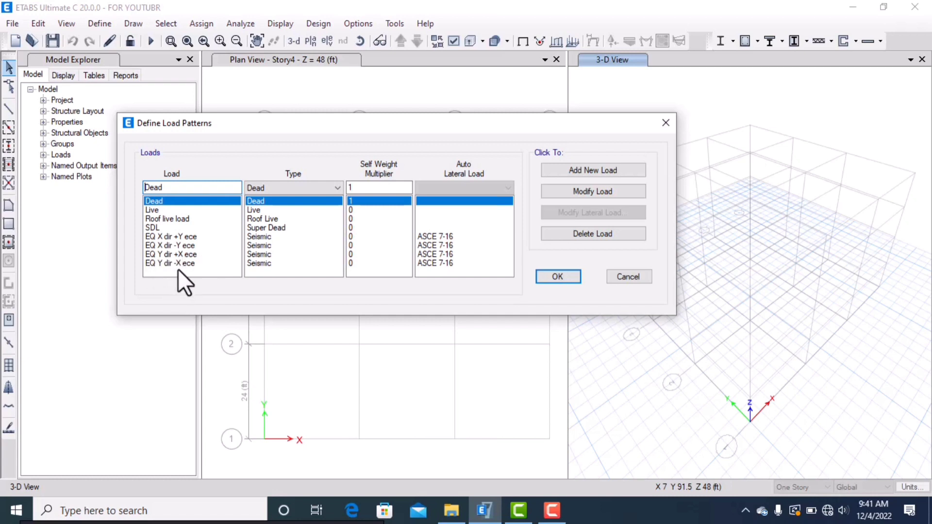
{"action": "left_click", "coordinate": [429, 263]}
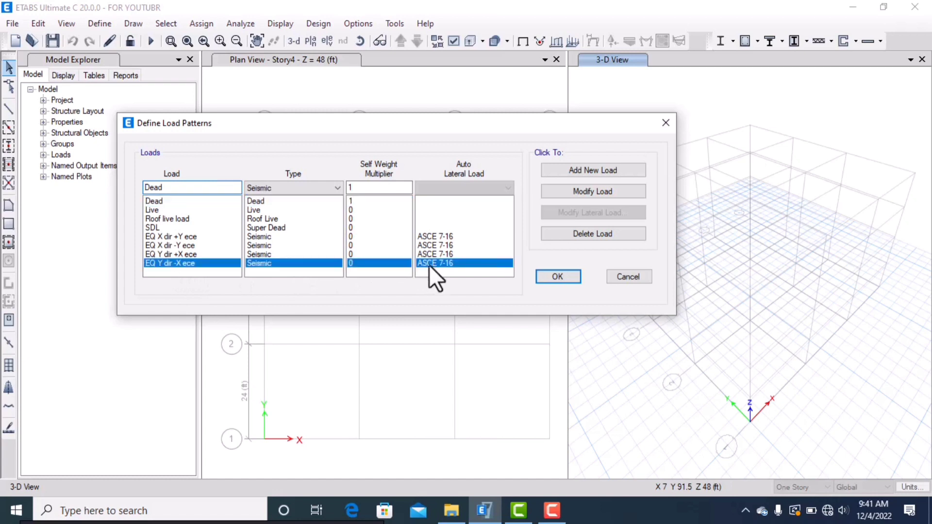
{"action": "left_click_drag", "start_coordinate": [195, 187], "coordinate": [163, 187]}
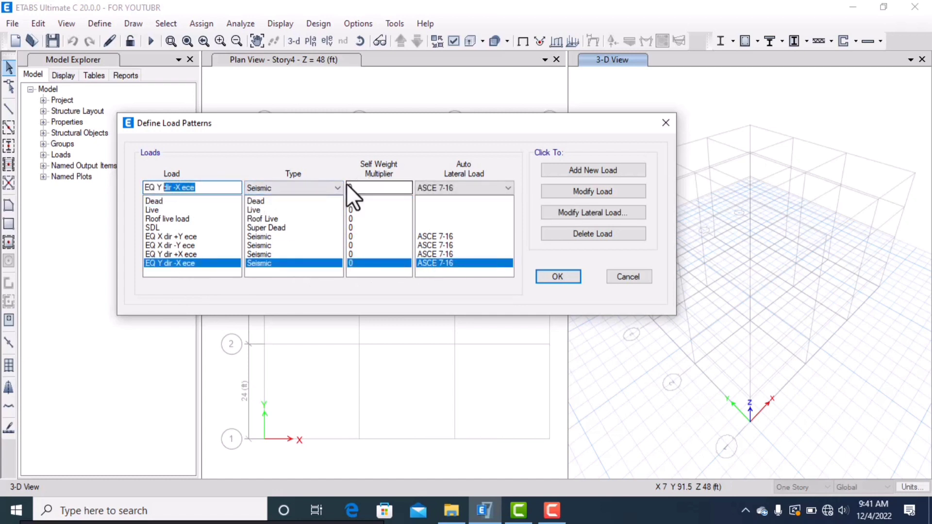
{"action": "key", "text": "BackSpace"}
{"action": "left_click", "coordinate": [598, 169]}
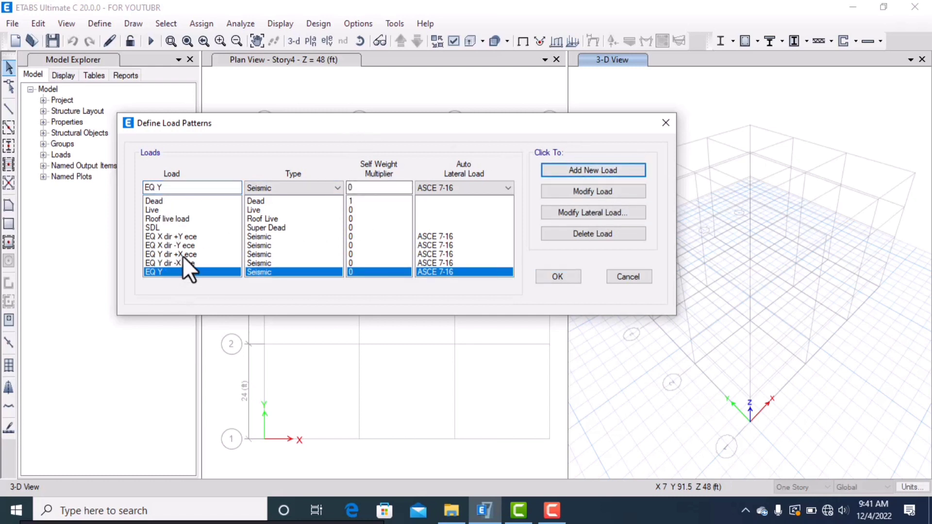
Add a seismic load pattern named EQ X with ASCE 7-16 auto lateral load, based on EQ X dir +Y ece
{"action": "left_click", "coordinate": [194, 237]}
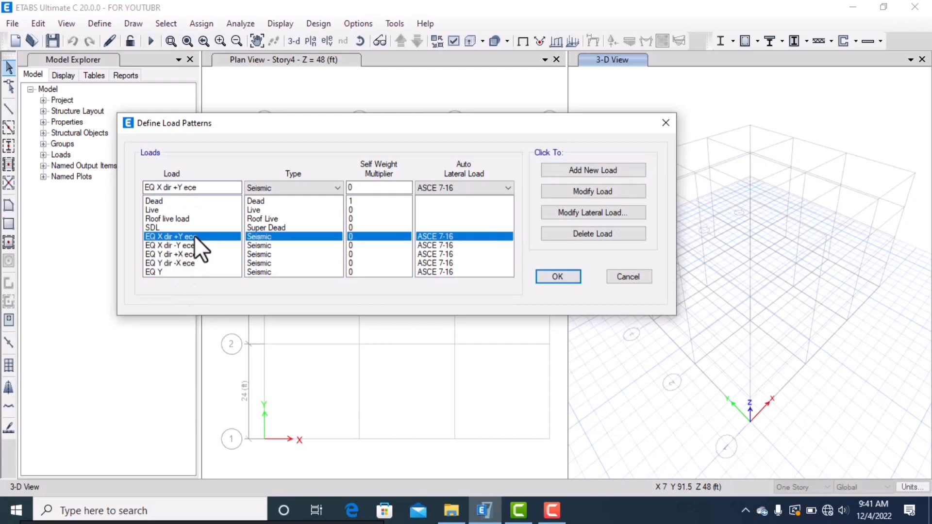
{"action": "left_click_drag", "start_coordinate": [197, 187], "coordinate": [163, 191]}
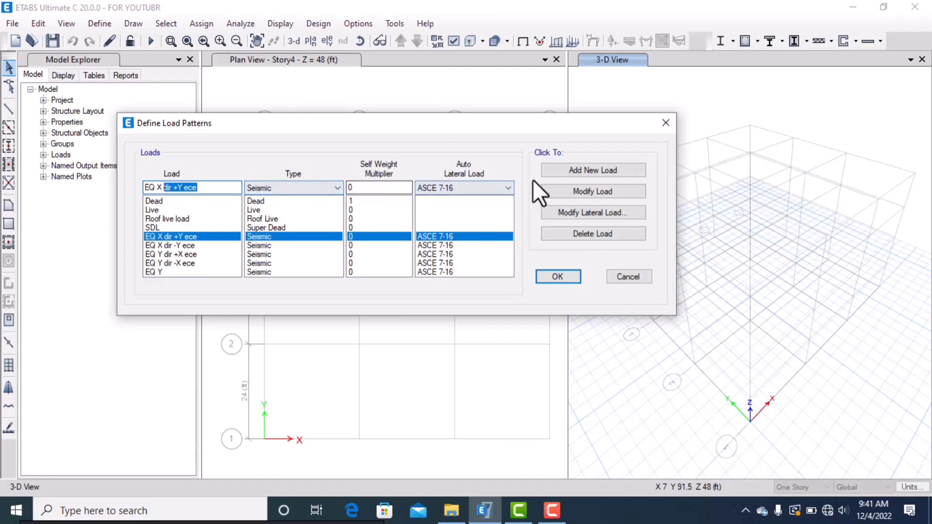
{"action": "key", "text": "BackSpace"}
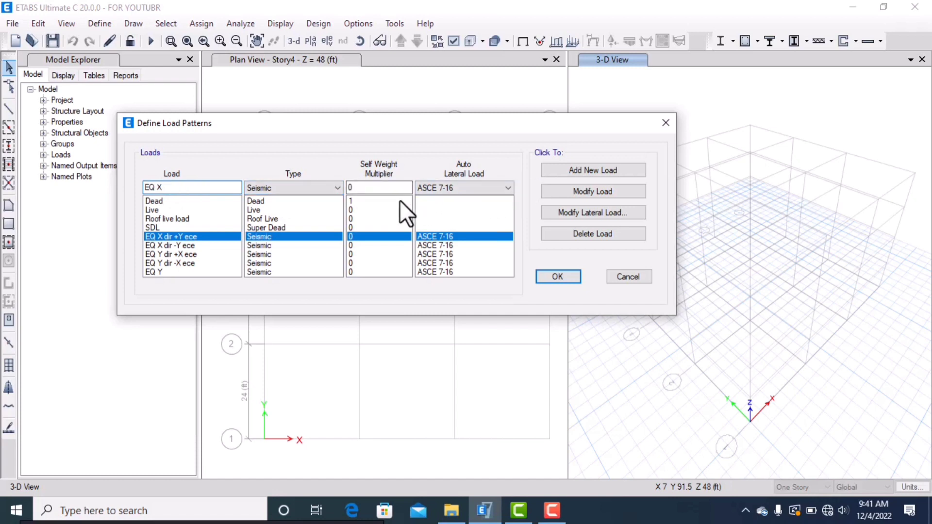
{"action": "left_click", "coordinate": [598, 169]}
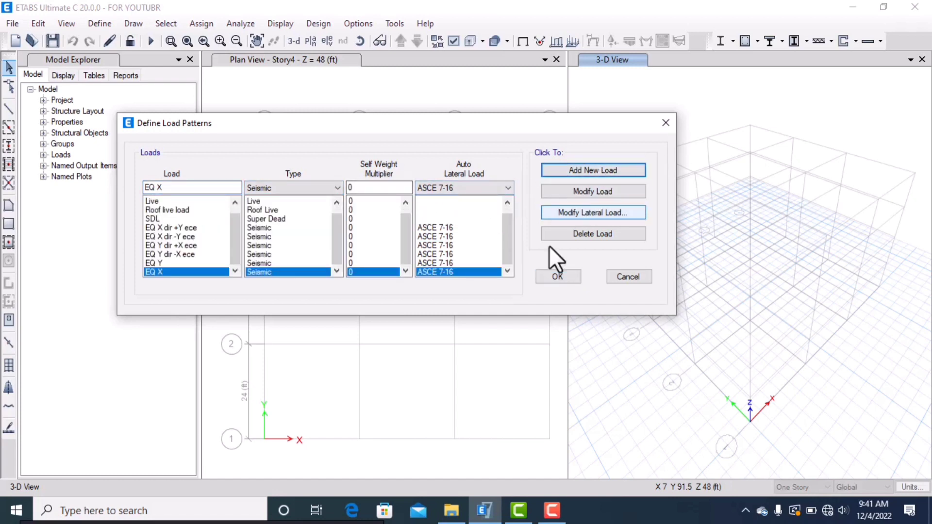
In the lateral load settings of the EQ Y pattern, keep only Y Dir enabled and disable all X and eccentricity options
{"action": "left_click", "coordinate": [177, 263]}
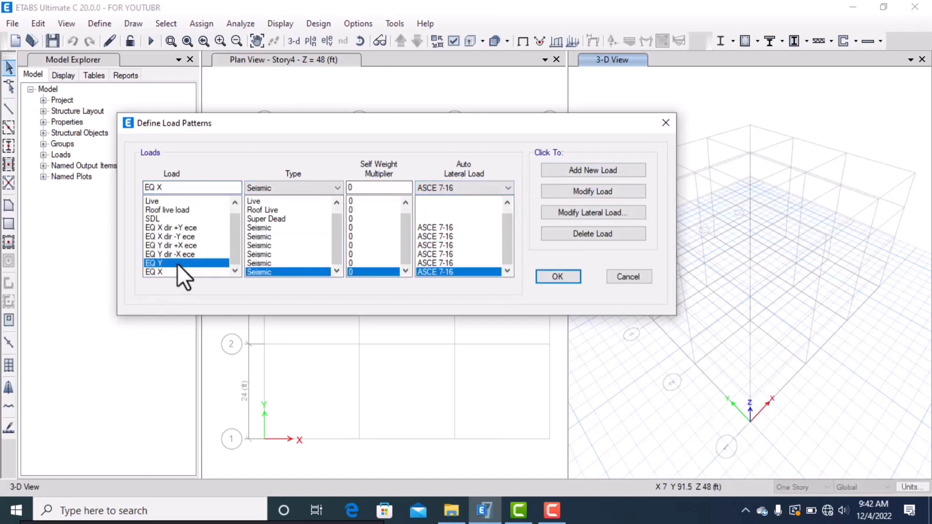
{"action": "left_click", "coordinate": [606, 217]}
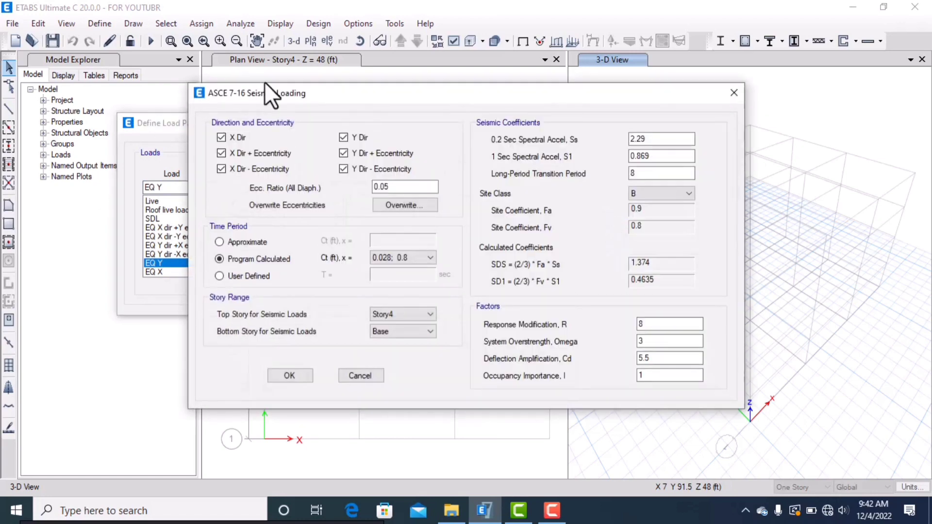
{"action": "left_click_drag", "start_coordinate": [264, 83], "coordinate": [177, 39]}
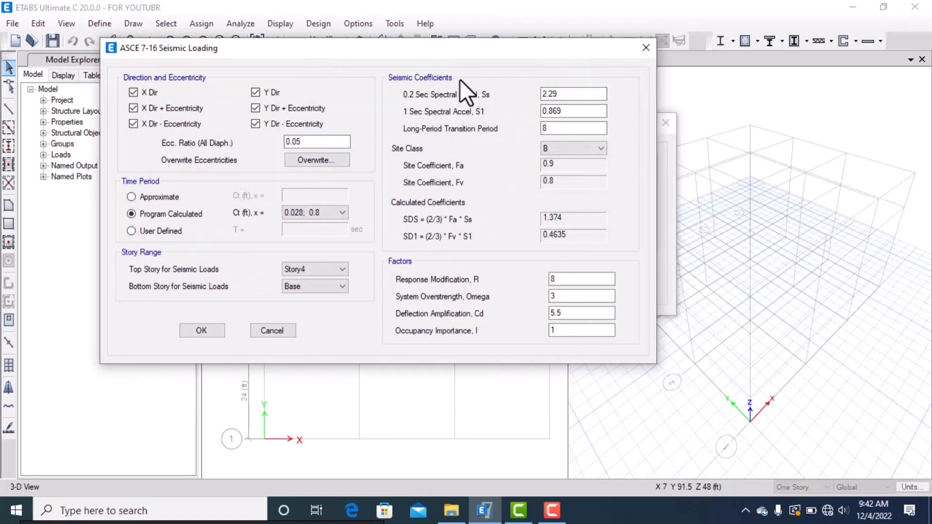
{"action": "left_click_drag", "start_coordinate": [348, 49], "coordinate": [329, 38]}
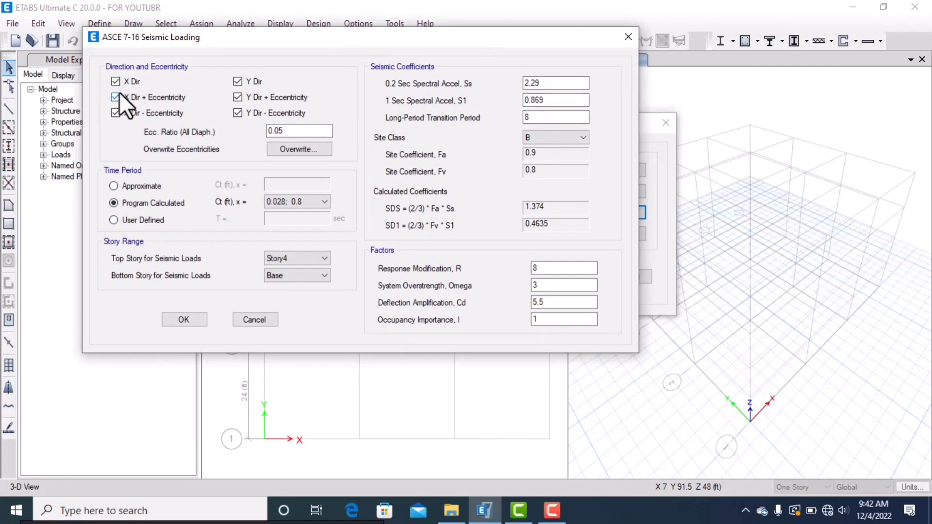
{"action": "left_click_drag", "start_coordinate": [152, 43], "coordinate": [230, 69]}
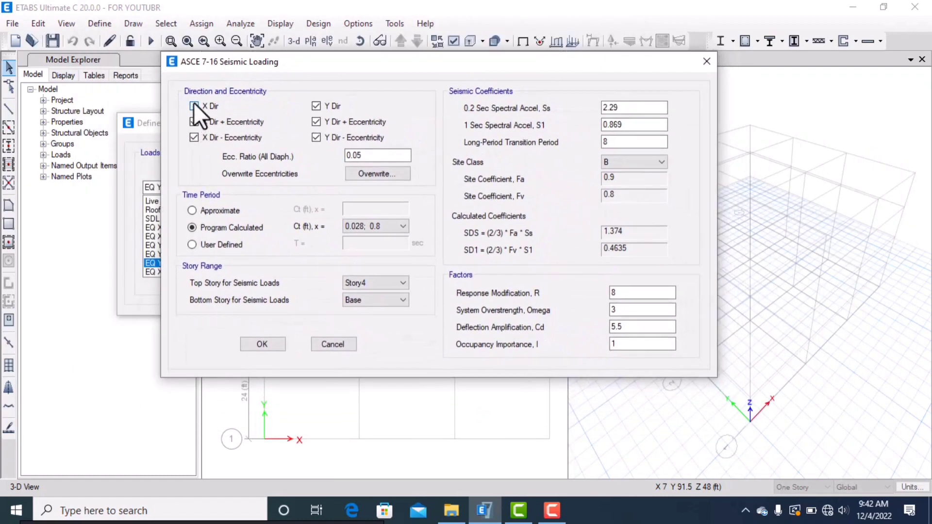
{"action": "left_click", "coordinate": [194, 138]}
{"action": "left_click", "coordinate": [316, 137]}
{"action": "left_click", "coordinate": [313, 121]}
Switch to the Pakistan S1 and Ss PDF in Edge, examine the Punjab district seismic hazard values, and return to ETABS
{"action": "left_click", "coordinate": [631, 108]}
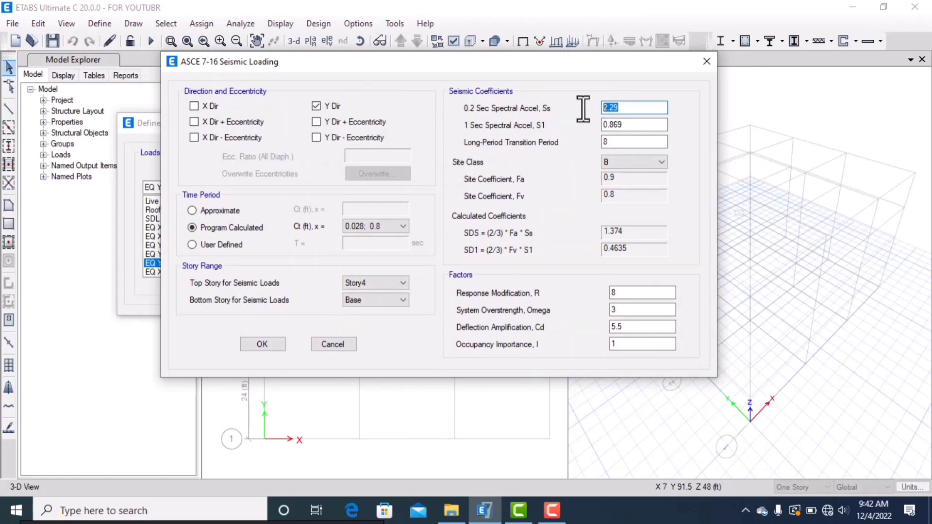
{"action": "left_click_drag", "start_coordinate": [586, 65], "coordinate": [505, 71]}
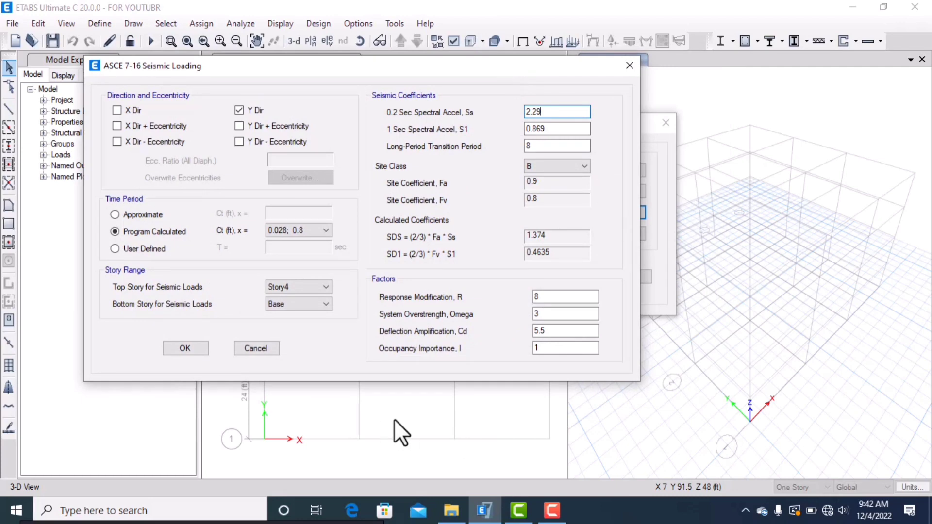
{"action": "left_click", "coordinate": [351, 509]}
{"action": "left_click", "coordinate": [234, 11]}
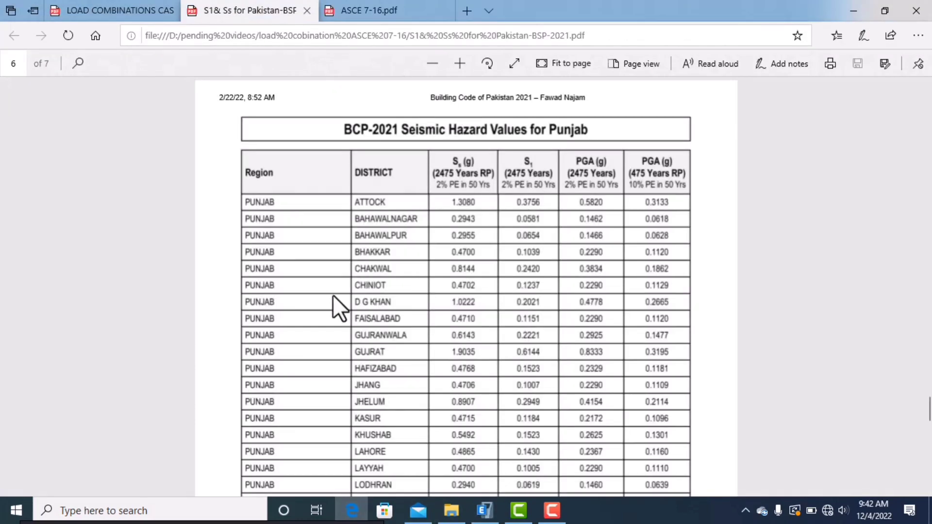
{"action": "scroll", "coordinate": [340, 252], "scroll_direction": "down", "scroll_amount": 10}
{"action": "scroll", "coordinate": [388, 209], "scroll_direction": "up", "scroll_amount": 9}
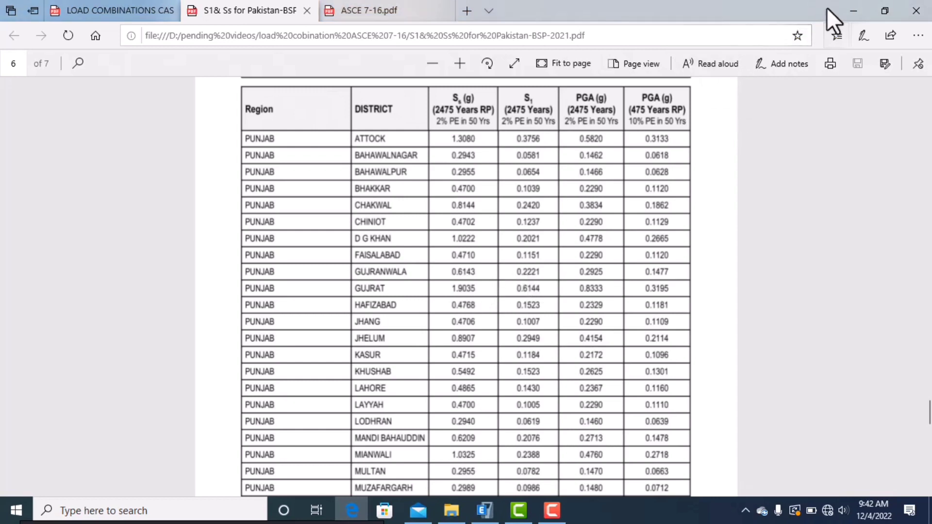
{"action": "left_click", "coordinate": [843, 10]}
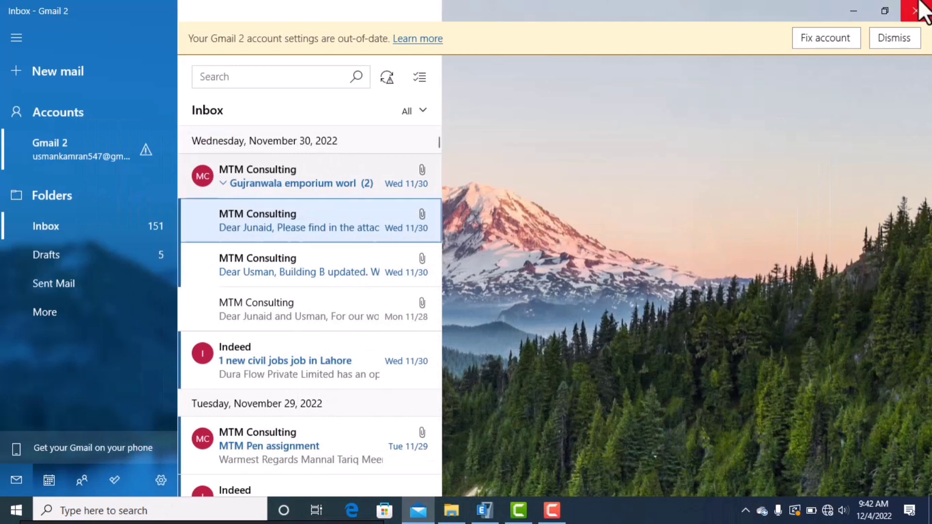
{"action": "left_click", "coordinate": [859, 11]}
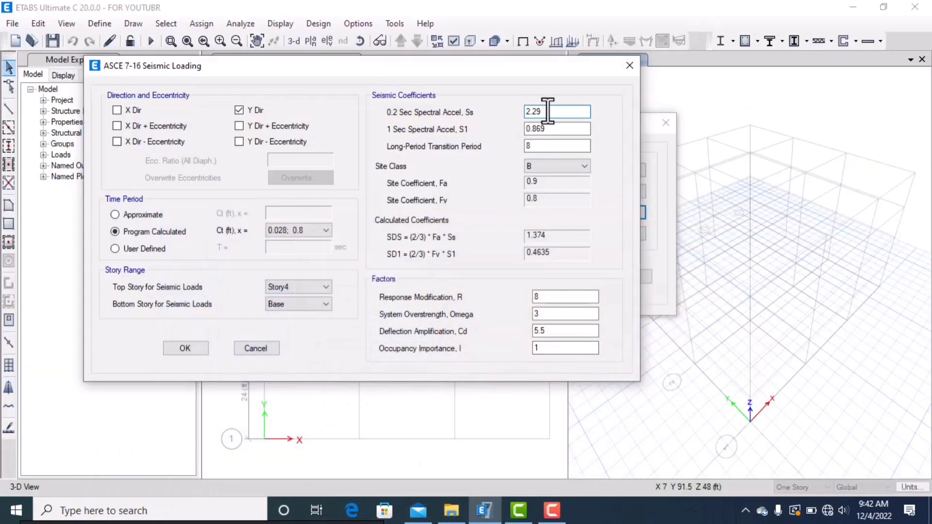
Set EQ Y's spectral accelerations to Ss 0.61 and S1 0.22, and choose site class D
{"action": "left_click_drag", "start_coordinate": [546, 111], "coordinate": [527, 112]}
{"action": "left_click", "coordinate": [547, 127]}
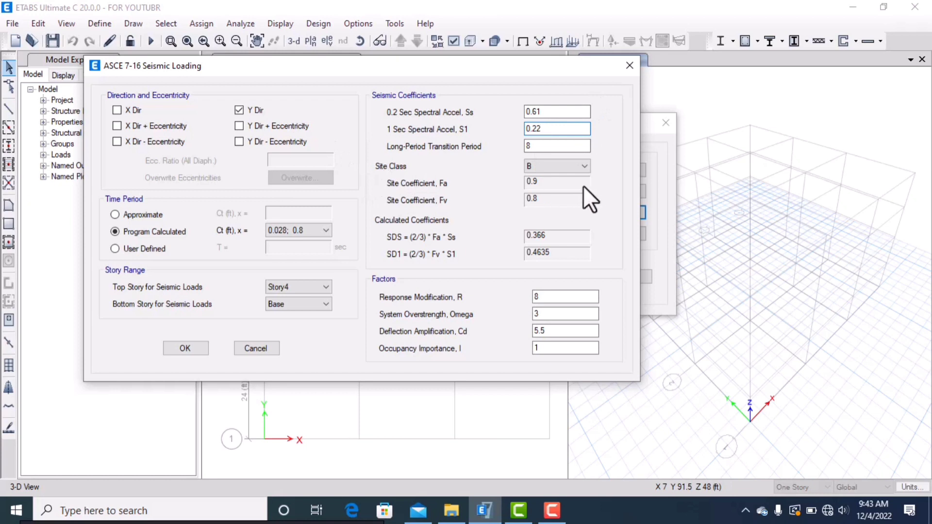
{"action": "left_click", "coordinate": [572, 166]}
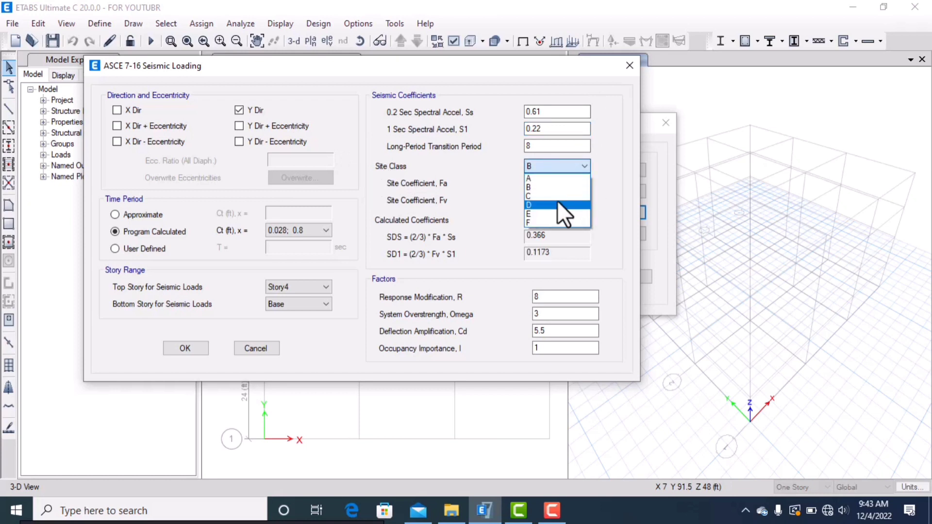
{"action": "left_click", "coordinate": [557, 205]}
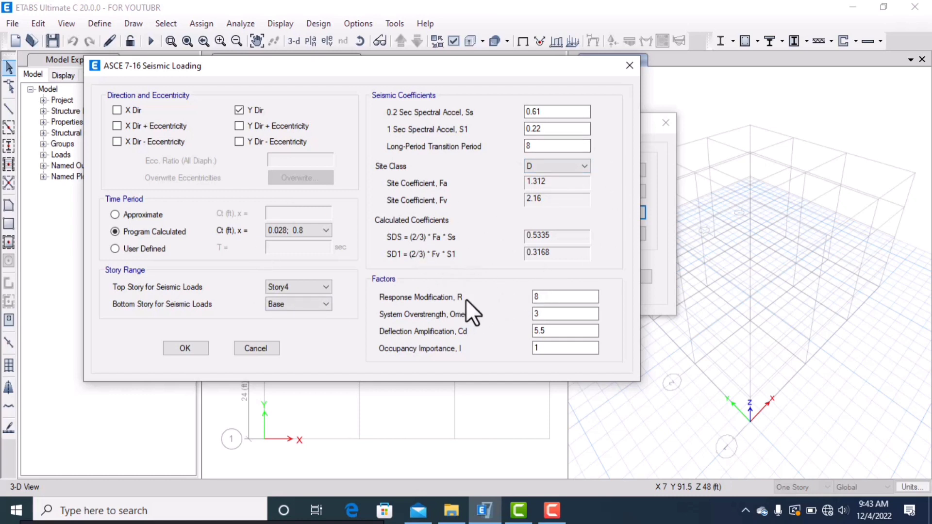
Set the response modification factor R of the EQ Y pattern to 5
{"action": "double_click", "coordinate": [557, 297]}
{"action": "key", "text": "BackSpace"}
{"action": "type", "text": "5"}
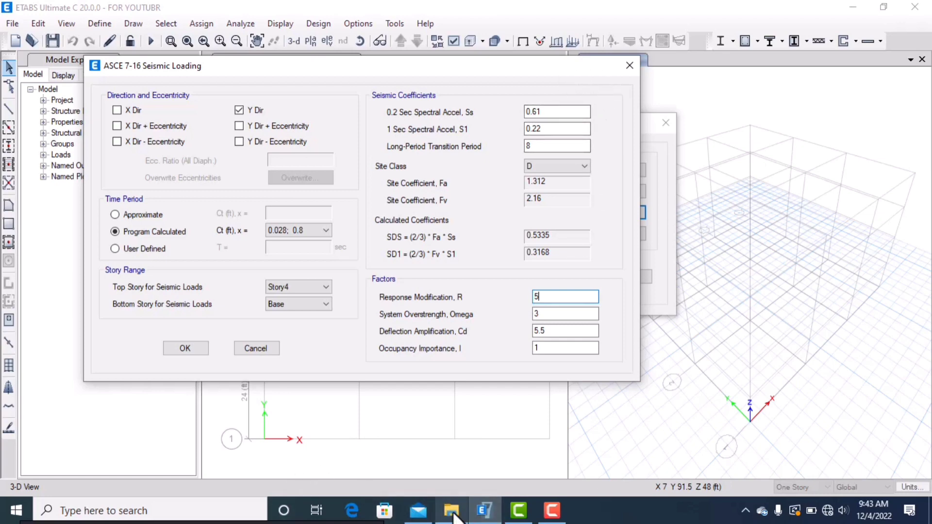
Switch to ASCE 7-16.pdf in Edge and go to page 146 to find the seismic force-resisting system factors
{"action": "left_click", "coordinate": [353, 509]}
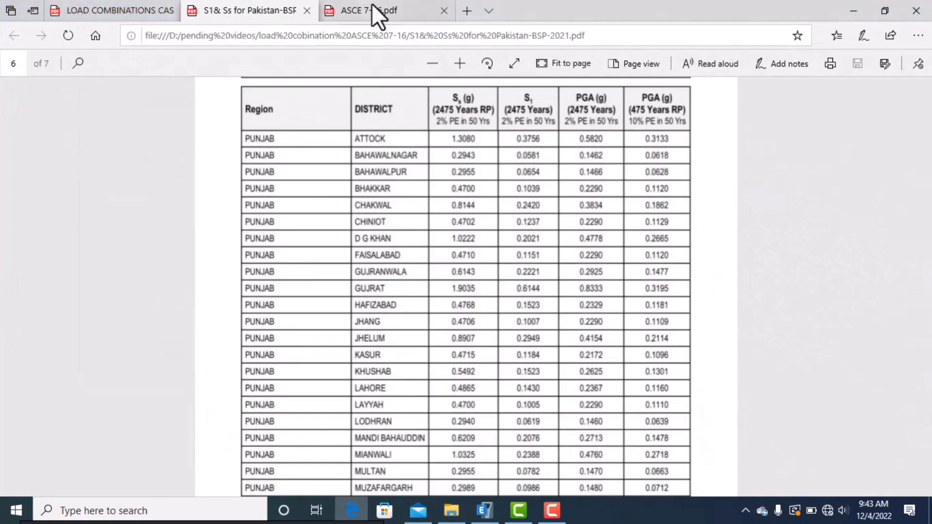
{"action": "left_click", "coordinate": [375, 9]}
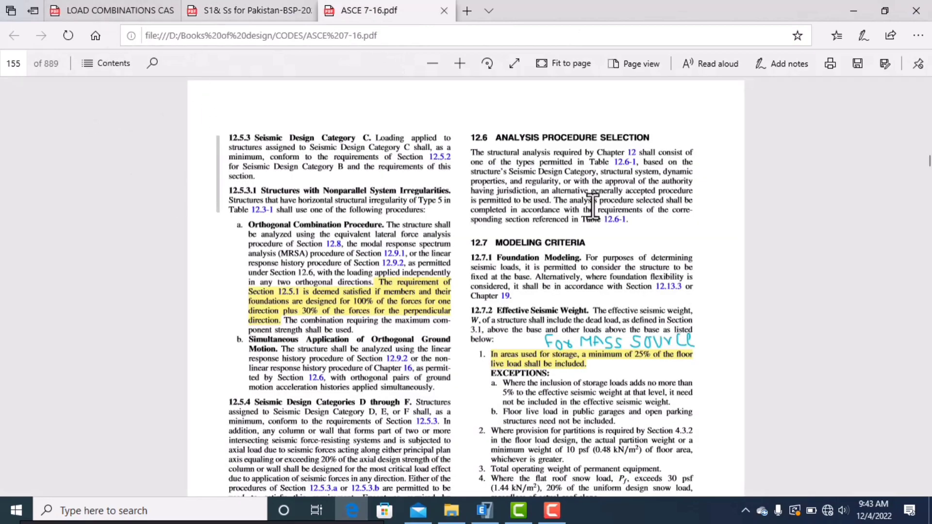
{"action": "scroll", "coordinate": [679, 306], "scroll_direction": "down", "scroll_amount": 10}
{"action": "scroll", "coordinate": [562, 307], "scroll_direction": "up", "scroll_amount": 15}
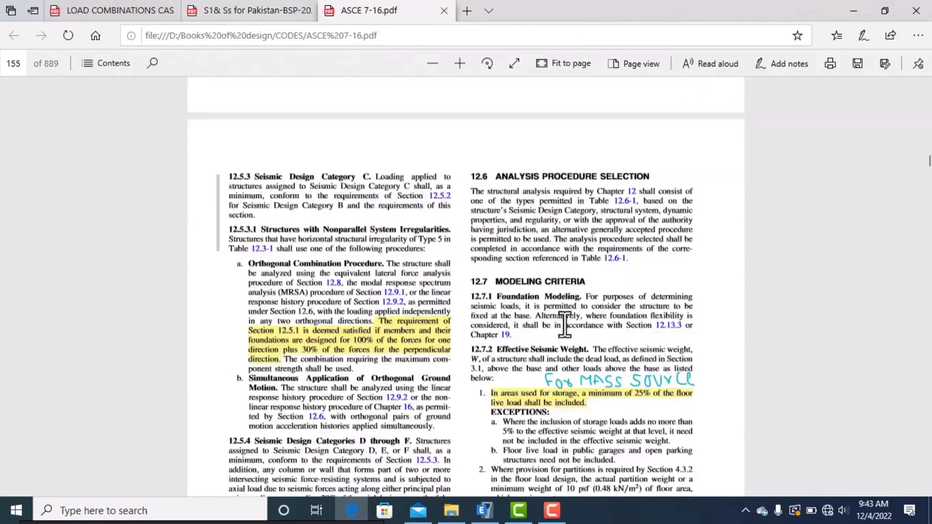
{"action": "scroll", "coordinate": [549, 340], "scroll_direction": "down", "scroll_amount": 3}
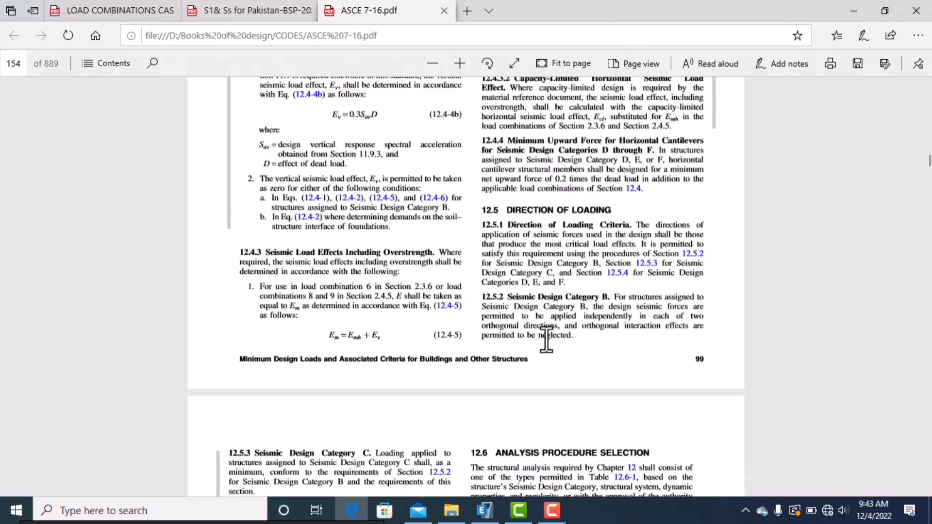
{"action": "scroll", "coordinate": [548, 354], "scroll_direction": "down", "scroll_amount": 2}
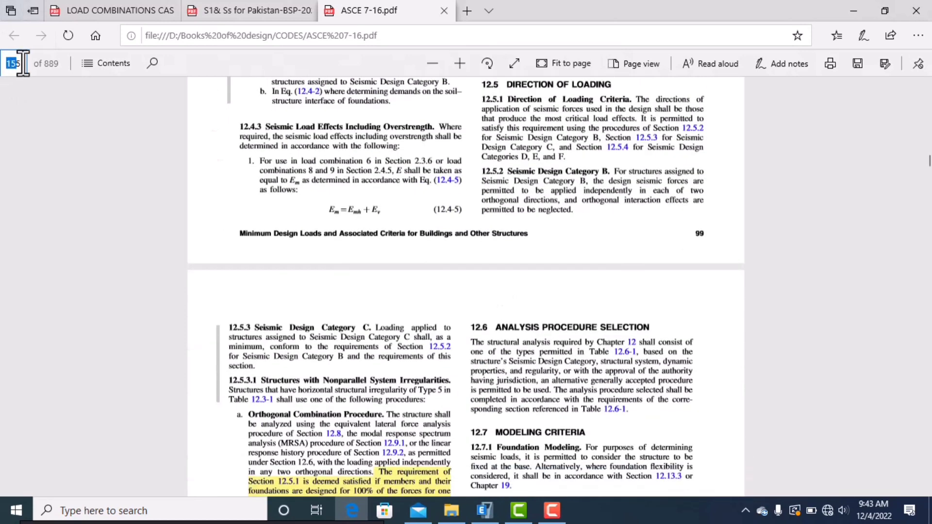
{"action": "left_click_drag", "start_coordinate": [23, 63], "coordinate": [4, 63]}
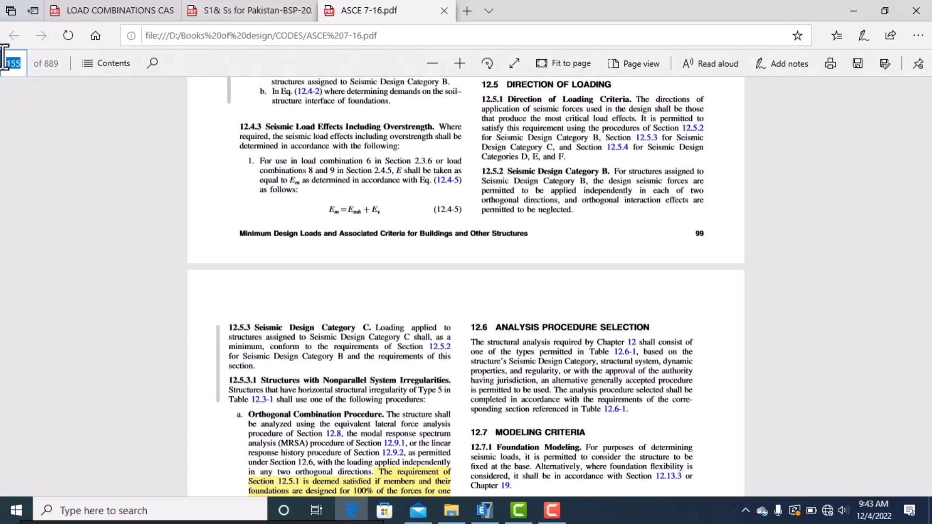
{"action": "type", "text": "146"}
{"action": "key", "text": "Return"}
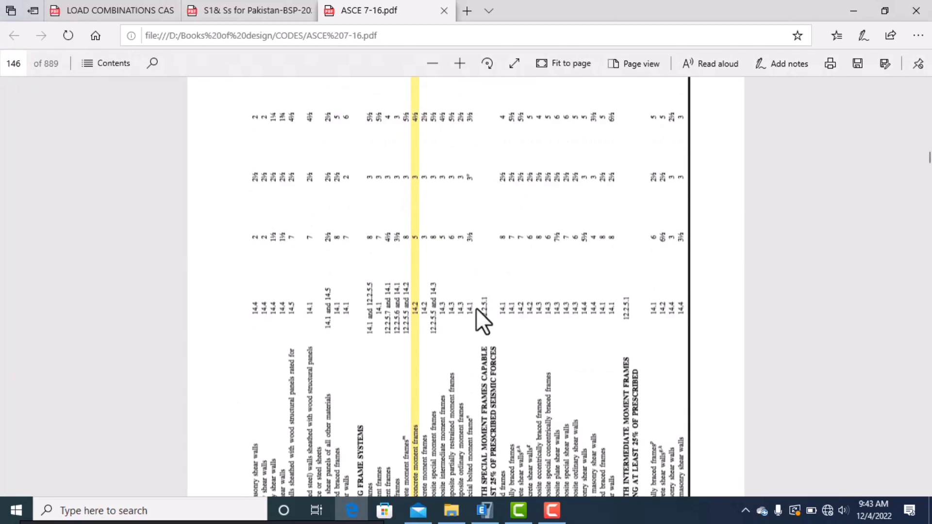
Examine the R, overstrength and Cd columns of Table 12.2-1 and the highlighted concrete moment frames row
{"action": "scroll", "coordinate": [524, 432], "scroll_direction": "up", "scroll_amount": 10}
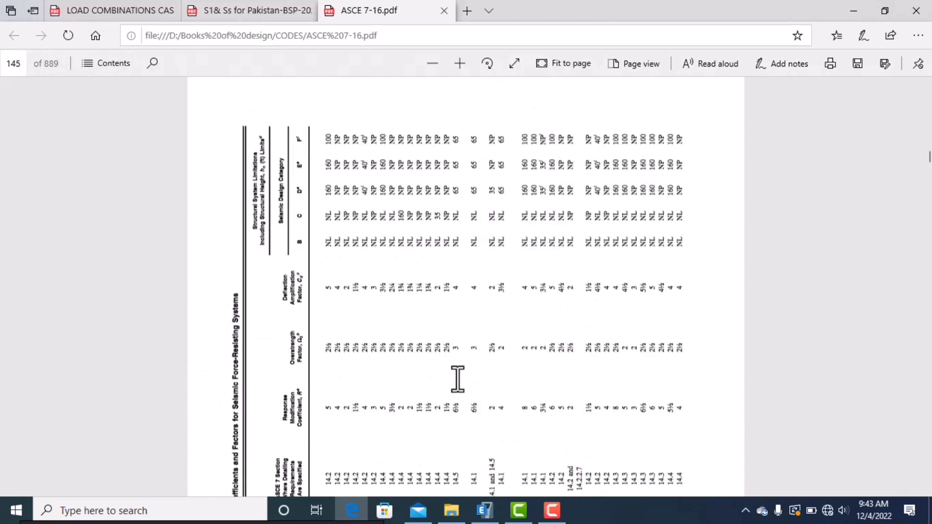
{"action": "scroll", "coordinate": [457, 379], "scroll_direction": "down", "scroll_amount": 2}
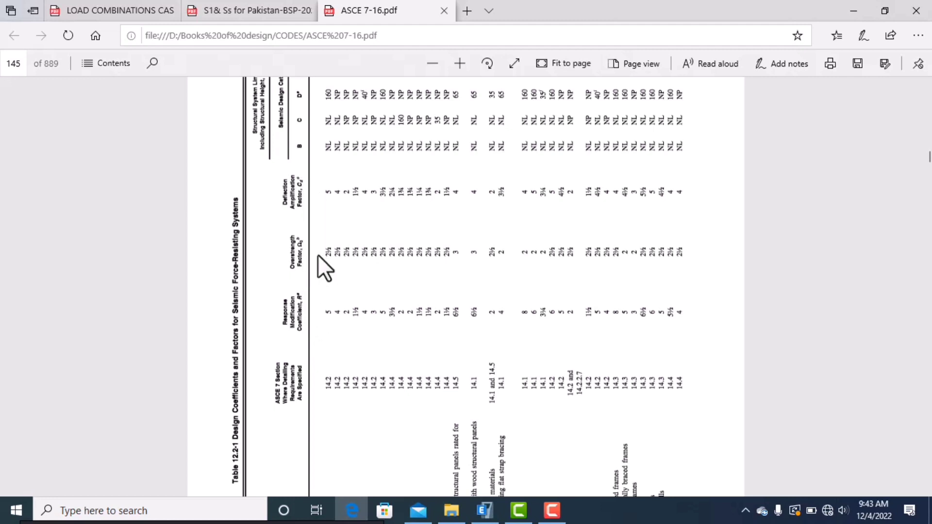
{"action": "scroll", "coordinate": [461, 260], "scroll_direction": "down", "scroll_amount": 10}
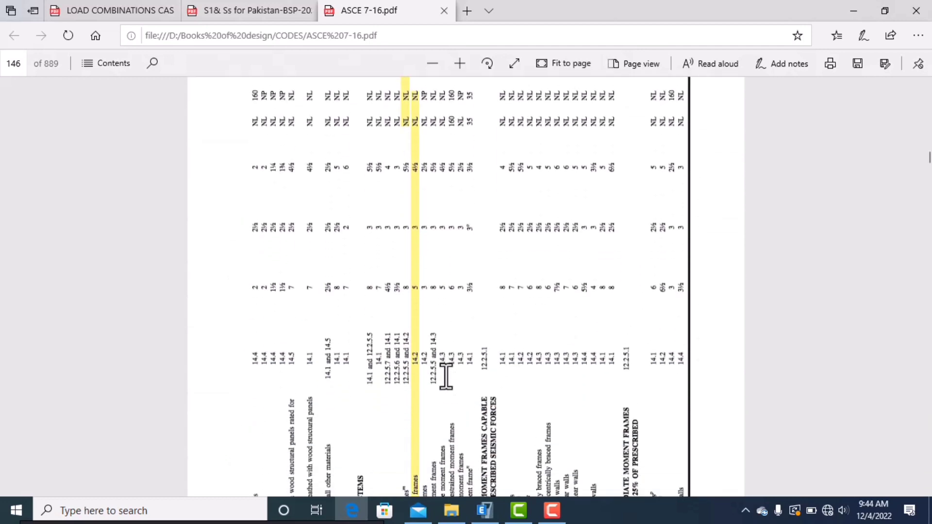
Read R, overstrength and Cd for intermediate reinforced concrete moment frames in the moment-resisting section of Table 12.2-1
{"action": "scroll", "coordinate": [445, 376], "scroll_direction": "down", "scroll_amount": 4}
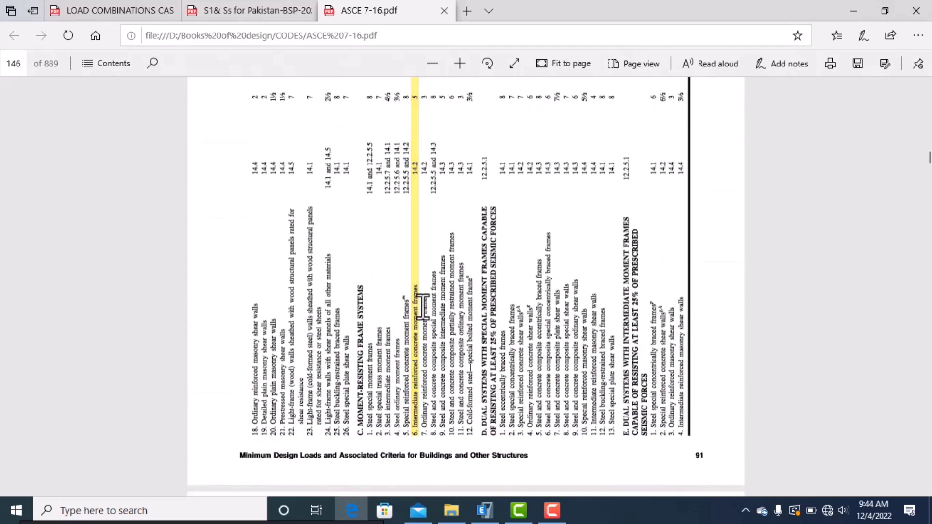
{"action": "scroll", "coordinate": [422, 202], "scroll_direction": "up", "scroll_amount": 4}
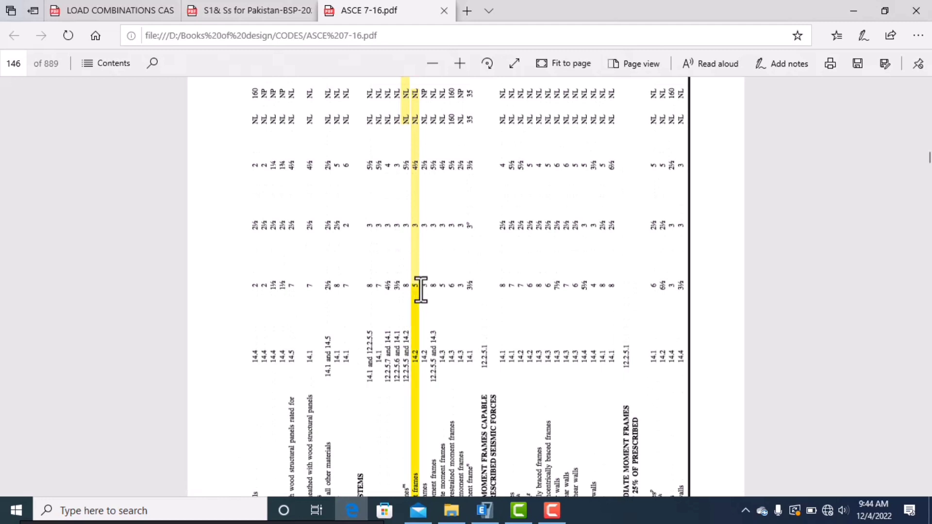
{"action": "scroll", "coordinate": [420, 297], "scroll_direction": "up", "scroll_amount": 1}
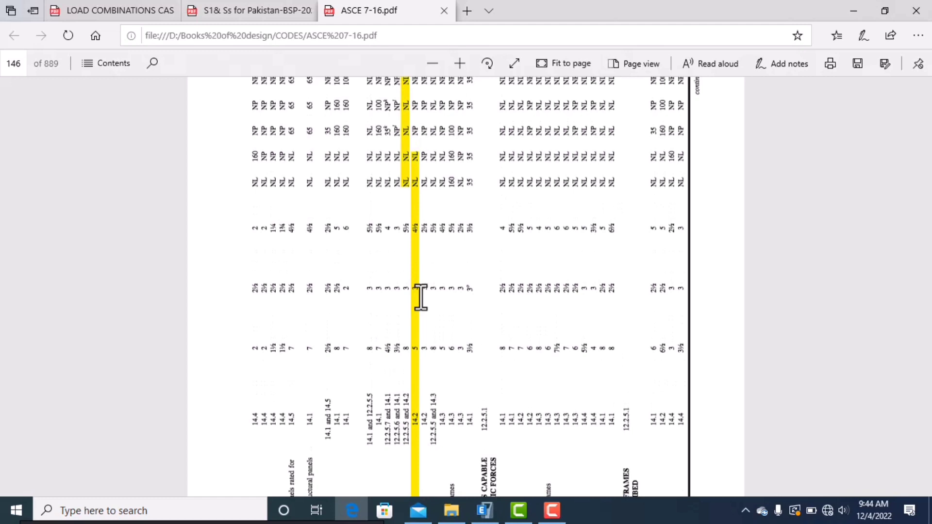
{"action": "scroll", "coordinate": [420, 297], "scroll_direction": "up", "scroll_amount": 2}
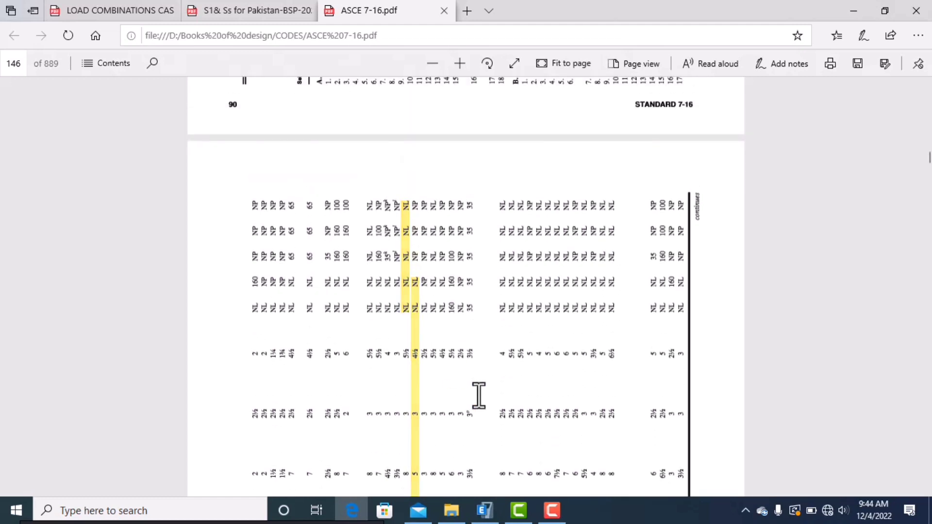
Switch to ETABS and set EQ Y's deflection amplification Cd to 4.5 and its Ct, x period coefficients to 0.016; 0.9
{"action": "left_click", "coordinate": [490, 513]}
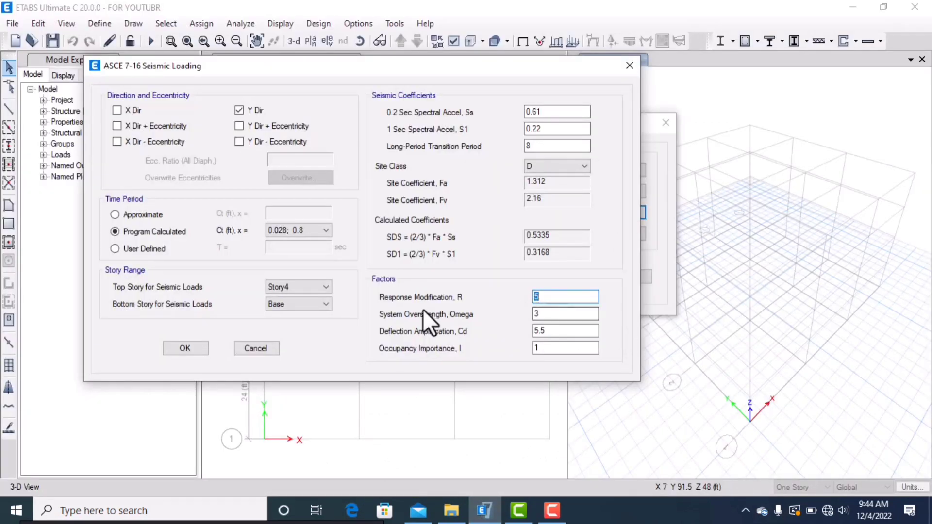
{"action": "left_click_drag", "start_coordinate": [562, 330], "coordinate": [528, 332]}
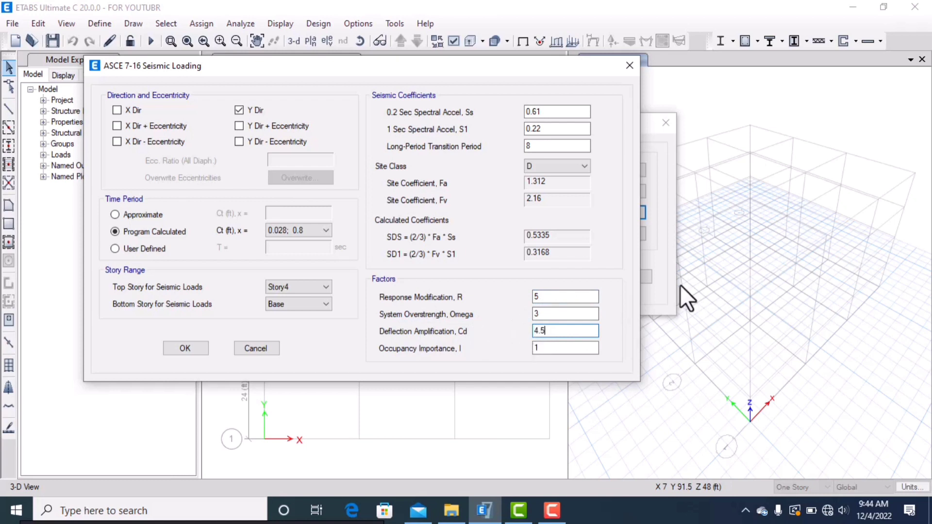
{"action": "mouse_move", "coordinate": [438, 67]}
{"action": "left_mouse_down"}
{"action": "mouse_move", "coordinate": [534, 63]}
{"action": "mouse_move", "coordinate": [433, 51]}
{"action": "left_mouse_up"}
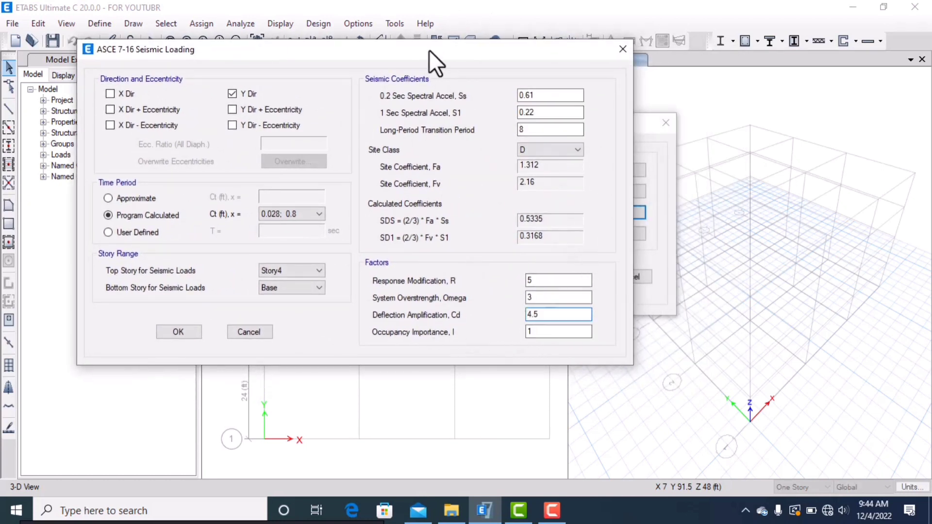
{"action": "left_click_drag", "start_coordinate": [429, 50], "coordinate": [491, 52]}
{"action": "left_click", "coordinate": [367, 216]}
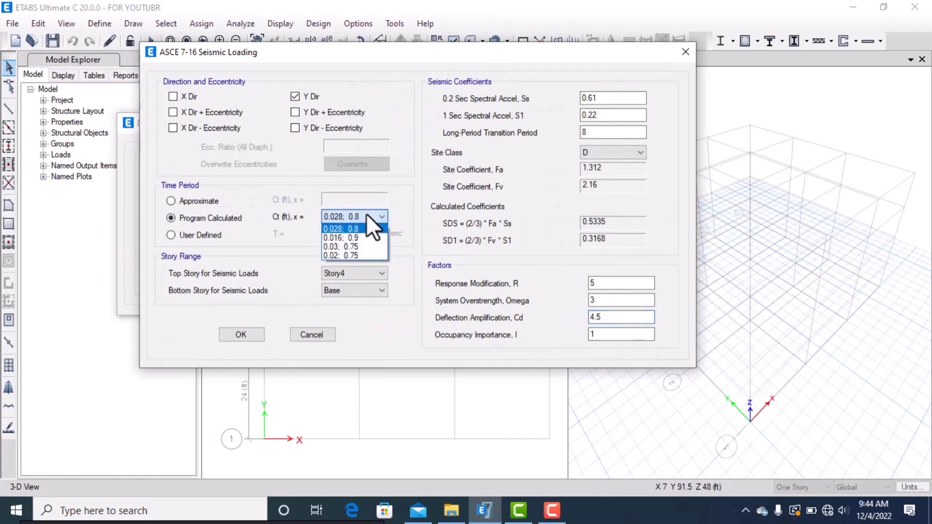
{"action": "left_click", "coordinate": [356, 237]}
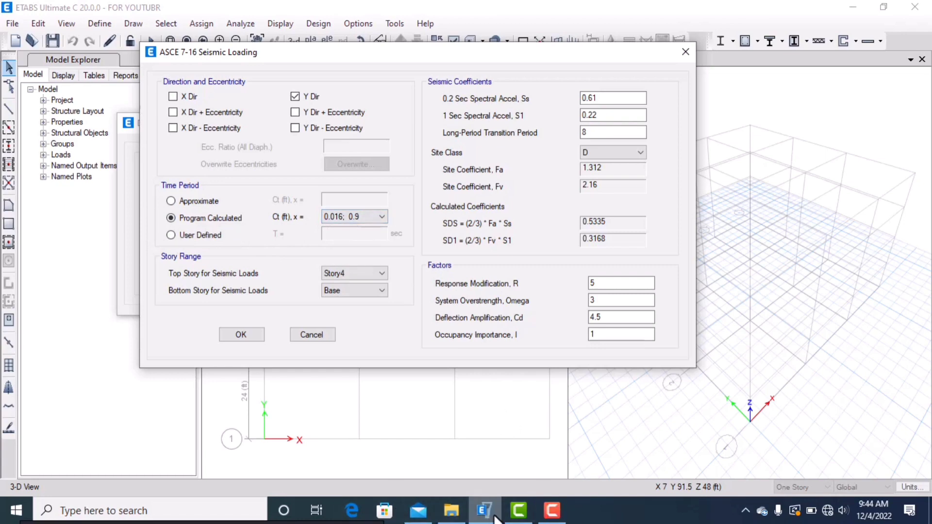
Switch to ASCE 7-16.pdf in Edge and find the concrete moment-resisting frame period parameters in Table 12.8-2 on page 157
{"action": "left_click", "coordinate": [359, 514]}
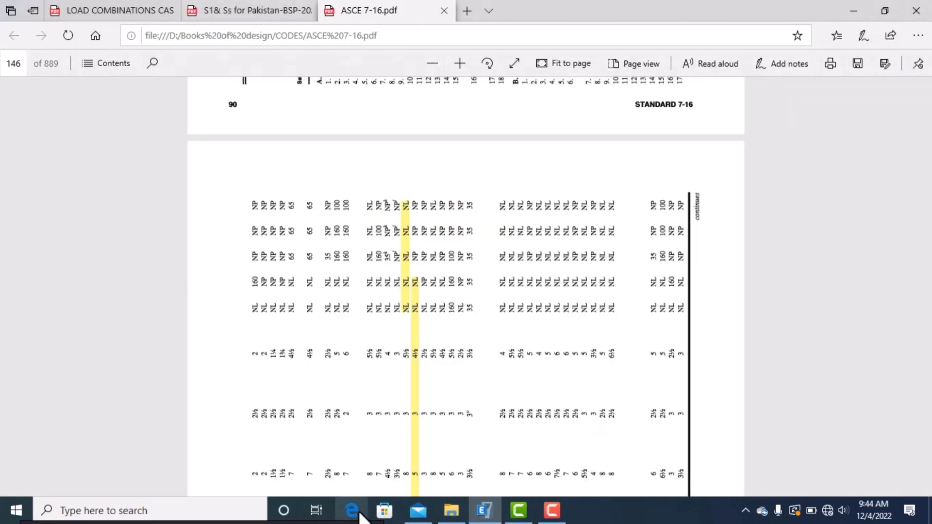
{"action": "scroll", "coordinate": [509, 301], "scroll_direction": "up", "scroll_amount": 8}
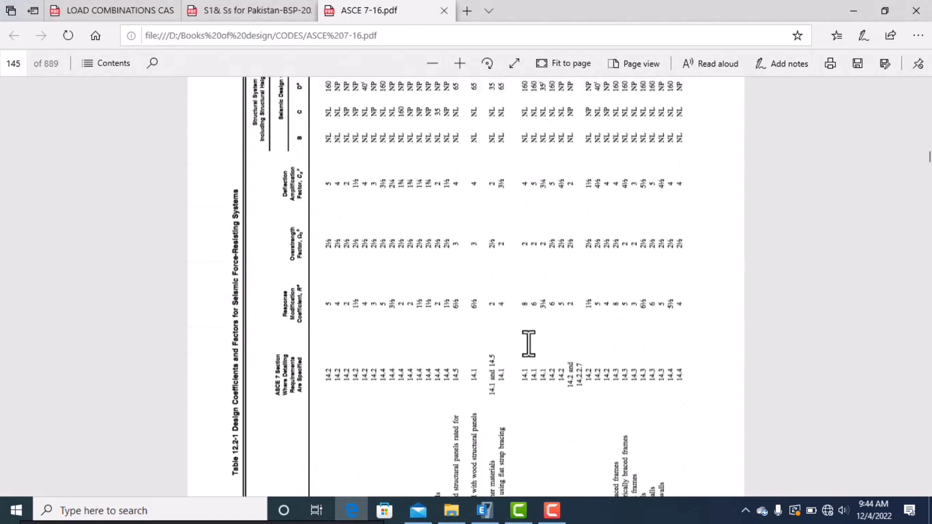
{"action": "scroll", "coordinate": [528, 343], "scroll_direction": "up", "scroll_amount": 5}
{"action": "scroll", "coordinate": [894, 374], "scroll_direction": "down", "scroll_amount": 15}
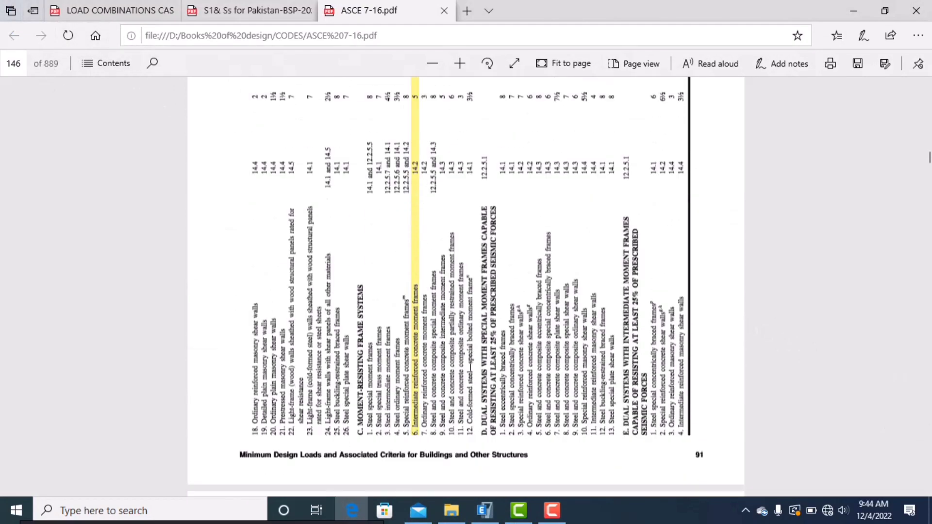
{"action": "scroll", "coordinate": [900, 225], "scroll_direction": "down", "scroll_amount": 3}
{"action": "scroll", "coordinate": [929, 203], "scroll_direction": "down", "scroll_amount": 15}
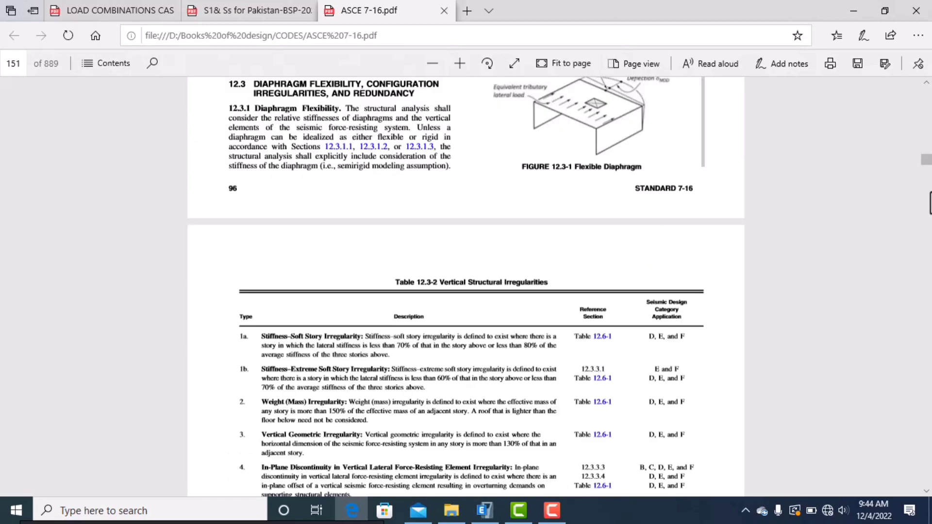
{"action": "scroll", "coordinate": [930, 203], "scroll_direction": "down", "scroll_amount": 10}
{"action": "scroll", "coordinate": [929, 203], "scroll_direction": "down", "scroll_amount": 20}
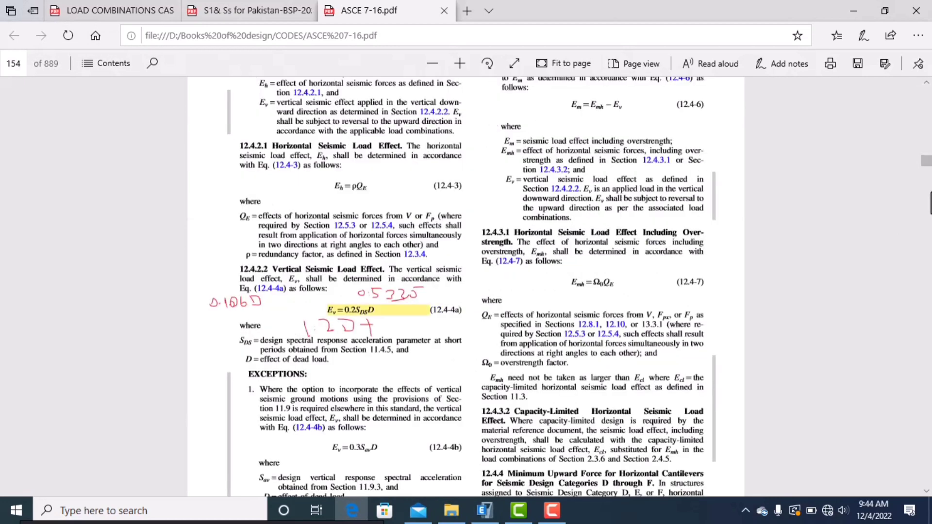
{"action": "scroll", "coordinate": [929, 203], "scroll_direction": "down", "scroll_amount": 10}
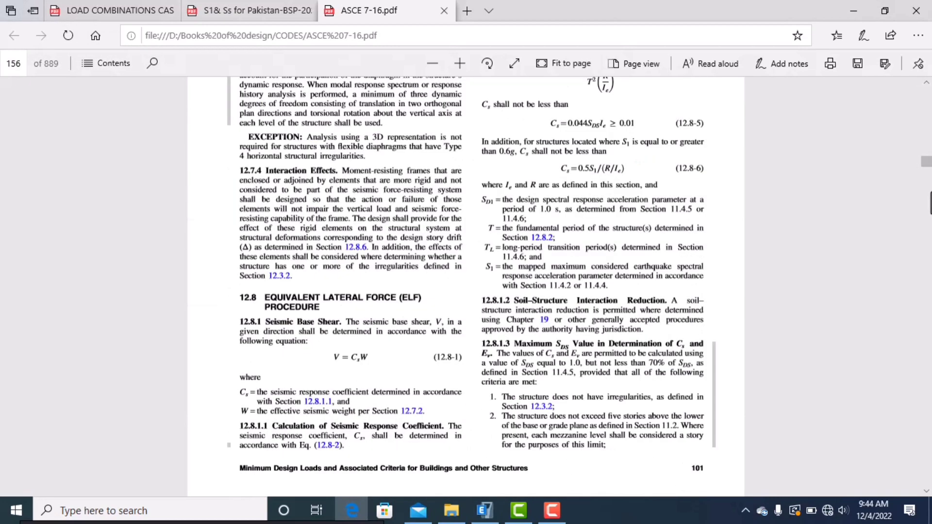
{"action": "scroll", "coordinate": [930, 203], "scroll_direction": "down", "scroll_amount": 10}
{"action": "scroll", "coordinate": [498, 294], "scroll_direction": "down", "scroll_amount": 5}
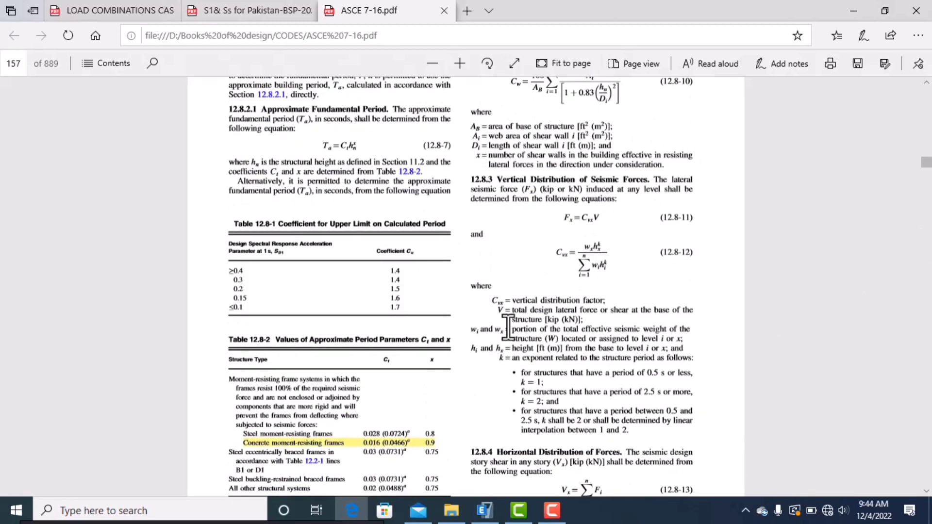
{"action": "scroll", "coordinate": [669, 390], "scroll_direction": "down", "scroll_amount": 2}
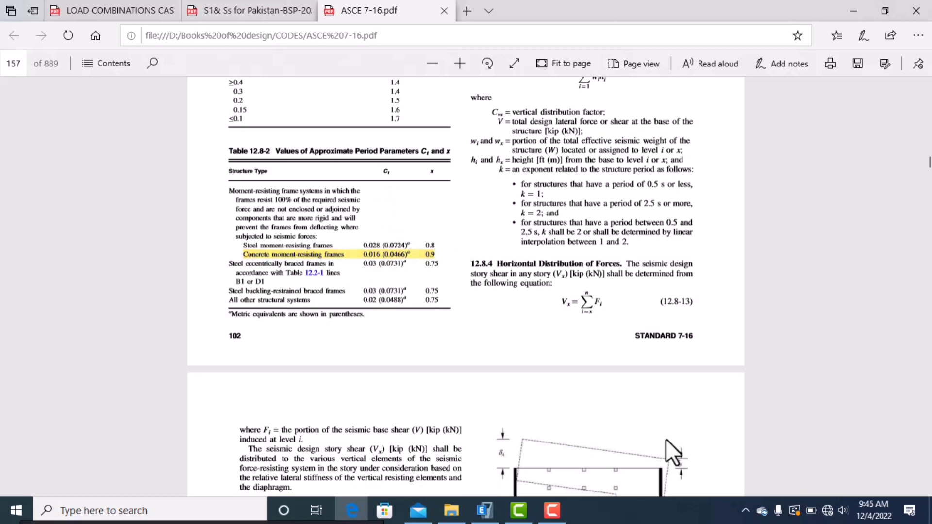
Return to ETABS, accept EQ Y's seismic loading, and restrict the EQ X pattern to X Dir with no eccentricity cases
{"action": "left_click", "coordinate": [483, 510]}
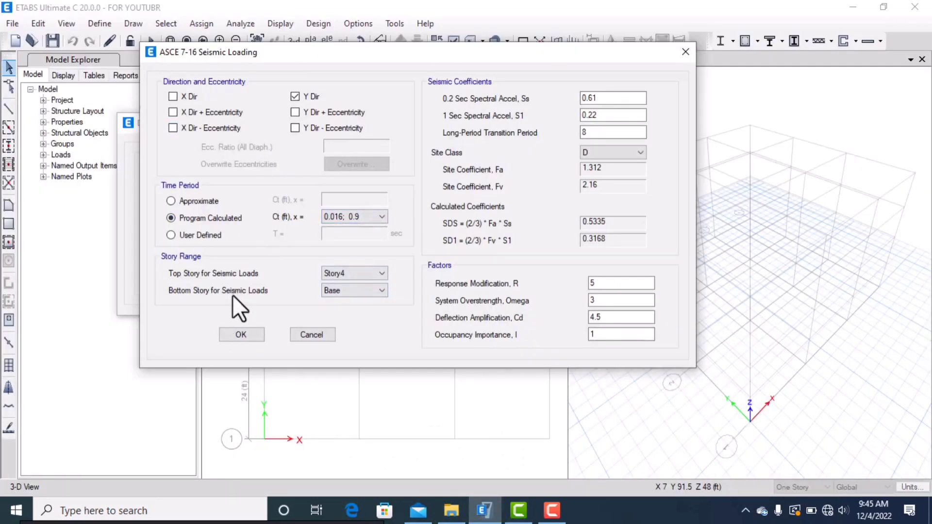
{"action": "left_click", "coordinate": [245, 334]}
{"action": "left_click", "coordinate": [187, 271]}
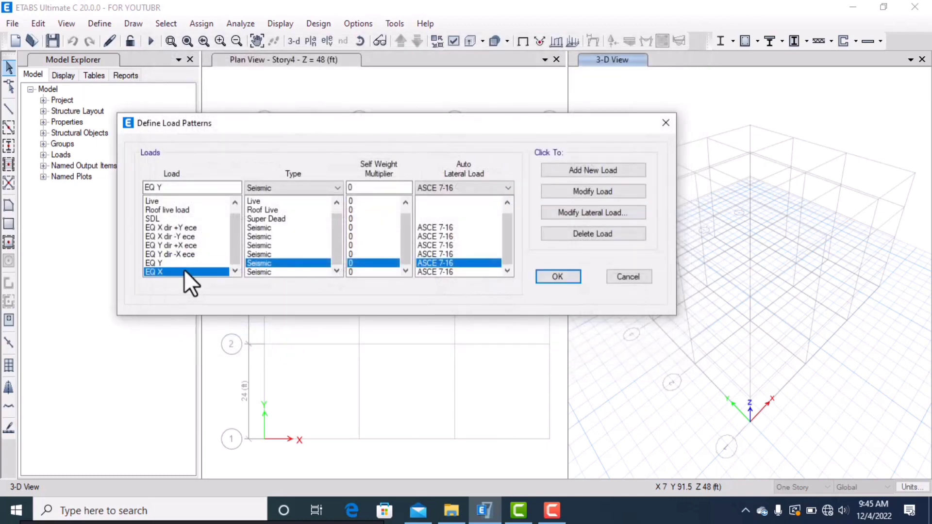
{"action": "left_click", "coordinate": [595, 213]}
{"action": "left_click_drag", "start_coordinate": [248, 100], "coordinate": [212, 81]}
{"action": "left_click", "coordinate": [306, 118]}
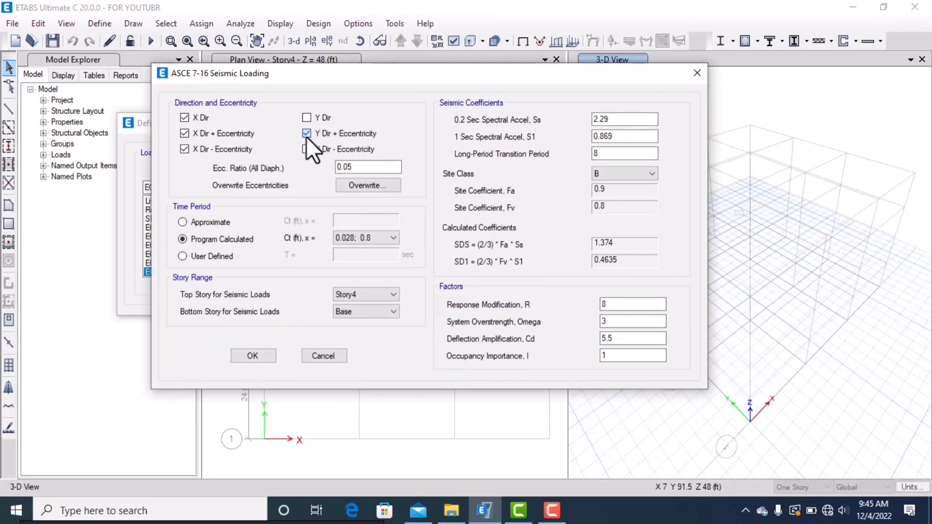
{"action": "left_click", "coordinate": [185, 149]}
{"action": "left_click", "coordinate": [185, 133]}
Set EQ X's seismic coefficients to Ss 0.61, S1 0.22 and long-period transition 8, with site class D
{"action": "double_click", "coordinate": [615, 120]}
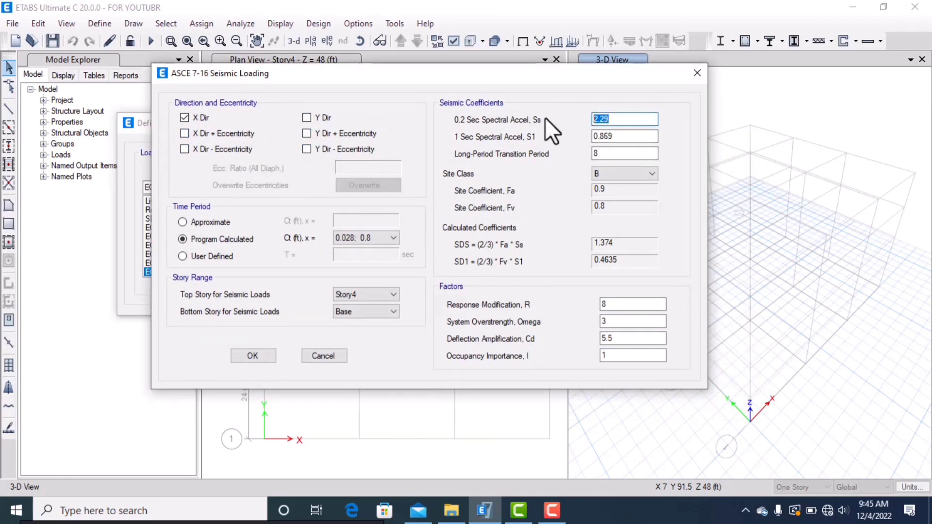
{"action": "type", "text": "0.61"}
{"action": "double_click", "coordinate": [613, 137]}
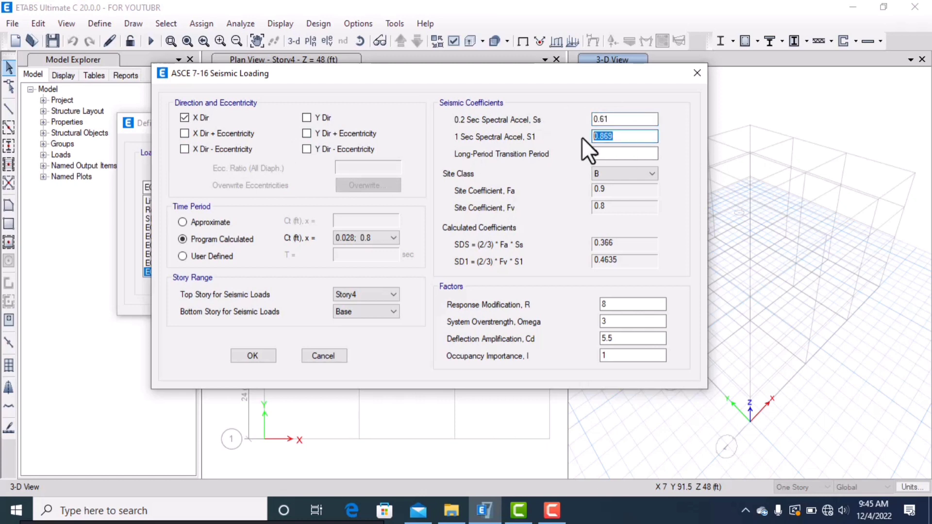
{"action": "key", "text": "BackSpace"}
{"action": "type", "text": "0.22"}
{"action": "key", "text": "Tab"}
{"action": "type", "text": "8"}
{"action": "left_click", "coordinate": [630, 173]}
{"action": "left_click", "coordinate": [631, 194]}
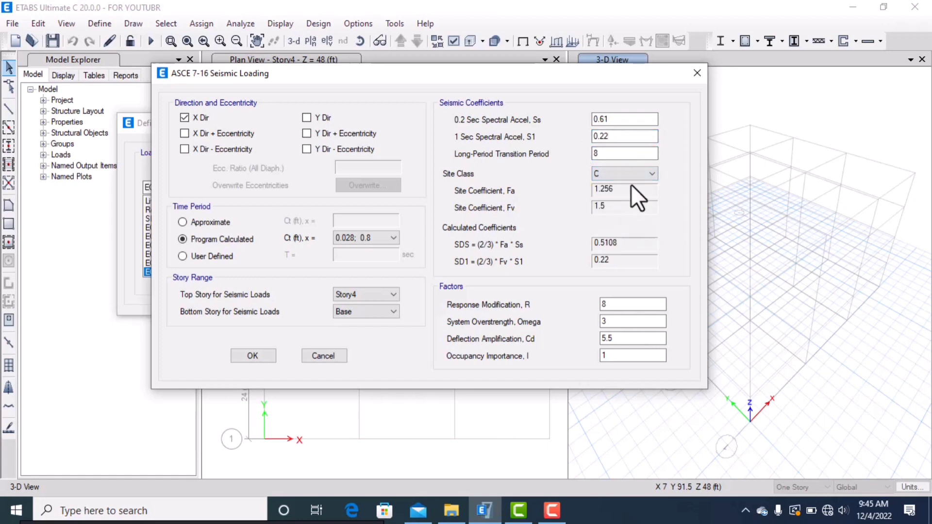
{"action": "left_click", "coordinate": [631, 174]}
{"action": "left_click", "coordinate": [622, 209]}
Set EQ X's R to 5, Cd to 4.5 and Ct, x to 0.016; 0.9, and accept its seismic loading
{"action": "left_click_drag", "start_coordinate": [626, 305], "coordinate": [554, 307]}
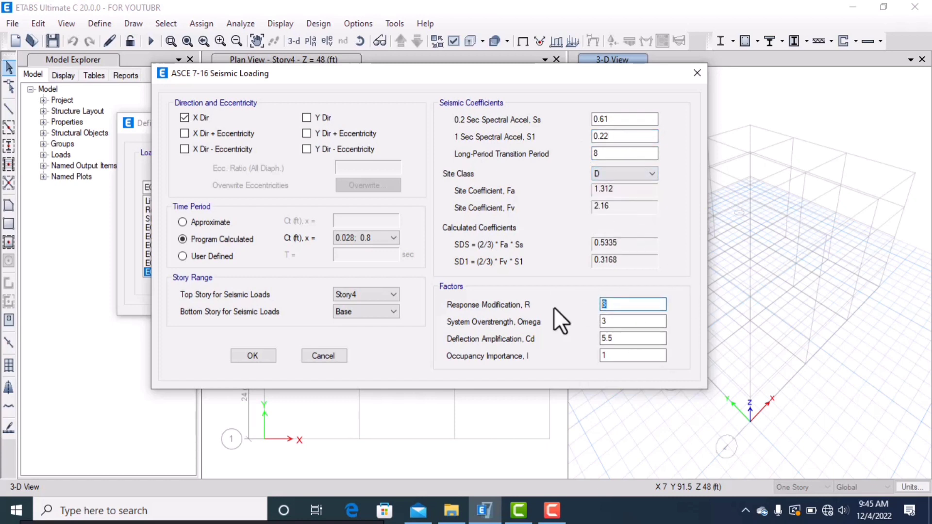
{"action": "type", "text": "5"}
{"action": "double_click", "coordinate": [618, 338]}
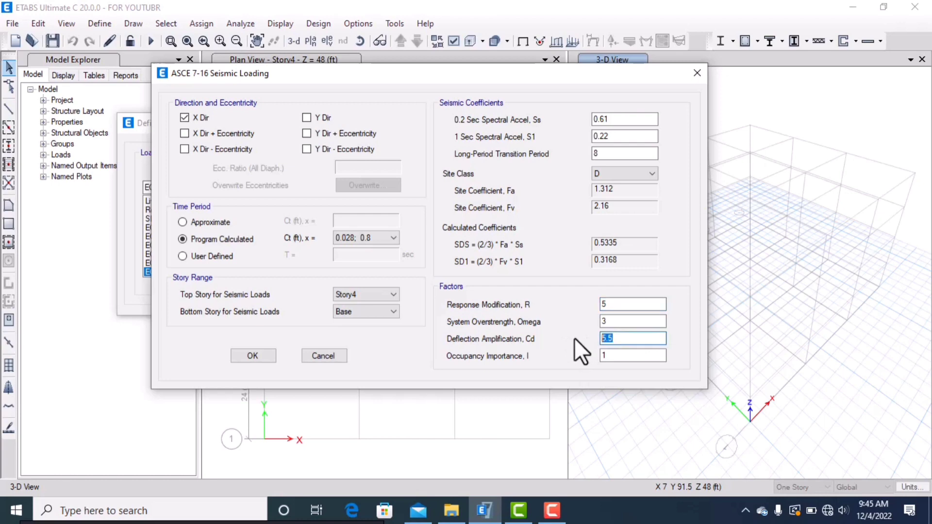
{"action": "type", "text": "4.5"}
{"action": "left_click", "coordinate": [393, 237]}
{"action": "left_click", "coordinate": [386, 255]}
{"action": "left_click", "coordinate": [253, 356]}
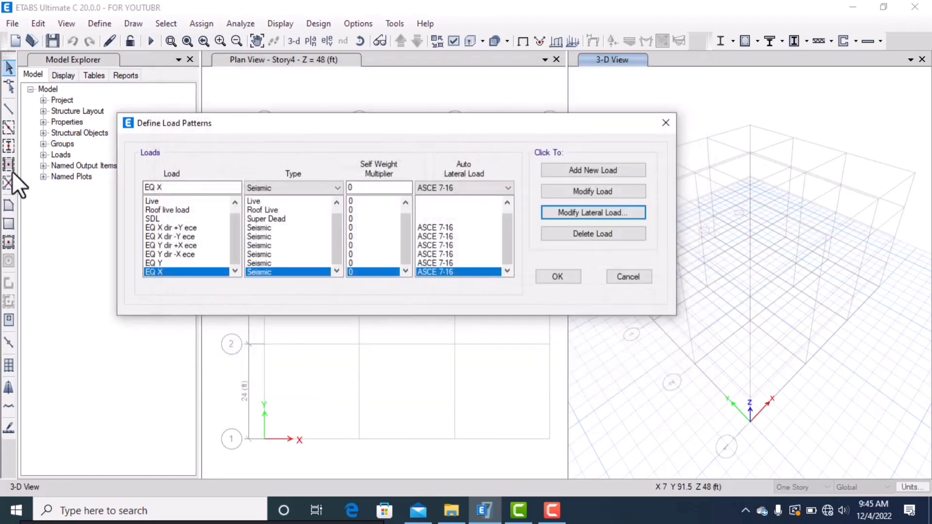
Review the seismic loading settings of EQ X dir +Y ece and accept the load pattern definitions
{"action": "left_click", "coordinate": [171, 228]}
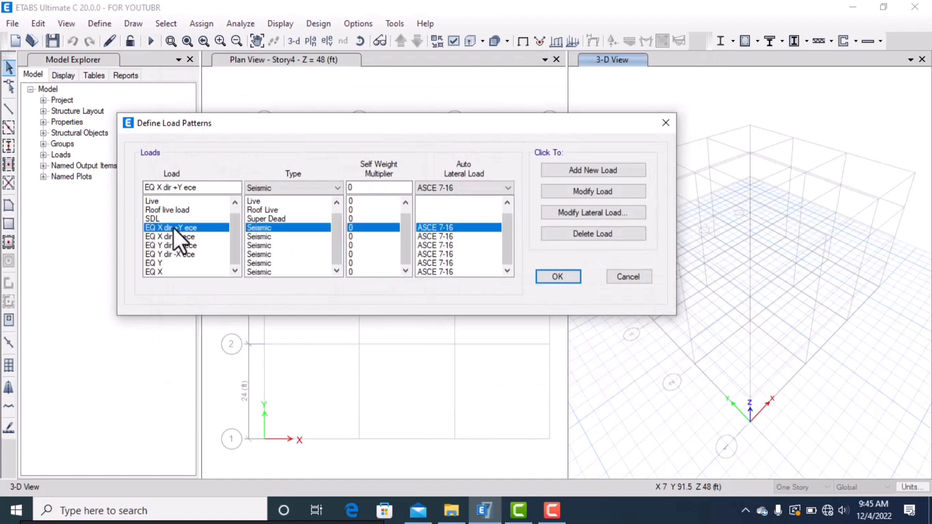
{"action": "left_click", "coordinate": [593, 213]}
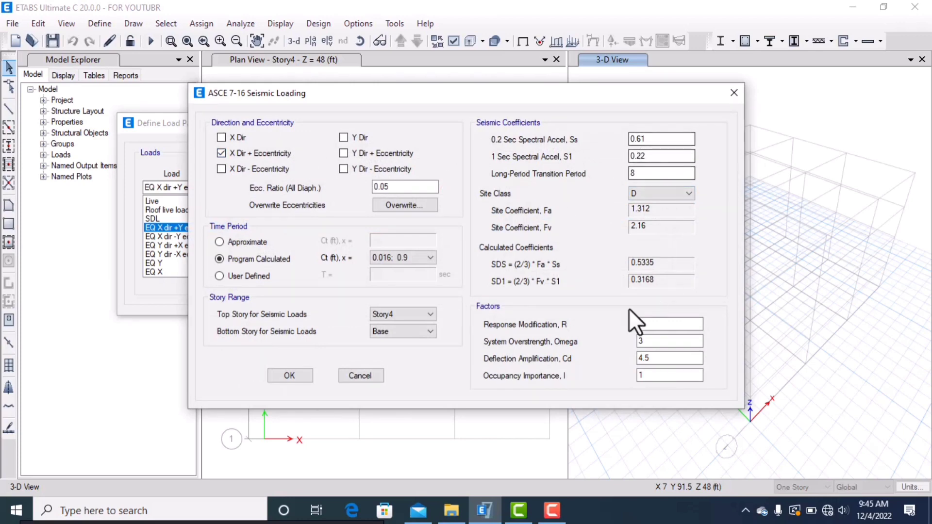
{"action": "left_click", "coordinate": [290, 376]}
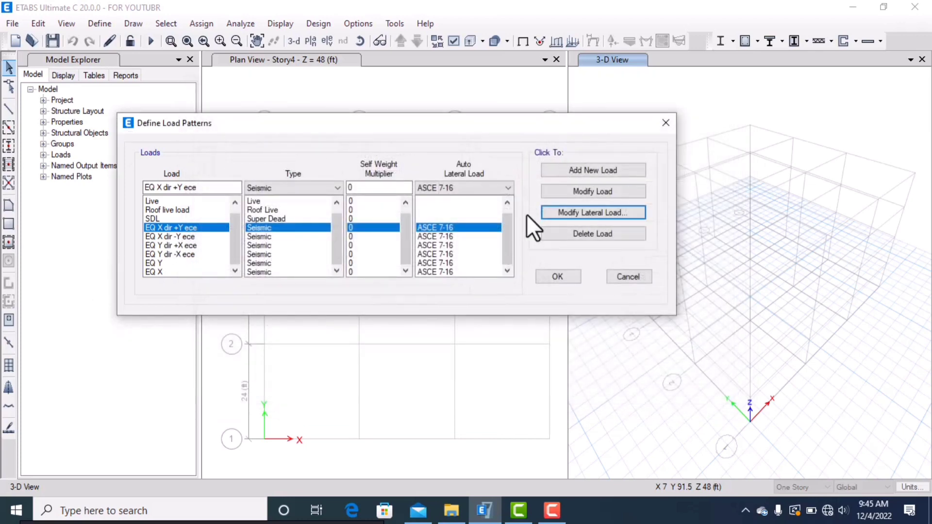
{"action": "left_click", "coordinate": [562, 276]}
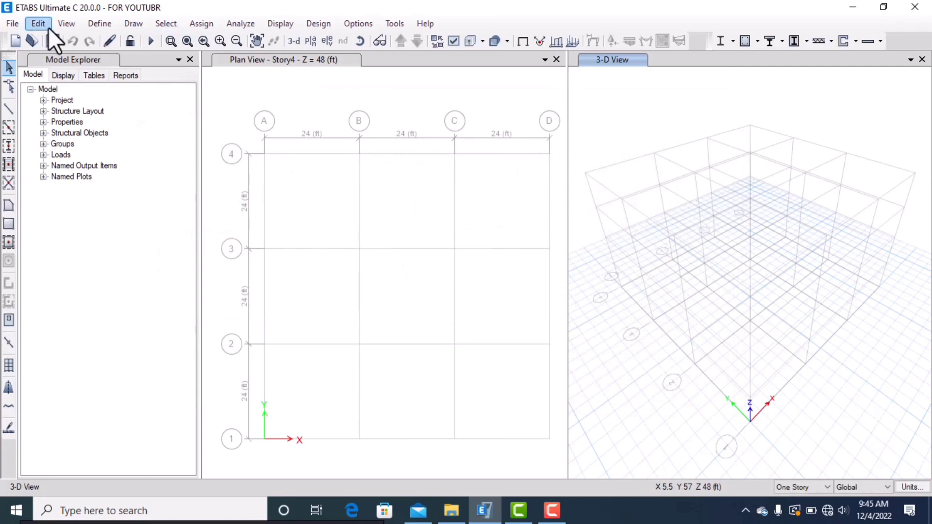
Open the load combinations definition and move its dialog aside
{"action": "left_click", "coordinate": [91, 23]}
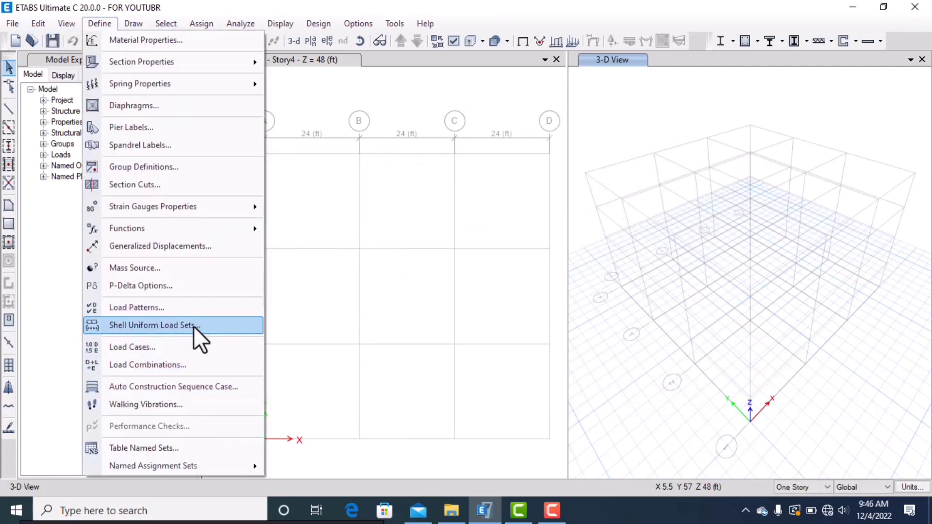
{"action": "left_click", "coordinate": [192, 364]}
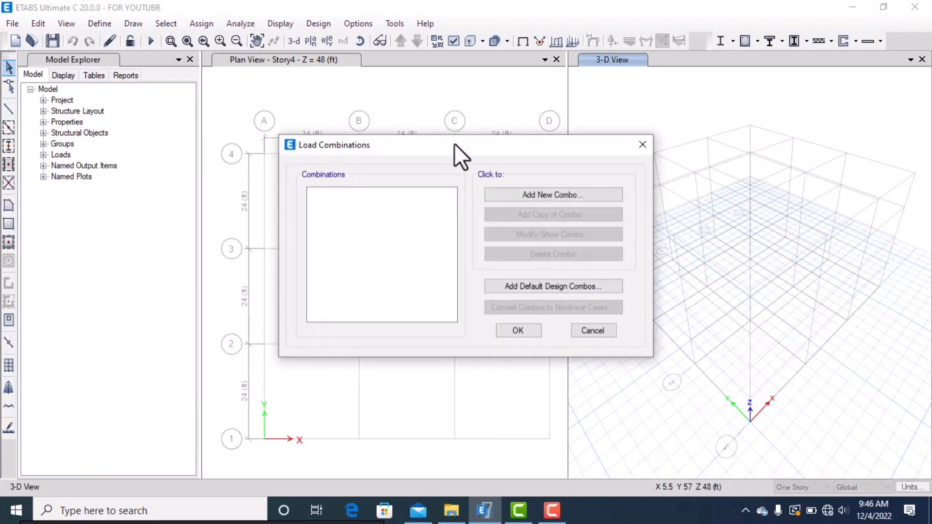
{"action": "left_click_drag", "start_coordinate": [345, 82], "coordinate": [363, 83]}
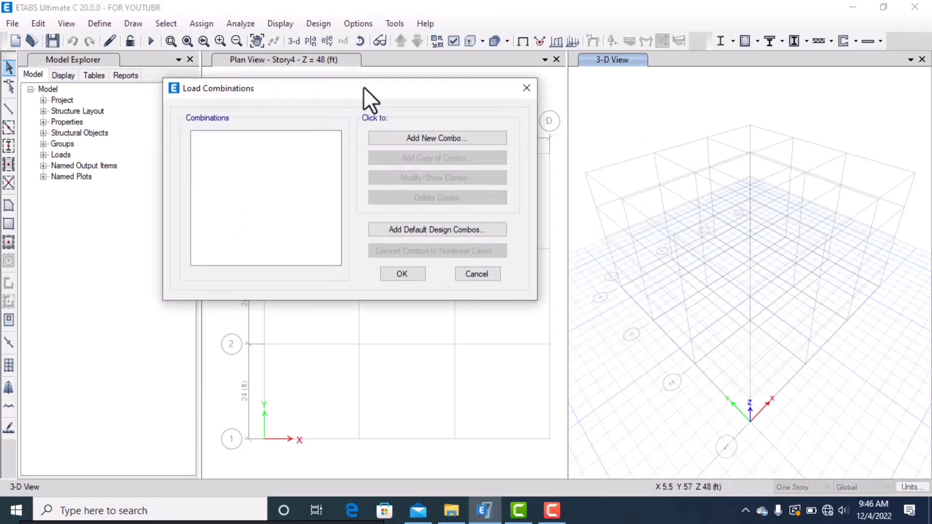
Switch to the ASCE 7-16 PDF in Edge, go to page 63 and examine the strength design load combinations in section 2.3
{"action": "left_click", "coordinate": [352, 510]}
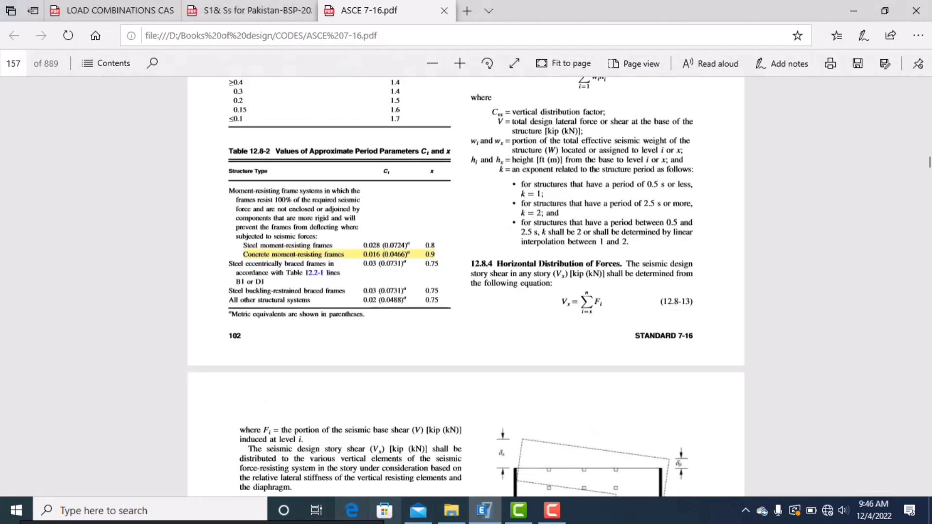
{"action": "scroll", "coordinate": [906, 167], "scroll_direction": "up", "scroll_amount": 5}
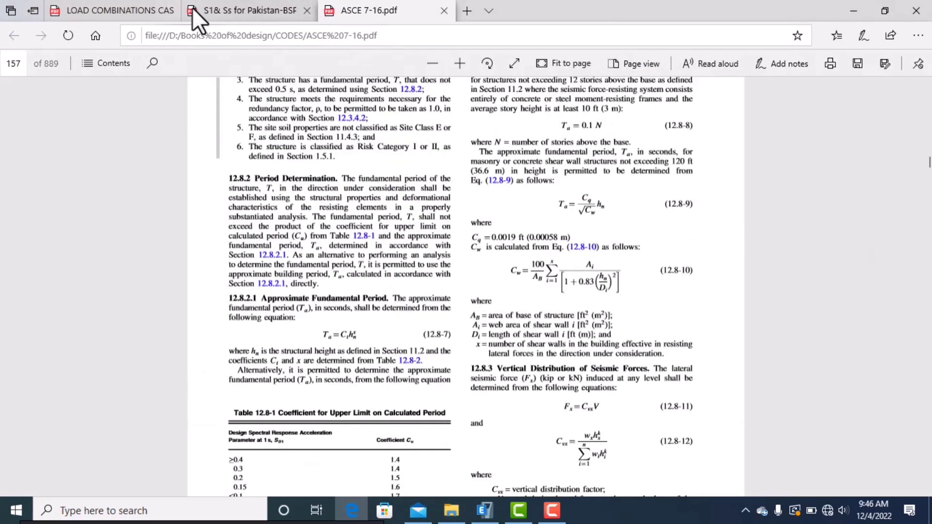
{"action": "left_click", "coordinate": [3, 64]}
{"action": "double_click", "coordinate": [4, 64]}
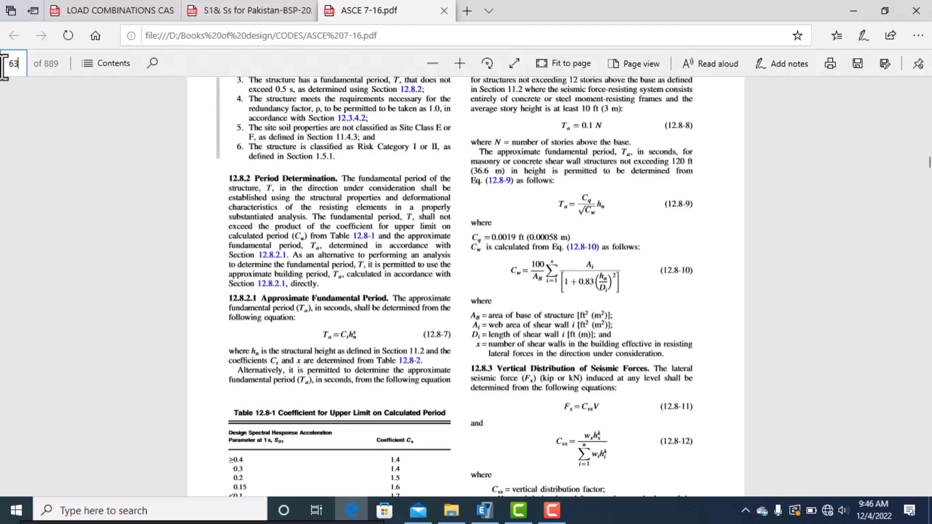
{"action": "type", "text": "63"}
{"action": "key", "text": "Return"}
{"action": "scroll", "coordinate": [114, 119], "scroll_direction": "up", "scroll_amount": 4}
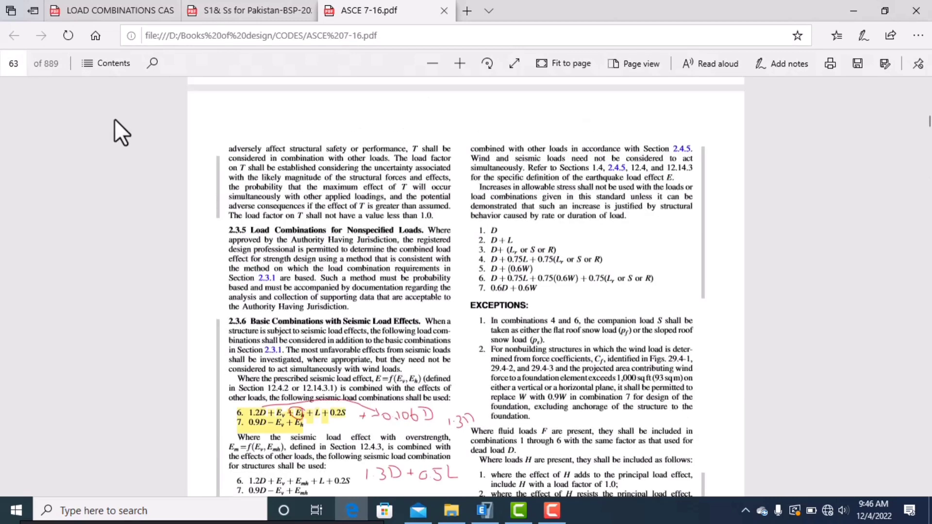
{"action": "scroll", "coordinate": [473, 314], "scroll_direction": "up", "scroll_amount": 6}
{"action": "scroll", "coordinate": [467, 315], "scroll_direction": "down", "scroll_amount": 5}
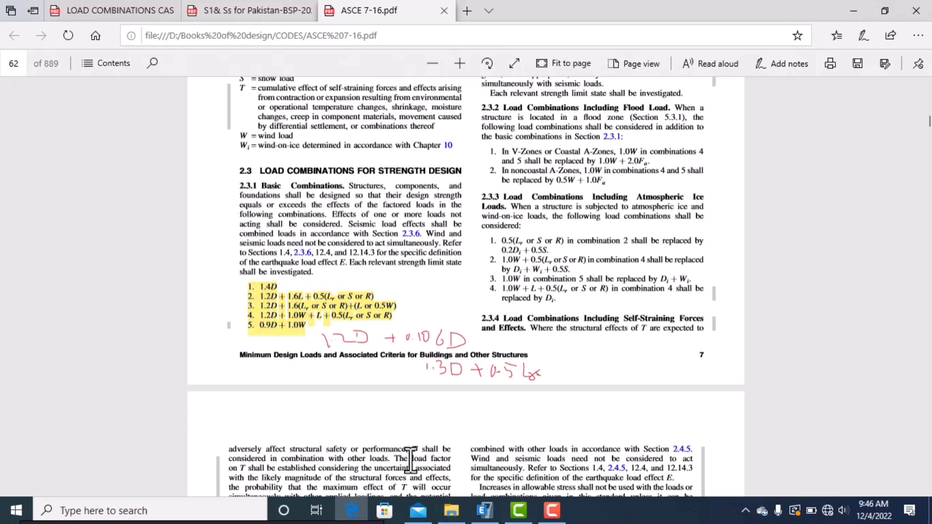
Back in ETABS, add a new load combination named 1.4D with a scale factor of 1.4 for Dead
{"action": "left_click", "coordinate": [486, 509]}
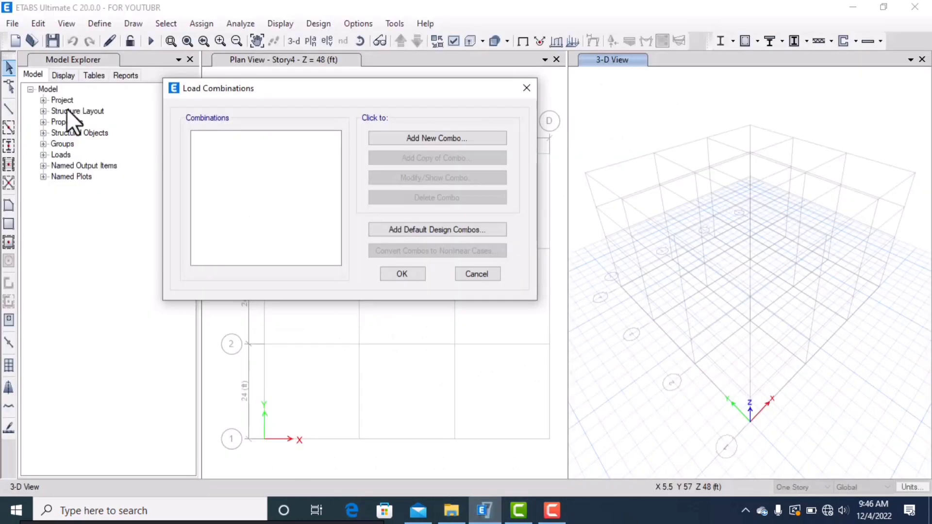
{"action": "left_click", "coordinate": [446, 138]}
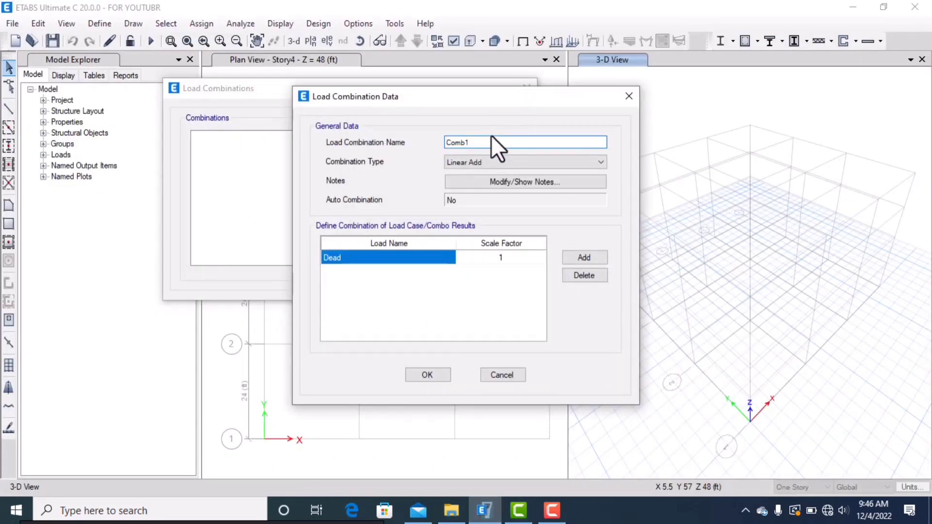
{"action": "left_click_drag", "start_coordinate": [476, 142], "coordinate": [431, 138]}
{"action": "type", "text": "1.4D"}
{"action": "left_click", "coordinate": [492, 255]}
{"action": "type", "text": "1."}
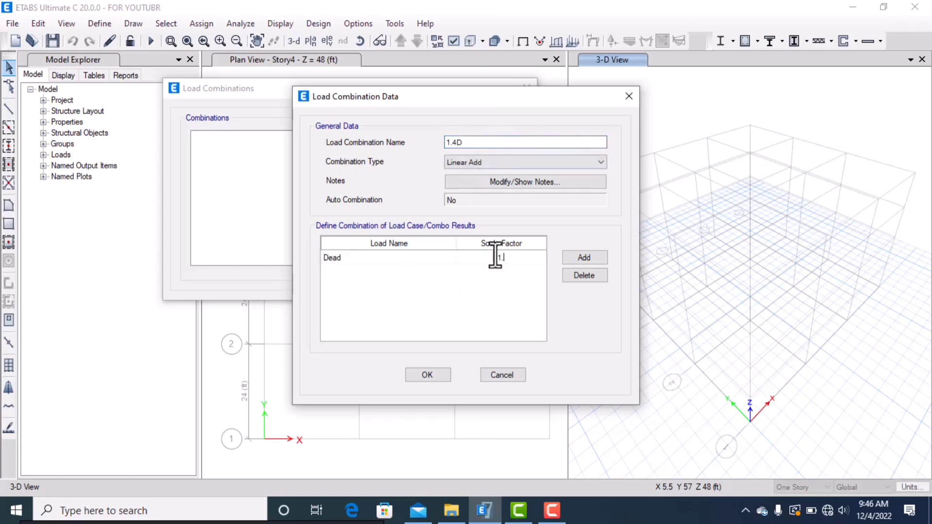
{"action": "type", "text": "4"}
Add SDL with a scale factor of 1.4 to the 1.4D combination, accept it and review its definition
{"action": "left_click", "coordinate": [582, 258]}
{"action": "left_click", "coordinate": [427, 271]}
{"action": "left_click", "coordinate": [399, 319]}
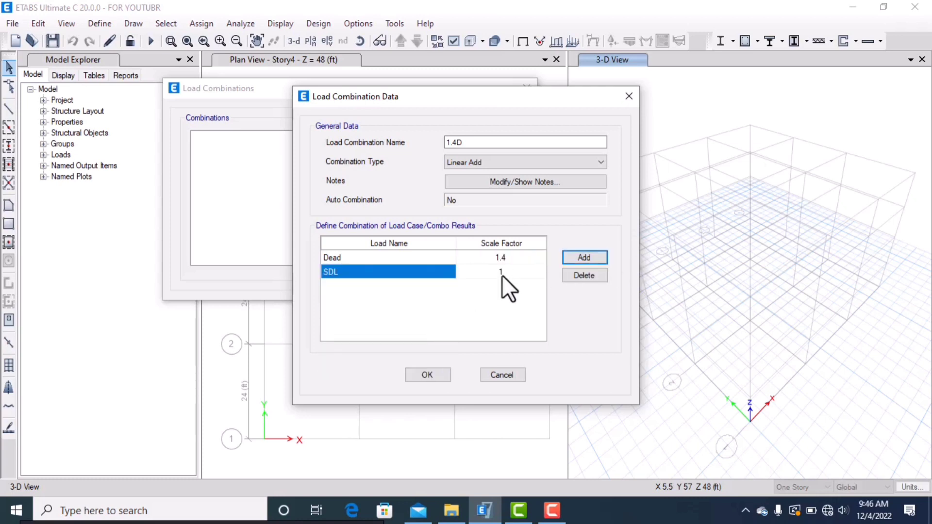
{"action": "left_click", "coordinate": [504, 271]}
{"action": "left_click", "coordinate": [504, 271]}
{"action": "type", "text": ".4"}
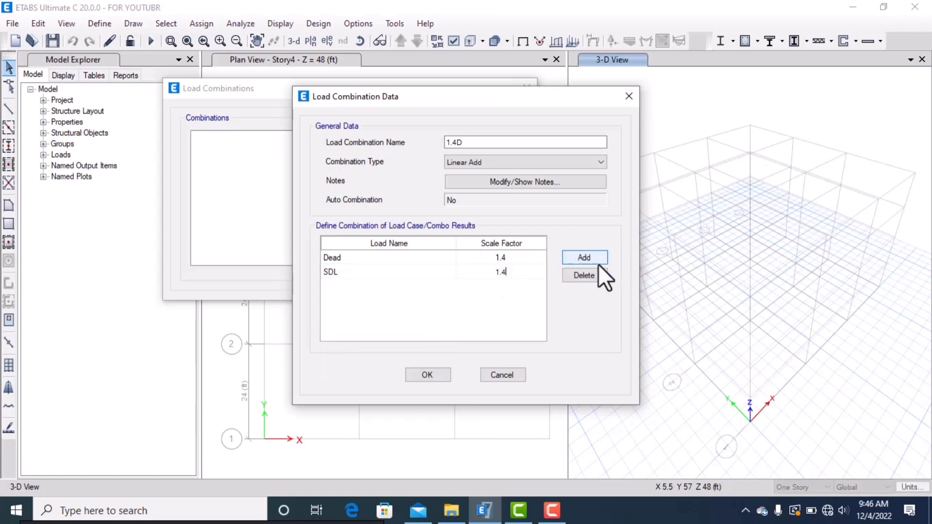
{"action": "left_click", "coordinate": [410, 375]}
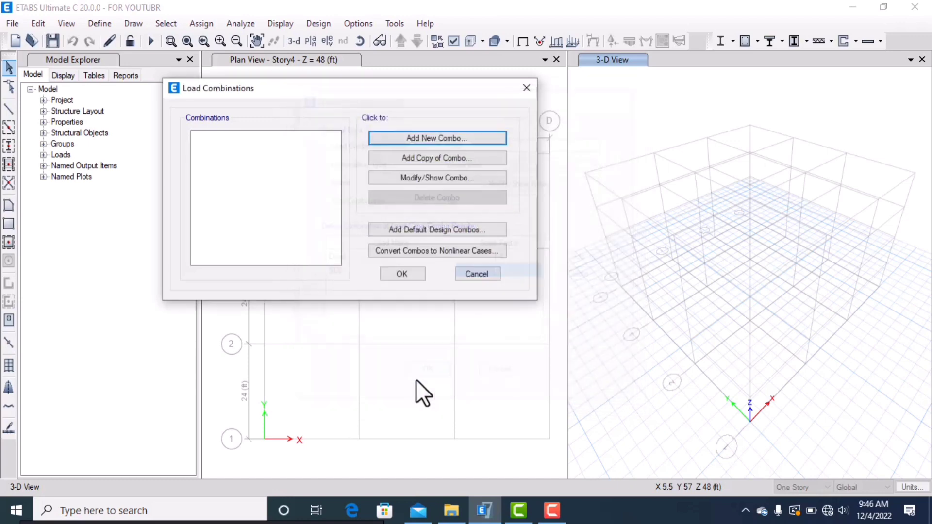
{"action": "double_click", "coordinate": [274, 137]}
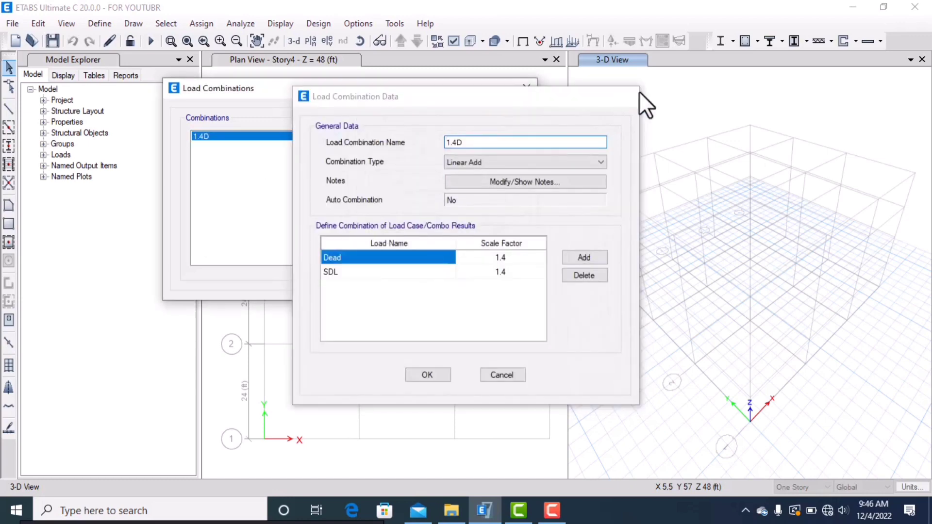
{"action": "key", "text": "Escape"}
Switch to the ASCE 7-16 PDF and examine the basic combinations and the exceptions on the live load factor
{"action": "left_click", "coordinate": [353, 510]}
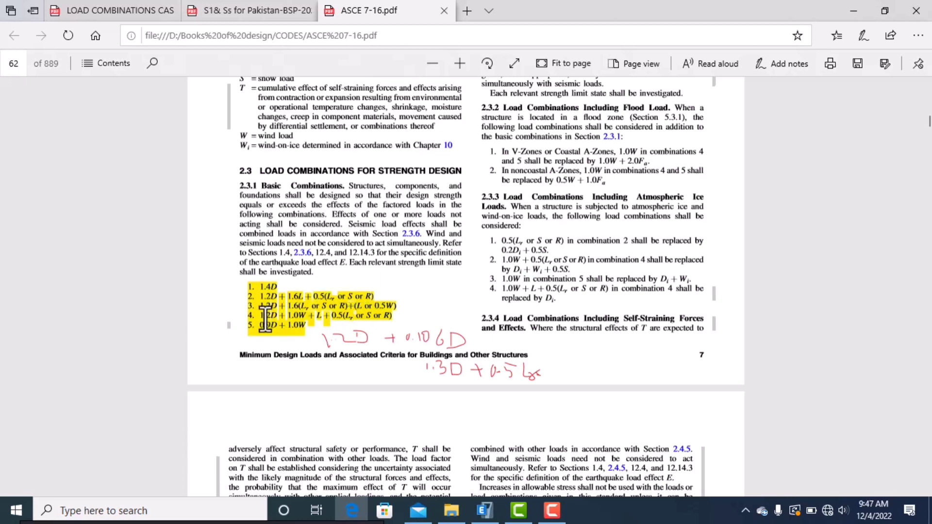
{"action": "scroll", "coordinate": [499, 269], "scroll_direction": "up", "scroll_amount": 1}
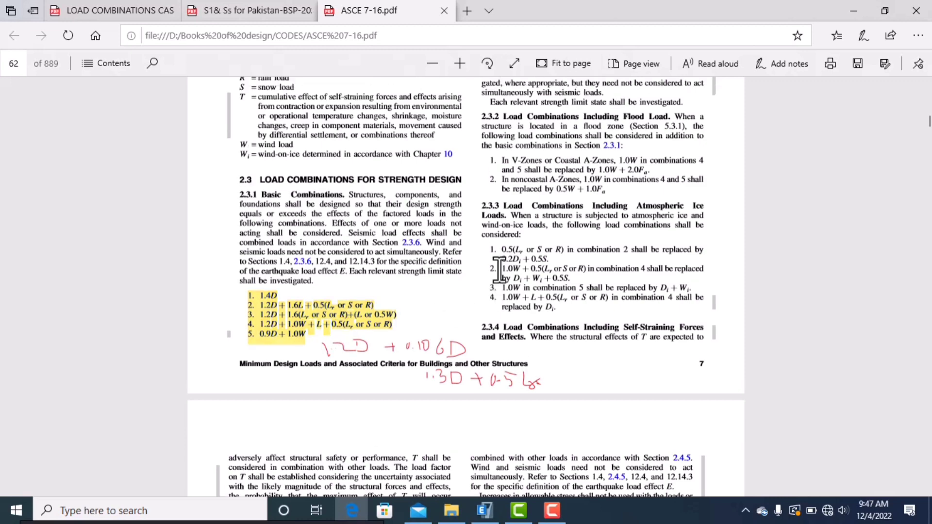
{"action": "scroll", "coordinate": [499, 273], "scroll_direction": "up", "scroll_amount": 5}
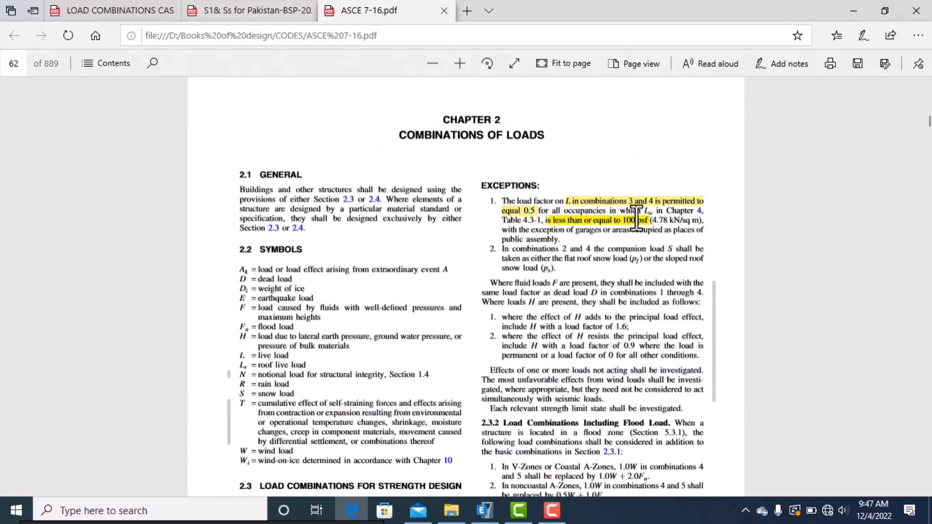
{"action": "scroll", "coordinate": [635, 214], "scroll_direction": "down", "scroll_amount": 1}
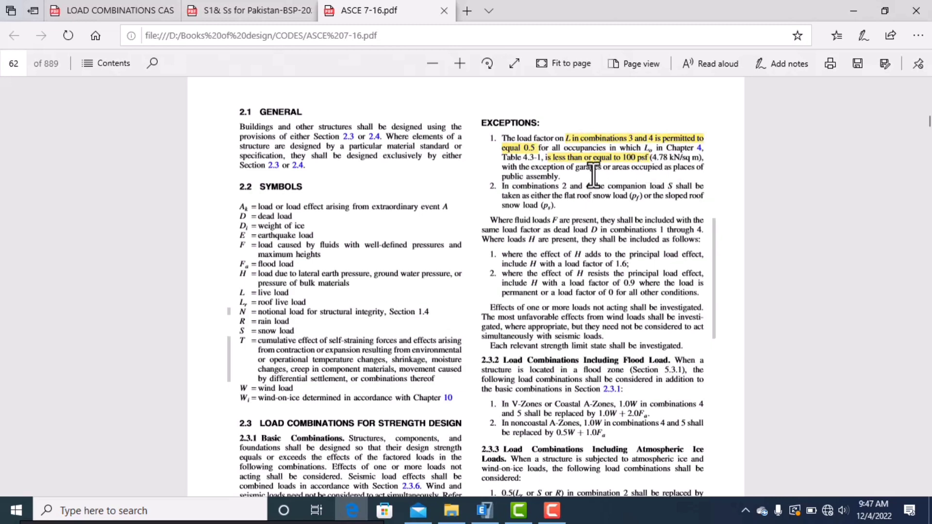
{"action": "scroll", "coordinate": [650, 146], "scroll_direction": "down", "scroll_amount": 3}
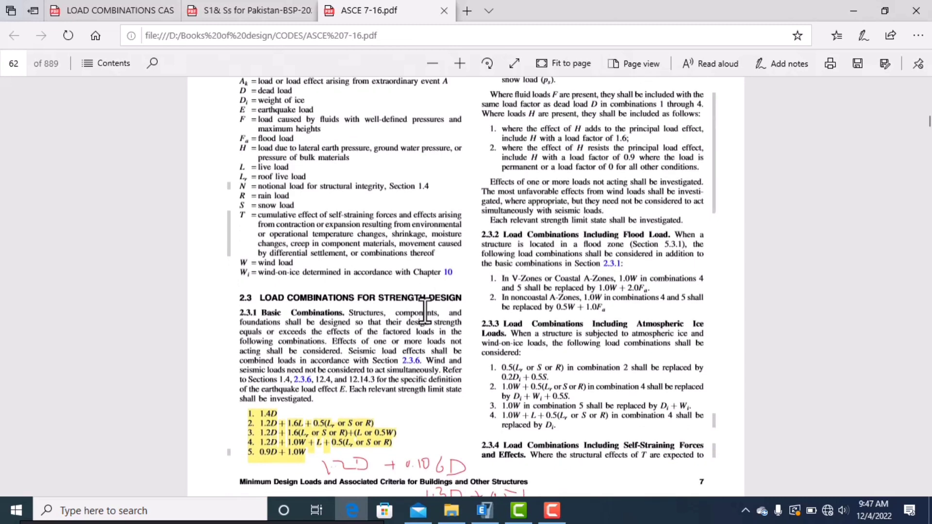
{"action": "scroll", "coordinate": [430, 321], "scroll_direction": "down", "scroll_amount": 3}
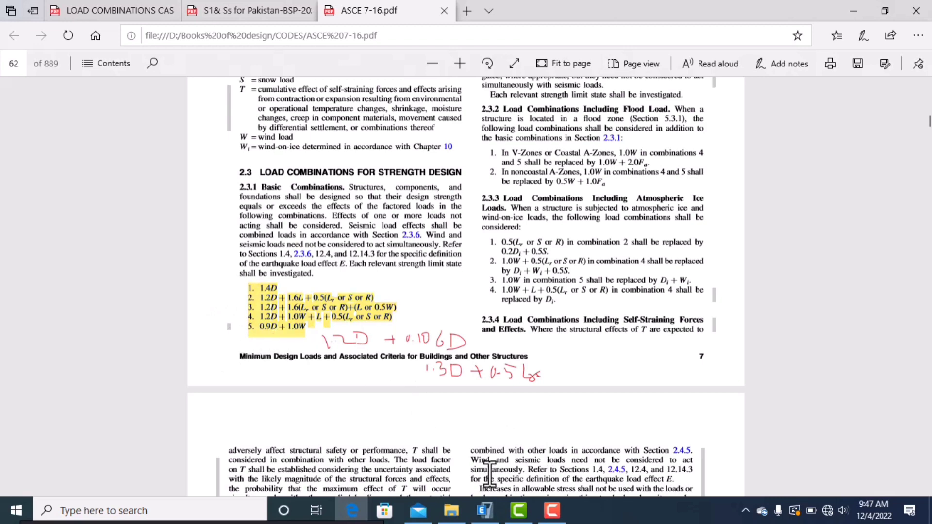
{"action": "mouse_move", "coordinate": [491, 508]}
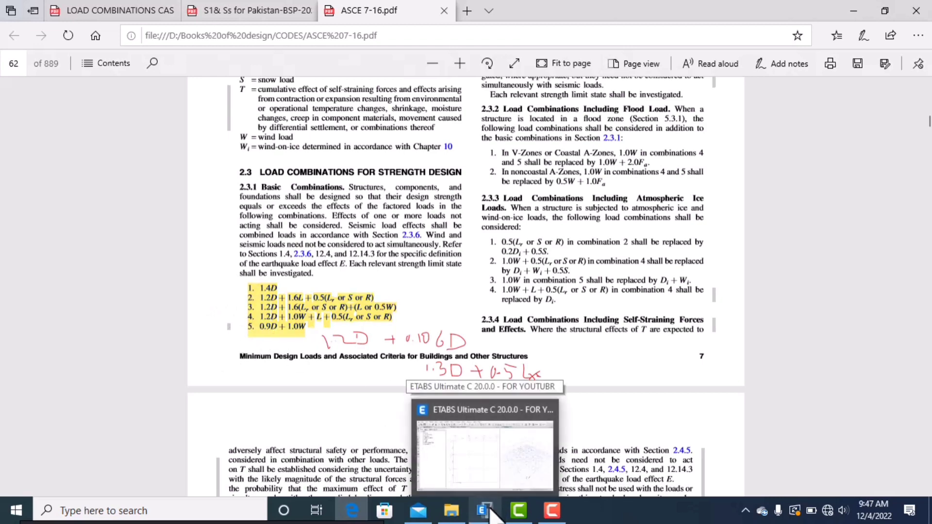
Back in ETABS, add a new load combination named 1.2D + 1.6L + 9.5Lr with a scale factor of 1.2 for Dead
{"action": "left_click", "coordinate": [490, 507]}
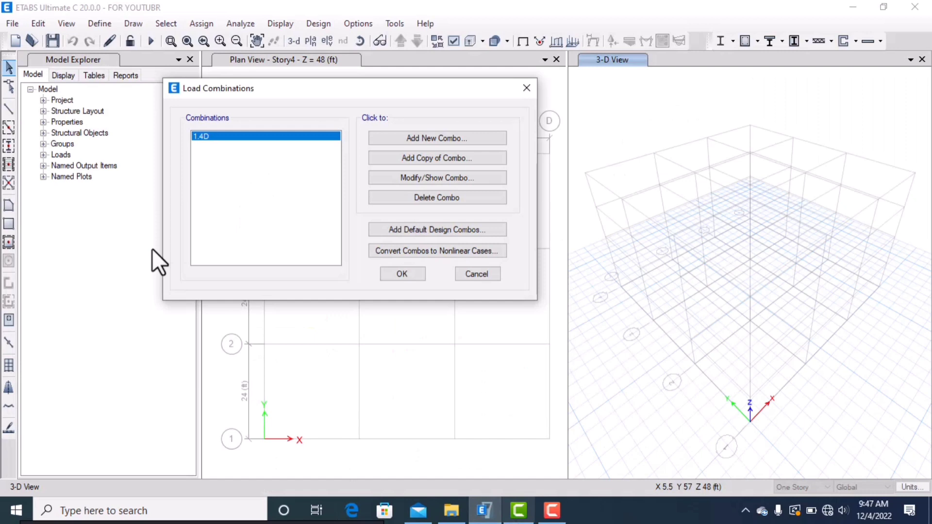
{"action": "left_click", "coordinate": [421, 136]}
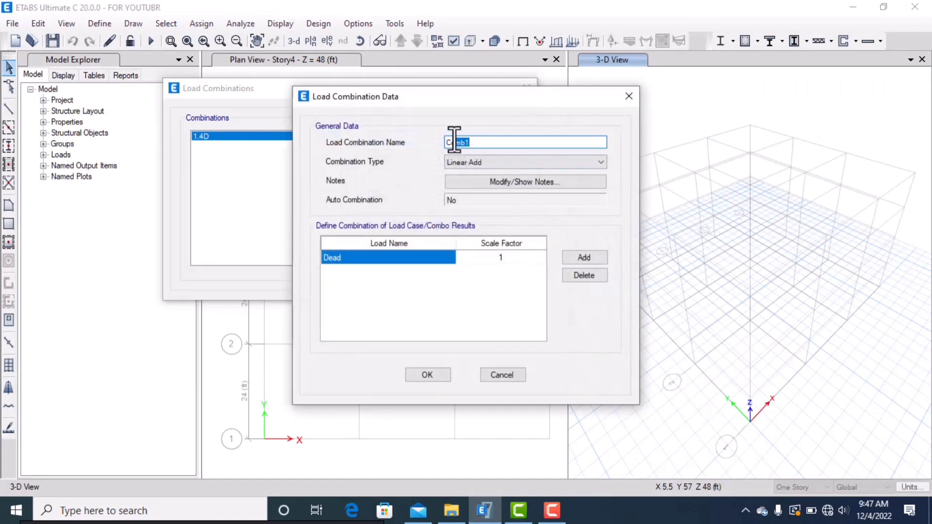
{"action": "left_click_drag", "start_coordinate": [455, 141], "coordinate": [414, 138]}
{"action": "key", "text": "BackSpace"}
{"action": "type", "text": "1.2D + 1.6L + 9.5Lr"}
{"action": "left_click", "coordinate": [494, 258]}
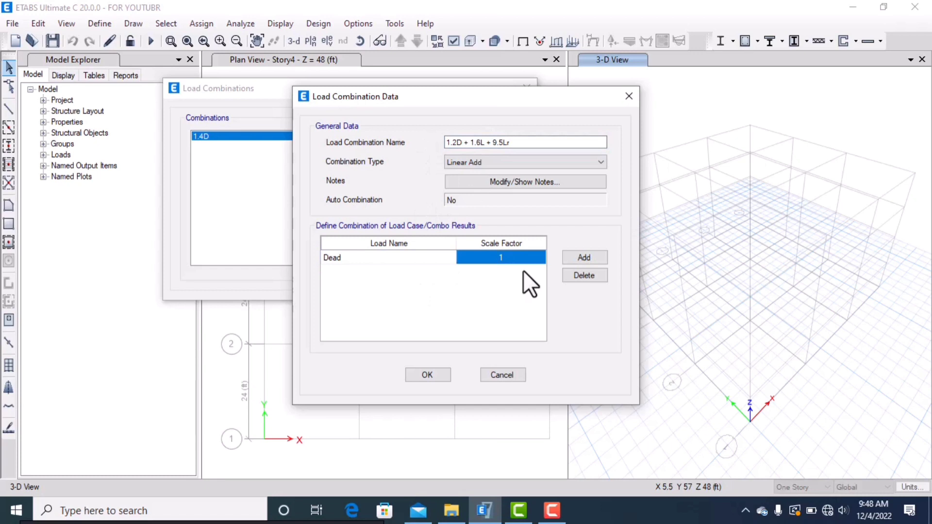
{"action": "type", "text": ".2"}
Add SDL to the new combination with a scale factor of 1.2
{"action": "left_click", "coordinate": [576, 256]}
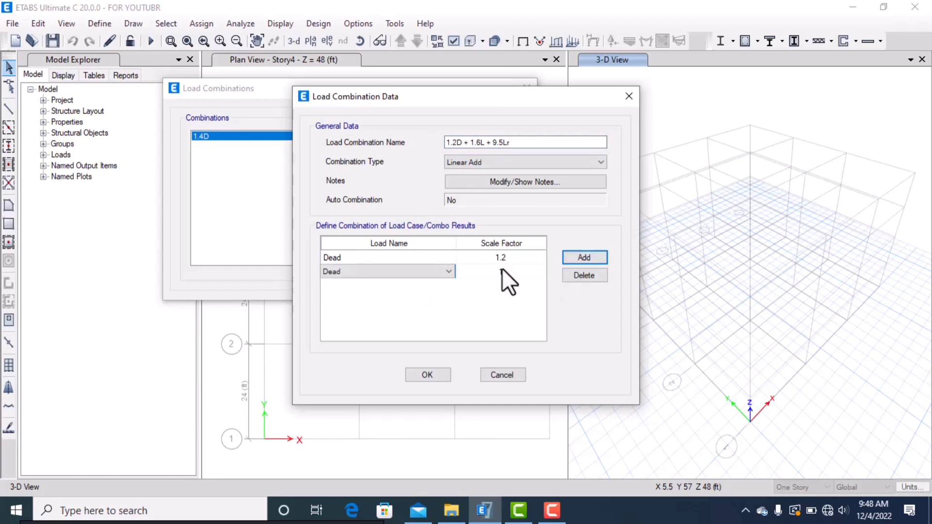
{"action": "left_click", "coordinate": [406, 272]}
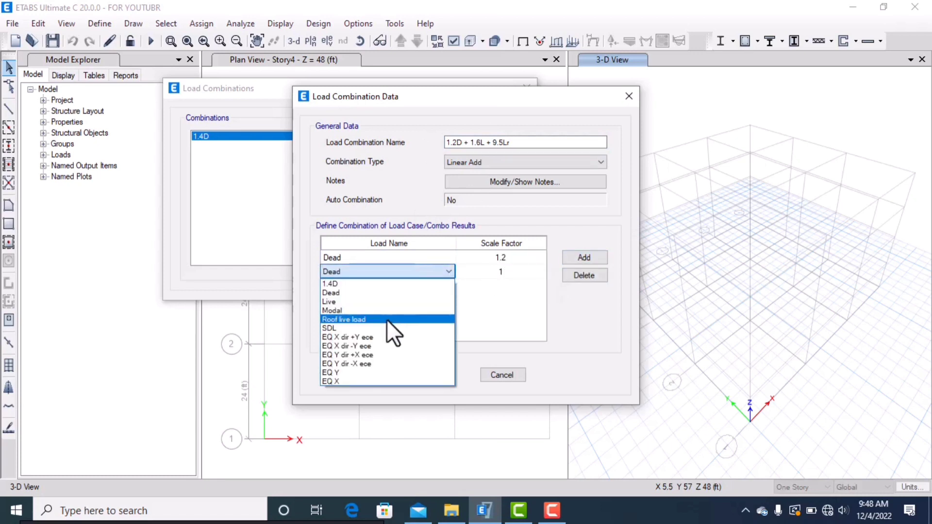
{"action": "left_click", "coordinate": [386, 319]}
{"action": "left_click", "coordinate": [518, 268]}
{"action": "left_click", "coordinate": [516, 274]}
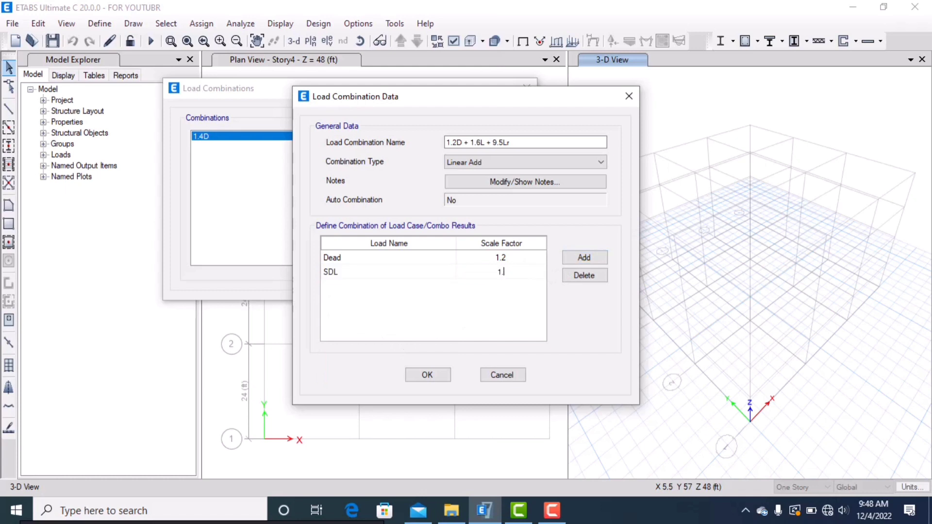
{"action": "type", "text": ".2"}
Add Live to the combination with a scale factor of 1.6
{"action": "left_click", "coordinate": [579, 256]}
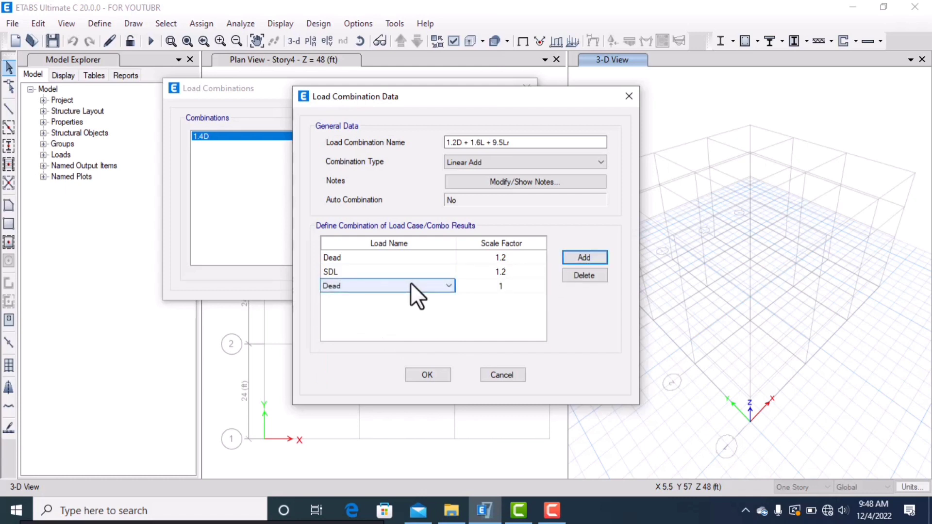
{"action": "left_click", "coordinate": [410, 285]}
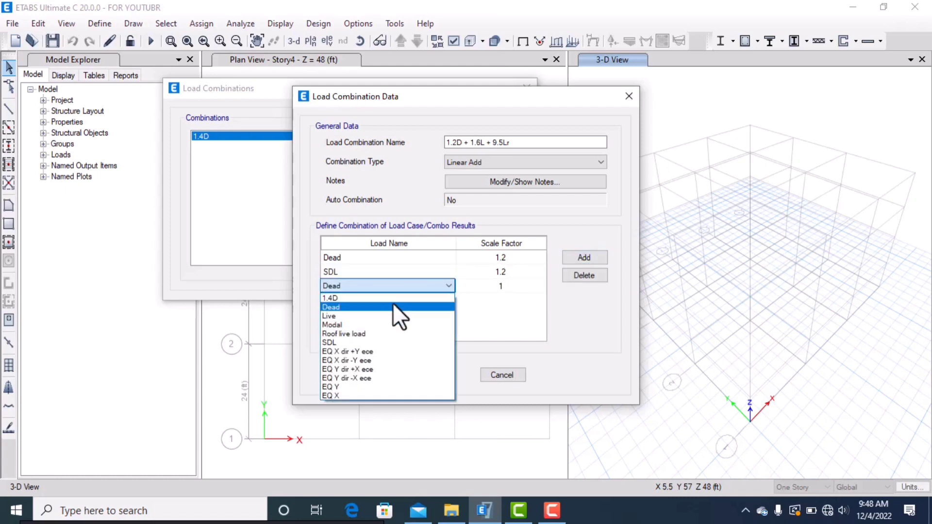
{"action": "left_click", "coordinate": [372, 317]}
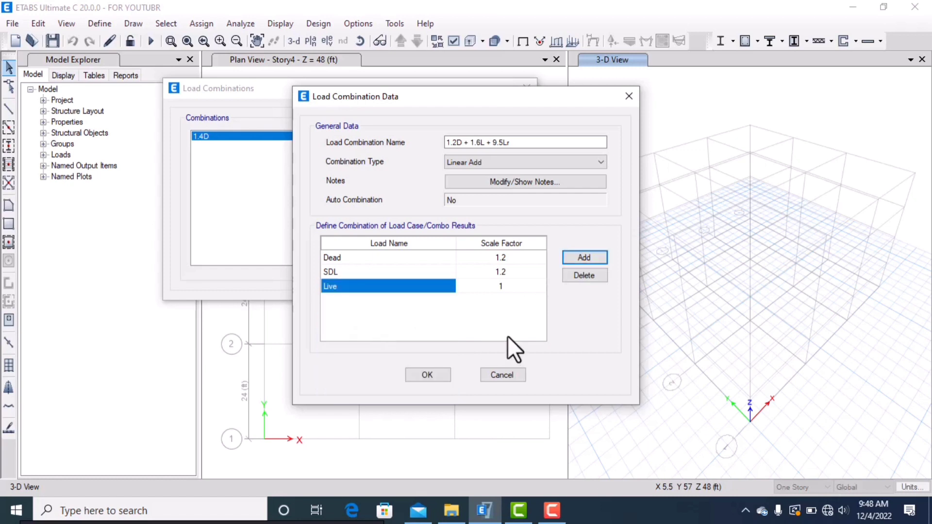
{"action": "left_click", "coordinate": [494, 287]}
{"action": "left_click", "coordinate": [494, 287]}
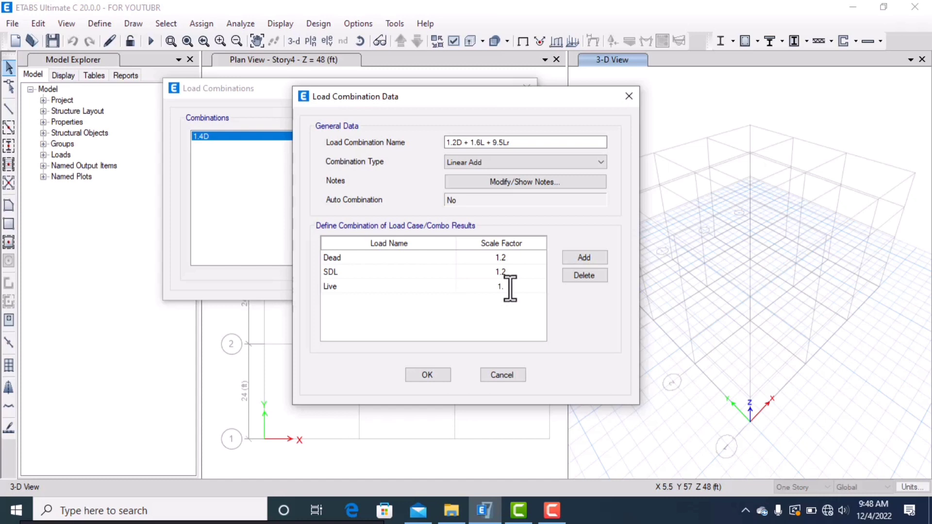
{"action": "type", "text": "6"}
Add Roof live load with a scale factor of 0.5, correct the combination's name to 1.2D + 1.6L + 0.5Lr and accept it
{"action": "left_click", "coordinate": [578, 254]}
{"action": "left_click", "coordinate": [421, 300]}
{"action": "left_click", "coordinate": [403, 345]}
{"action": "left_click", "coordinate": [497, 299]}
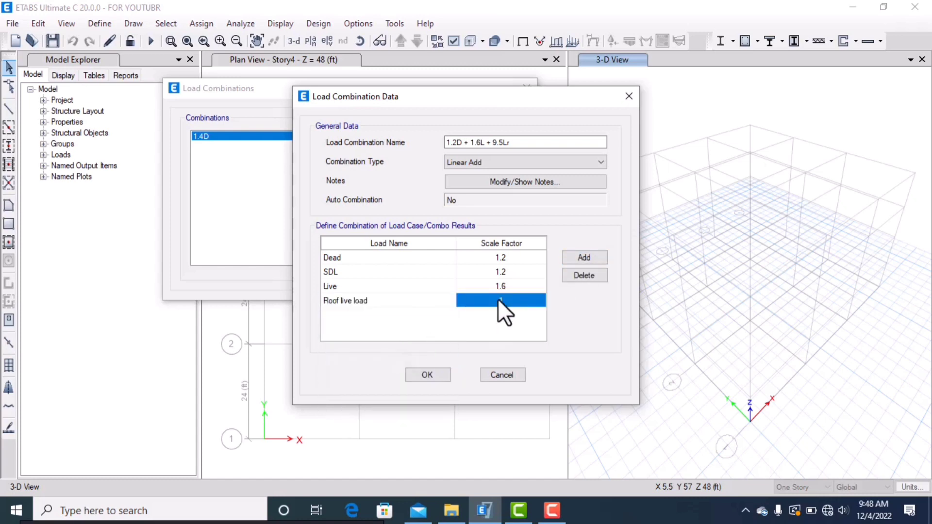
{"action": "left_click_drag", "start_coordinate": [498, 143], "coordinate": [493, 142]}
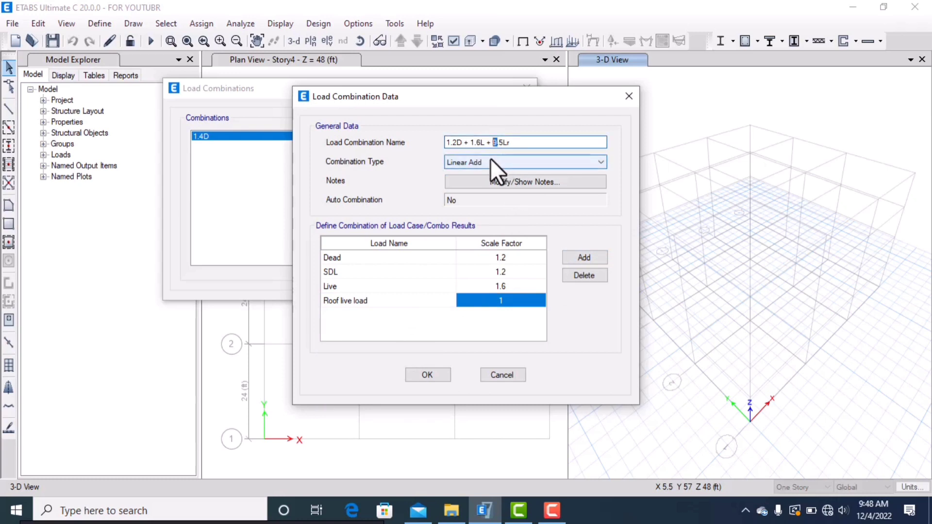
{"action": "type", "text": "0"}
{"action": "left_click", "coordinate": [511, 299]}
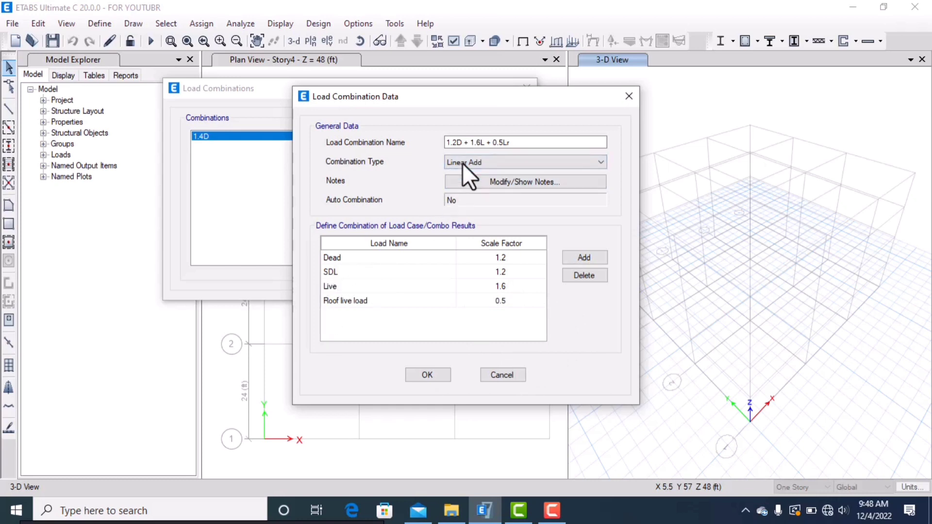
{"action": "left_click", "coordinate": [429, 373]}
Start a new load combination, consult the ASCE 7-16 strength combinations in the browser, and back in ETABS name it 1.2D + 1.6Lr + 0.5L
{"action": "left_click", "coordinate": [424, 136]}
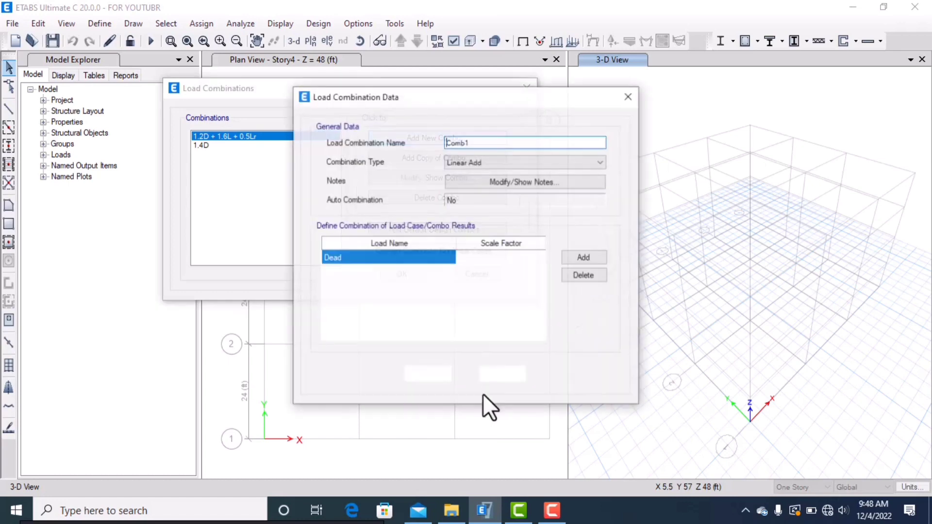
{"action": "left_click", "coordinate": [352, 510]}
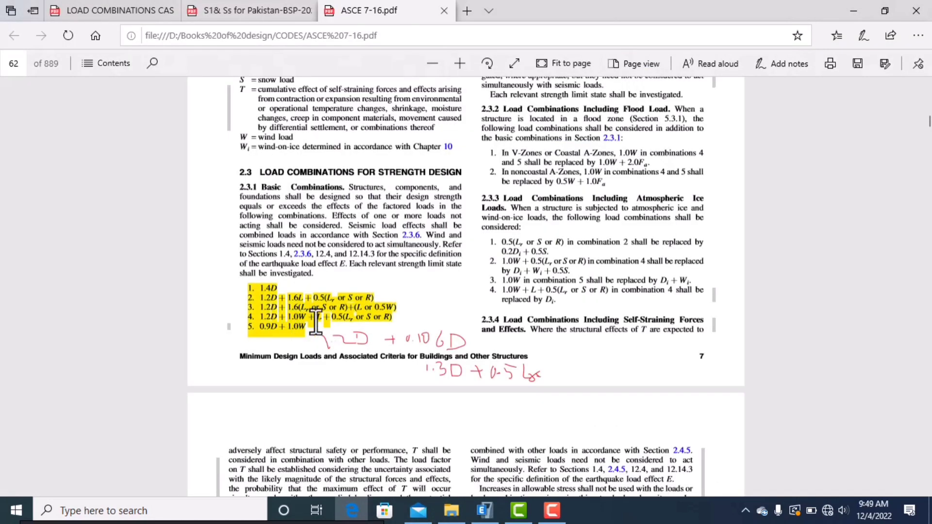
{"action": "left_click", "coordinate": [484, 510]}
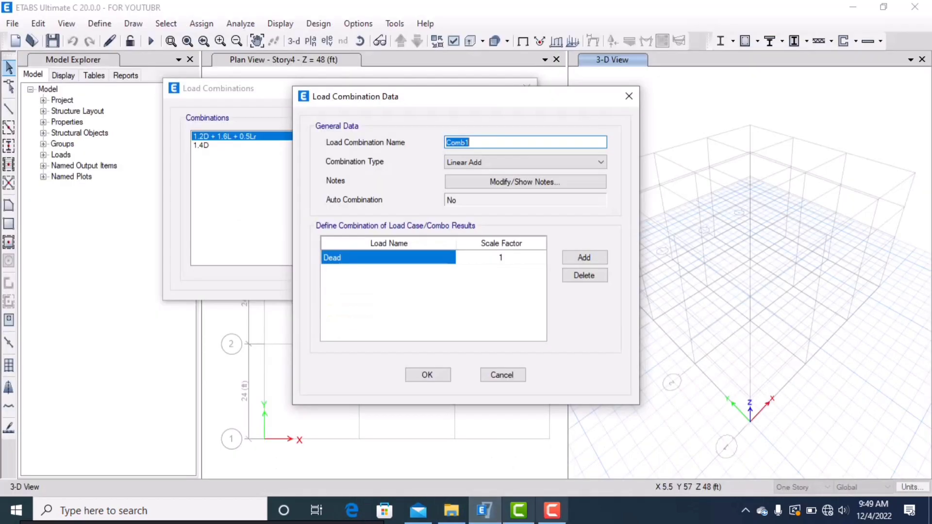
{"action": "key", "text": "BackSpace"}
{"action": "type", "text": "1"}
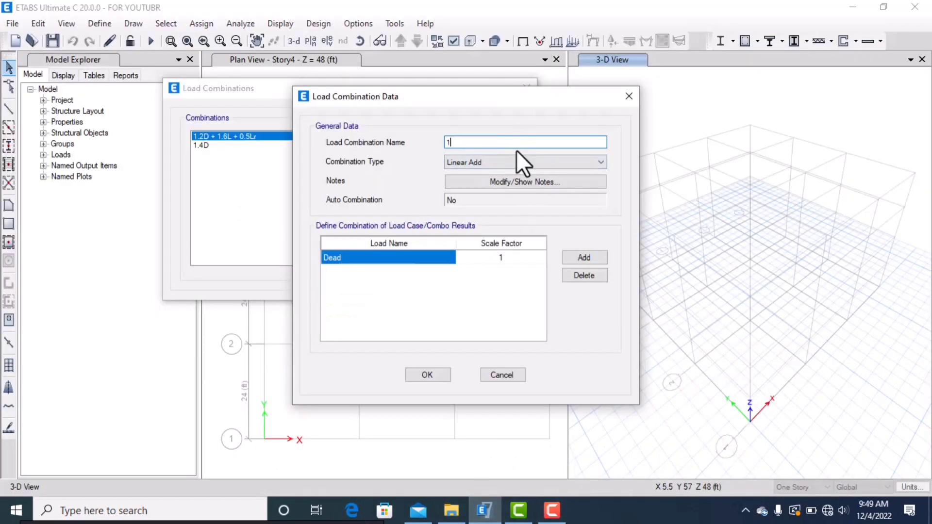
{"action": "type", "text": ".2D + 1.6Lr + 0.5L"}
Set the Dead scale factor to 1.2 and add SDL with a scale factor of 1.2 to the 1.2D + 1.6Lr + 0.5L combination
{"action": "left_click", "coordinate": [496, 255]}
{"action": "type", "text": "1.2"}
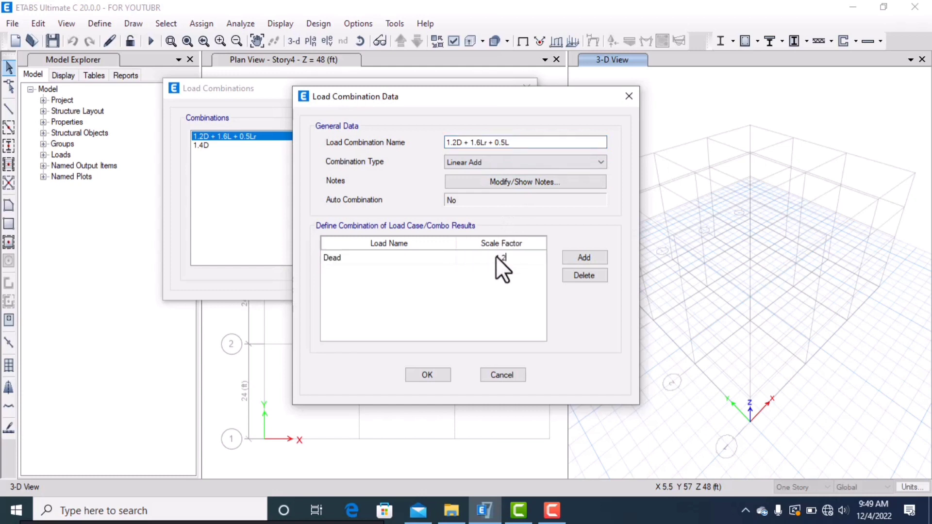
{"action": "left_click", "coordinate": [575, 262]}
{"action": "left_click", "coordinate": [442, 272]}
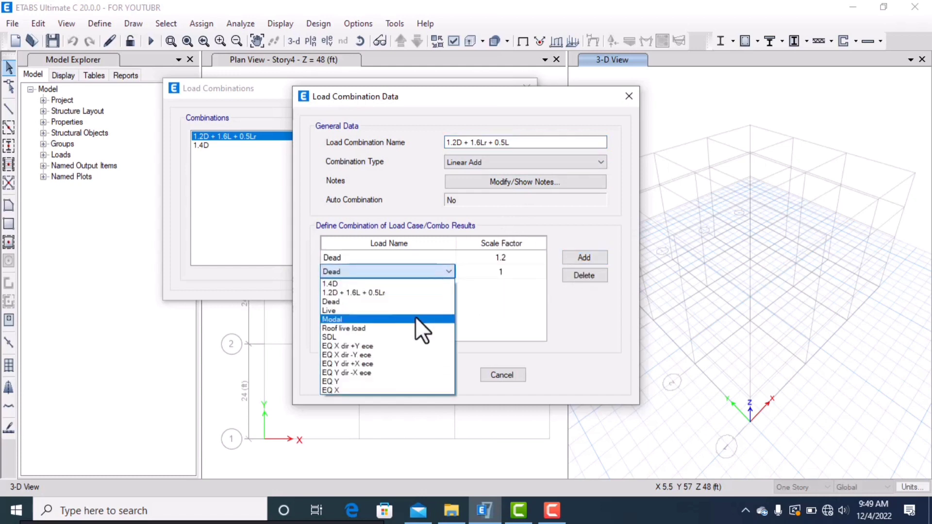
{"action": "left_click", "coordinate": [404, 338]}
{"action": "left_click", "coordinate": [485, 267]}
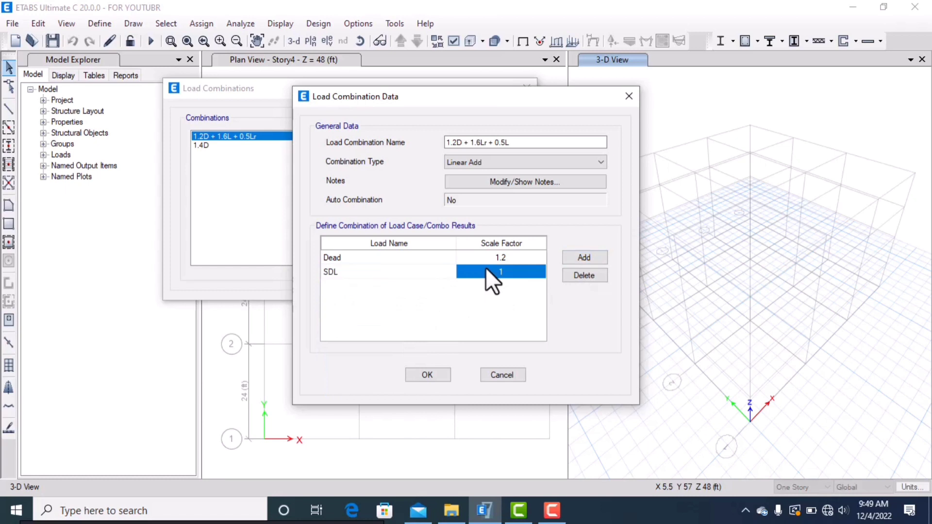
{"action": "type", "text": "1"}
Add Roof live load to the combination with a scale factor of 1.6
{"action": "left_click", "coordinate": [583, 257]}
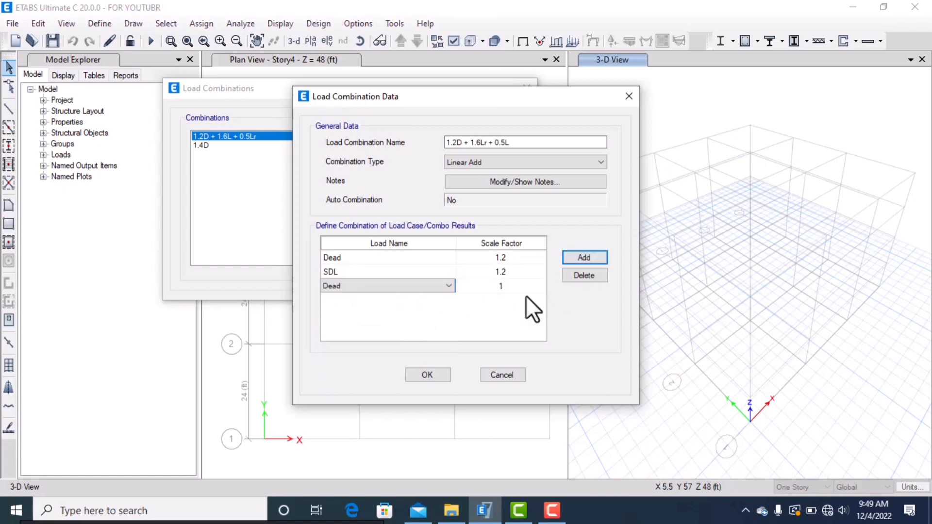
{"action": "left_click", "coordinate": [440, 287]}
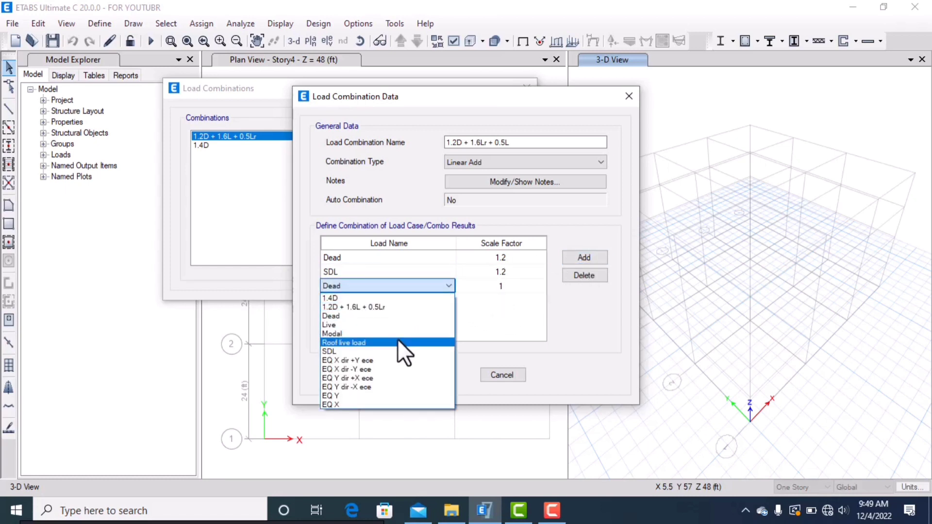
{"action": "left_click", "coordinate": [397, 342]}
{"action": "left_click", "coordinate": [494, 287]}
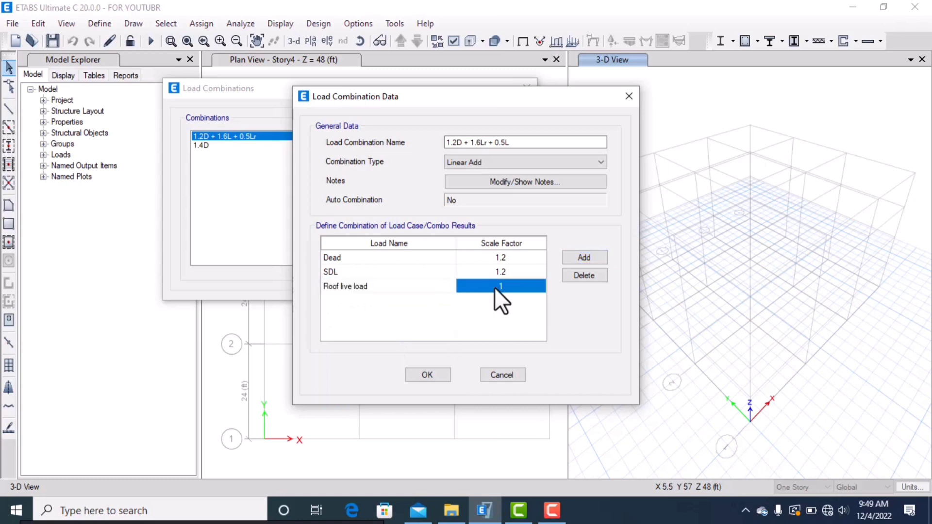
{"action": "type", "text": "1.5"}
{"action": "key", "text": "BackSpace"}
{"action": "type", "text": "6"}
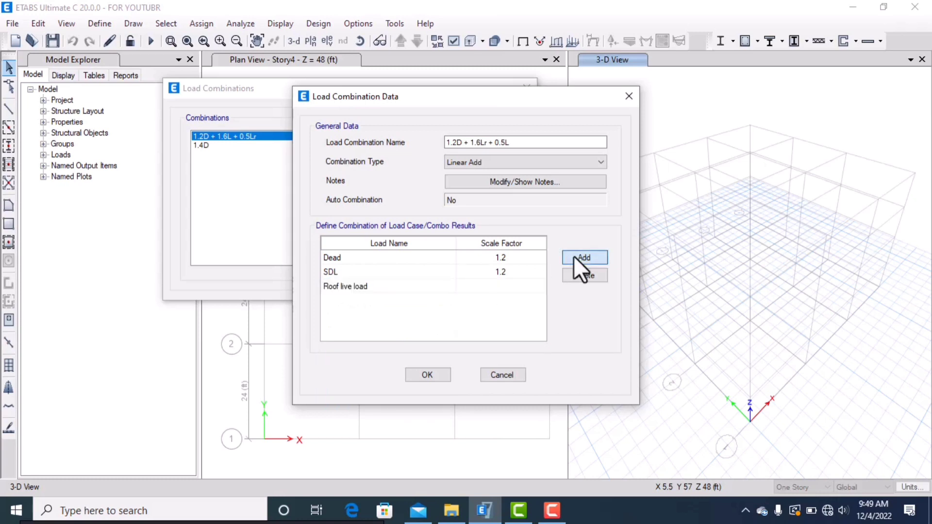
Add Live with a scale factor of 0.5 and accept the 1.2D + 1.6Lr + 0.5L combination
{"action": "left_click", "coordinate": [583, 257]}
{"action": "left_click", "coordinate": [443, 299]}
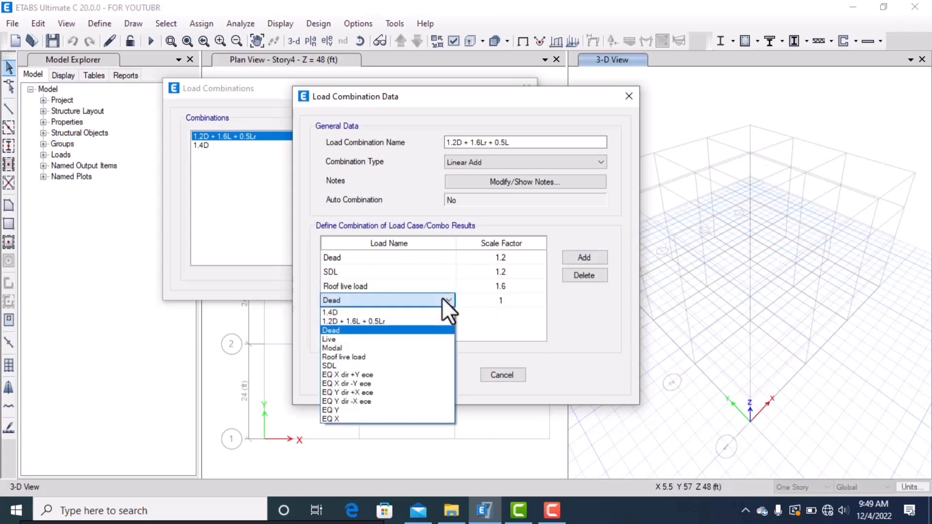
{"action": "left_click", "coordinate": [389, 342]}
{"action": "left_click", "coordinate": [488, 299]}
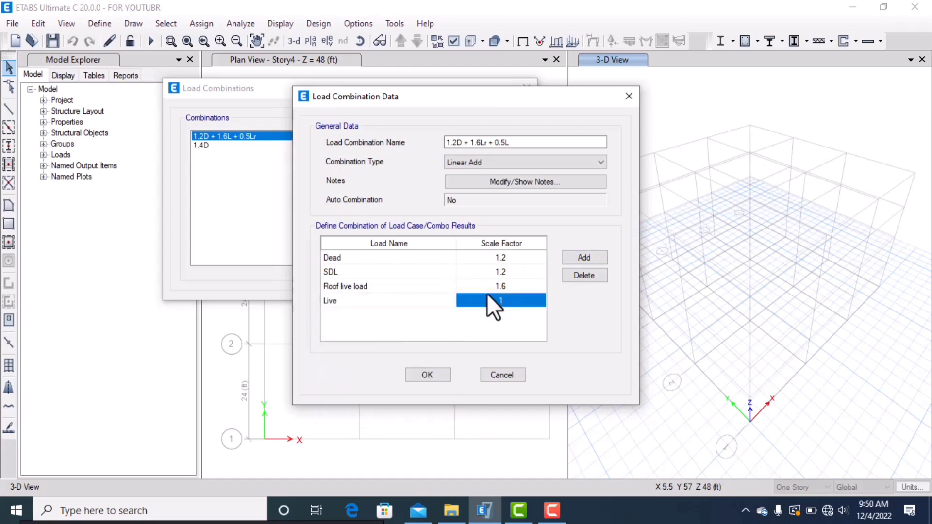
{"action": "type", "text": "0.5"}
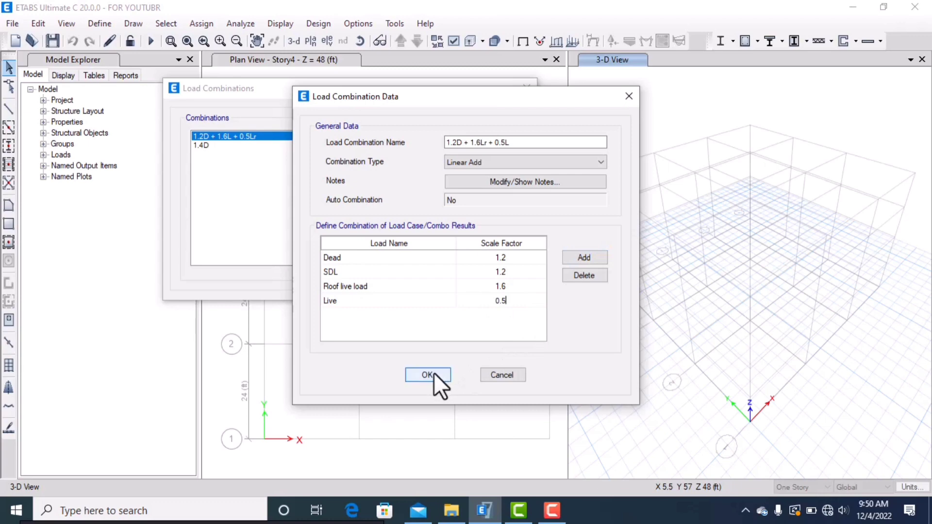
{"action": "left_click", "coordinate": [432, 373]}
Consult the ASCE 7-16 combinations in the browser, and back in ETABS add a new combination named 1.2D + 0.5L + 0.5Lr
{"action": "left_click", "coordinate": [352, 510]}
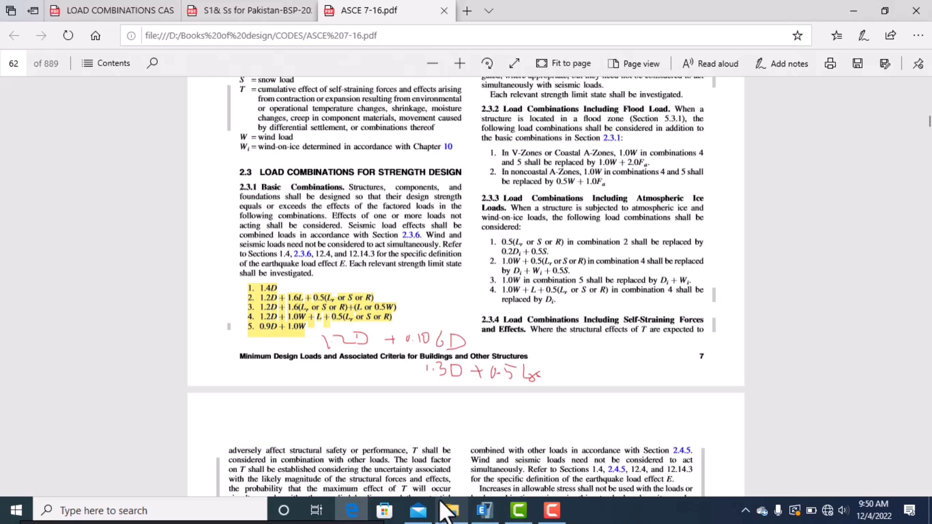
{"action": "left_click", "coordinate": [484, 509]}
{"action": "left_click", "coordinate": [432, 140]}
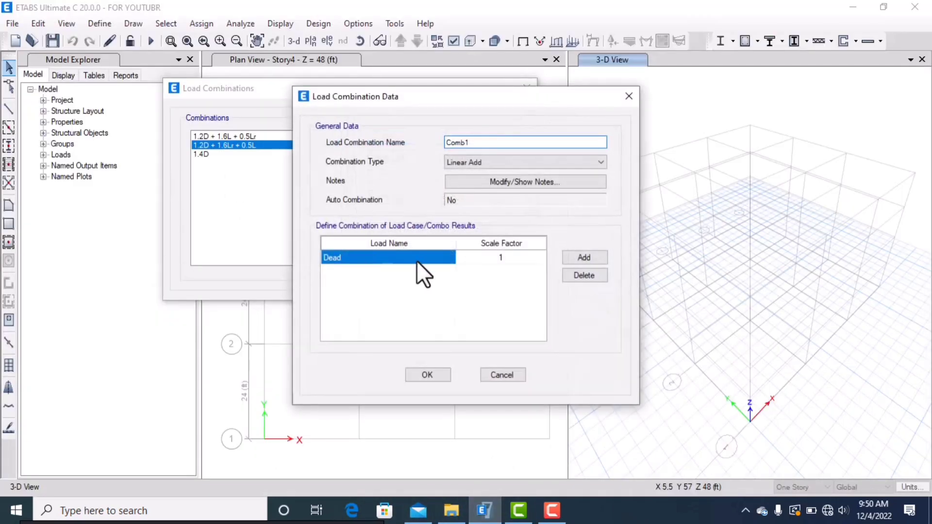
{"action": "left_click", "coordinate": [482, 257]}
{"action": "left_click", "coordinate": [493, 143]}
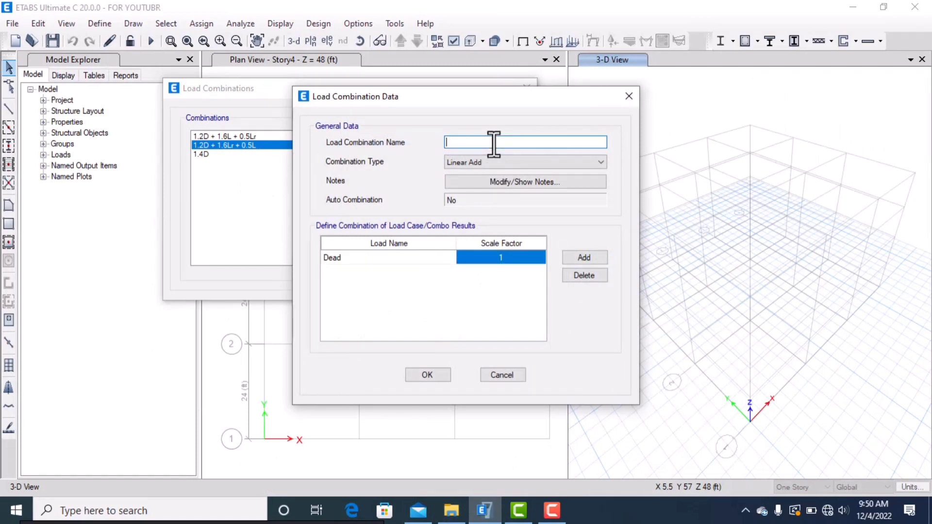
{"action": "type", "text": "1.2D + 0.5L + 0.5Lr"}
Set the Dead scale factor to 1.2 and add SDL with a scale factor of 1.2 to the 1.2D + 0.5L + 0.5Lr combination
{"action": "left_click", "coordinate": [506, 259]}
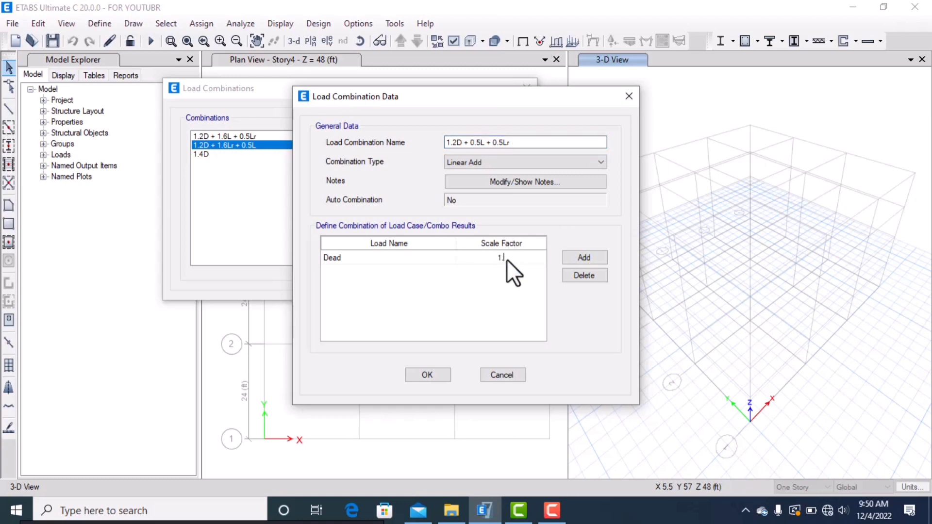
{"action": "type", "text": "1.2"}
{"action": "left_click", "coordinate": [582, 257]}
{"action": "left_click", "coordinate": [448, 271]}
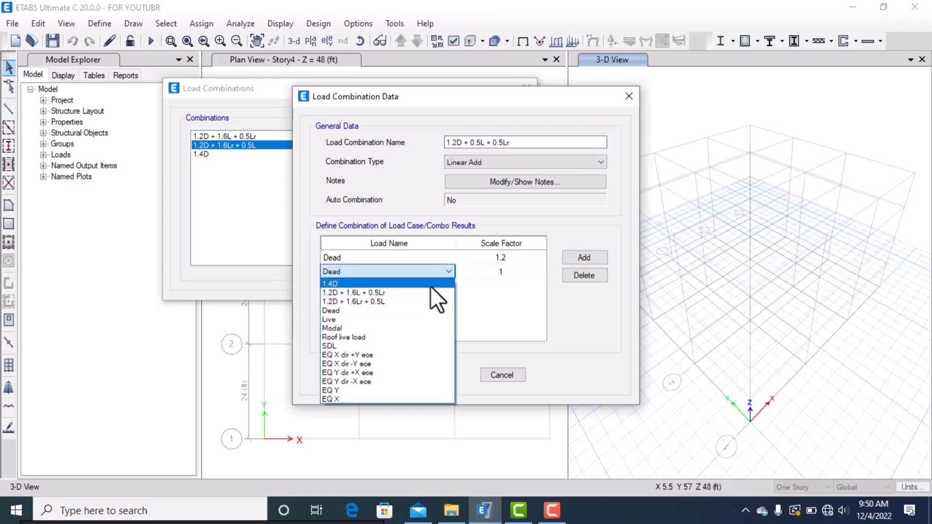
{"action": "left_click", "coordinate": [391, 345]}
{"action": "left_click", "coordinate": [509, 273]}
{"action": "type", "text": "1.2"}
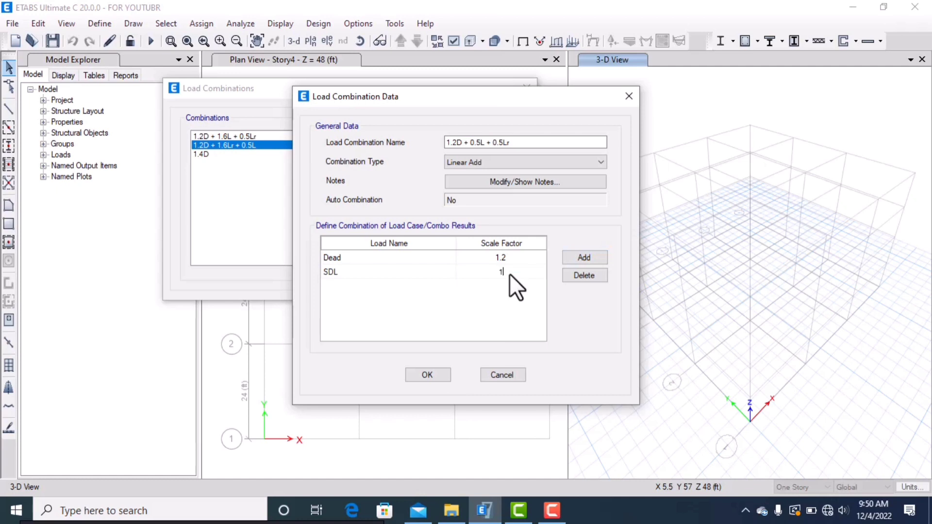
Add Live to the combination with a scale factor of 0.5
{"action": "left_click", "coordinate": [577, 257]}
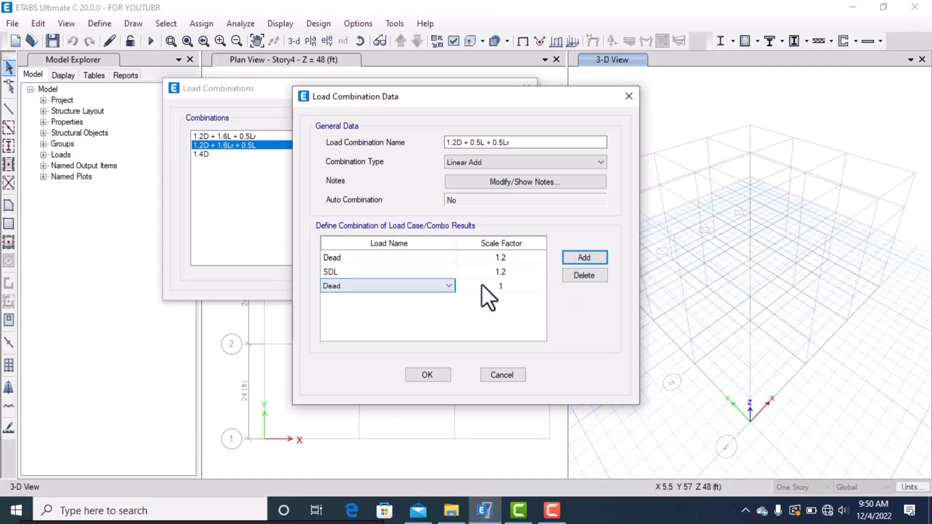
{"action": "left_click", "coordinate": [447, 286]}
{"action": "left_click", "coordinate": [390, 343]}
{"action": "left_click", "coordinate": [491, 289]}
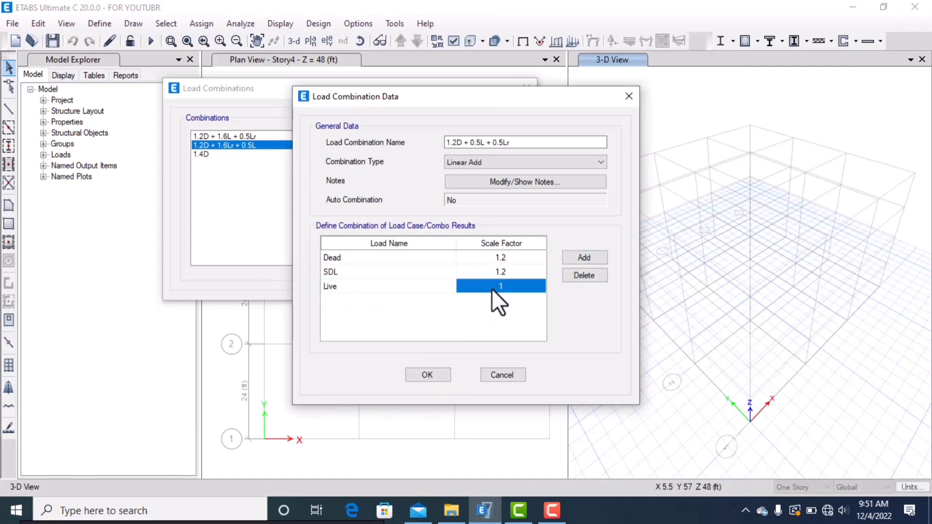
{"action": "type", "text": "0.5"}
Add Roof live load with a scale factor of 0.5 and accept the 1.2D + 0.5L + 0.5Lr combination
{"action": "left_click", "coordinate": [583, 258]}
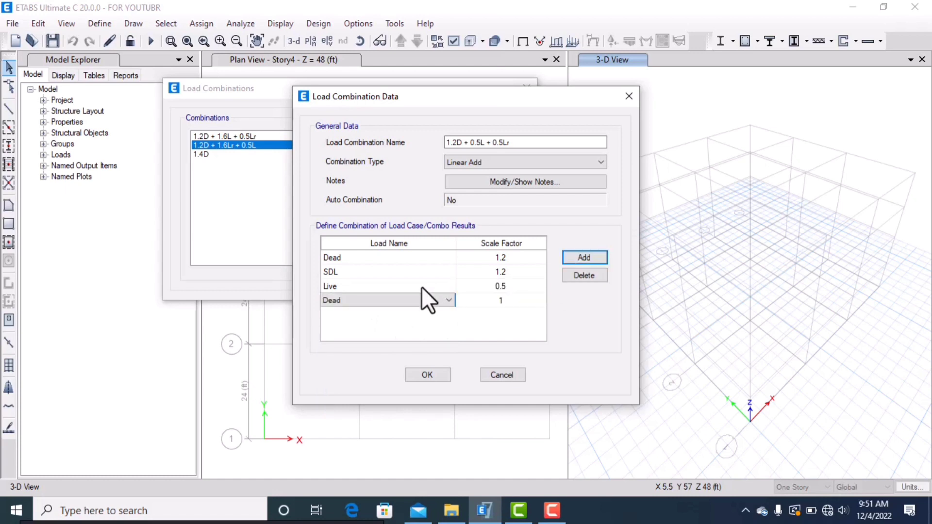
{"action": "left_click", "coordinate": [427, 300]}
{"action": "left_click", "coordinate": [396, 361]}
{"action": "left_click", "coordinate": [514, 304]}
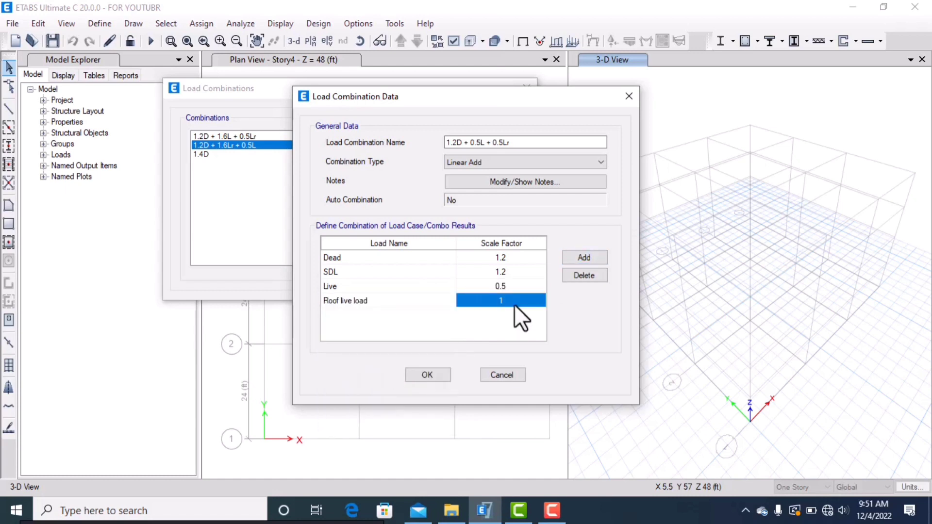
{"action": "type", "text": "0.5"}
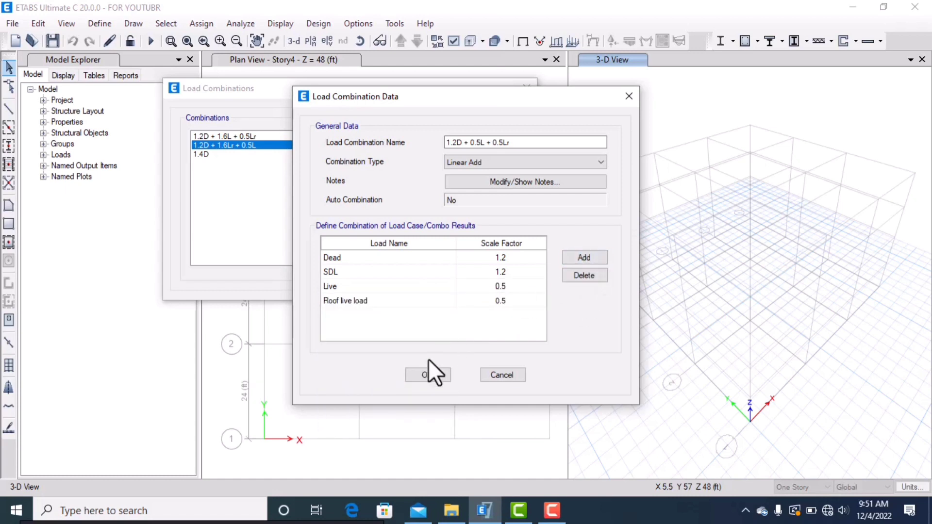
{"action": "left_click", "coordinate": [430, 370]}
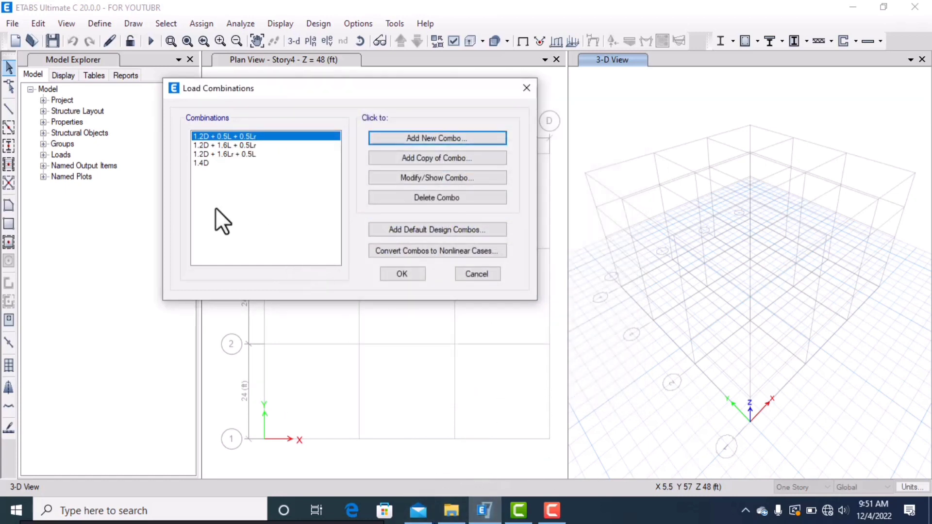
Start a new load combination, consult the ASCE 7-16 combinations in the browser, and back in ETABS name it 0.9D
{"action": "left_click", "coordinate": [428, 137]}
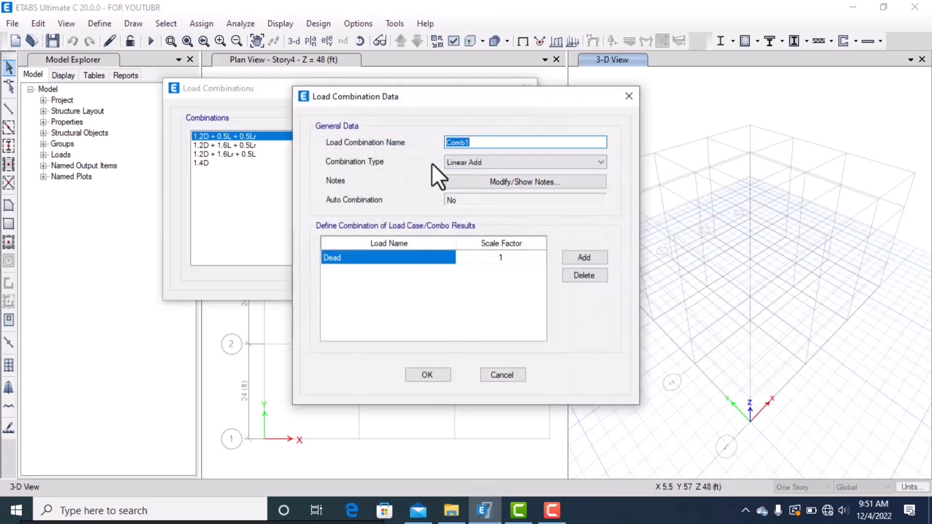
{"action": "key", "text": "BackSpace"}
{"action": "left_click", "coordinate": [351, 510]}
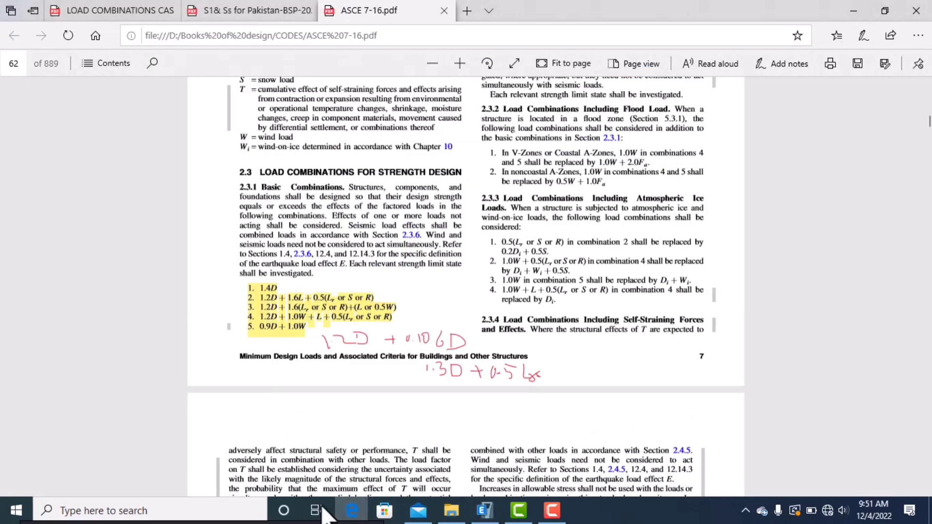
{"action": "left_click", "coordinate": [484, 510]}
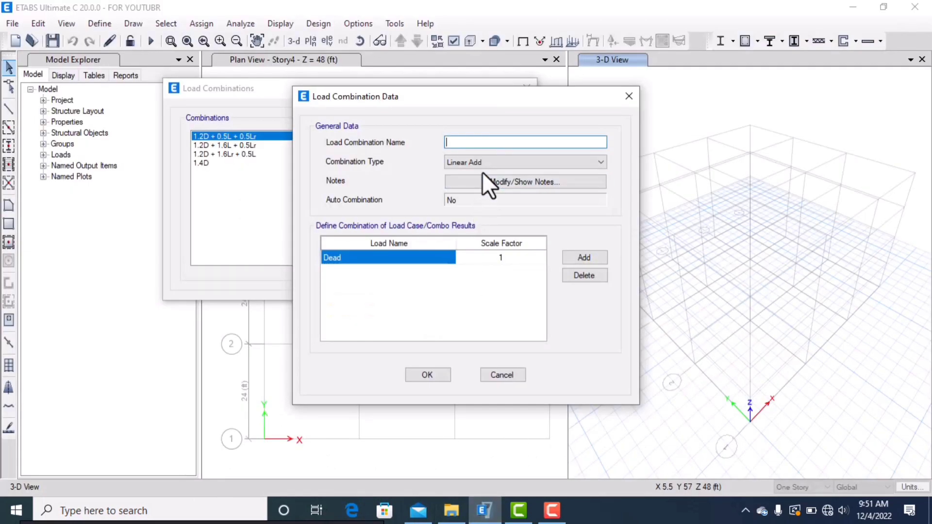
{"action": "type", "text": "0."}
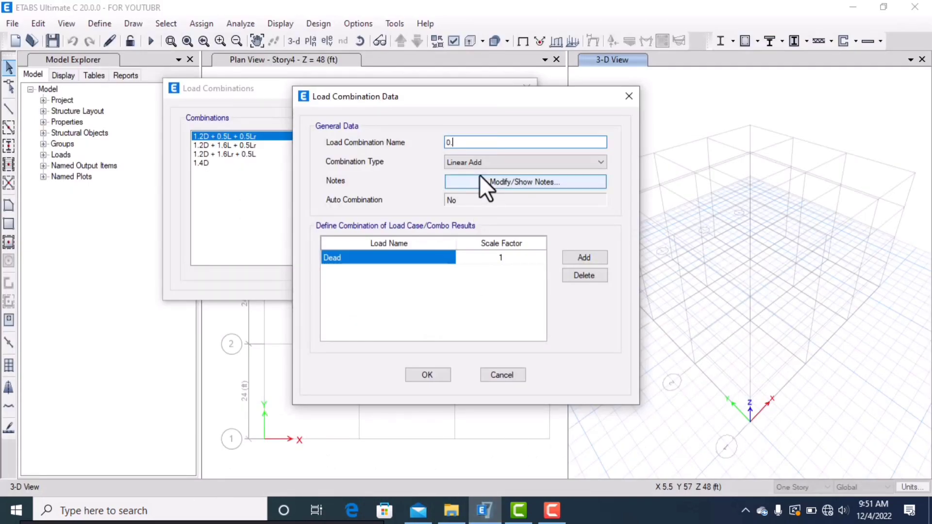
{"action": "type", "text": "9D"}
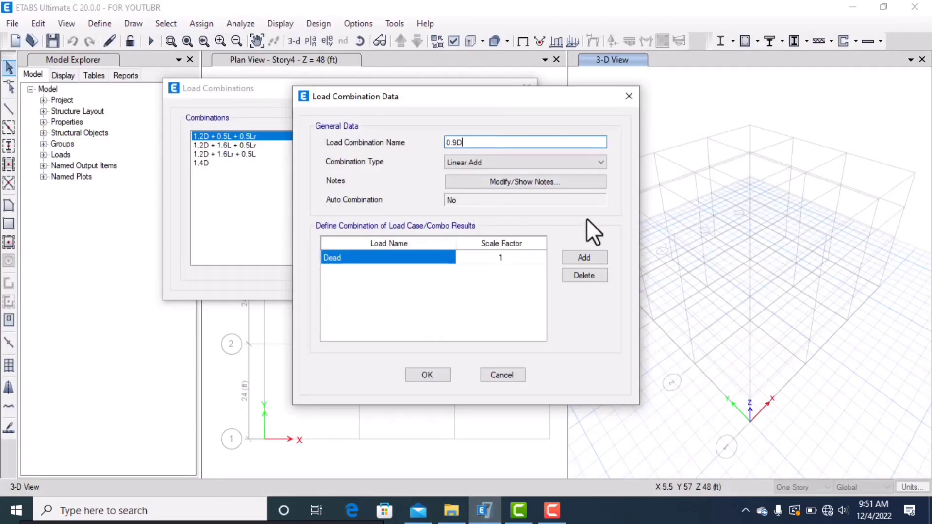
Set the scale factor of Dead to 0.9 in the 0.9D combination
{"action": "left_click", "coordinate": [511, 258]}
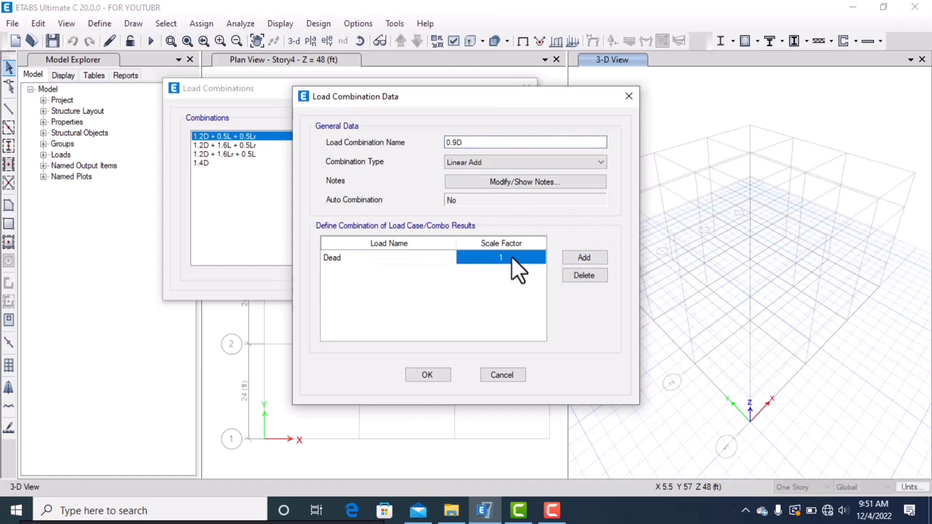
{"action": "type", "text": "0.8"}
{"action": "key", "text": "BackSpace"}
{"action": "type", "text": "9"}
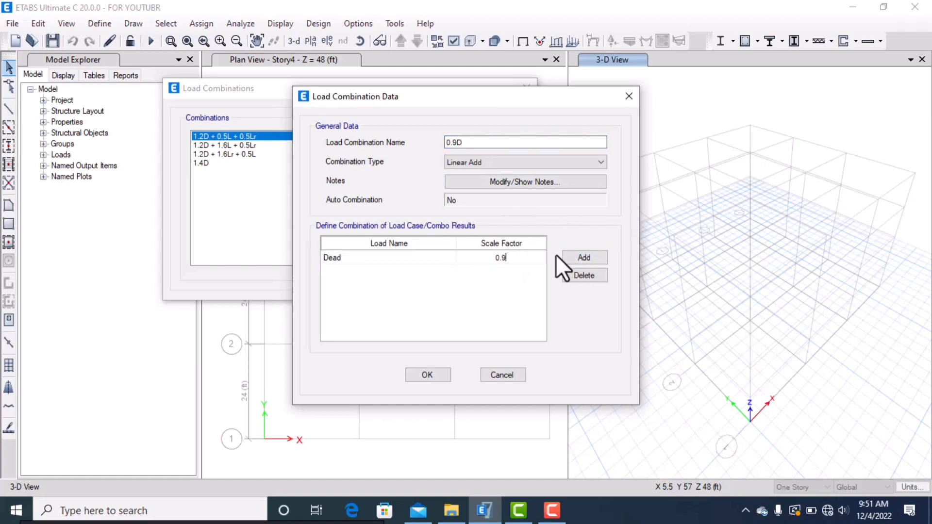
Add SDL with a scale factor of 0.9 to the combination and accept 0.9D
{"action": "left_click", "coordinate": [568, 258]}
{"action": "left_click", "coordinate": [415, 272]}
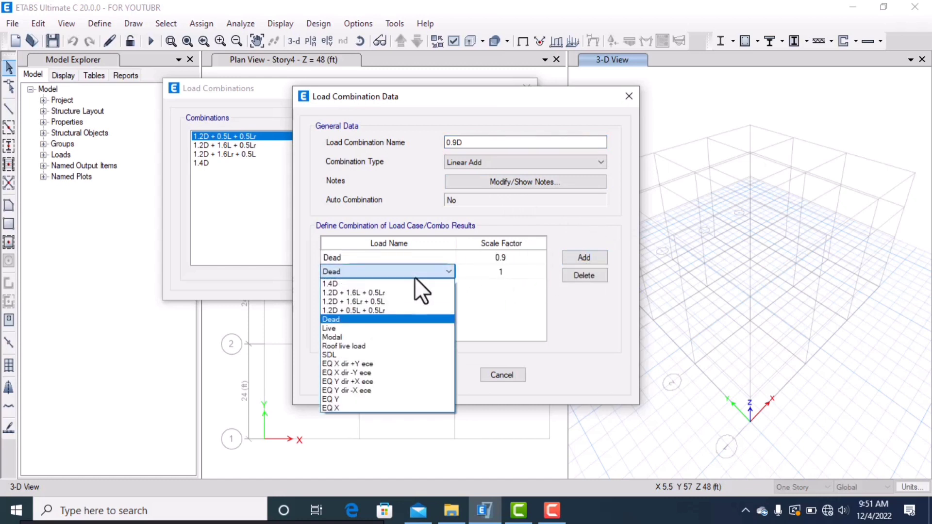
{"action": "left_click", "coordinate": [400, 355]}
{"action": "left_click", "coordinate": [512, 269]}
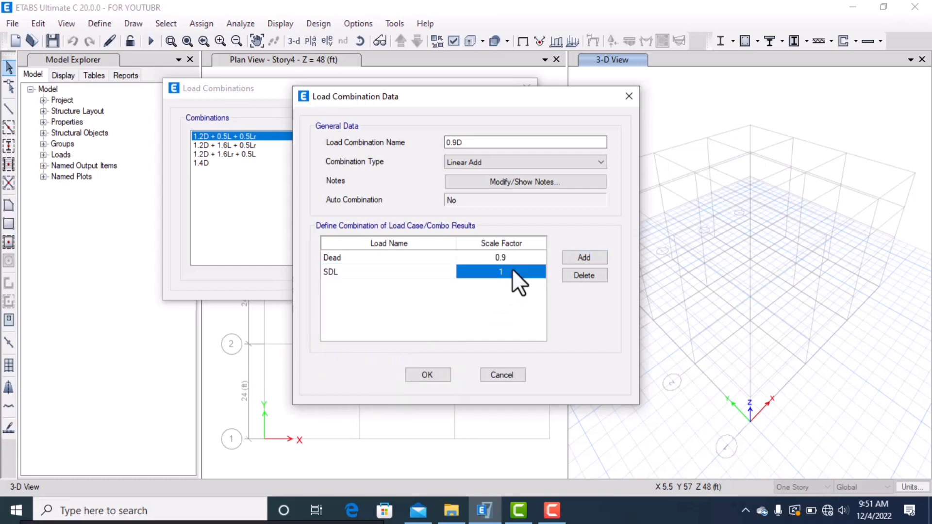
{"action": "type", "text": "0.9"}
{"action": "left_click", "coordinate": [427, 375]}
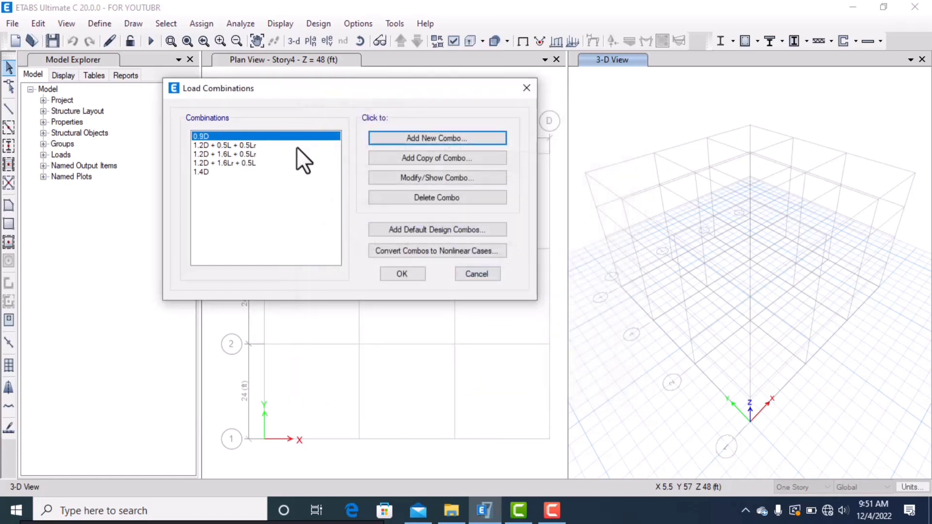
Check the basic strength combinations in the ASCE 7-16 PDF in the browser, and back in ETABS delete the 0.9D combination
{"action": "left_click", "coordinate": [353, 510]}
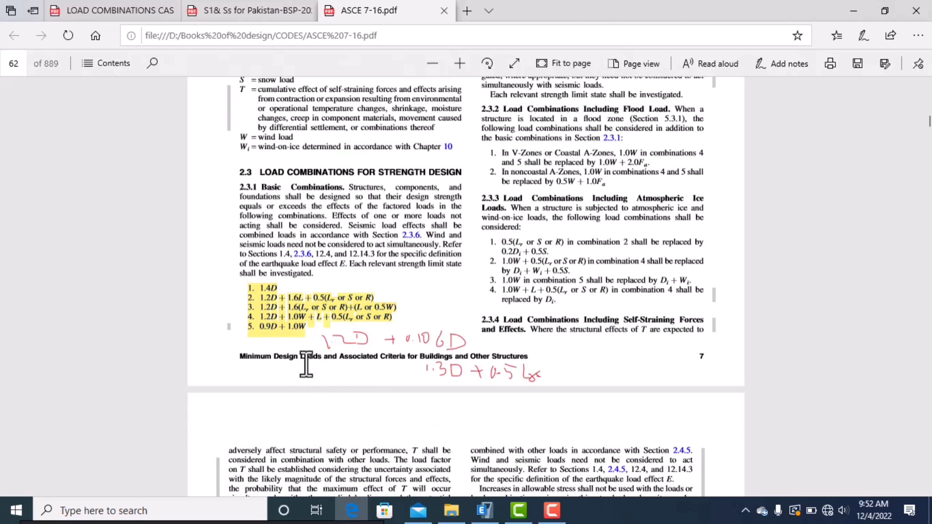
{"action": "left_click", "coordinate": [484, 510]}
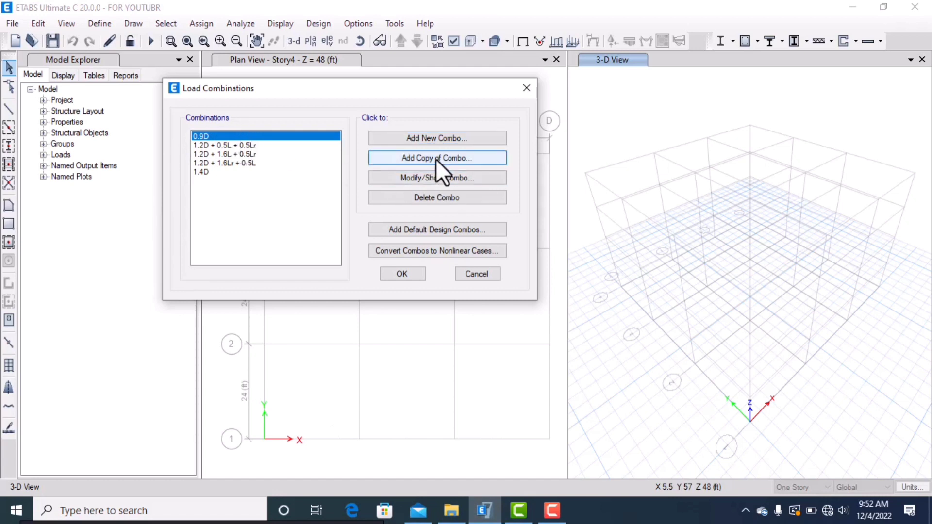
{"action": "left_click", "coordinate": [442, 196]}
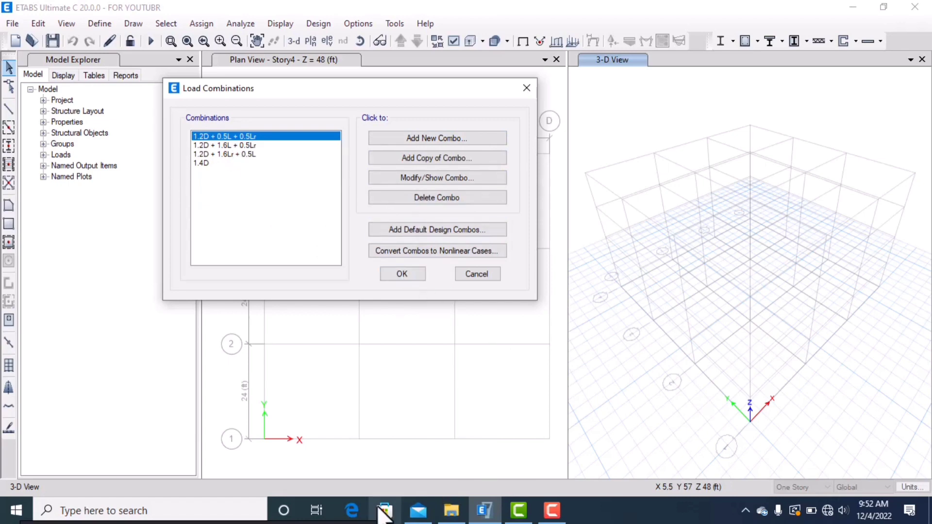
Consult the seismic combinations and vertical seismic load effect in the ASCE 7-16 PDF, and back in ETABS accept the load combinations list
{"action": "left_click", "coordinate": [352, 509]}
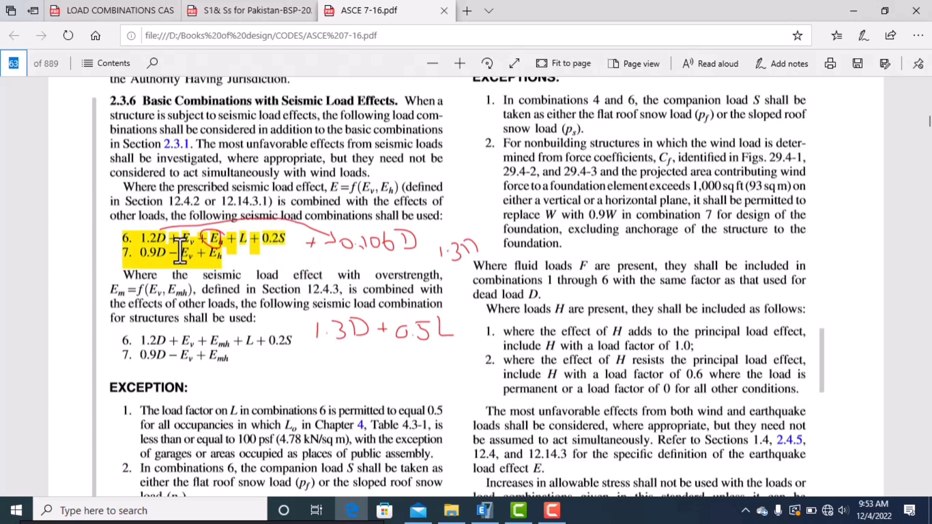
{"action": "scroll", "coordinate": [233, 291], "scroll_direction": "down", "scroll_amount": 4}
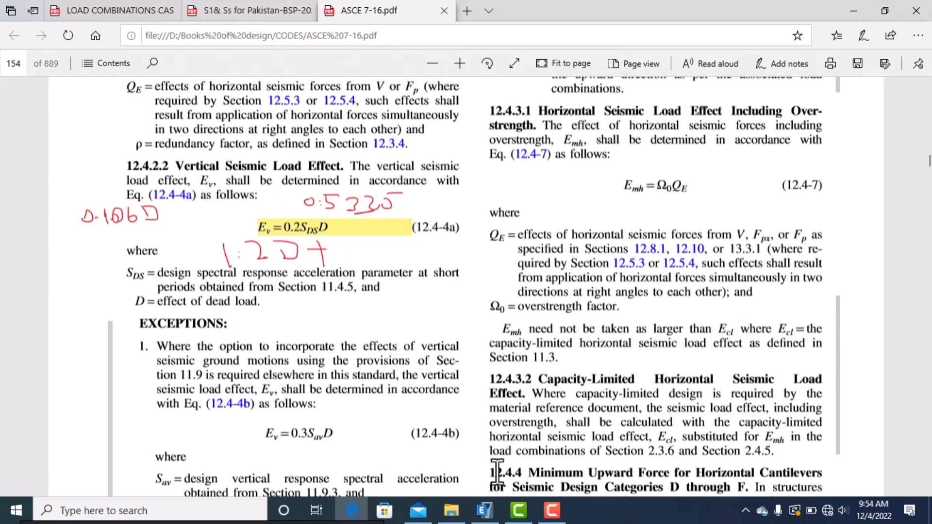
{"action": "left_click", "coordinate": [492, 510]}
{"action": "left_click", "coordinate": [402, 273]}
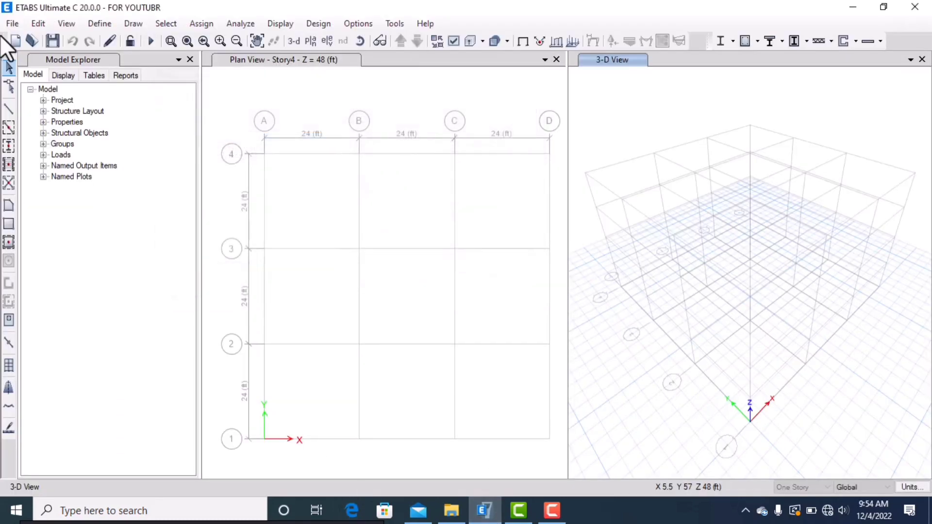
Open the ASCE 7-16 lateral load settings of the EQ Y load pattern to examine its SDS coefficient
{"action": "left_click", "coordinate": [98, 25]}
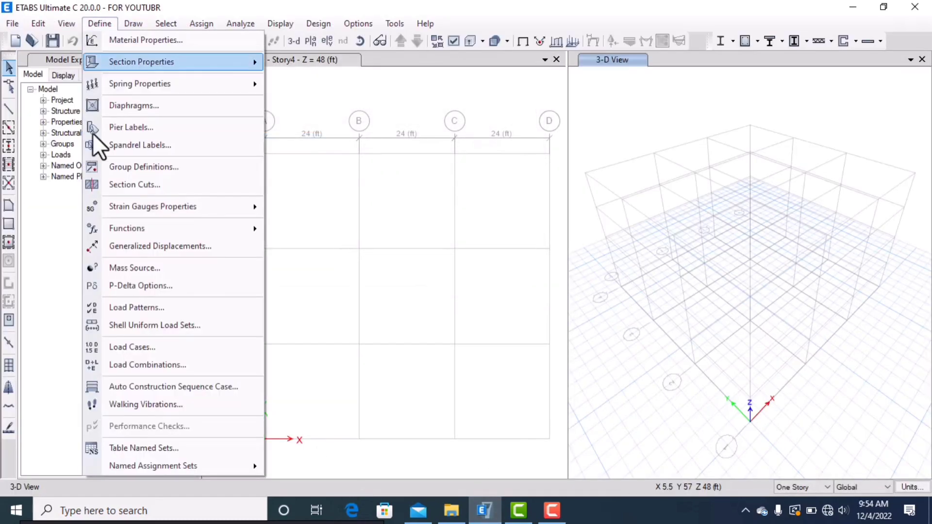
{"action": "left_click", "coordinate": [162, 309]}
{"action": "left_click_drag", "start_coordinate": [441, 161], "coordinate": [345, 134]}
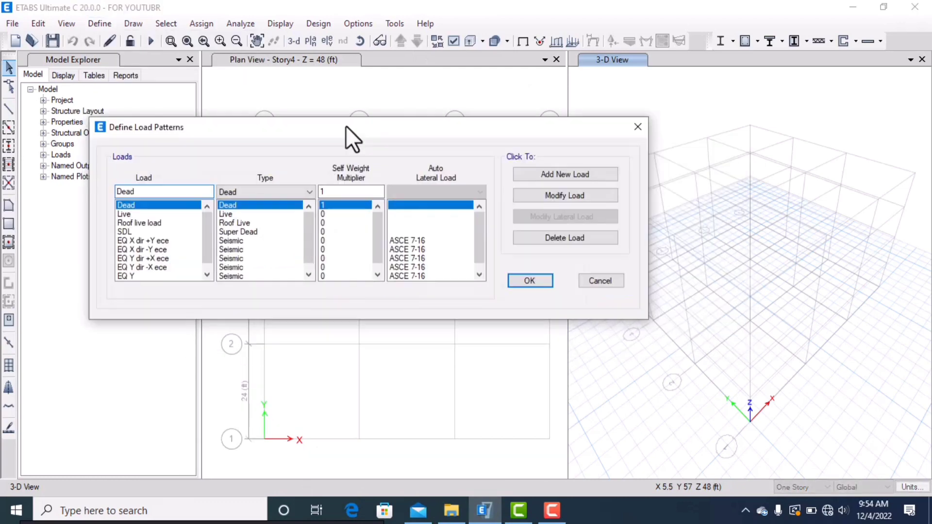
{"action": "left_click", "coordinate": [417, 275]}
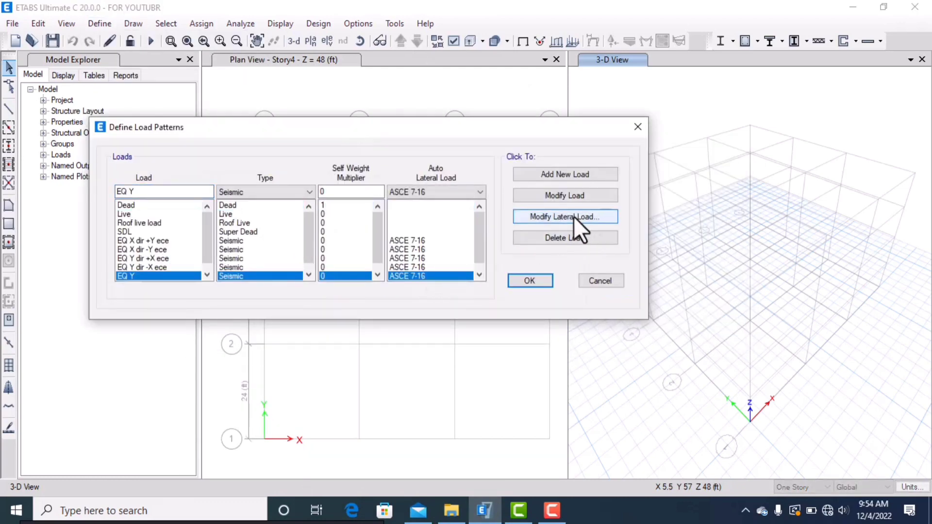
{"action": "left_click", "coordinate": [573, 217]}
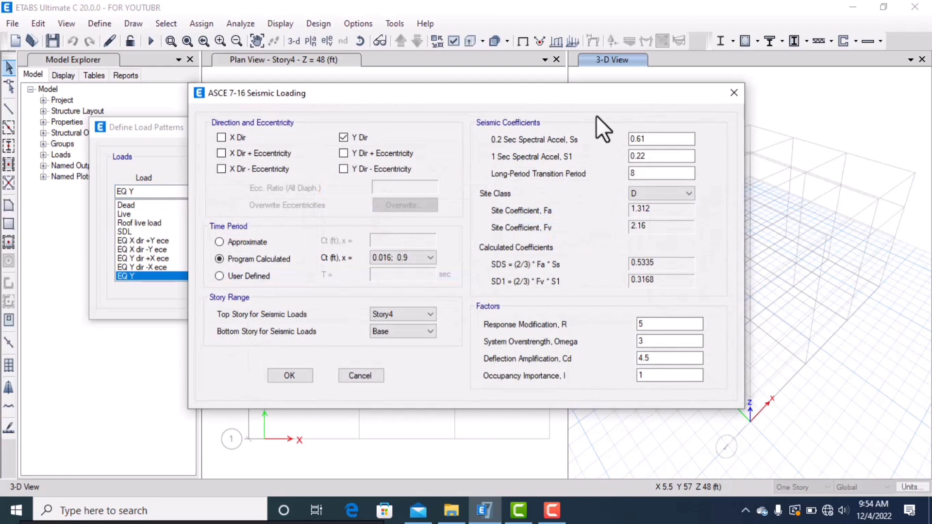
{"action": "left_click_drag", "start_coordinate": [578, 91], "coordinate": [555, 64]}
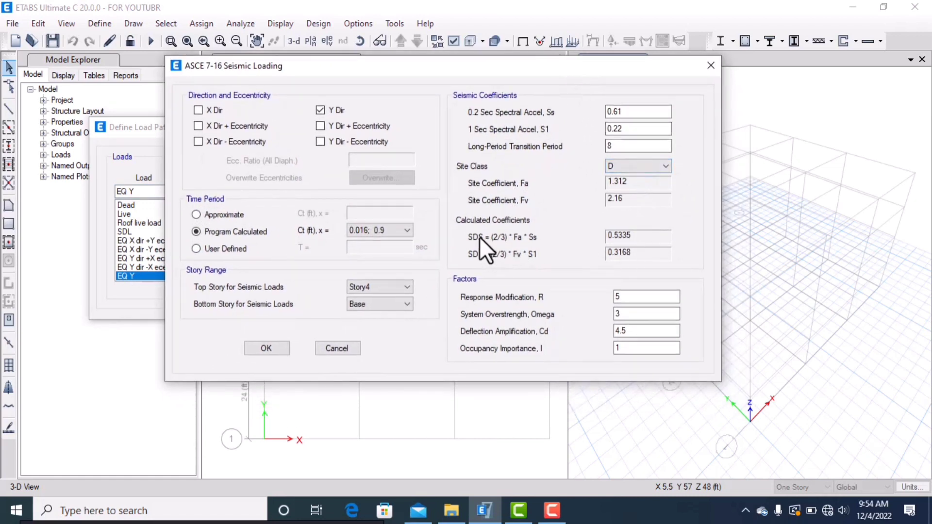
Try site classes A and B in the EQ Y seismic loading to compare the SDS coefficient, and restore site class D
{"action": "left_click", "coordinate": [642, 169]}
{"action": "left_click", "coordinate": [635, 181]}
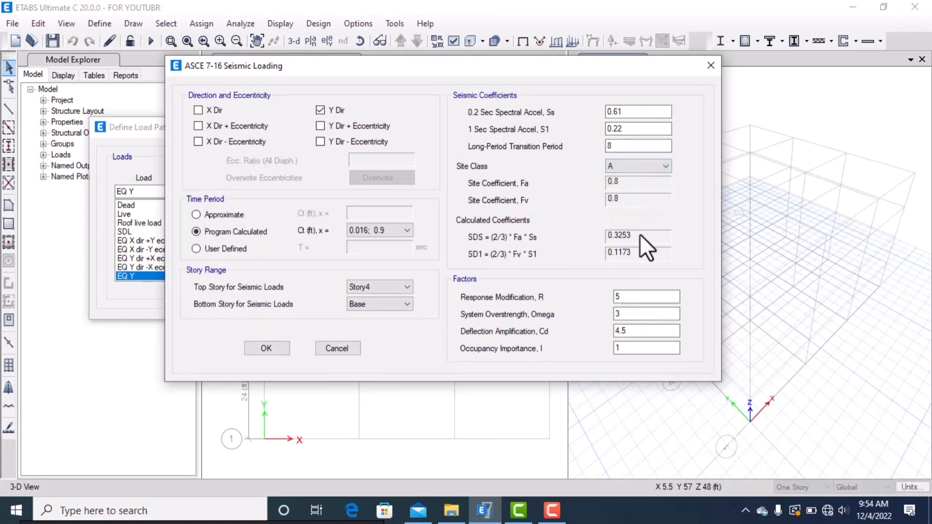
{"action": "left_click", "coordinate": [630, 169]}
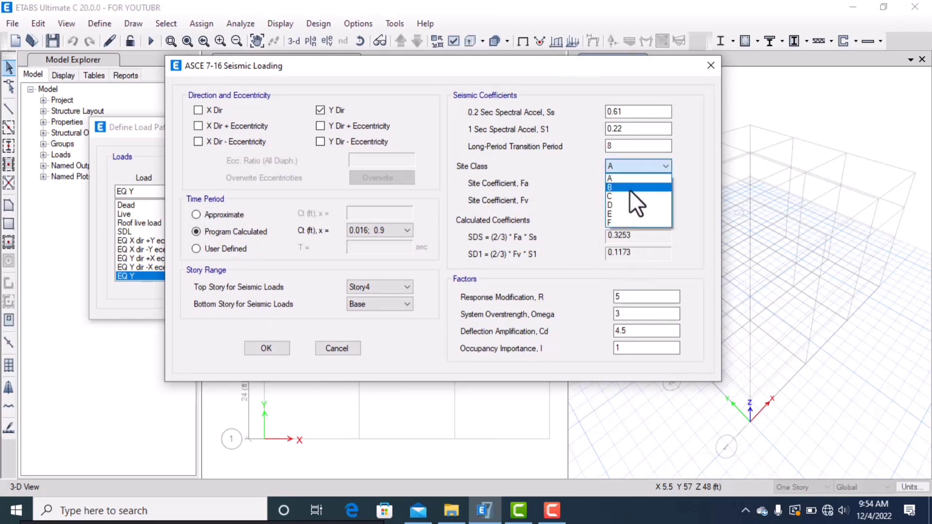
{"action": "left_click", "coordinate": [630, 186]}
{"action": "left_click", "coordinate": [632, 168]}
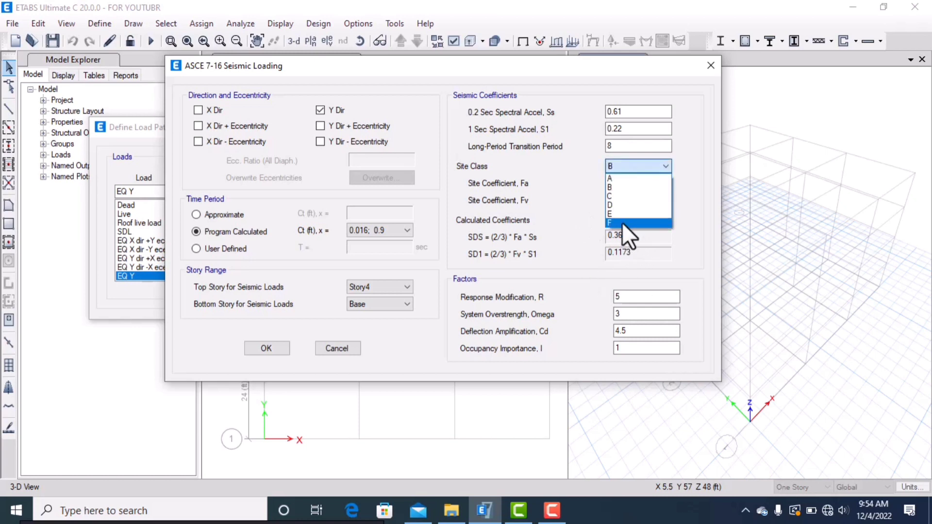
{"action": "left_click", "coordinate": [622, 205]}
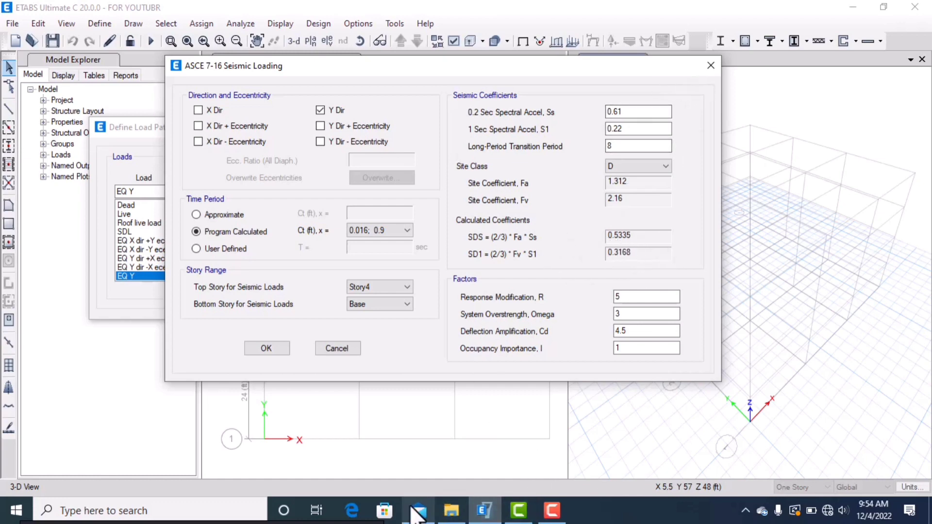
In the browser's ASCE 7-16 PDF, review the vertical seismic load effect, the basic combinations from page 62 and the seismic combinations in Section 2.3.6
{"action": "left_click", "coordinate": [349, 511]}
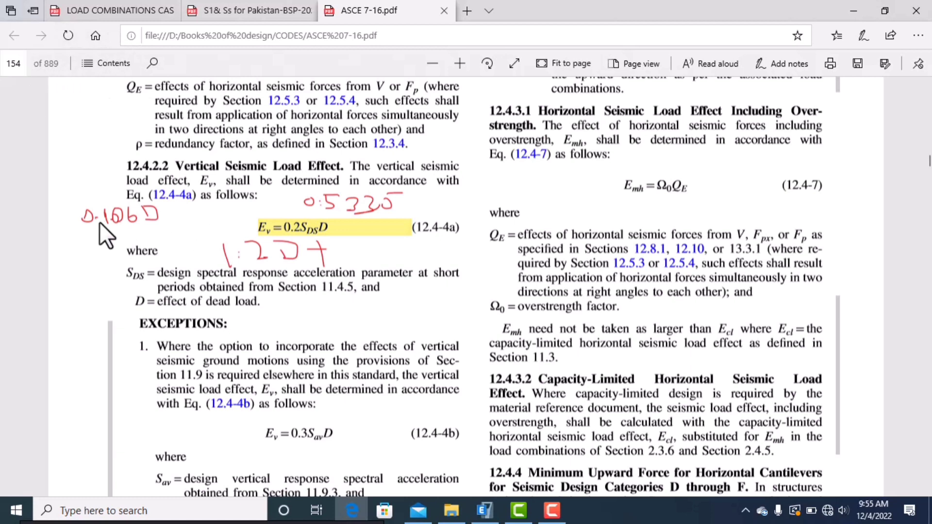
{"action": "left_click", "coordinate": [10, 64]}
{"action": "type", "text": "62"}
{"action": "key", "text": "Return"}
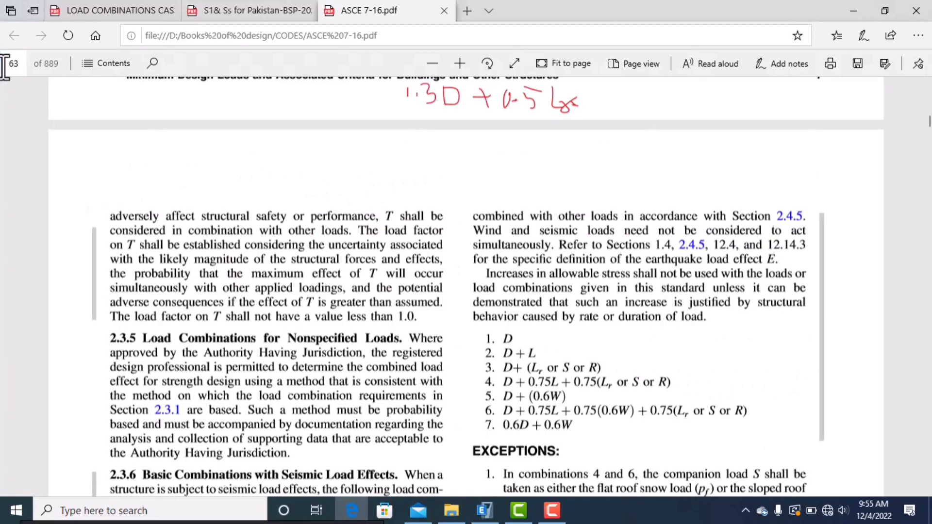
{"action": "scroll", "coordinate": [385, 251], "scroll_direction": "up", "scroll_amount": 5}
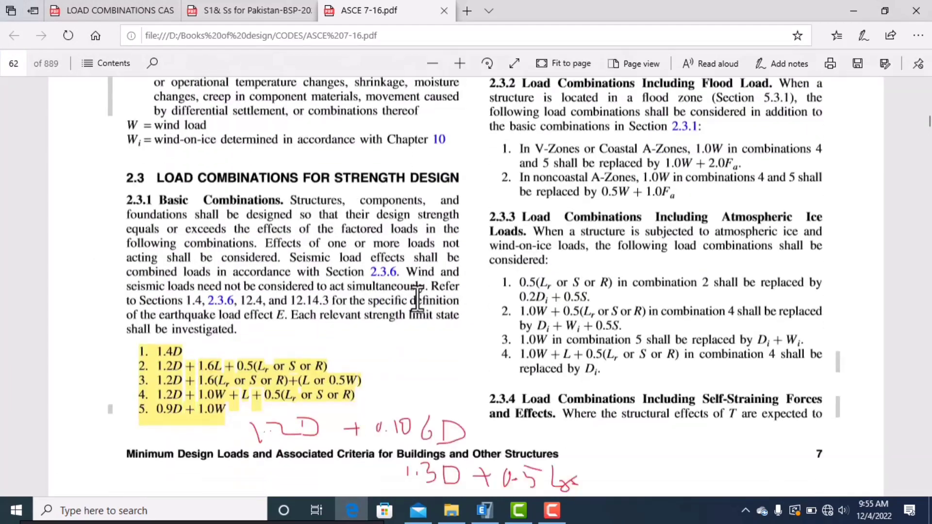
{"action": "scroll", "coordinate": [258, 230], "scroll_direction": "down", "scroll_amount": 15}
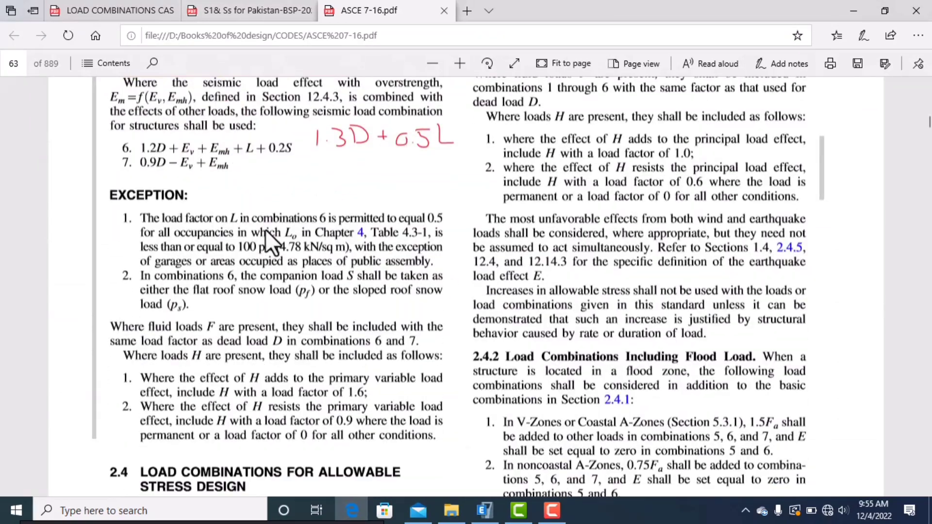
{"action": "scroll", "coordinate": [265, 229], "scroll_direction": "up", "scroll_amount": 4}
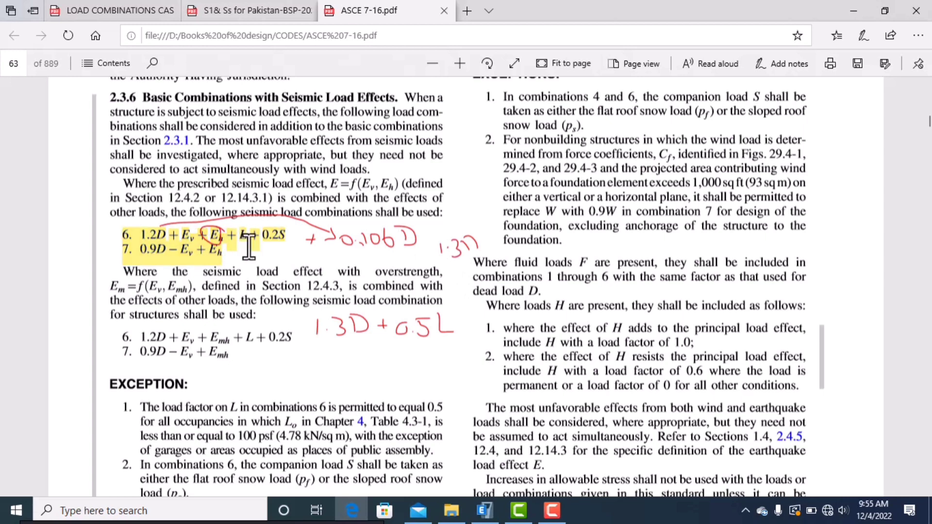
Return to ETABS and close the EQ Y seismic loading and load pattern definitions without saving changes
{"action": "left_click", "coordinate": [483, 509]}
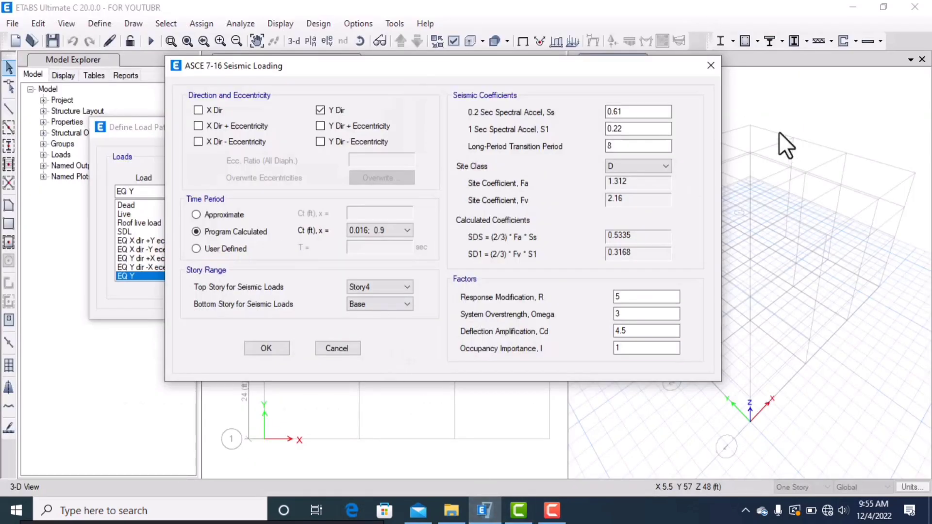
{"action": "left_click", "coordinate": [711, 65]}
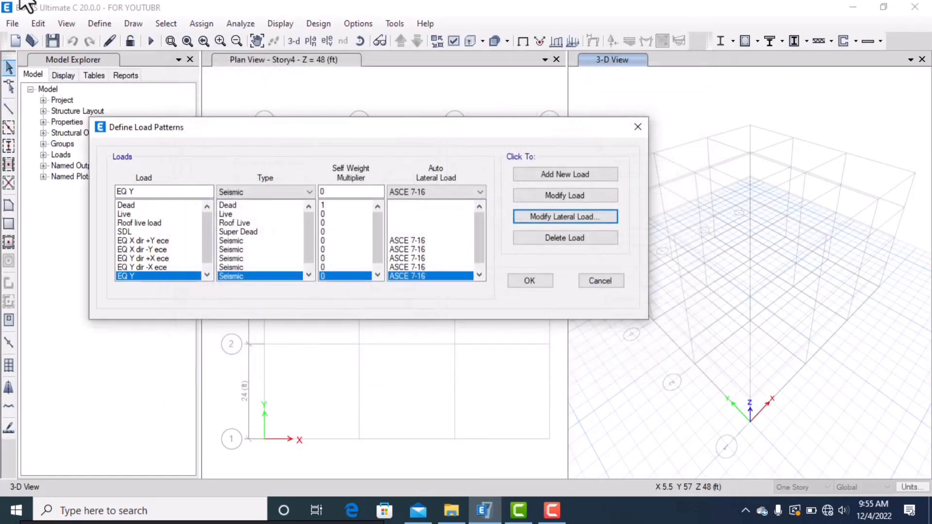
{"action": "left_click", "coordinate": [636, 127]}
Start a new load combination and begin its name with "1.3D + 0.5L +"
{"action": "left_click", "coordinate": [100, 23]}
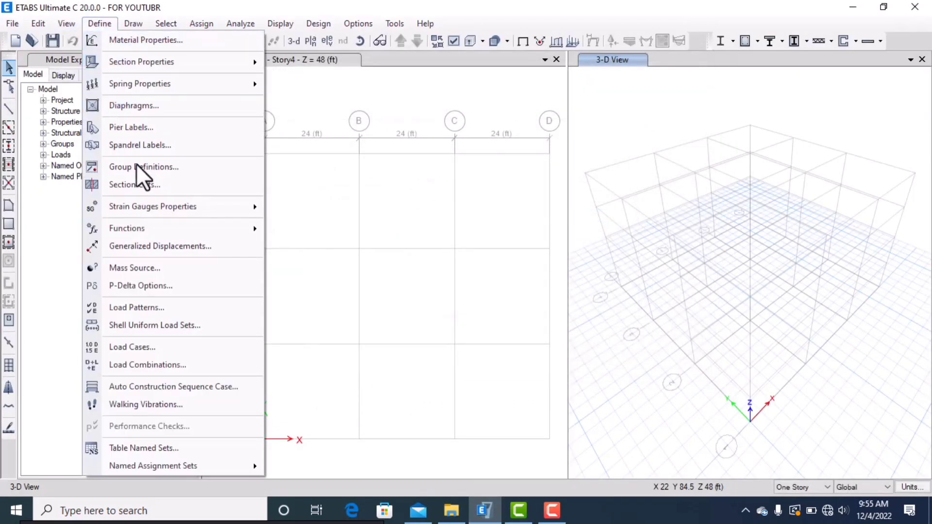
{"action": "left_click", "coordinate": [194, 365]}
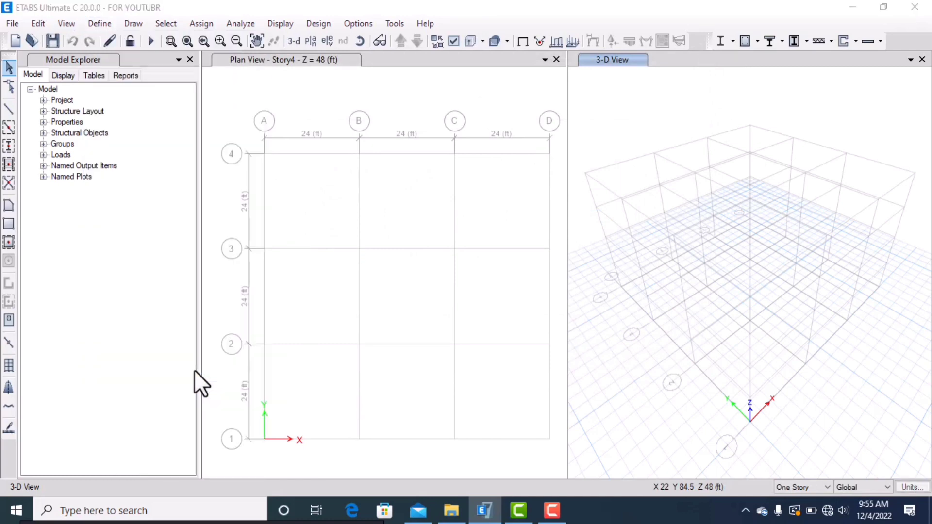
{"action": "left_click", "coordinate": [568, 198]}
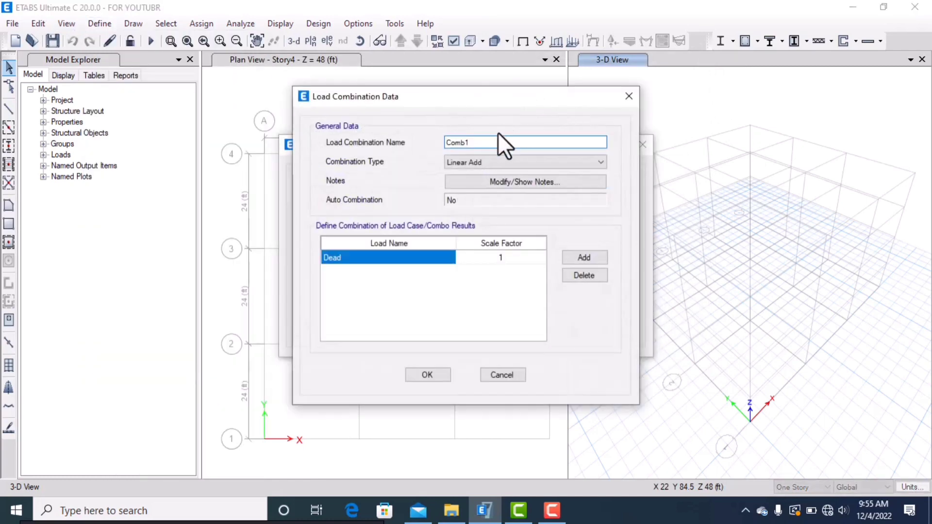
{"action": "left_click_drag", "start_coordinate": [489, 141], "coordinate": [446, 160]}
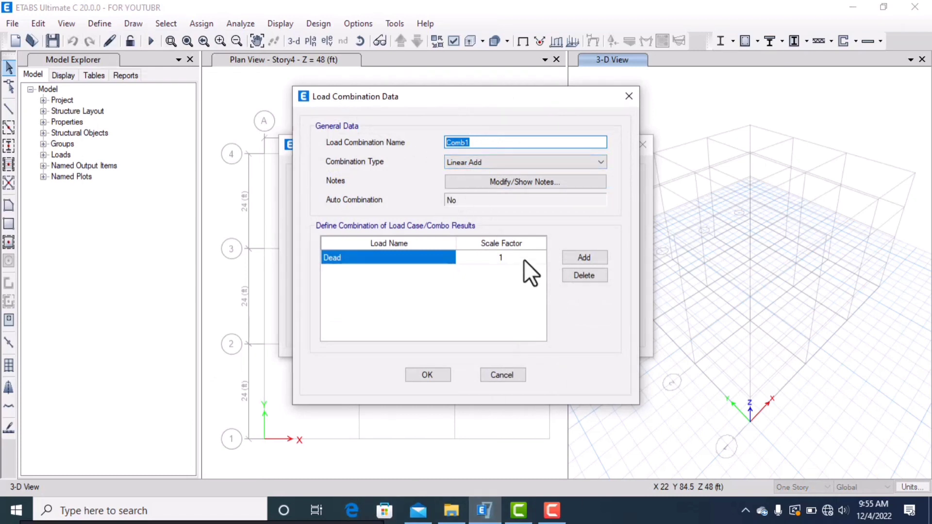
{"action": "key", "text": "BackSpace"}
{"action": "type", "text": "1.3D + 0.5L +"}
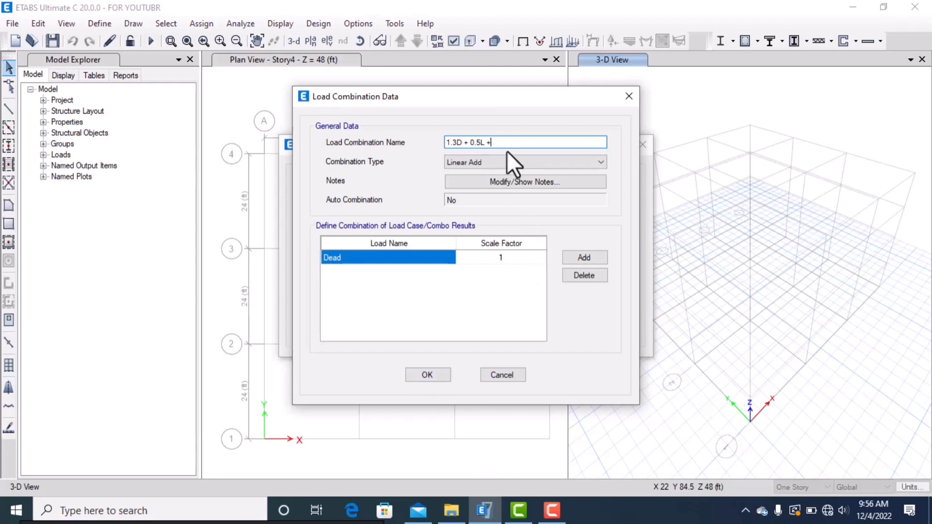
Switch to the browser's ASCE 7-16 PDF, review the seismic combinations in Section 2.3.6, and go to page 155
{"action": "left_click", "coordinate": [350, 511]}
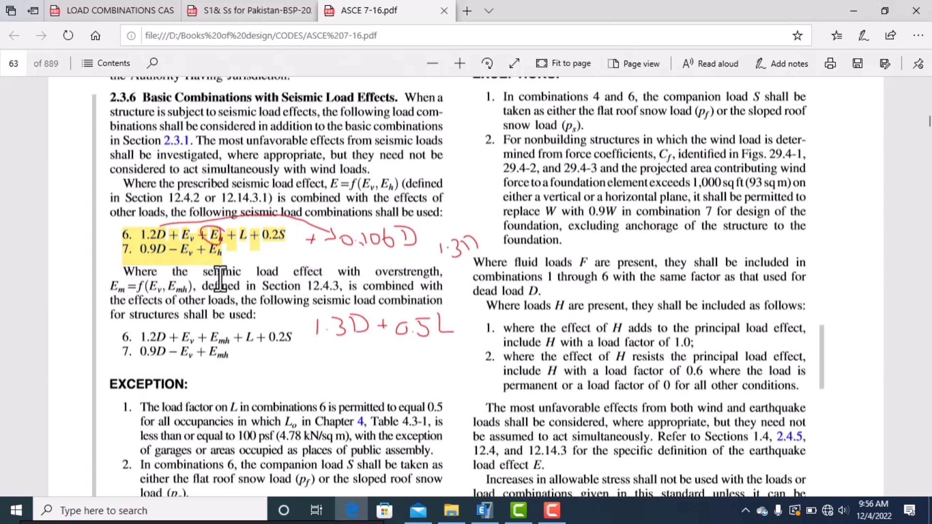
{"action": "scroll", "coordinate": [222, 278], "scroll_direction": "down", "scroll_amount": 1}
{"action": "scroll", "coordinate": [146, 195], "scroll_direction": "up", "scroll_amount": 1}
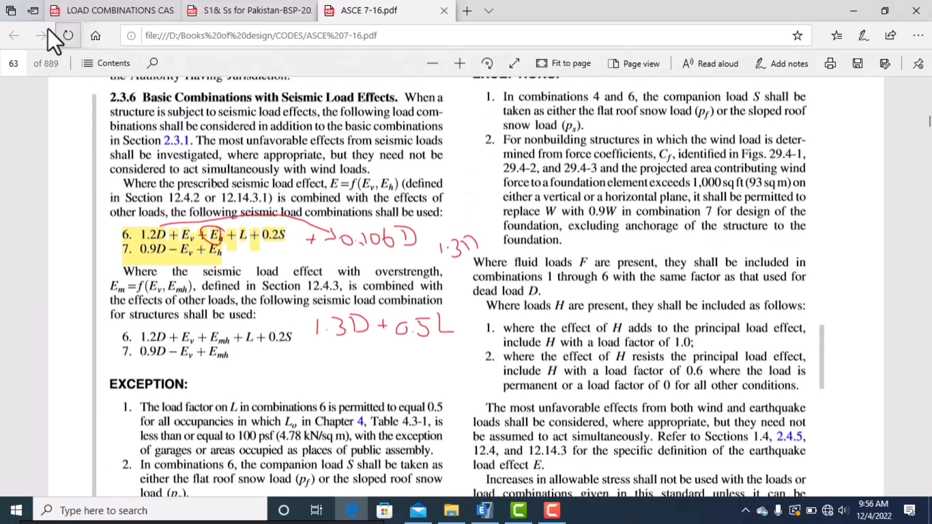
{"action": "left_click", "coordinate": [5, 63]}
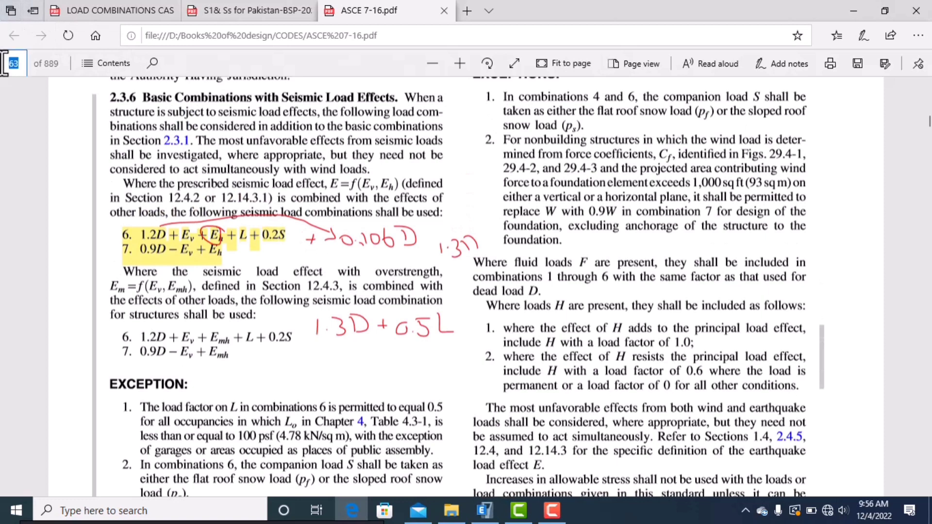
{"action": "key", "text": "Return"}
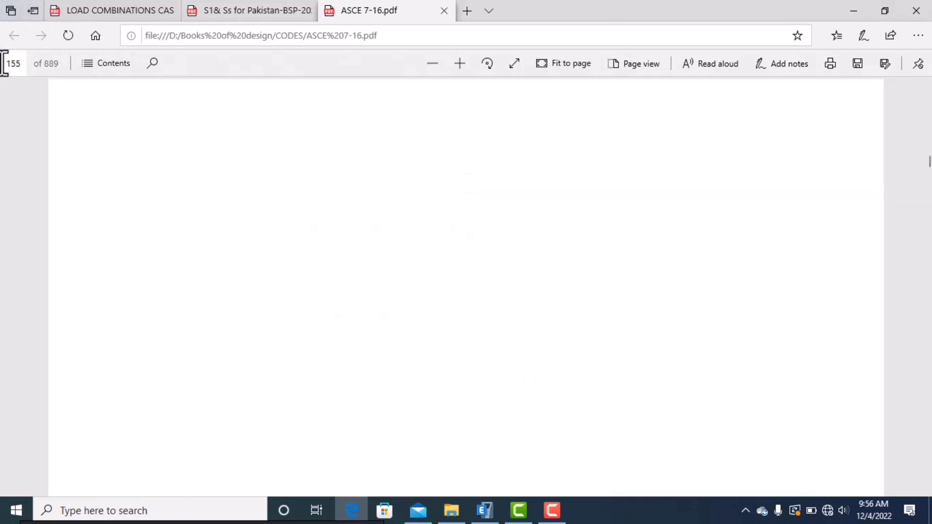
{"action": "scroll", "coordinate": [419, 320], "scroll_direction": "down", "scroll_amount": 1}
{"action": "scroll", "coordinate": [418, 320], "scroll_direction": "down", "scroll_amount": 1}
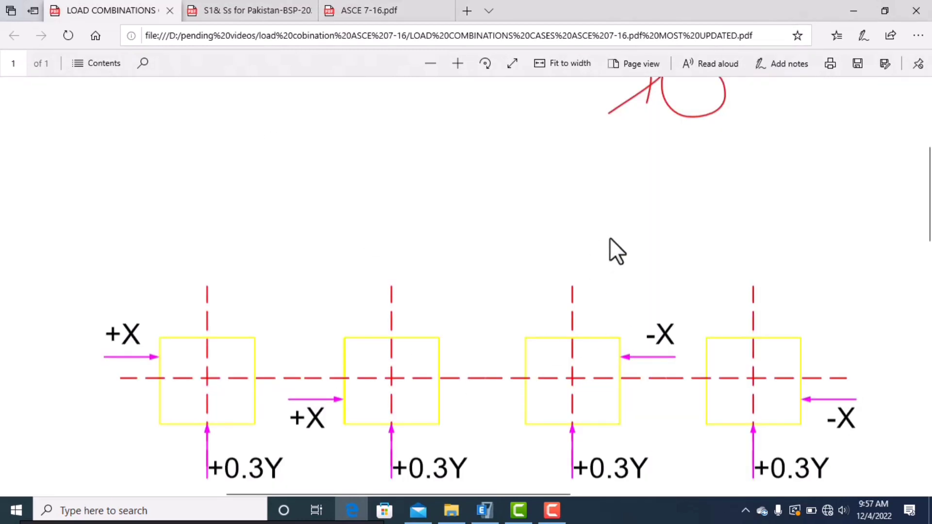
In the load combination cases PDF, examine the diagrams pairing full X with 0.3Y and full Y with 0.3X earthquake loads
{"action": "scroll", "coordinate": [528, 266], "scroll_direction": "down", "scroll_amount": 2}
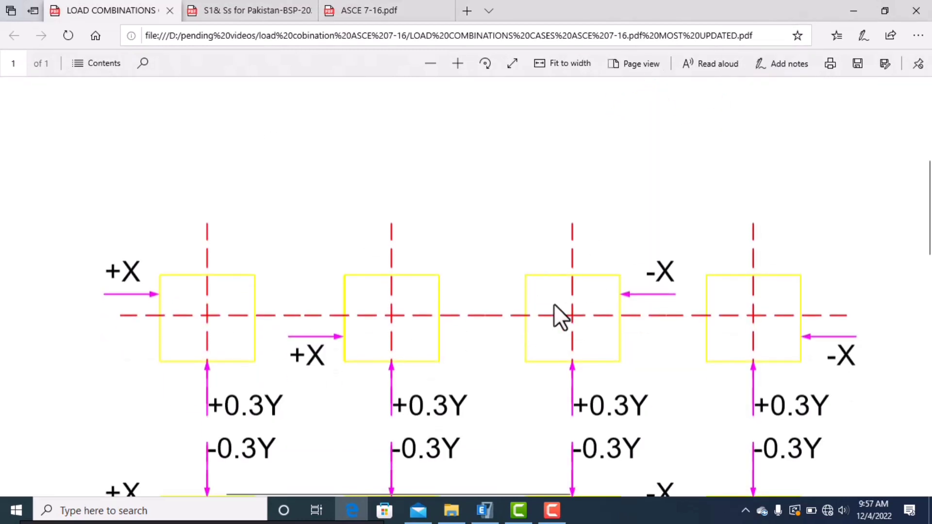
{"action": "scroll", "coordinate": [173, 395], "scroll_direction": "up", "scroll_amount": 2}
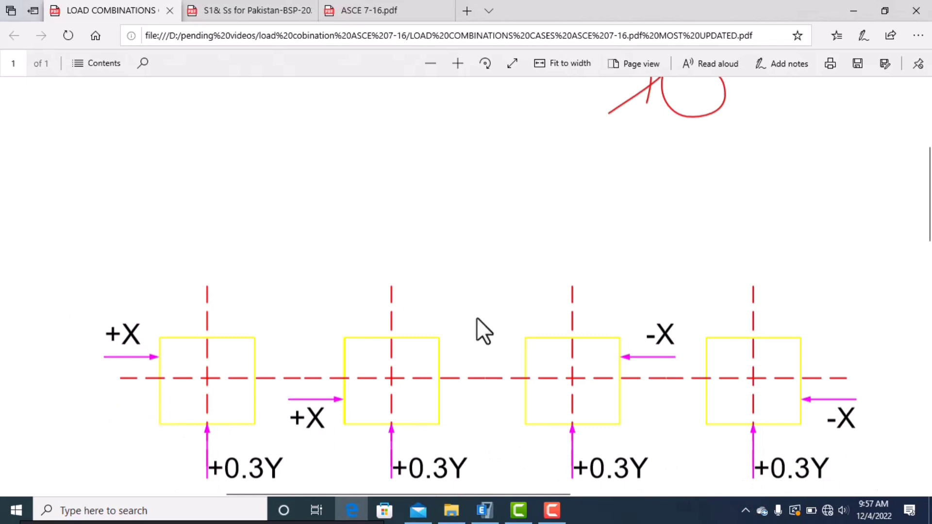
{"action": "scroll", "coordinate": [475, 340], "scroll_direction": "down", "scroll_amount": 7}
{"action": "scroll", "coordinate": [505, 345], "scroll_direction": "up", "scroll_amount": 5}
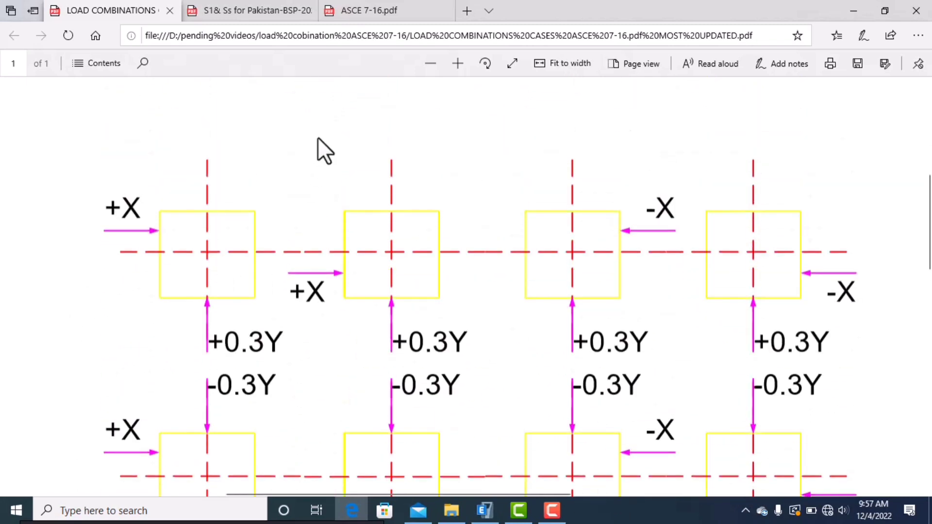
{"action": "left_click", "coordinate": [426, 67]}
{"action": "left_click", "coordinate": [426, 67]}
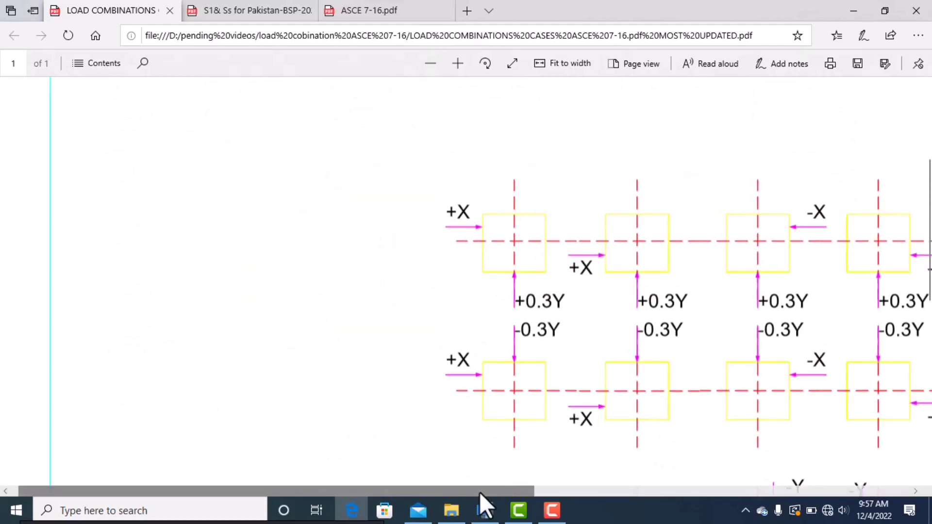
{"action": "left_click_drag", "start_coordinate": [479, 491], "coordinate": [626, 489]}
{"action": "scroll", "coordinate": [505, 359], "scroll_direction": "down", "scroll_amount": 1}
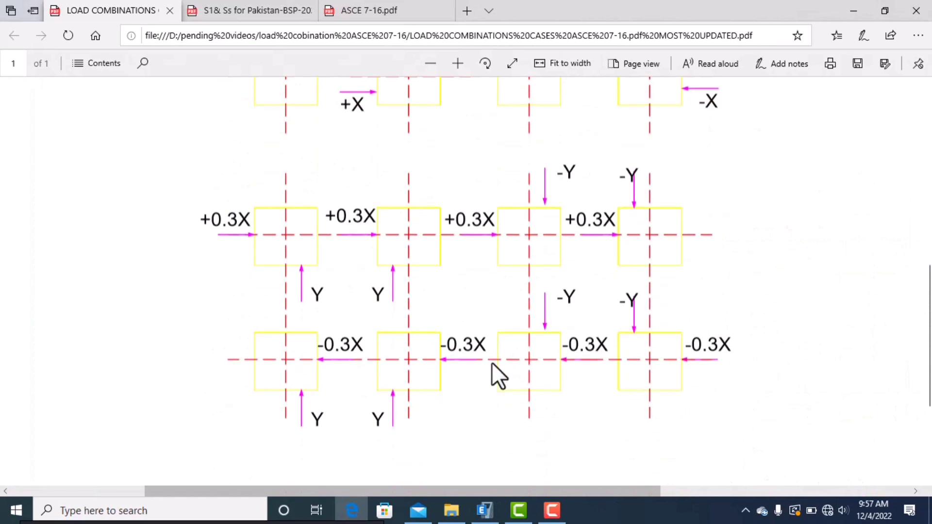
{"action": "scroll", "coordinate": [493, 369], "scroll_direction": "up", "scroll_amount": 5}
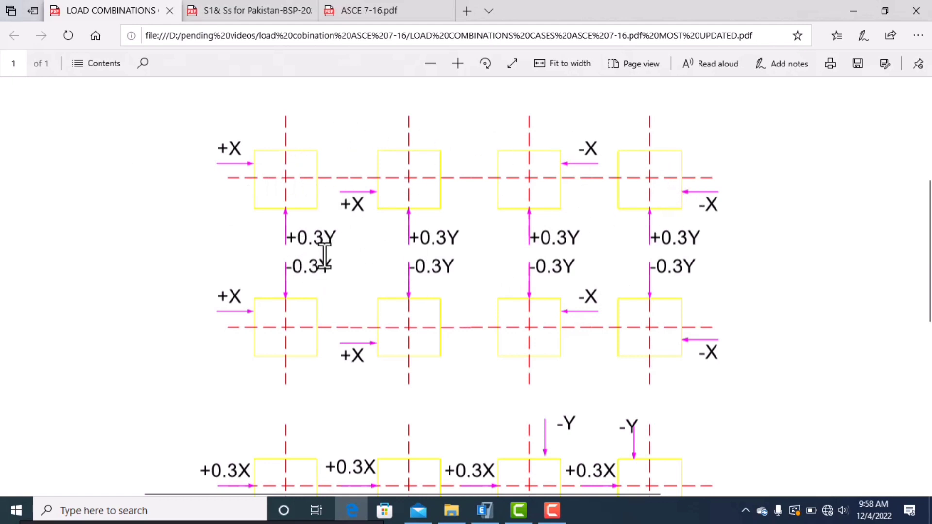
{"action": "scroll", "coordinate": [248, 266], "scroll_direction": "down", "scroll_amount": 5}
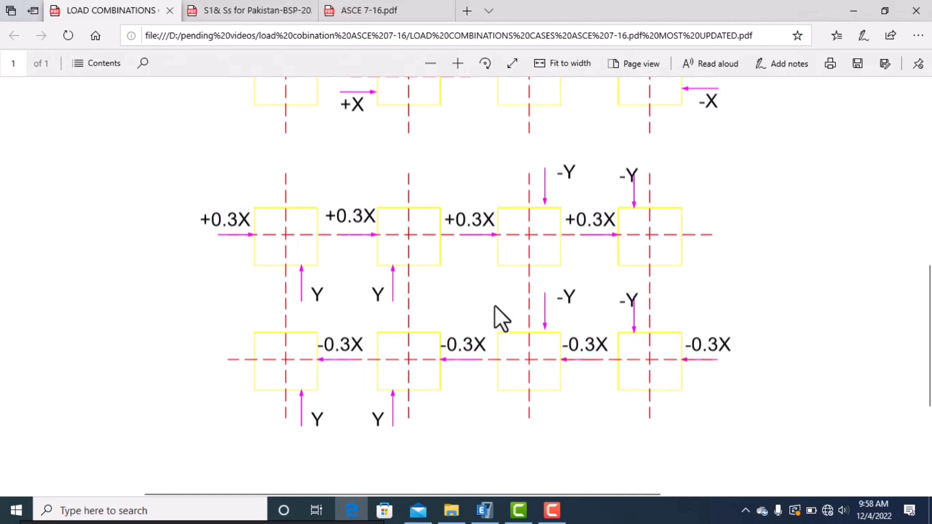
{"action": "scroll", "coordinate": [494, 305], "scroll_direction": "up", "scroll_amount": 6}
{"action": "scroll", "coordinate": [491, 316], "scroll_direction": "up", "scroll_amount": 2}
{"action": "scroll", "coordinate": [475, 335], "scroll_direction": "down", "scroll_amount": 4}
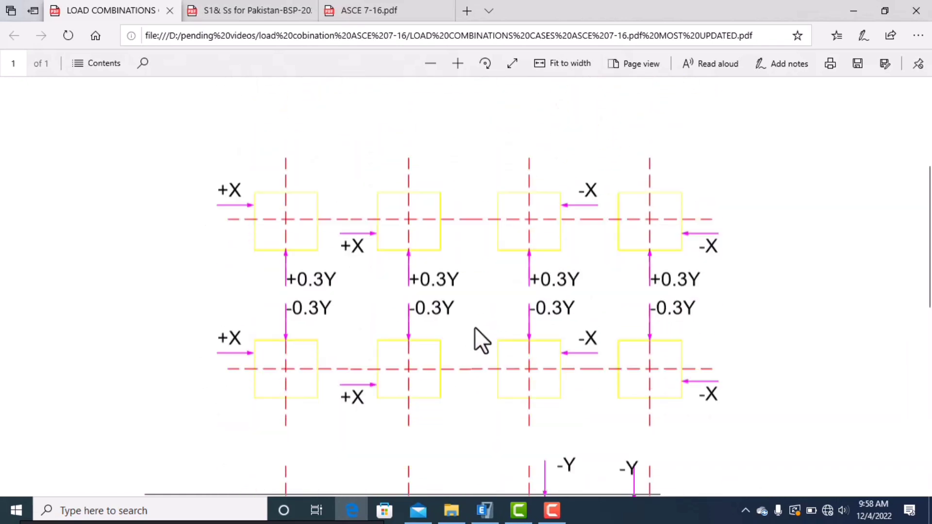
In the browser's load combination cases PDF, draw a tick mark beside the first directional case, +X with +0.3Y
{"action": "left_click", "coordinate": [484, 509]}
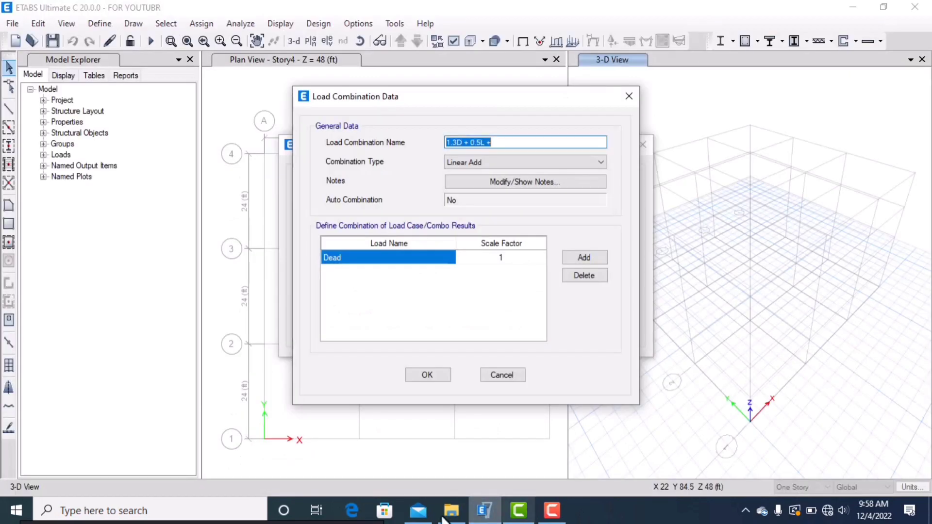
{"action": "left_click", "coordinate": [503, 145]}
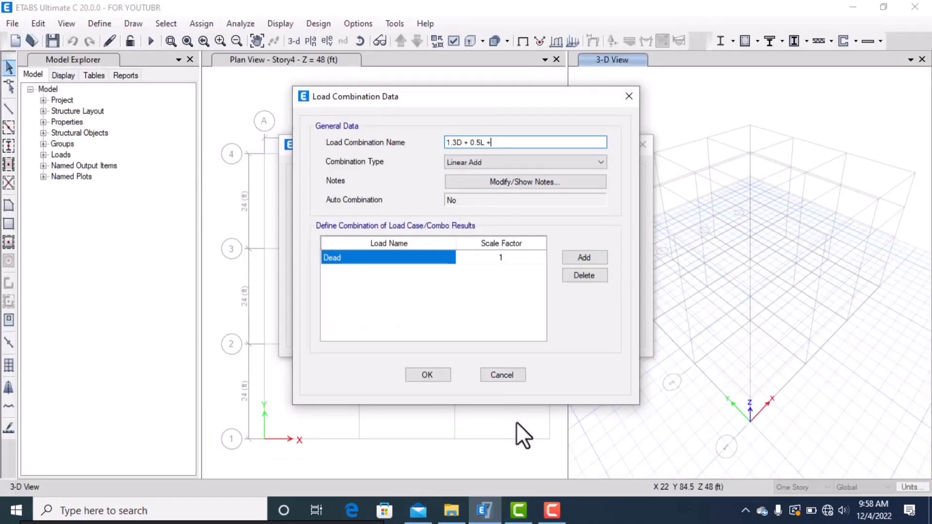
{"action": "left_click", "coordinate": [357, 510]}
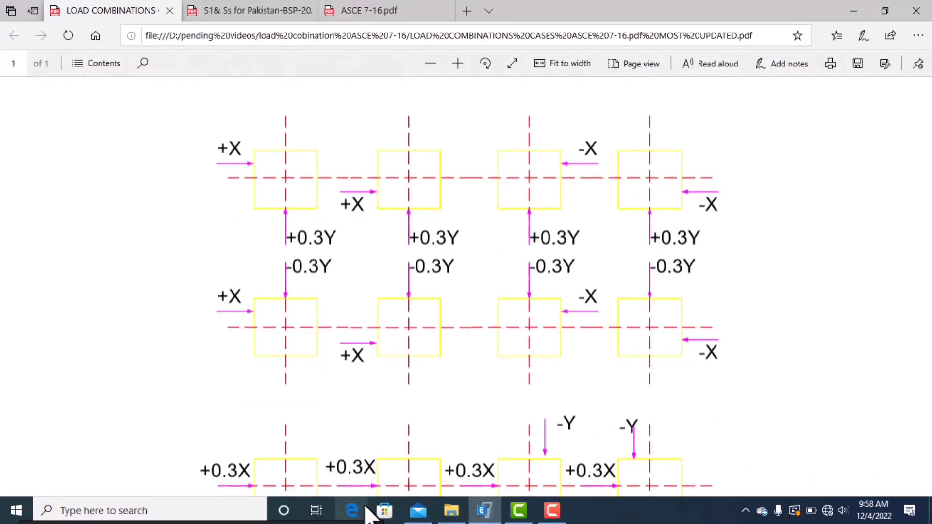
{"action": "left_click", "coordinate": [458, 64]}
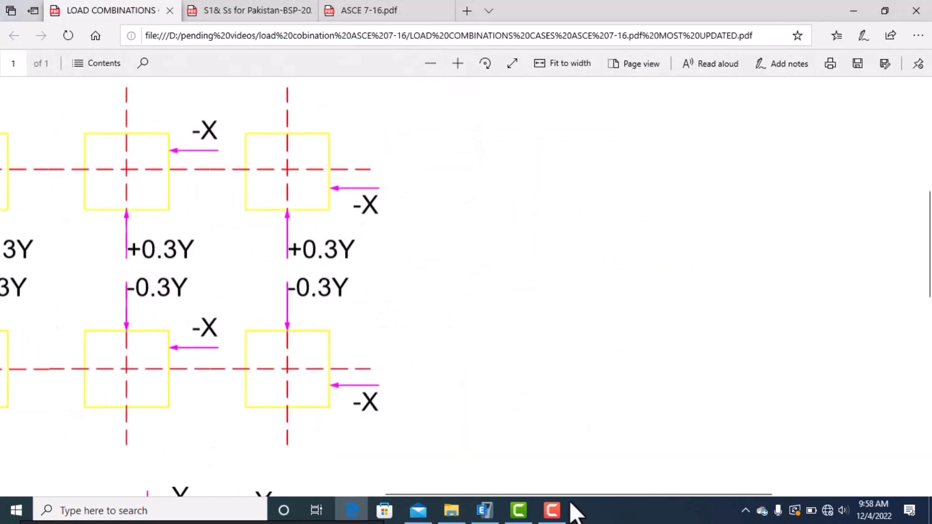
{"action": "left_click_drag", "start_coordinate": [572, 492], "coordinate": [407, 489]}
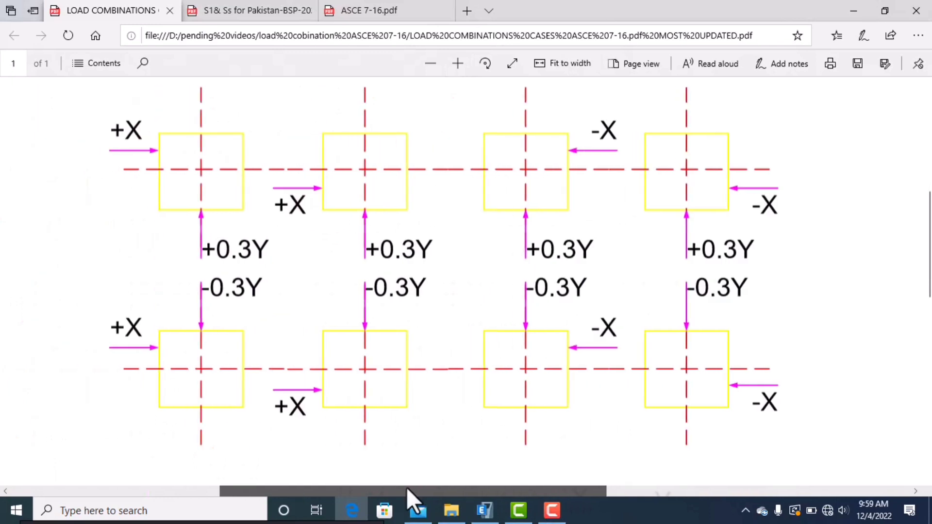
{"action": "scroll", "coordinate": [275, 140], "scroll_direction": "up", "scroll_amount": 3}
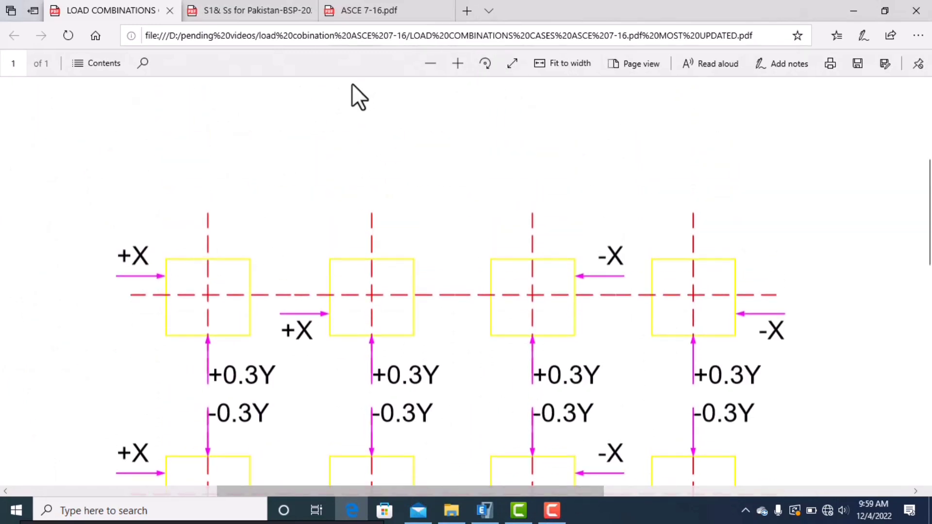
{"action": "left_click", "coordinate": [778, 67]}
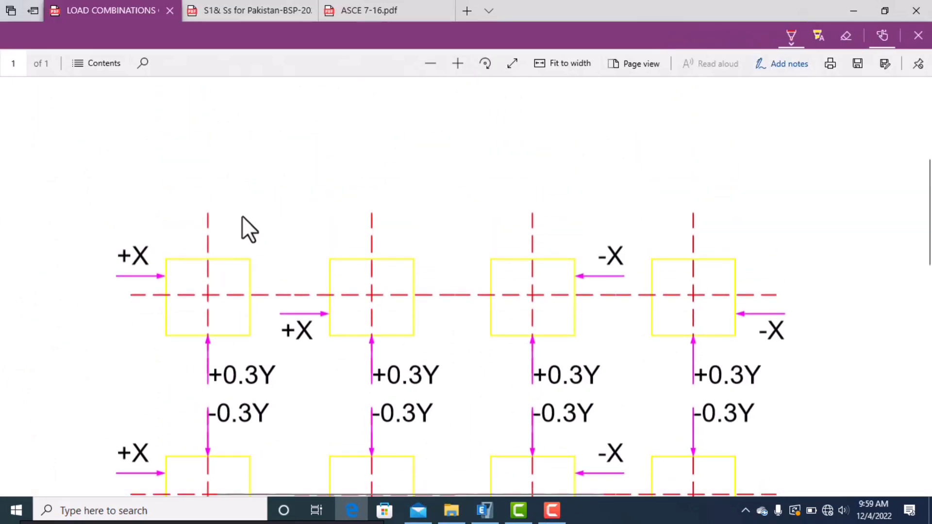
{"action": "left_click_drag", "start_coordinate": [243, 240], "coordinate": [277, 223]}
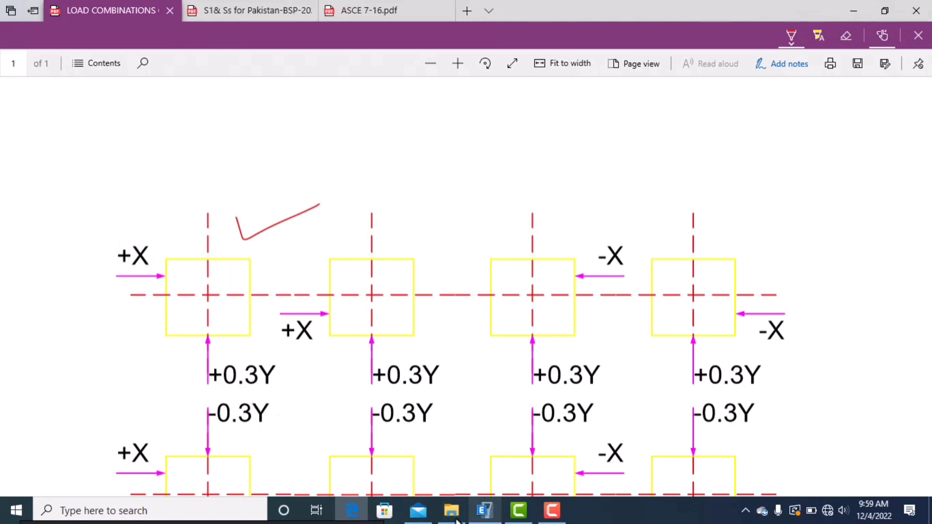
Switch to ETABS and complete the load combination name as "1.3D + 0.5L + EQX( +yece) + 0.3EQY"
{"action": "left_click", "coordinate": [484, 510]}
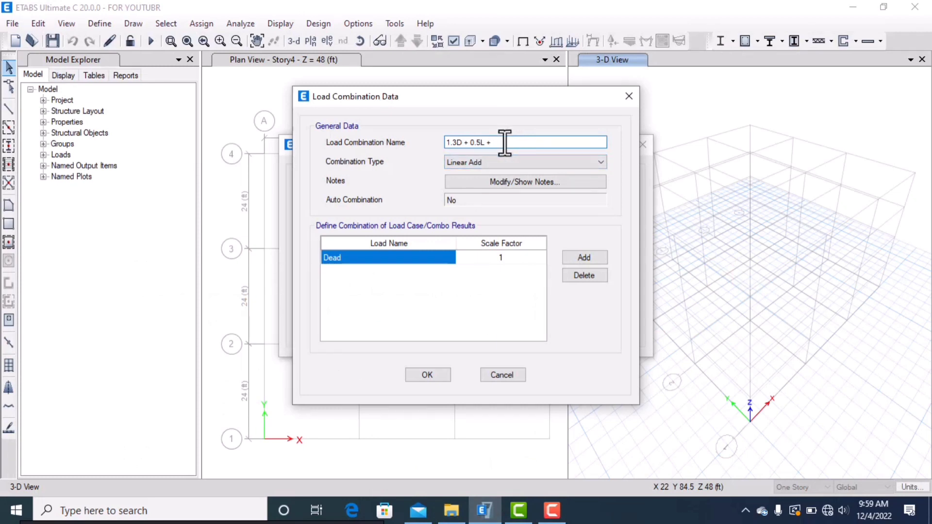
{"action": "type", "text": "EQX +yece + 0.3EQY"}
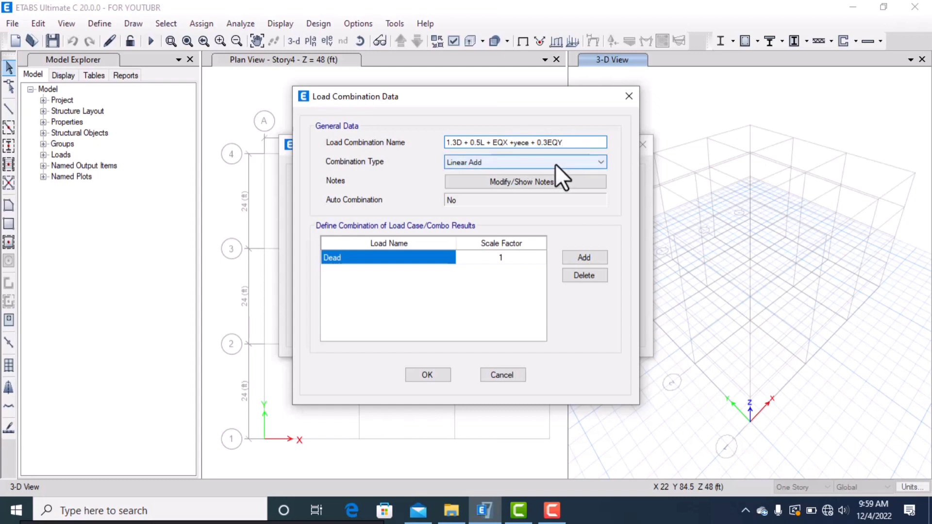
{"action": "left_click", "coordinate": [508, 142]}
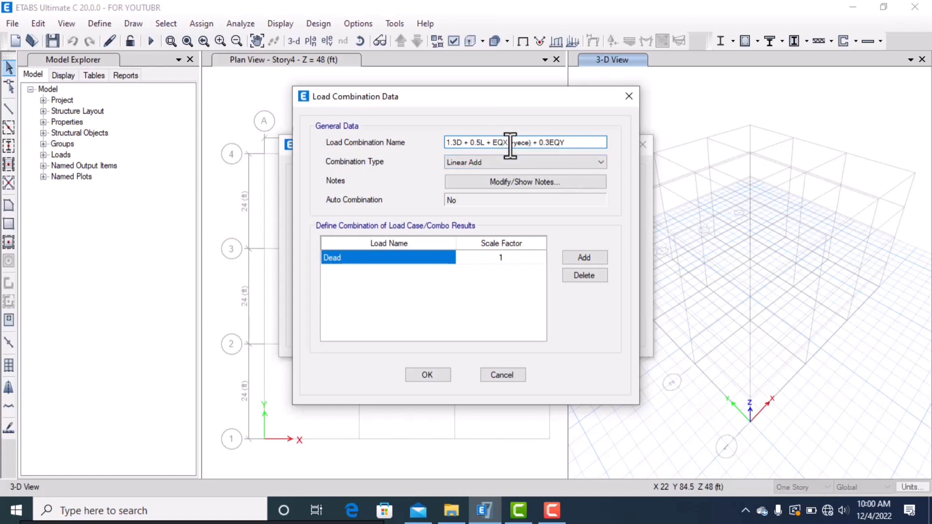
{"action": "left_click", "coordinate": [508, 142]}
Set the Dead load's scale factor to 1.3 and add SDL with a scale factor of 1.3
{"action": "left_click", "coordinate": [502, 258]}
{"action": "type", "text": "1"}
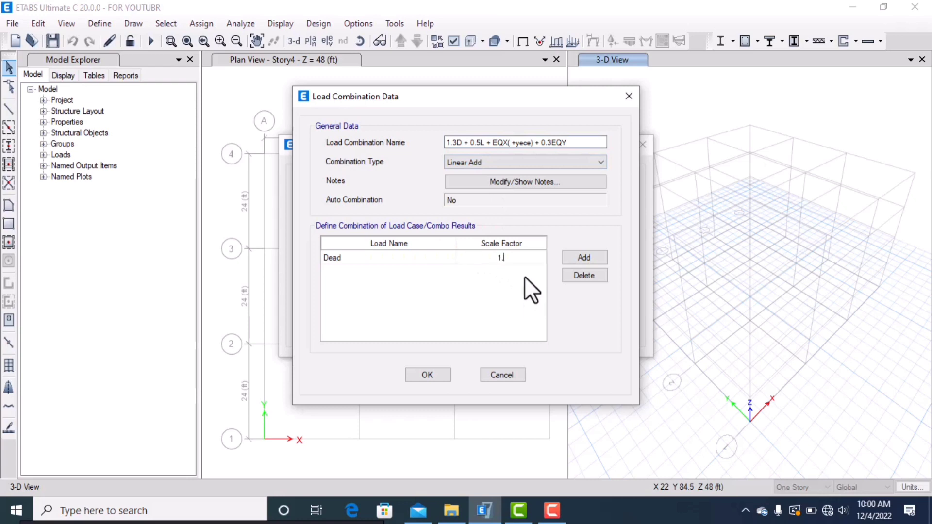
{"action": "type", "text": ".3"}
{"action": "left_click", "coordinate": [566, 258]}
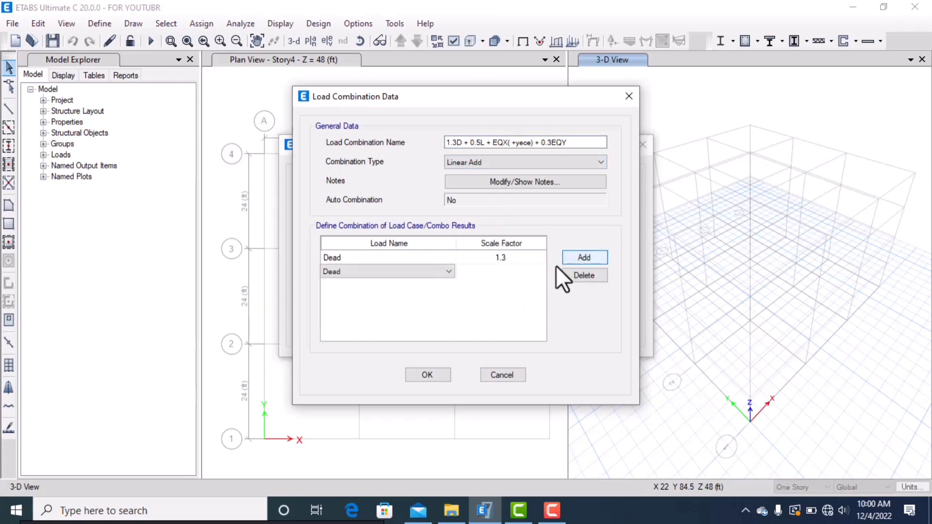
{"action": "left_click", "coordinate": [433, 268]}
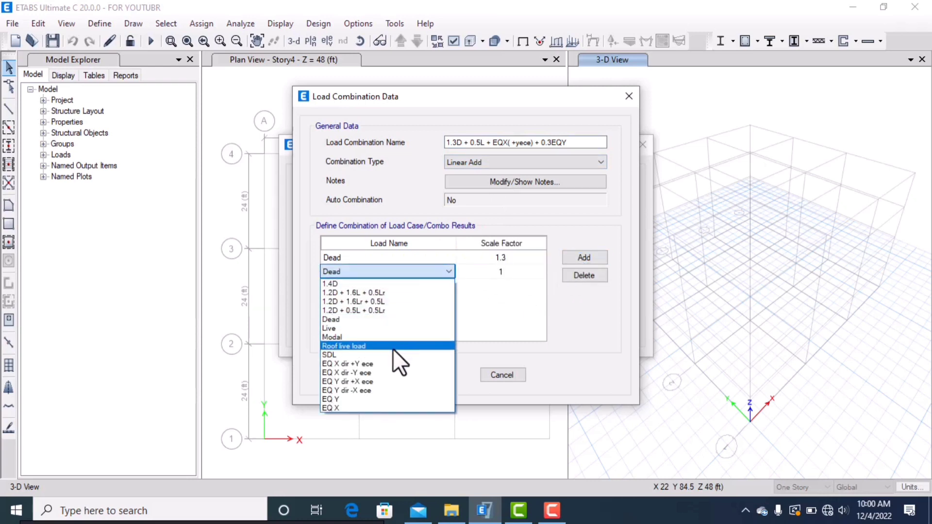
{"action": "left_click", "coordinate": [392, 356]}
{"action": "left_click", "coordinate": [509, 270]}
{"action": "type", "text": "1.3"}
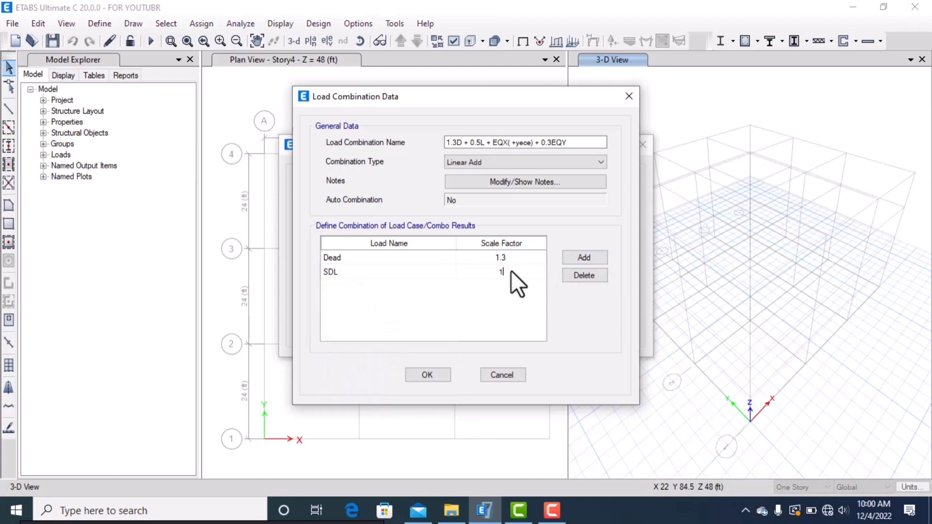
Add the Live load to the combination with a scale factor of 0.5
{"action": "left_click", "coordinate": [584, 257]}
{"action": "left_click", "coordinate": [382, 286]}
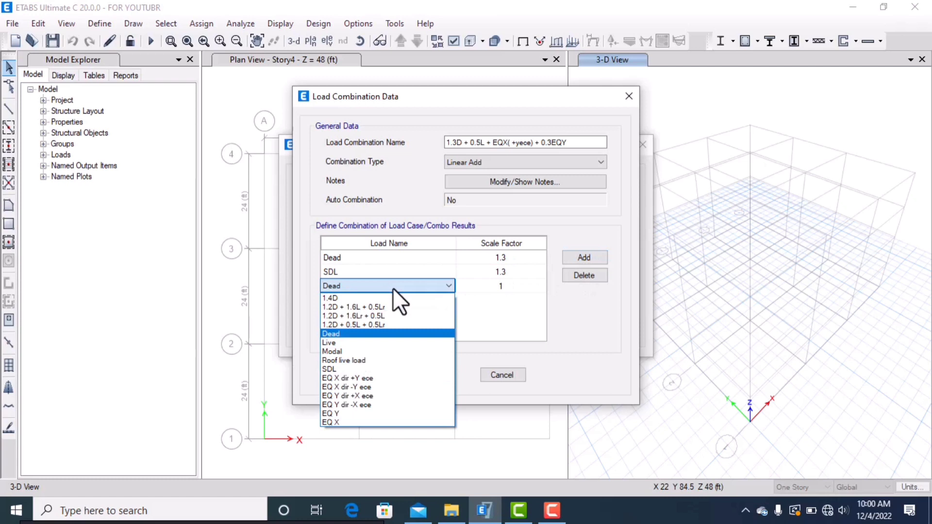
{"action": "left_click", "coordinate": [385, 342]}
{"action": "left_click", "coordinate": [505, 286]}
{"action": "type", "text": "0"}
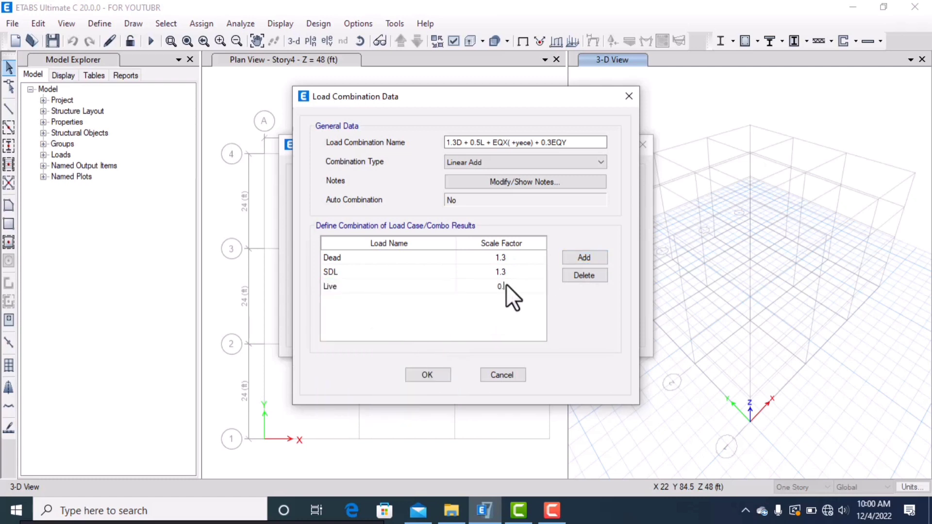
{"action": "type", "text": ".5"}
Add the EQ X dir +Y ece load to the combination with a scale factor of 1
{"action": "left_click", "coordinate": [582, 257]}
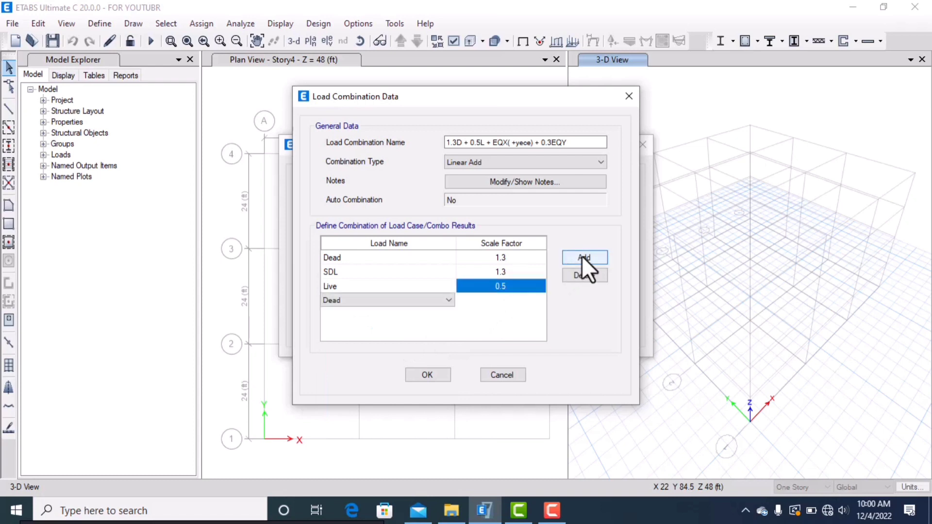
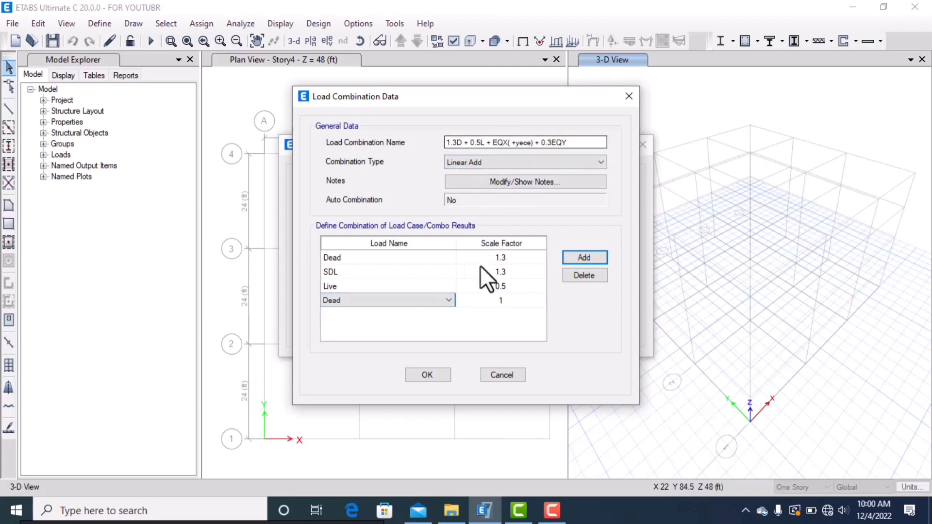
{"action": "left_click", "coordinate": [437, 301]}
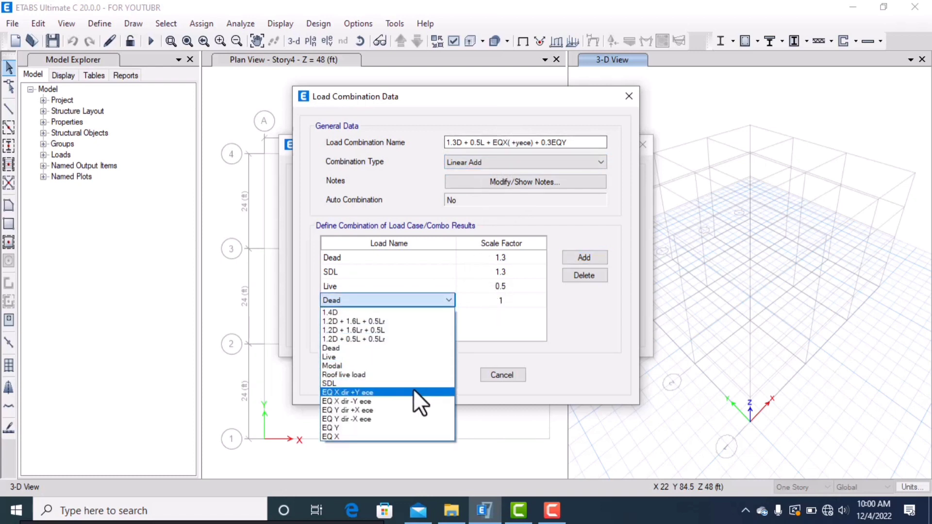
{"action": "left_click", "coordinate": [351, 393]}
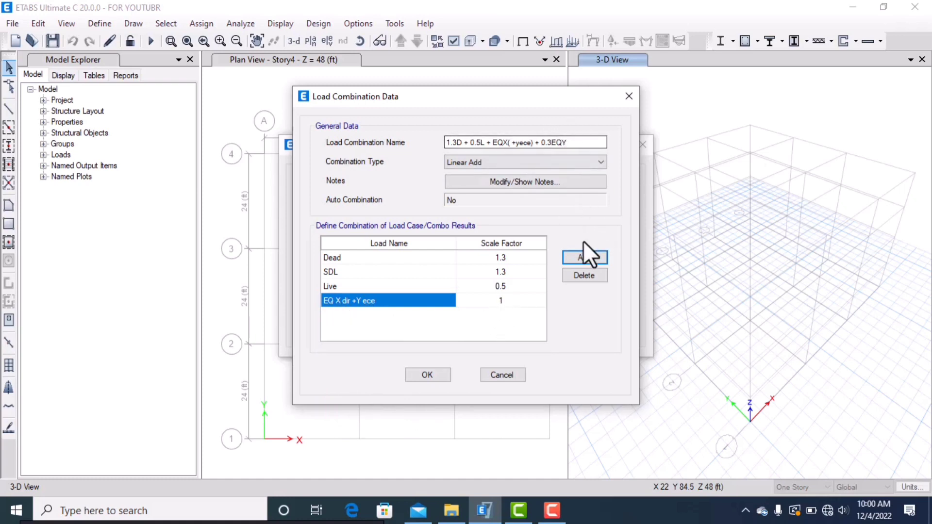
Add the EQ Y load to the combination with a scale factor of 0.3 and save the combination
{"action": "left_click", "coordinate": [584, 256]}
{"action": "left_click", "coordinate": [421, 313]}
{"action": "left_click", "coordinate": [448, 314]}
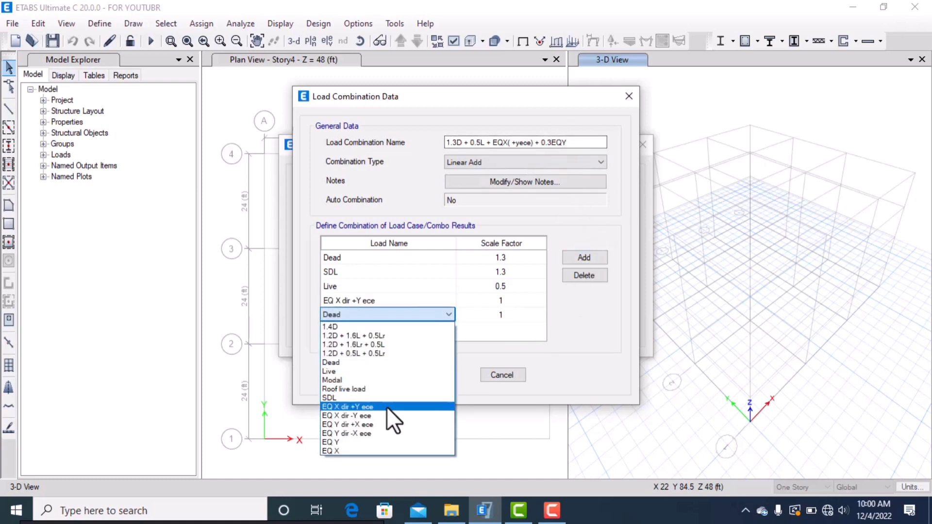
{"action": "left_click", "coordinate": [370, 440]}
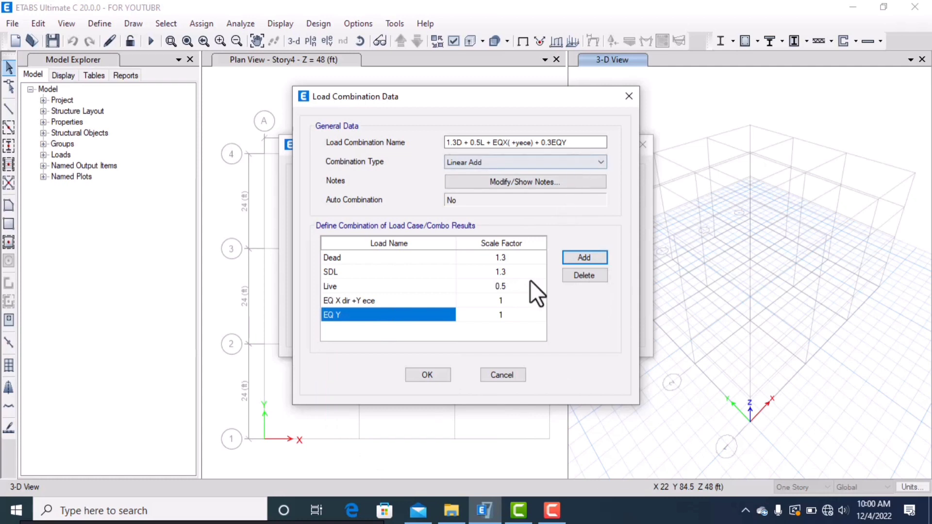
{"action": "left_click", "coordinate": [510, 313]}
{"action": "type", "text": "0"}
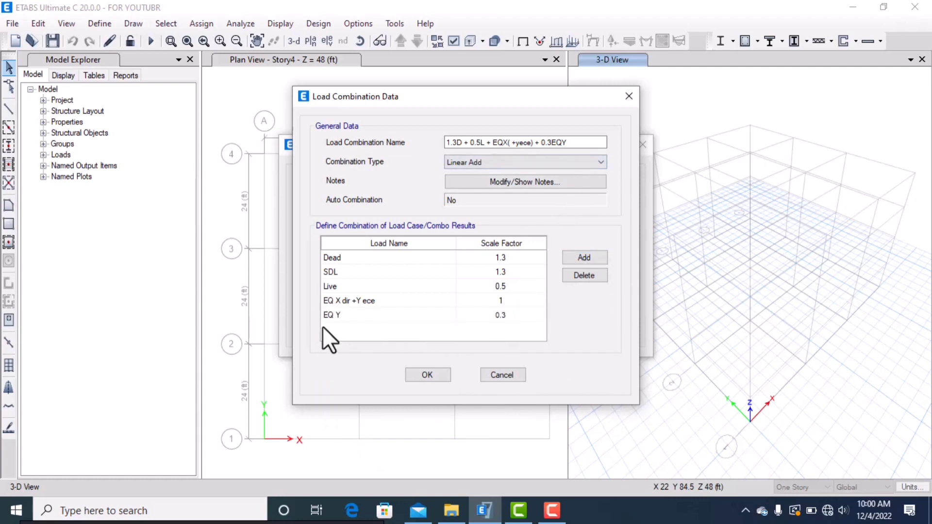
{"action": "type", "text": ".3"}
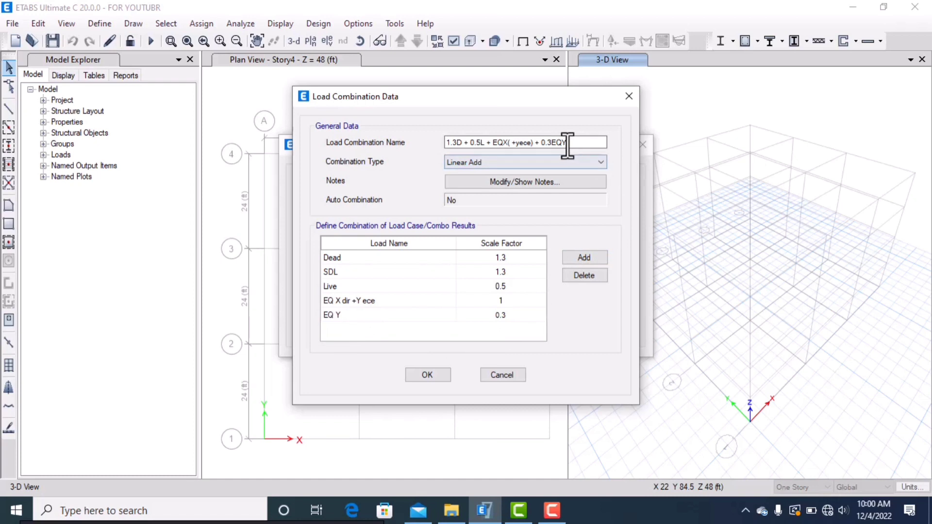
{"action": "left_click", "coordinate": [429, 374]}
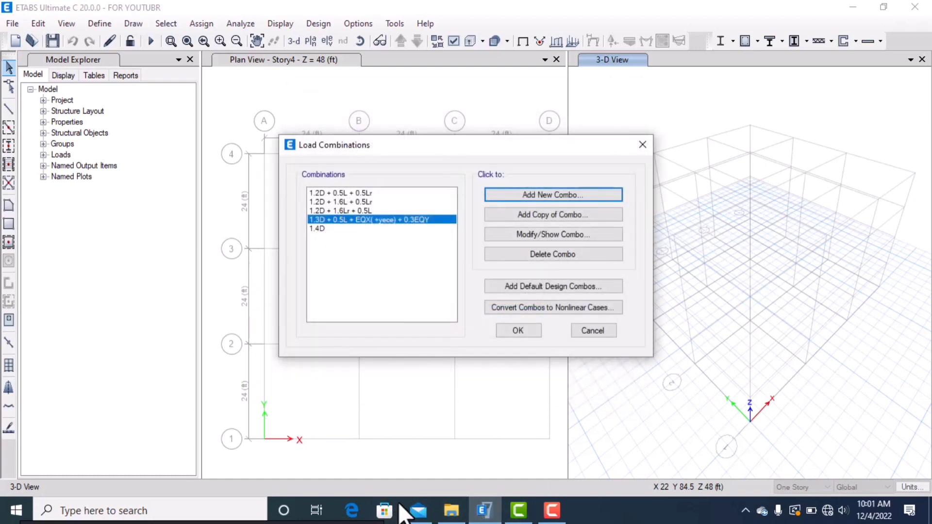
Create a new load combination named "1.3D + 0.5L + EQX ( -yece) +0.3EQ Y"
{"action": "left_click", "coordinate": [549, 195]}
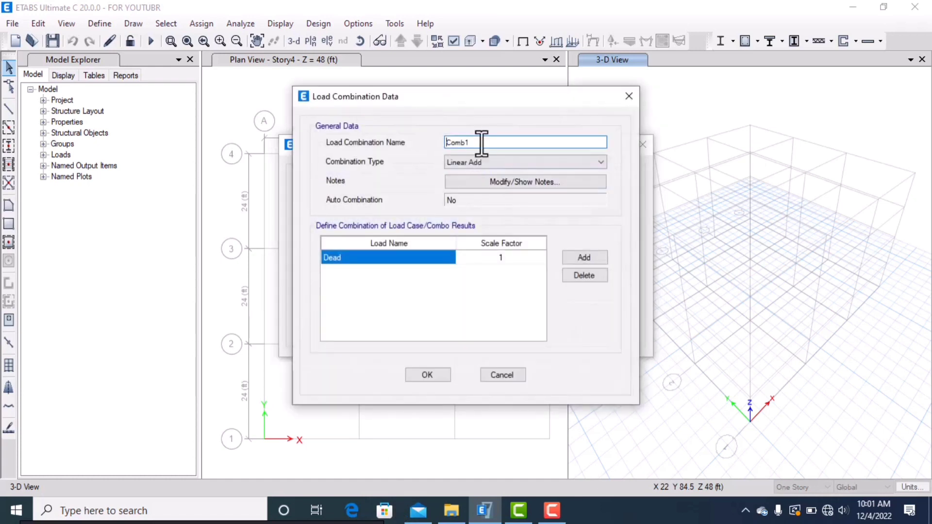
{"action": "type", "text": "1.3"}
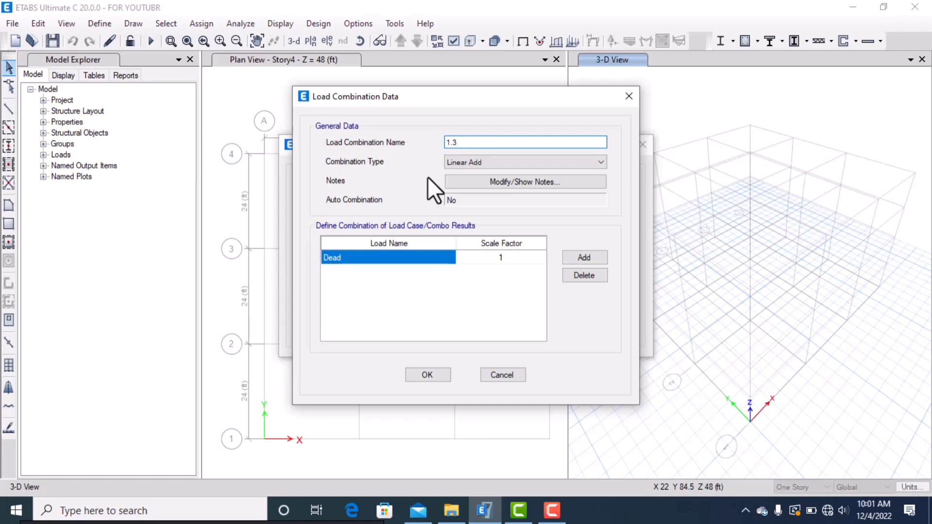
{"action": "type", "text": "D + 0.5L "}
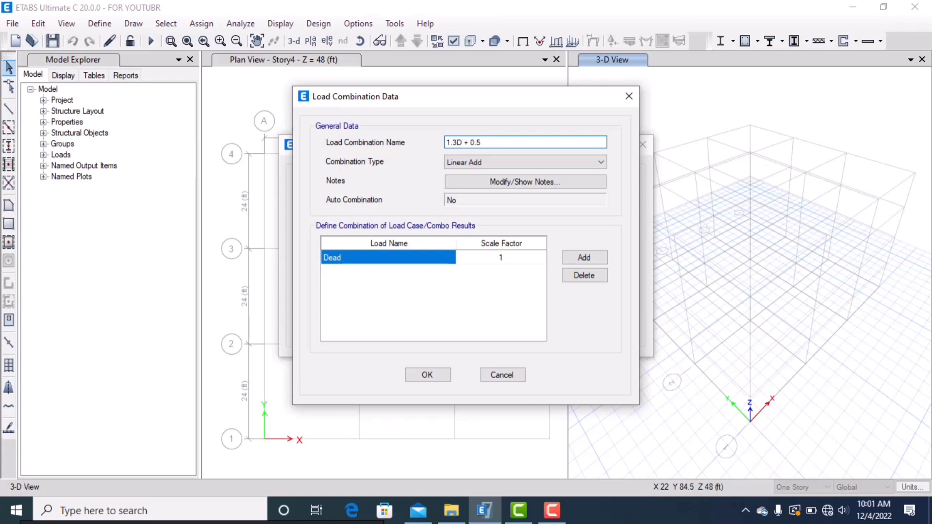
{"action": "type", "text": "+"}
{"action": "type", "text": "QX ( +"}
{"action": "key", "text": "BackSpace"}
{"action": "type", "text": "-yece) +0.3EQ Y"}
Set the Dead load's scale factor to 1.3 and add SDL with a scale factor of 1.3
{"action": "left_click", "coordinate": [503, 253]}
{"action": "left_click", "coordinate": [503, 251]}
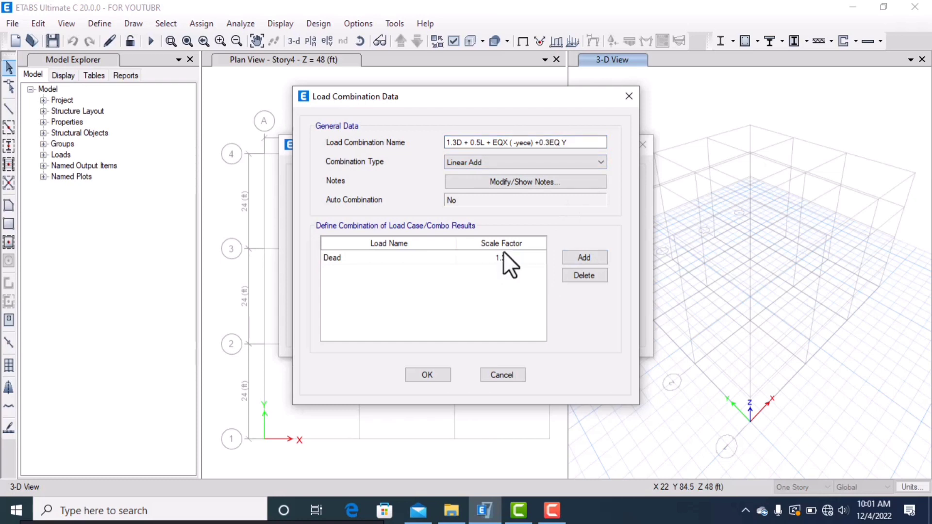
{"action": "left_click", "coordinate": [583, 257]}
{"action": "left_click", "coordinate": [429, 271]}
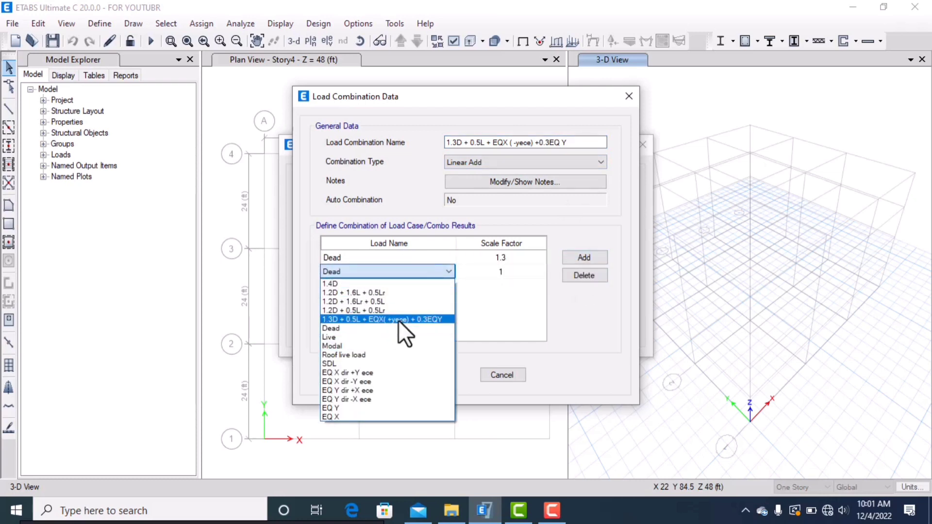
{"action": "left_click", "coordinate": [388, 363]}
{"action": "left_click", "coordinate": [502, 271]}
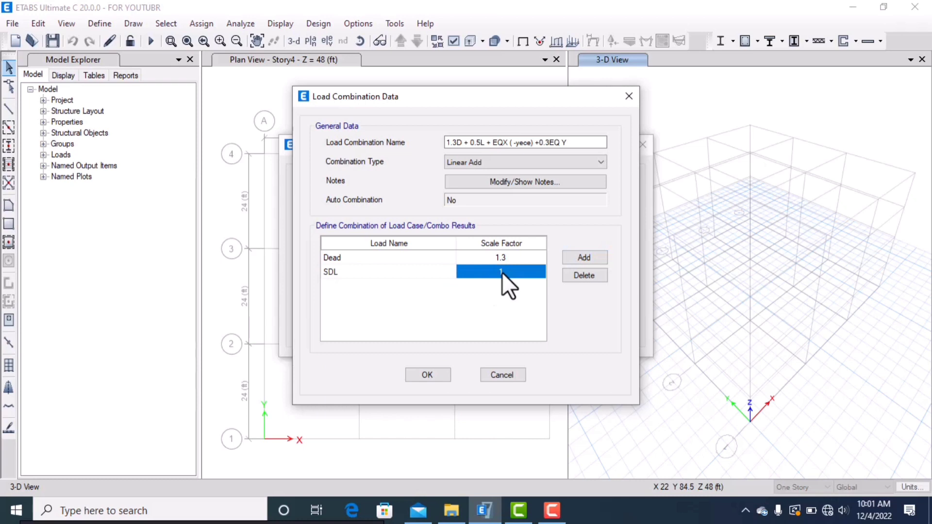
{"action": "type", "text": "1.3"}
Add the Live load to the -yece combination with a scale factor of 0.5
{"action": "left_click", "coordinate": [588, 259]}
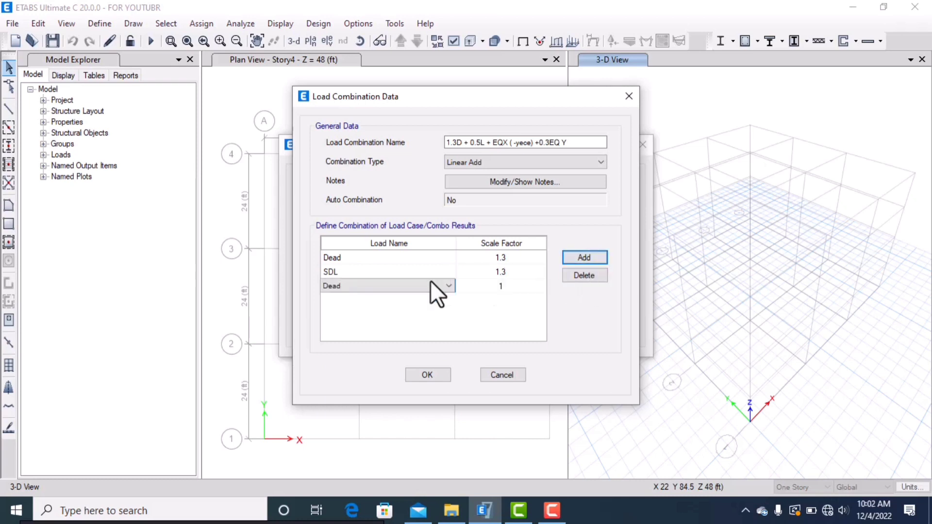
{"action": "left_click", "coordinate": [430, 284]}
{"action": "left_click", "coordinate": [409, 358]}
{"action": "left_click", "coordinate": [519, 286]}
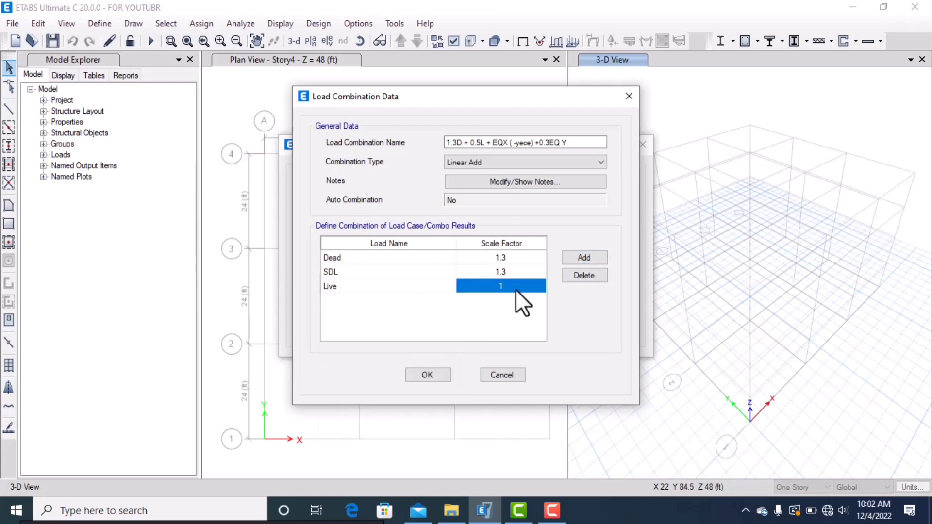
{"action": "type", "text": "0.5"}
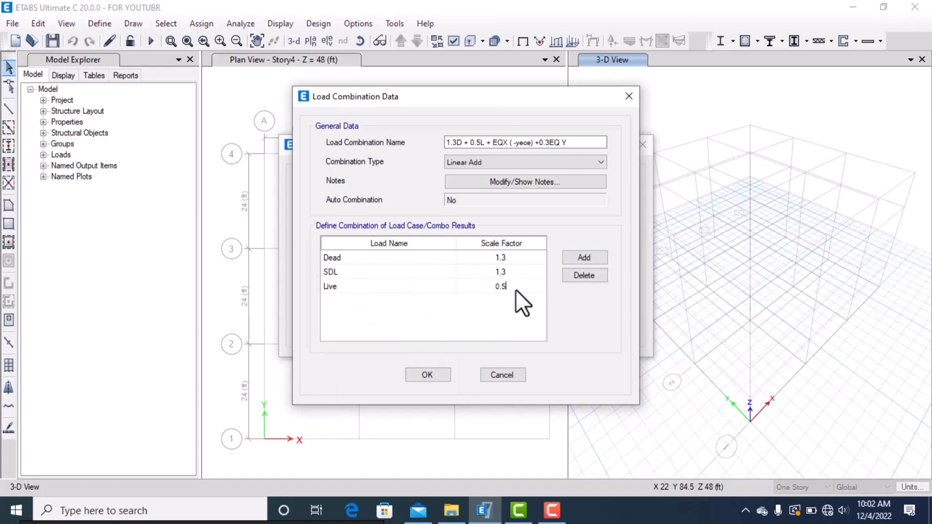
Add the EQ X dir -Y ece load to the combination with a scale factor of 1
{"action": "left_click", "coordinate": [582, 258]}
{"action": "left_click", "coordinate": [403, 300]}
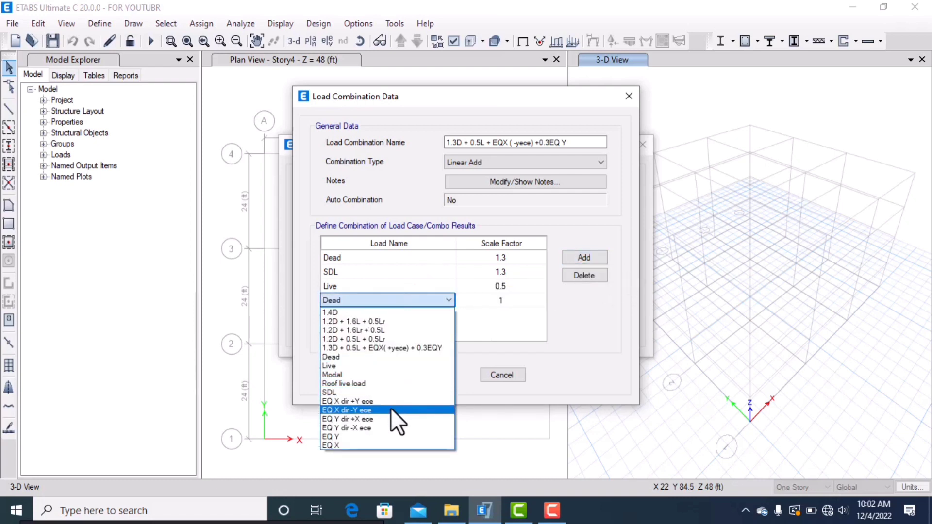
{"action": "left_click", "coordinate": [391, 408]}
Add EQ Y with a scale factor of 0.3 and save the -yece combination
{"action": "left_click", "coordinate": [583, 257]}
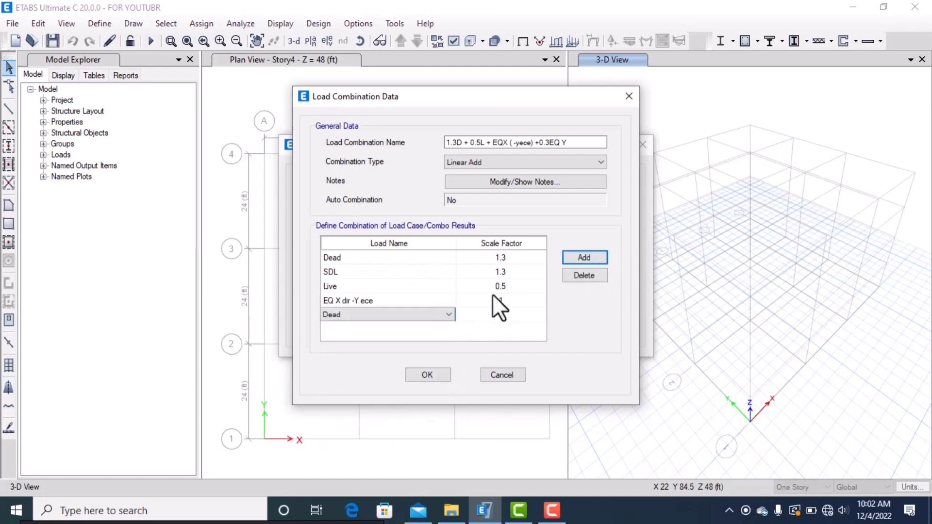
{"action": "left_click", "coordinate": [445, 315]}
{"action": "left_click", "coordinate": [388, 452]}
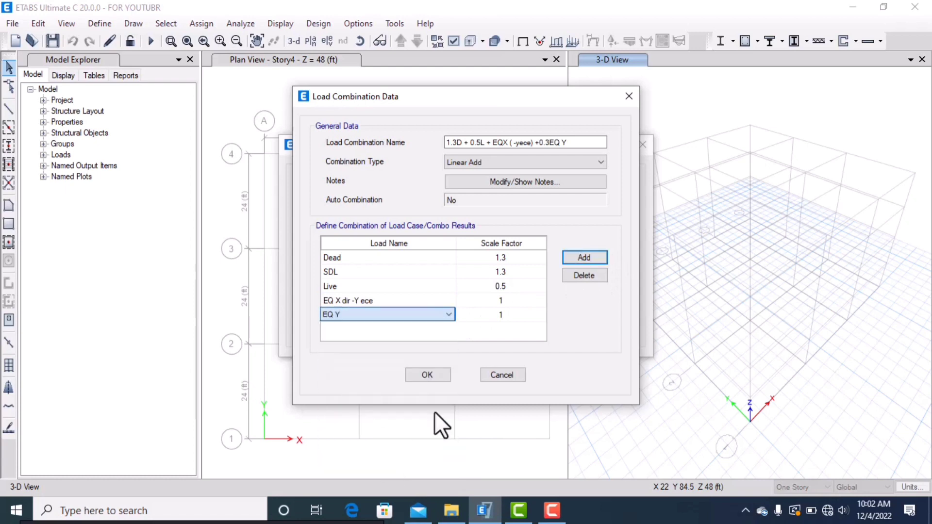
{"action": "left_click", "coordinate": [499, 315]}
{"action": "type", "text": "0.3"}
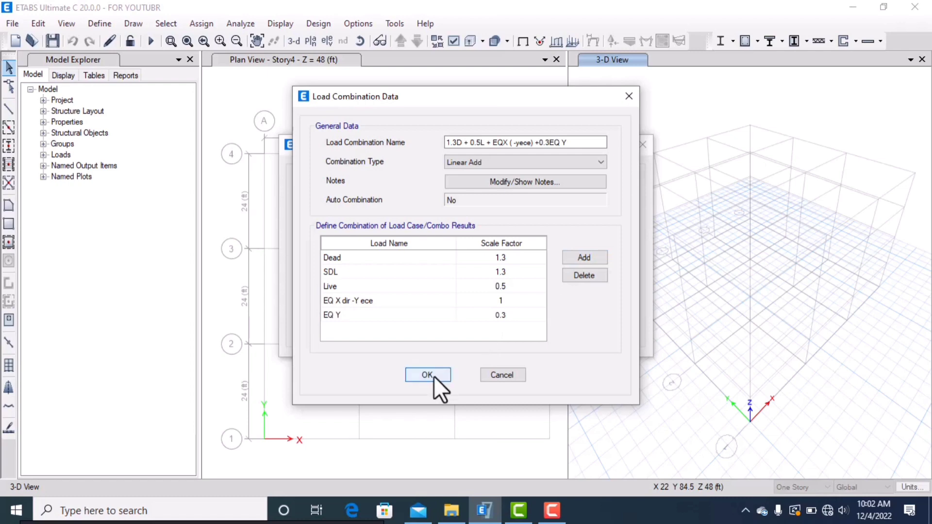
{"action": "left_click", "coordinate": [427, 375]}
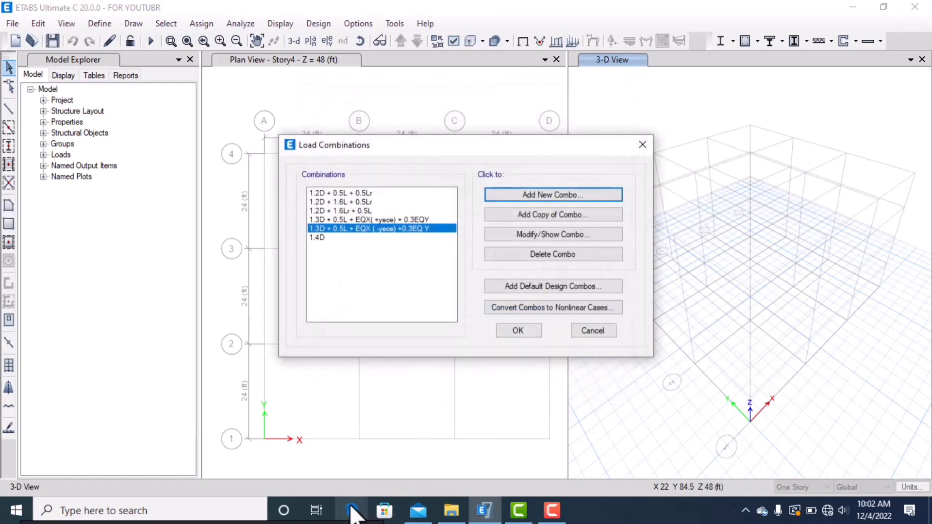
Switch to the load combinations PDF in Edge, draw a check mark over the second +X, +0.3Y diagram, and return to ETABS
{"action": "left_click", "coordinate": [352, 509]}
{"action": "left_click_drag", "start_coordinate": [394, 210], "coordinate": [477, 192]}
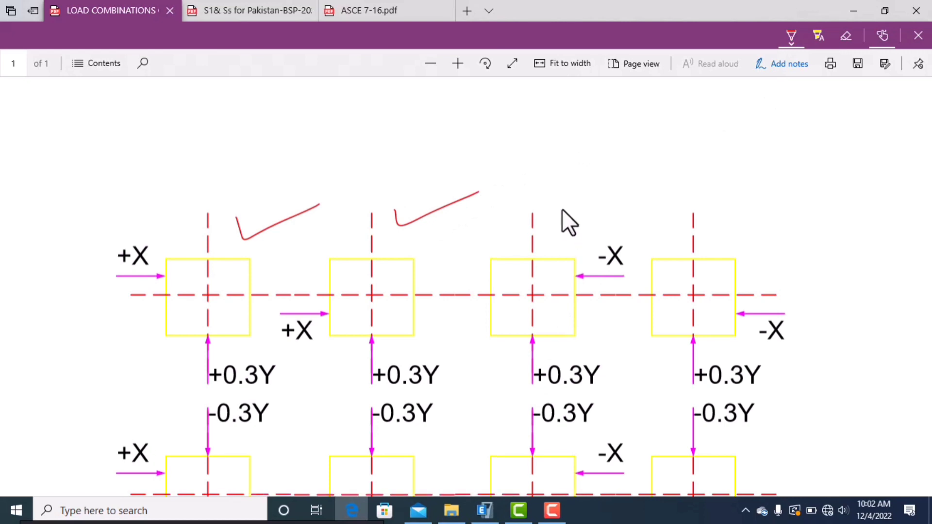
{"action": "left_click", "coordinate": [484, 509]}
Create a new load combination named "1.3D + 0.5L - EQX (+y ece) + 0.3EQY"
{"action": "left_click", "coordinate": [523, 194]}
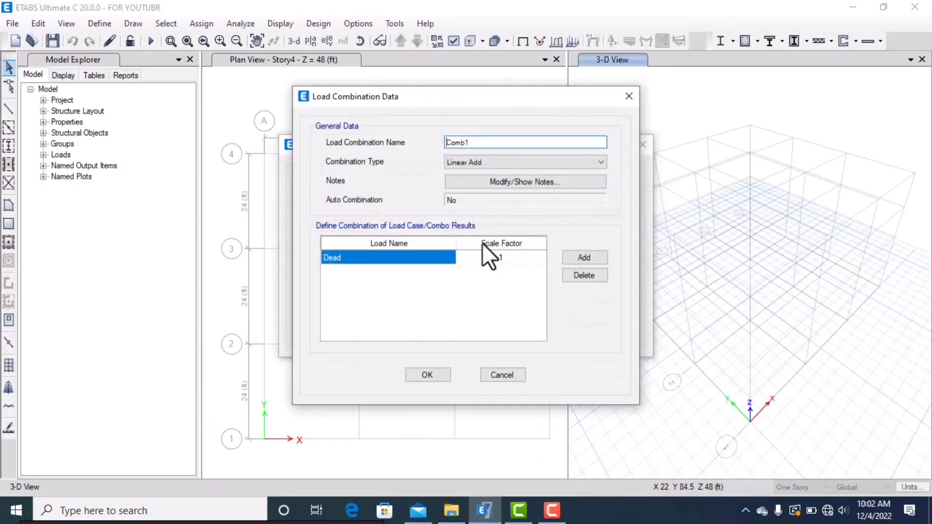
{"action": "left_click_drag", "start_coordinate": [479, 142], "coordinate": [437, 142]}
{"action": "key", "text": "BackSpace"}
{"action": "type", "text": "1.3D +"}
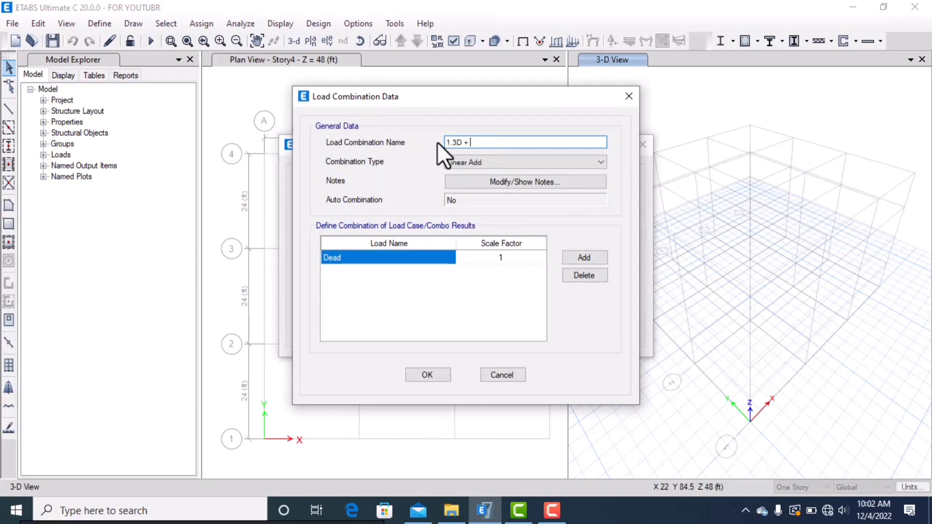
{"action": "type", "text": " 0.5 L"}
{"action": "type", "text": " + "}
{"action": "type", "text": "EQ"}
{"action": "key", "text": "BackSpace"}
{"action": "key", "text": "BackSpace"}
{"action": "key", "text": "BackSpace"}
{"action": "key", "text": "BackSpace"}
{"action": "type", "text": "- EQX +y ece)"}
{"action": "left_click", "coordinate": [508, 142]}
{"action": "type", "text": "(+y ecc) + 0.3EQY"}
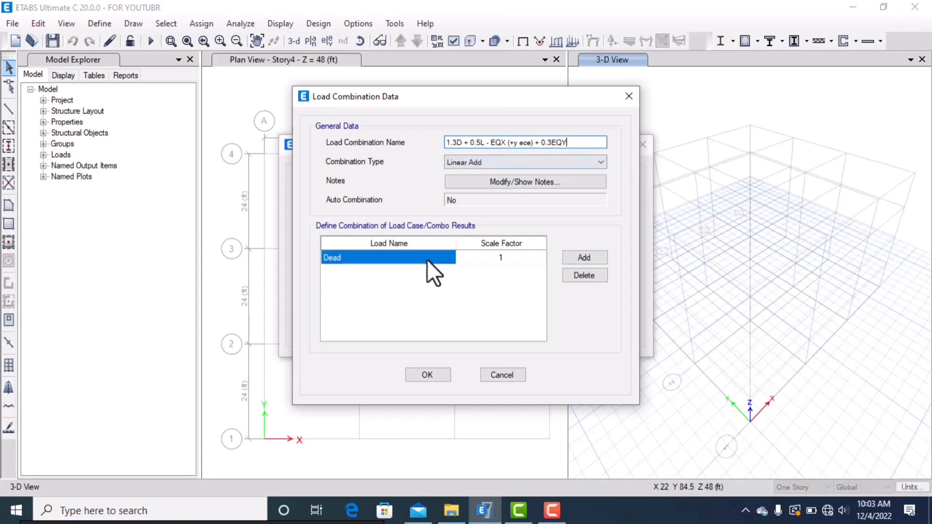
Set the Dead scale factor to 1.3 and add SDL at 1.3 in the negative EQX combination
{"action": "left_click", "coordinate": [492, 256]}
{"action": "type", "text": "0"}
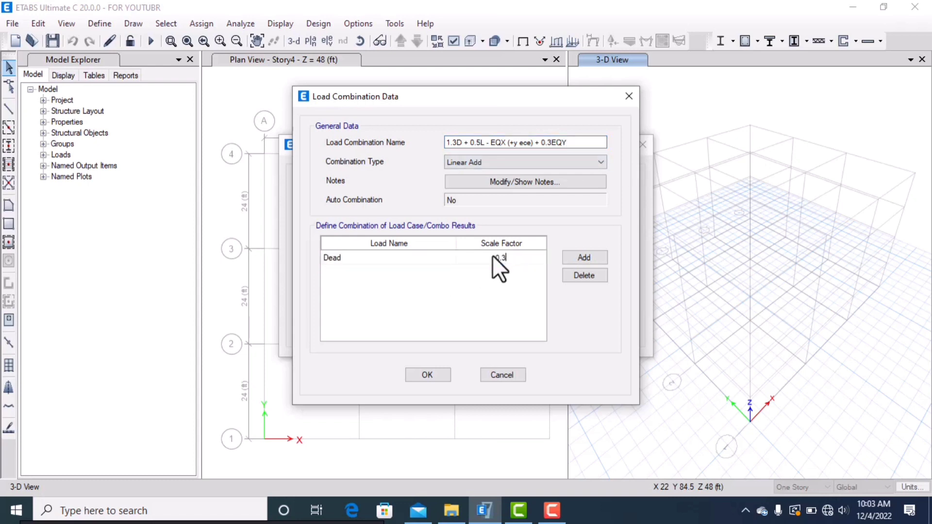
{"action": "type", "text": ".3"}
{"action": "left_click", "coordinate": [595, 260]}
{"action": "left_click", "coordinate": [388, 272]}
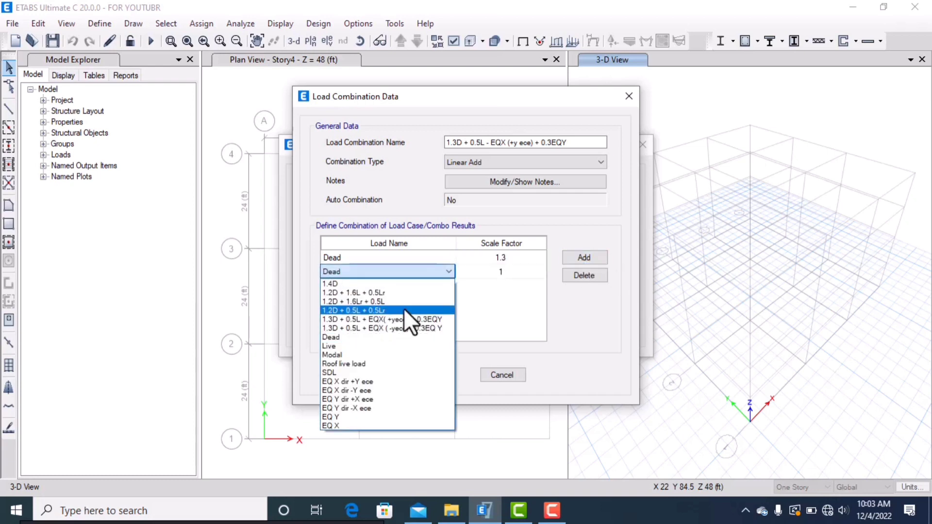
{"action": "left_click", "coordinate": [388, 372]}
{"action": "left_click", "coordinate": [504, 275]}
{"action": "left_click", "coordinate": [504, 274]}
{"action": "type", "text": ".3"}
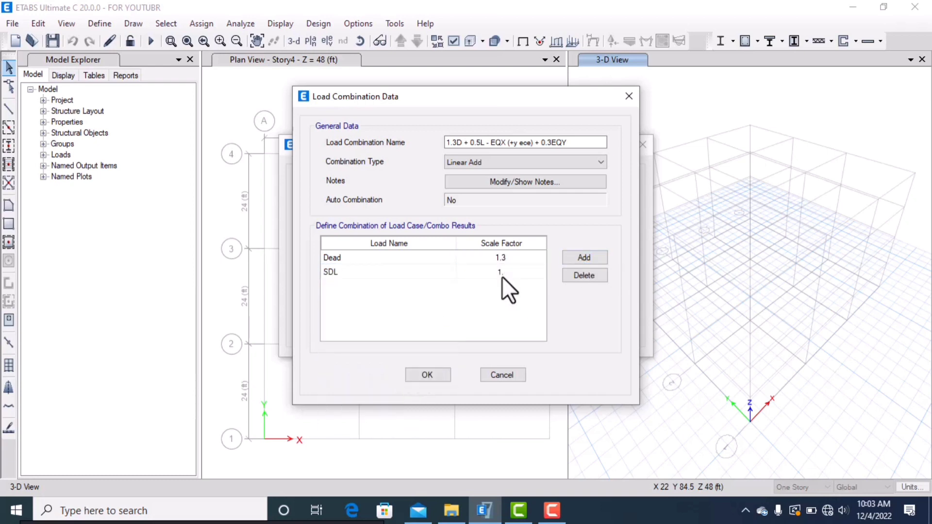
Add the Live load to the negative EQX combination with a scale factor of 0.5
{"action": "left_click", "coordinate": [582, 259]}
{"action": "left_click", "coordinate": [432, 287]}
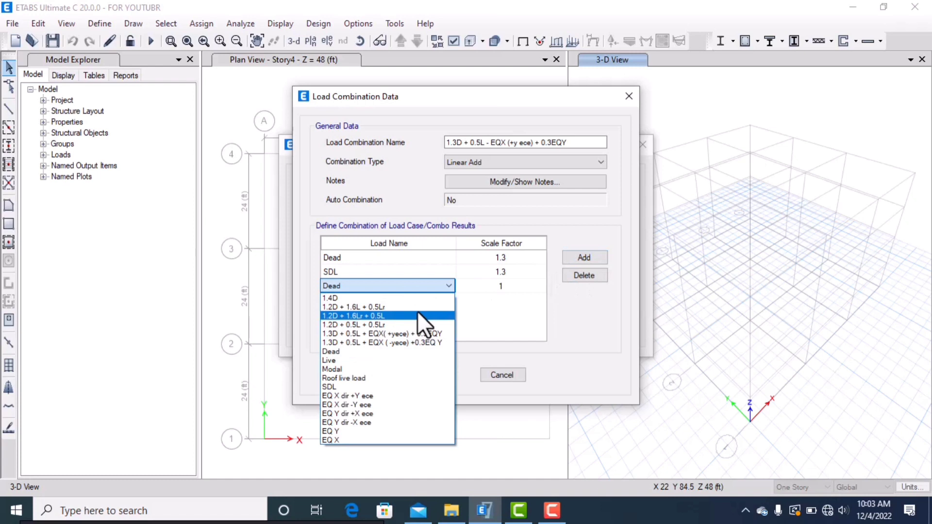
{"action": "left_click", "coordinate": [372, 359]}
{"action": "left_click", "coordinate": [517, 285]}
{"action": "type", "text": "0"}
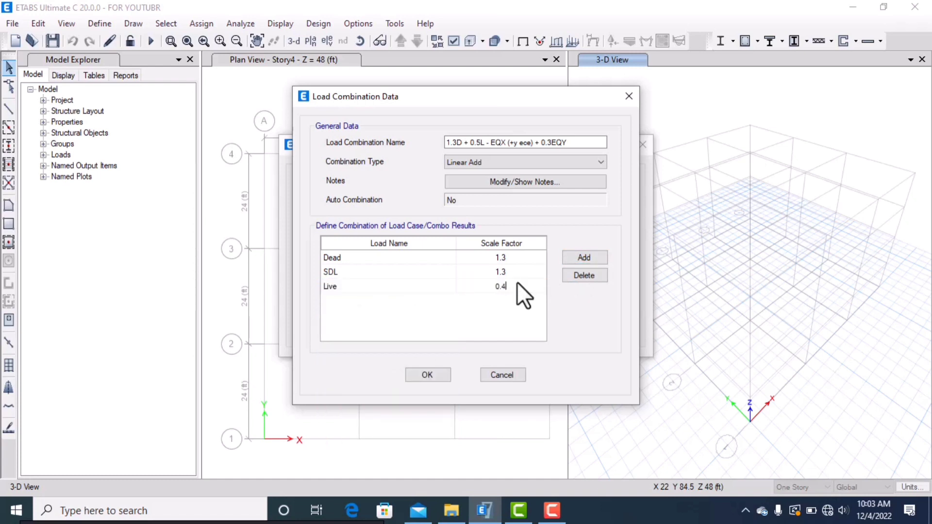
{"action": "type", "text": ".4"}
{"action": "key", "text": "BackSpace"}
{"action": "type", "text": "5"}
Add the EQ X dir +Y ece load to the combination with a scale factor of -1
{"action": "left_click", "coordinate": [568, 260]}
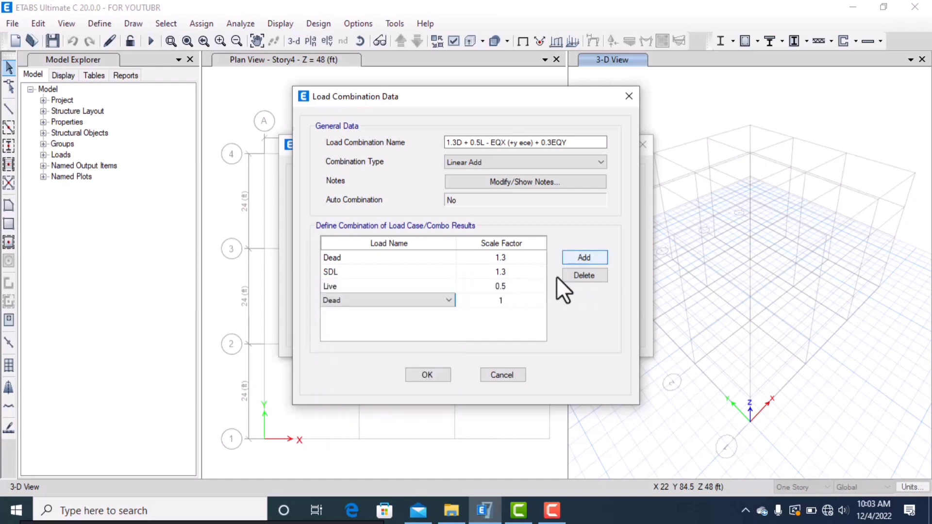
{"action": "left_click", "coordinate": [446, 301]}
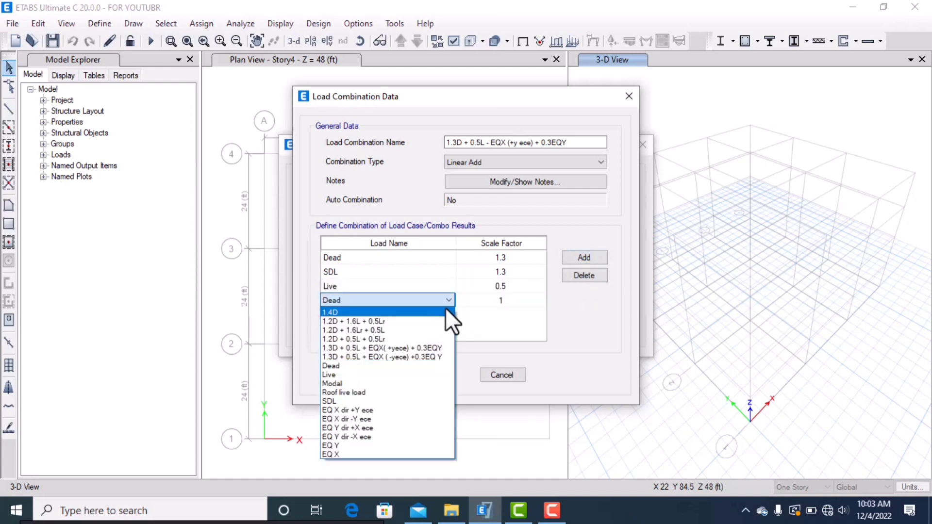
{"action": "left_click", "coordinate": [383, 412]}
{"action": "left_click", "coordinate": [495, 297]}
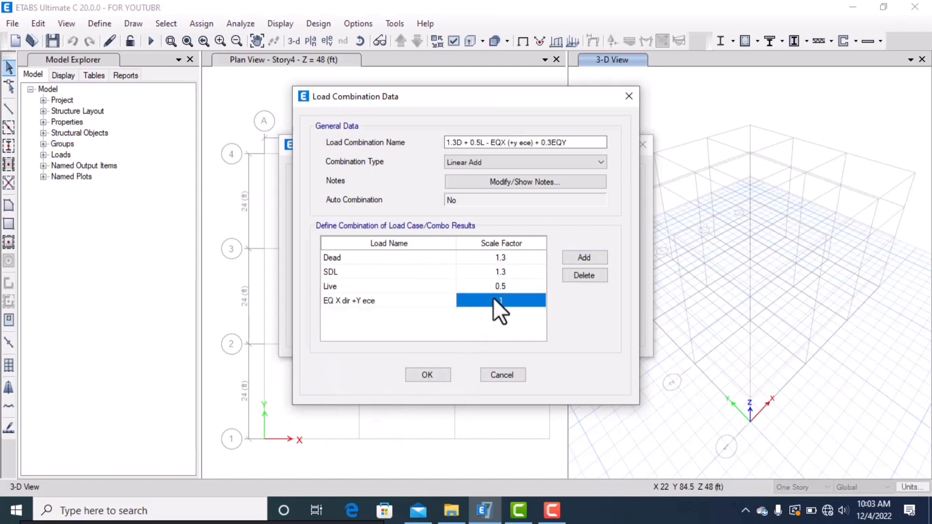
{"action": "left_click", "coordinate": [493, 297]}
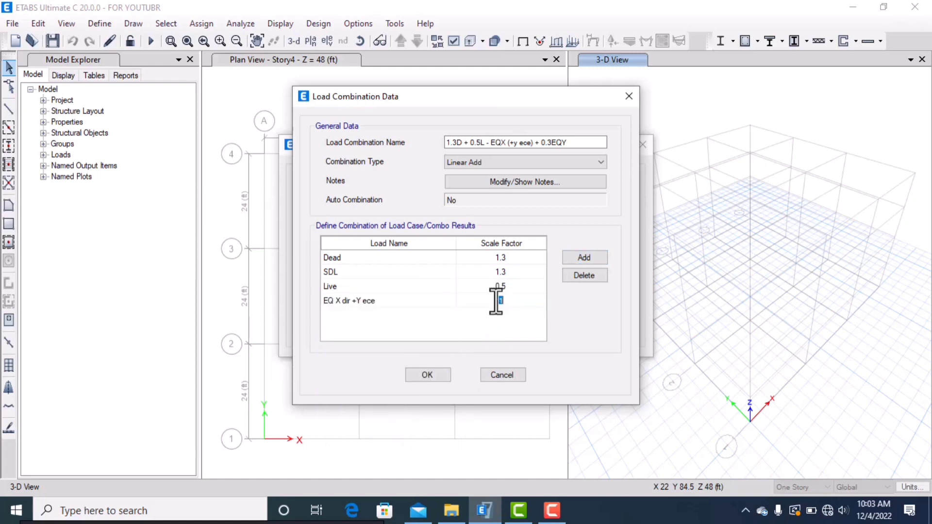
{"action": "type", "text": "-"}
Add the EQ Y load to the negative EQX combination with a scale factor of 0.3
{"action": "left_click", "coordinate": [585, 257]}
{"action": "left_click", "coordinate": [431, 314]}
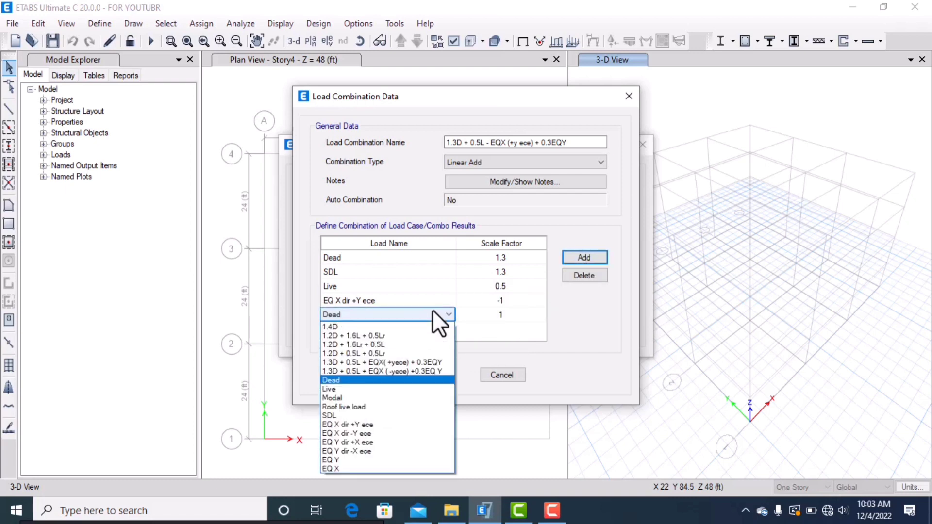
{"action": "left_click", "coordinate": [382, 457]}
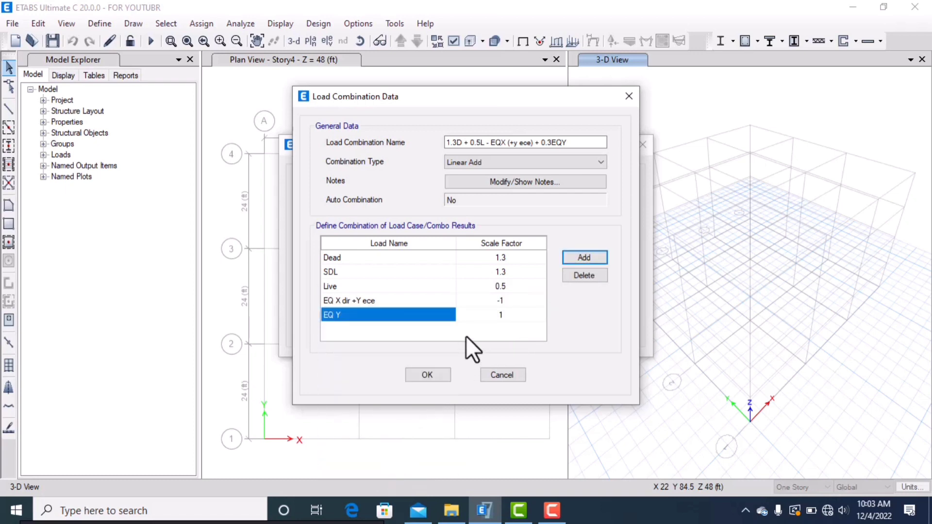
{"action": "left_click", "coordinate": [511, 317]}
{"action": "type", "text": "0.3"}
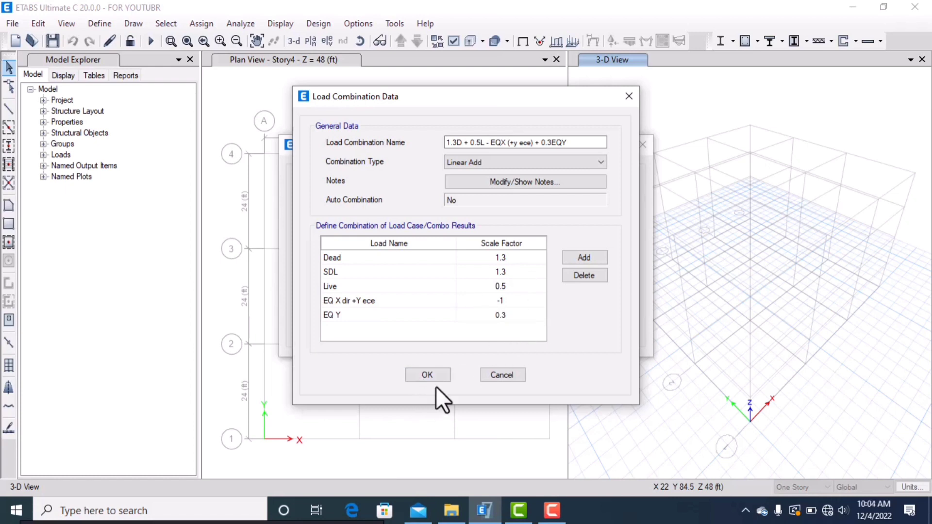
Accept the finished combination and create a new load combination named "1.3D + 0.5L -EQX (-y ece) +0.3EQY"
{"action": "left_click", "coordinate": [426, 375]}
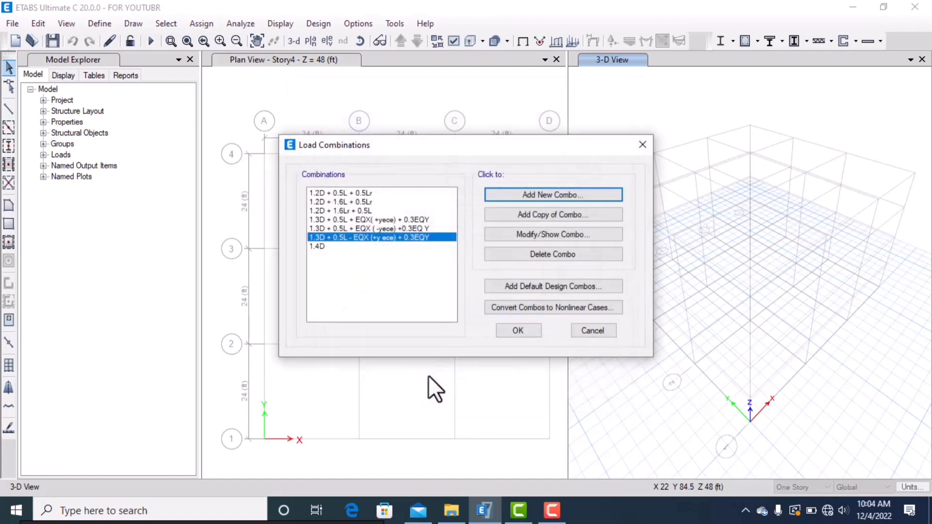
{"action": "left_click", "coordinate": [532, 194]}
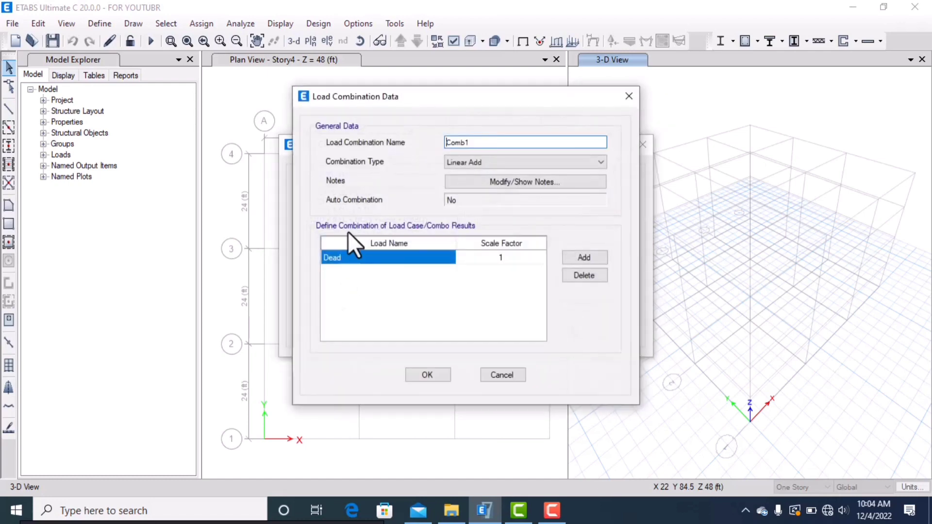
{"action": "double_click", "coordinate": [474, 142]}
{"action": "type", "text": "1.3"}
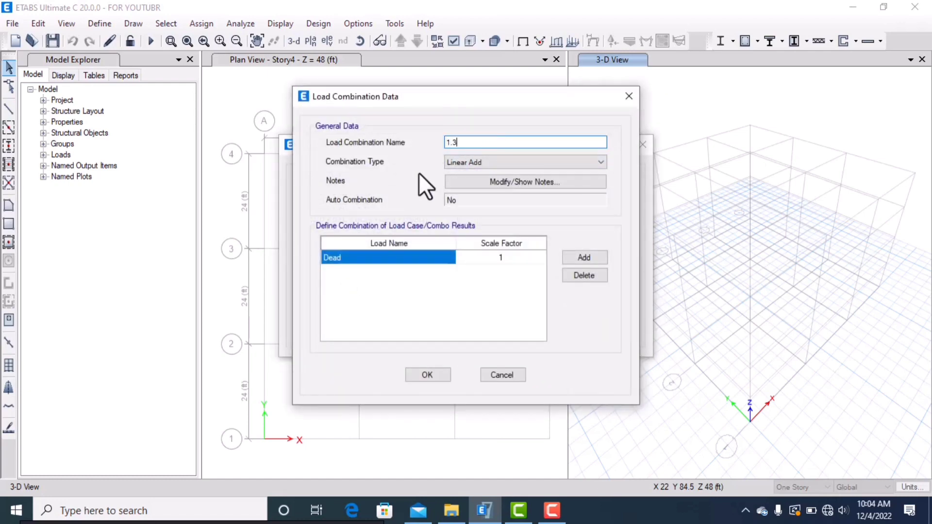
{"action": "type", "text": "D + 0.5L -EQX (-yece)"}
{"action": "left_click", "coordinate": [516, 142]}
{"action": "type", "text": "E"}
{"action": "key", "text": "BackSpace"}
{"action": "key", "text": "BackSpace"}
{"action": "type", "text": "0.3EQY"}
Set the Dead scale factor to 1.3 and add SDL at 1.3 in the negative EQX, -Y eccentricity combination
{"action": "left_click", "coordinate": [503, 257]}
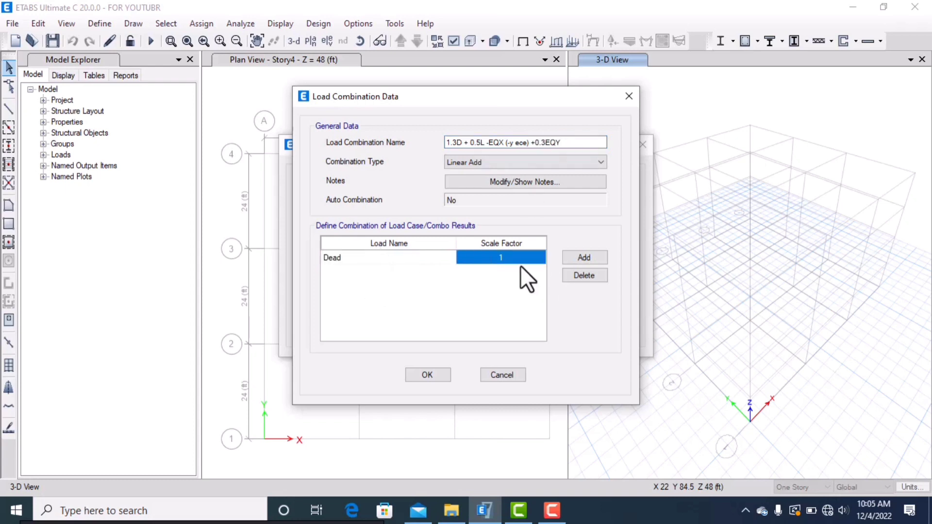
{"action": "type", "text": "1.3"}
{"action": "left_click", "coordinate": [583, 258]}
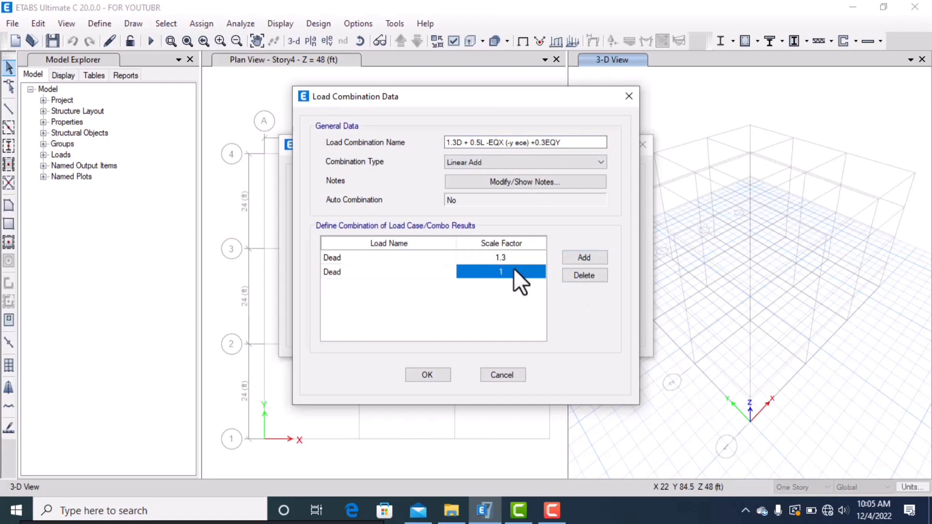
{"action": "left_click", "coordinate": [424, 272]}
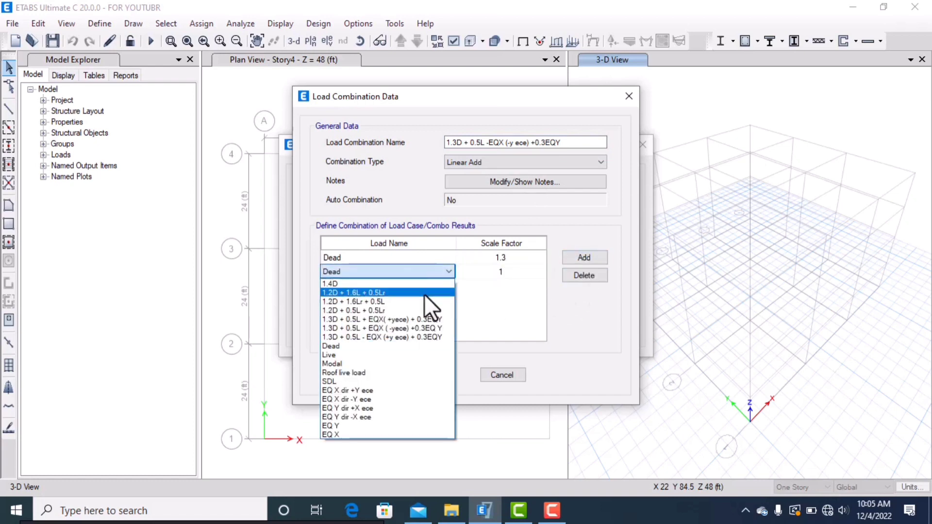
{"action": "left_click", "coordinate": [386, 382]}
{"action": "left_click", "coordinate": [499, 273]}
{"action": "type", "text": "1.3"}
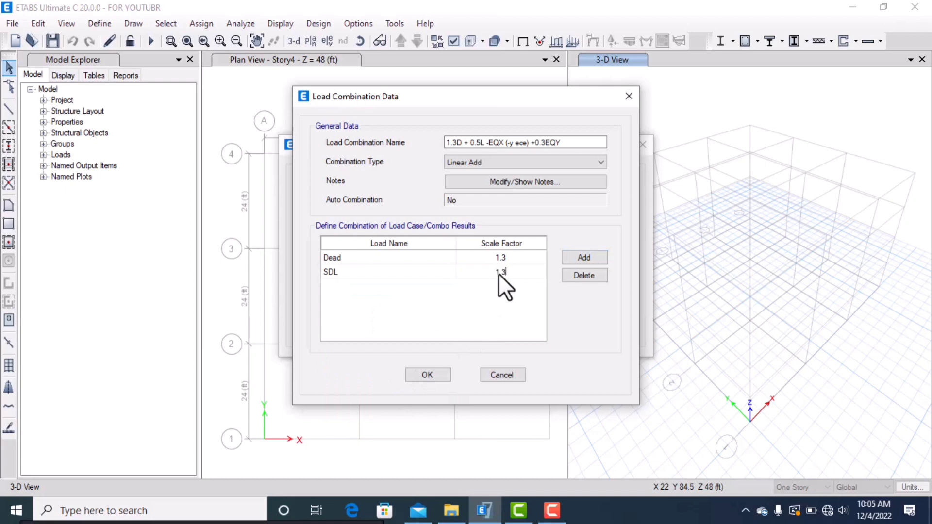
Add the Live load to the -EQX (-y ece) combination with a scale factor of 0.5
{"action": "left_click", "coordinate": [584, 258]}
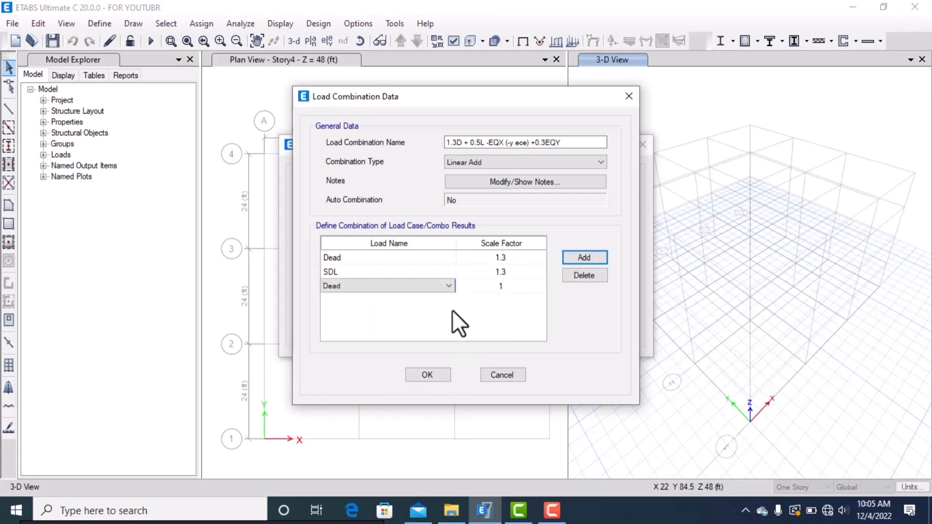
{"action": "left_click", "coordinate": [431, 288]}
{"action": "left_click", "coordinate": [380, 363]}
{"action": "left_click", "coordinate": [503, 285]}
{"action": "type", "text": "0"}
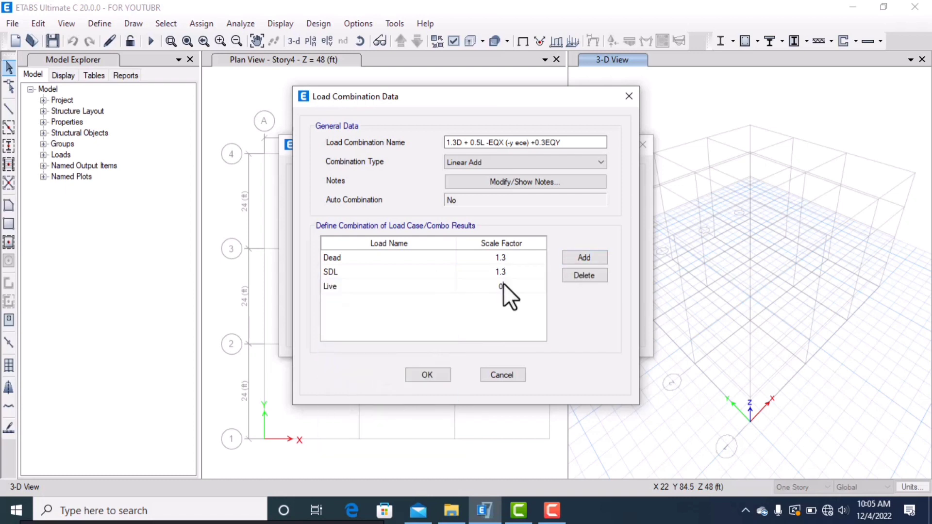
{"action": "type", "text": ".5"}
Add the EQ X dir -Y ece load to the combination with a scale factor of -1
{"action": "left_click", "coordinate": [583, 258]}
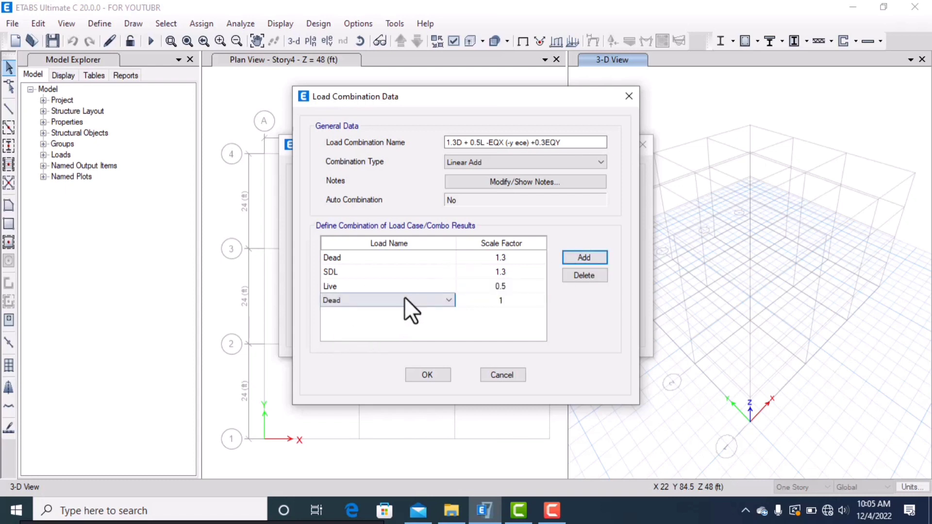
{"action": "left_click", "coordinate": [404, 299]}
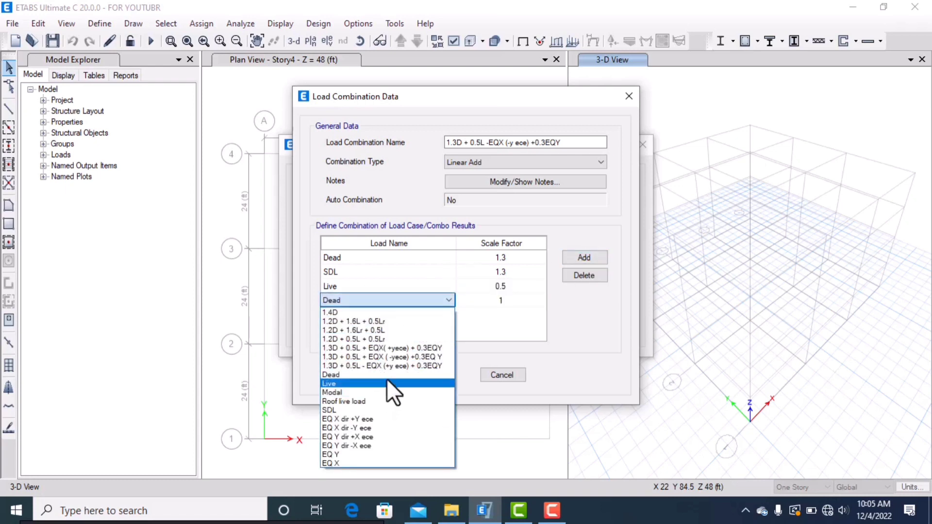
{"action": "left_click", "coordinate": [387, 429]}
{"action": "left_click", "coordinate": [492, 300]}
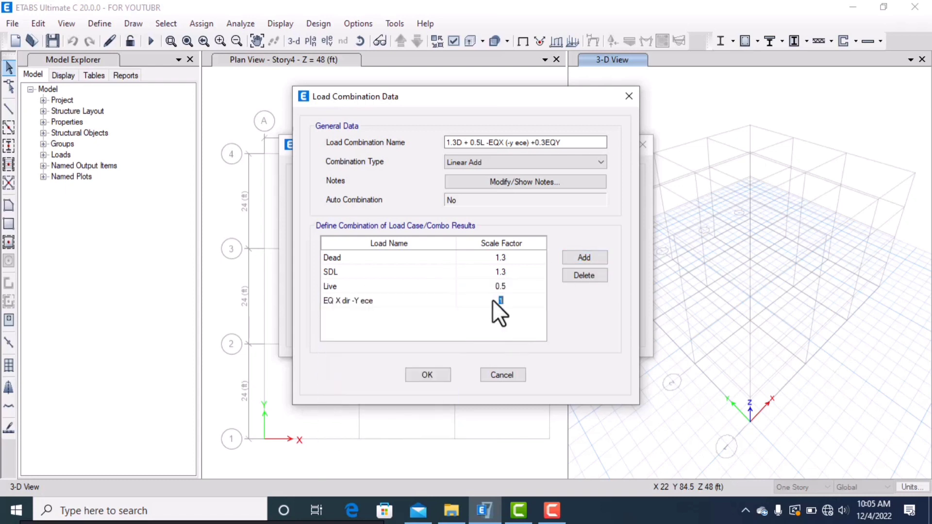
{"action": "type", "text": "-1"}
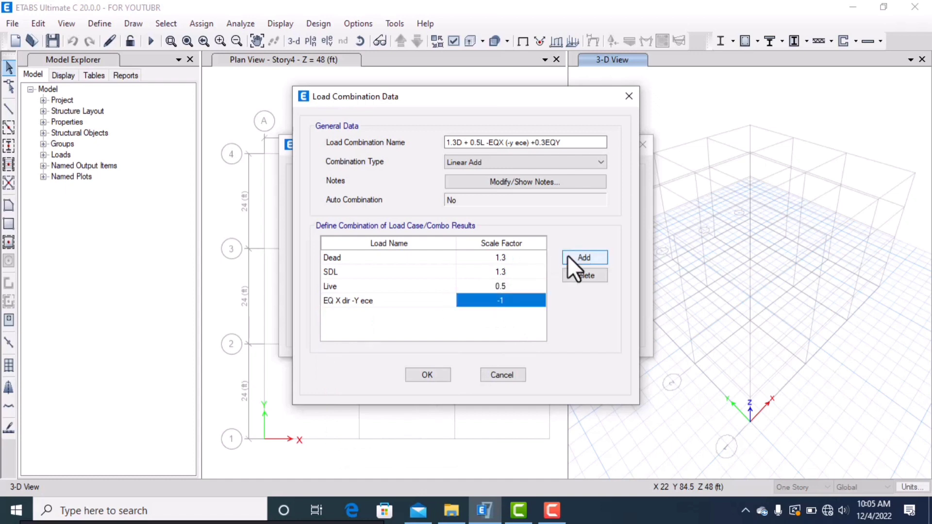
Add the EQ Y load with a scale factor of 0.3 and save the -EQX (-y ece) combination
{"action": "left_click", "coordinate": [577, 257]}
{"action": "left_click", "coordinate": [436, 314]}
{"action": "left_click", "coordinate": [391, 468]}
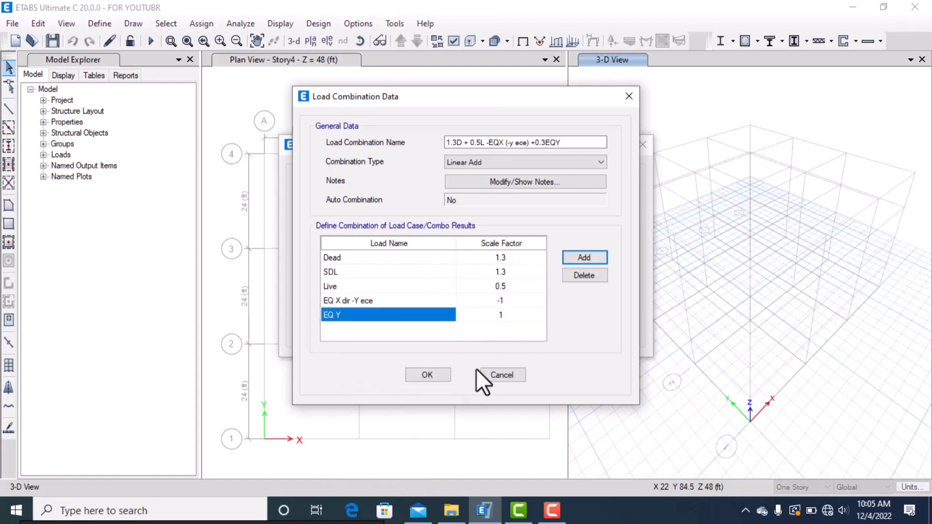
{"action": "left_click", "coordinate": [503, 316]}
{"action": "type", "text": "0"}
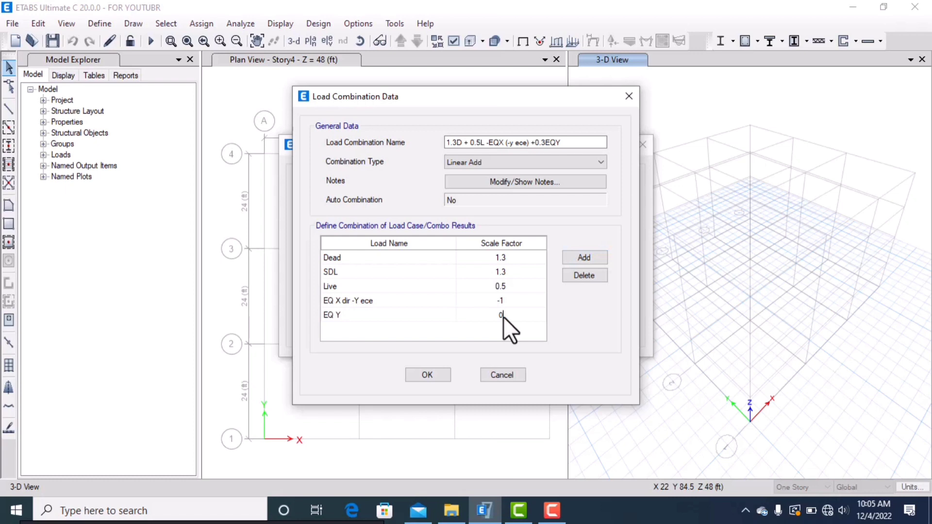
{"action": "type", "text": ".3"}
{"action": "left_click", "coordinate": [427, 374]}
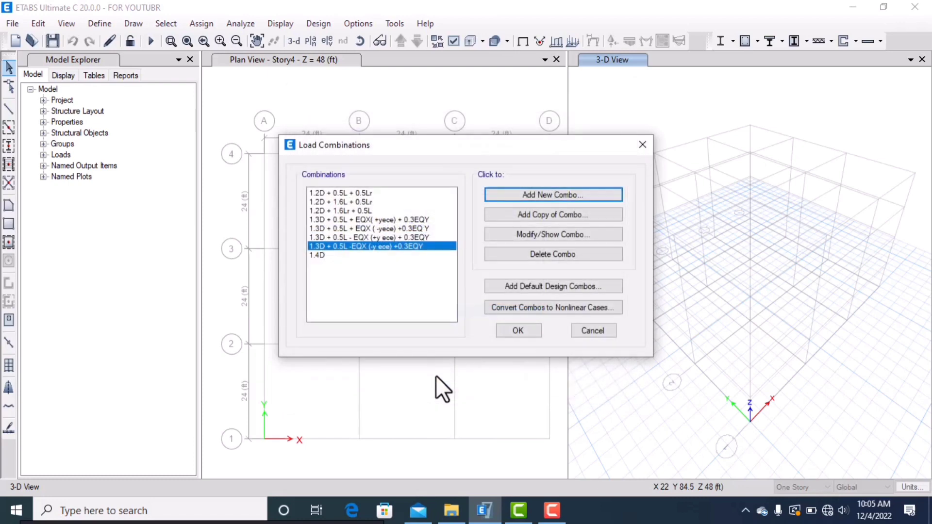
Switch to the load combinations PDF and draw red check marks above the third and fourth +0.3Y diagrams
{"action": "left_click", "coordinate": [351, 509]}
{"action": "left_click_drag", "start_coordinate": [559, 222], "coordinate": [669, 192]}
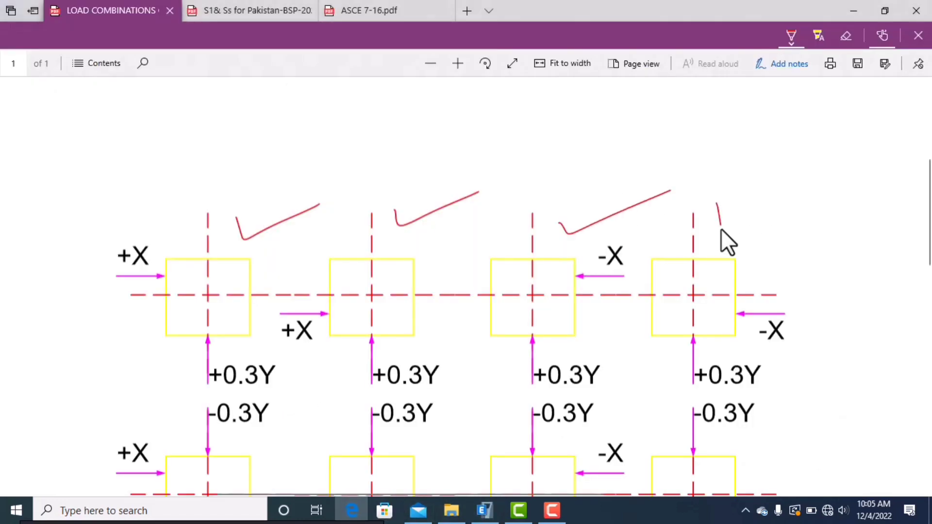
{"action": "left_click_drag", "start_coordinate": [721, 229], "coordinate": [798, 187]}
Compare the load directions and eccentricities in the +0.3Y and -0.3Y rows of the diagrams
{"action": "scroll", "coordinate": [558, 266], "scroll_direction": "down", "scroll_amount": 5}
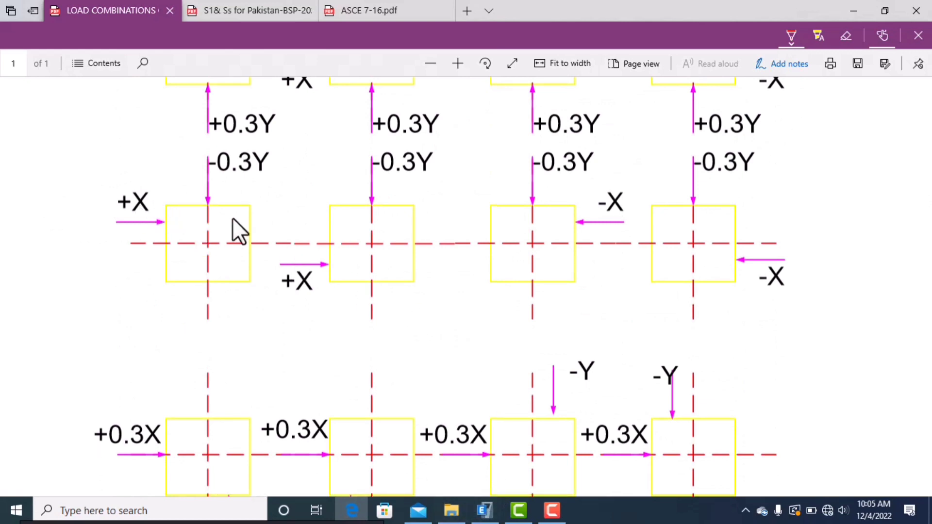
{"action": "scroll", "coordinate": [699, 255], "scroll_direction": "up", "scroll_amount": 4}
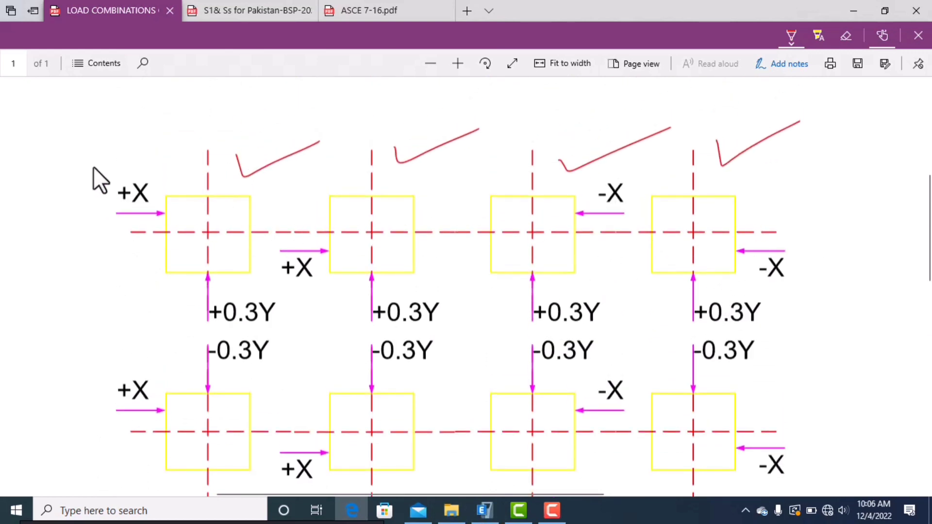
{"action": "scroll", "coordinate": [291, 249], "scroll_direction": "down", "scroll_amount": 3}
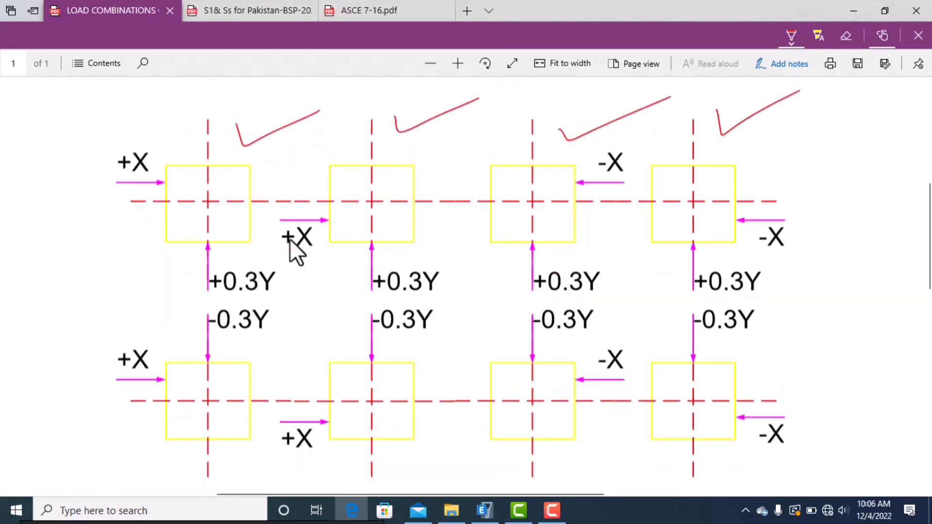
{"action": "scroll", "coordinate": [360, 296], "scroll_direction": "up", "scroll_amount": 3}
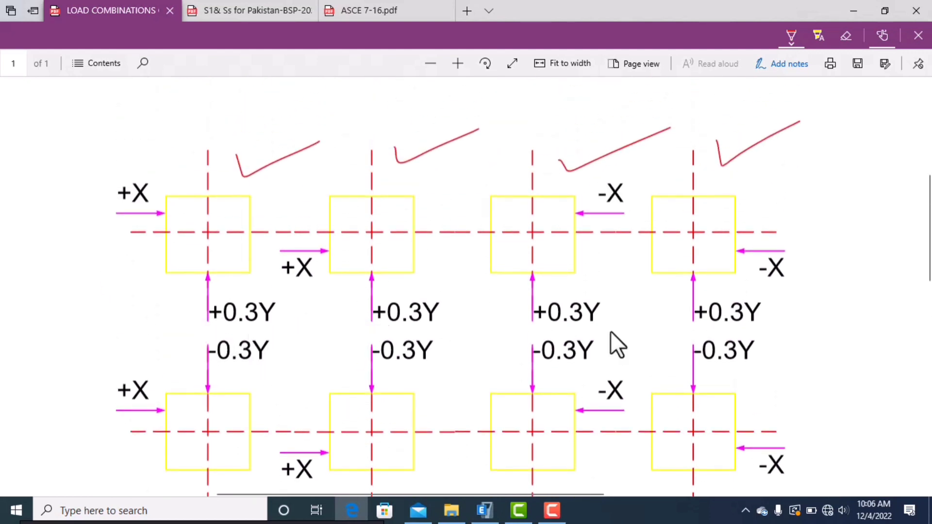
{"action": "scroll", "coordinate": [237, 317], "scroll_direction": "down", "scroll_amount": 3}
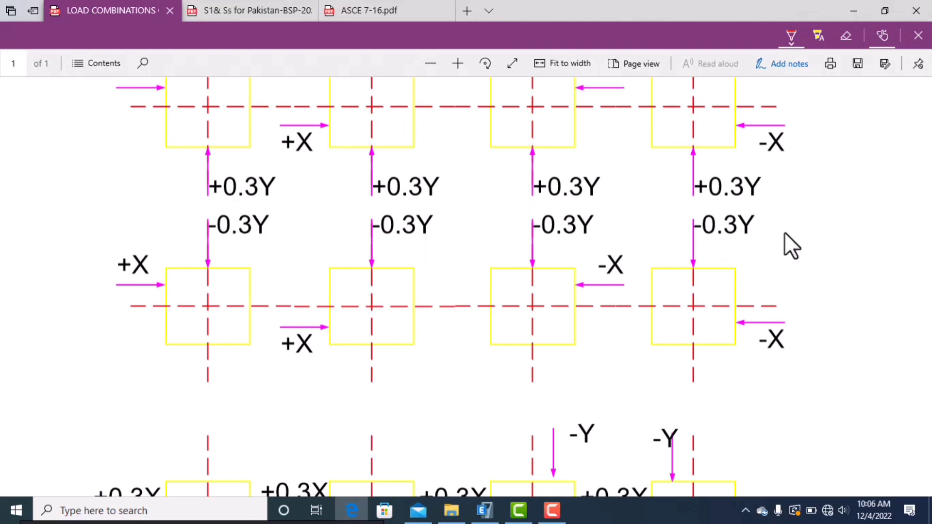
{"action": "scroll", "coordinate": [526, 266], "scroll_direction": "up", "scroll_amount": 3}
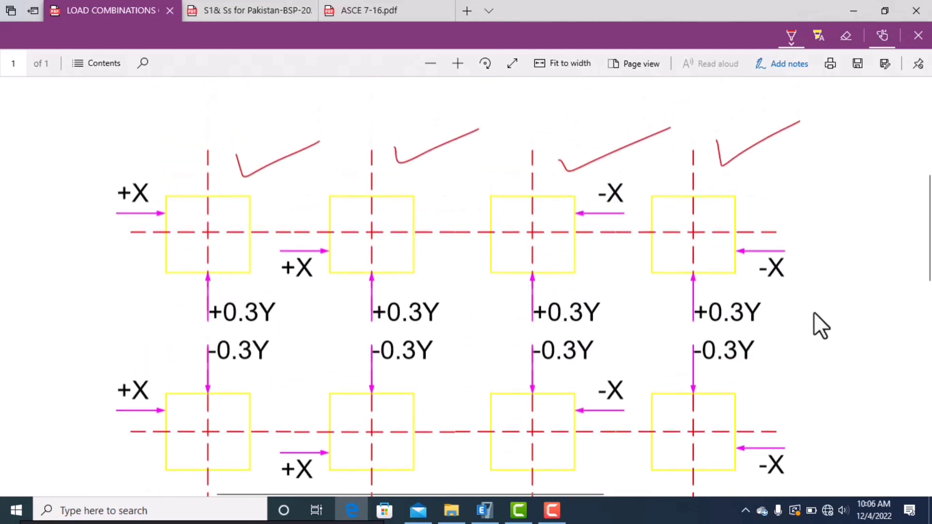
{"action": "scroll", "coordinate": [754, 212], "scroll_direction": "down", "scroll_amount": 3}
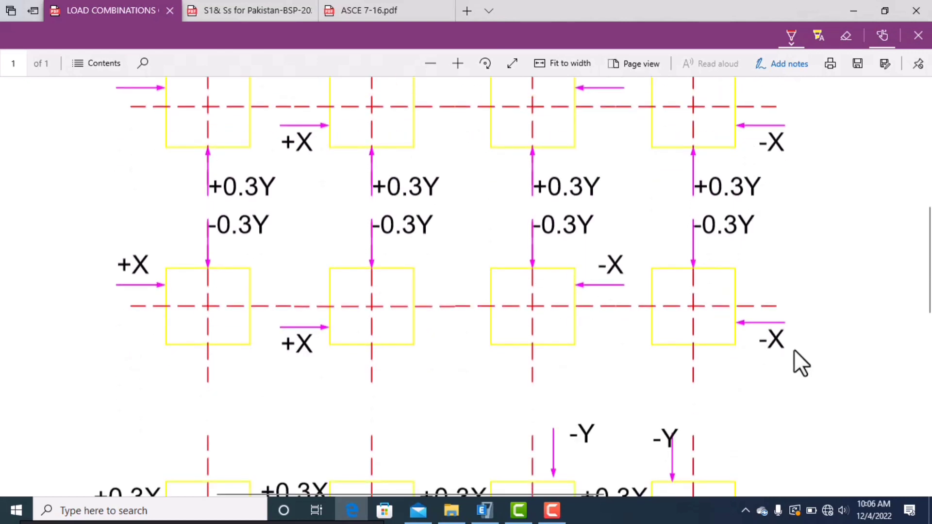
{"action": "scroll", "coordinate": [235, 257], "scroll_direction": "up", "scroll_amount": 1}
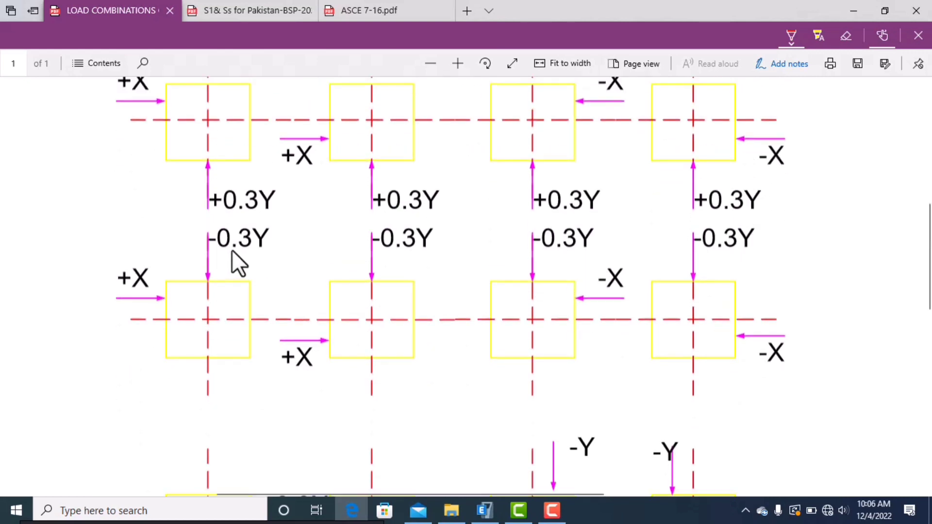
{"action": "scroll", "coordinate": [500, 270], "scroll_direction": "down", "scroll_amount": 3}
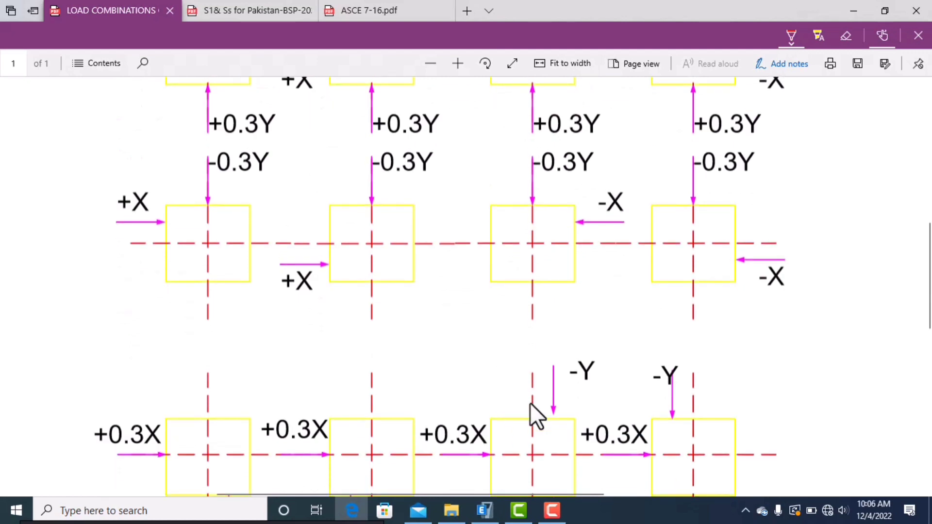
Switch back to ETABS and start a new load combination
{"action": "left_click", "coordinate": [485, 510]}
{"action": "left_click", "coordinate": [554, 194]}
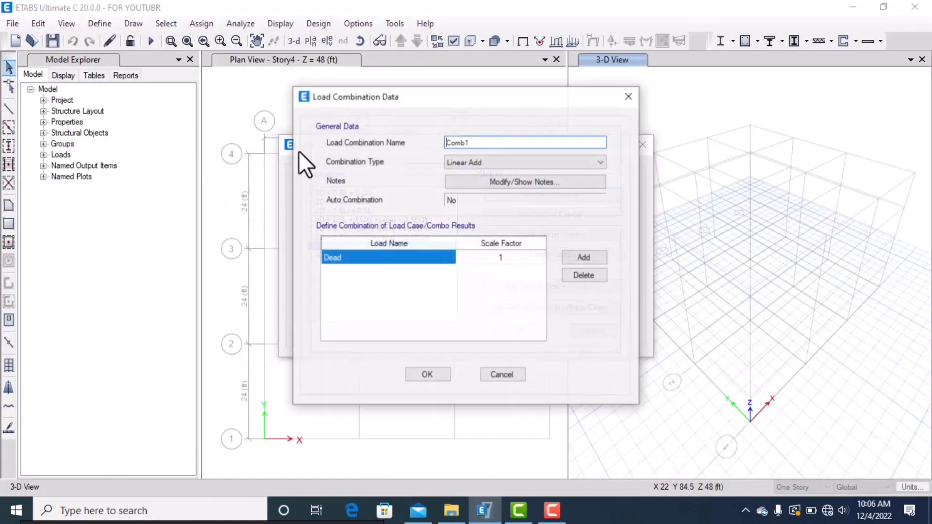
{"action": "left_click", "coordinate": [477, 256]}
{"action": "left_click", "coordinate": [468, 255]}
{"action": "type", "text": "."}
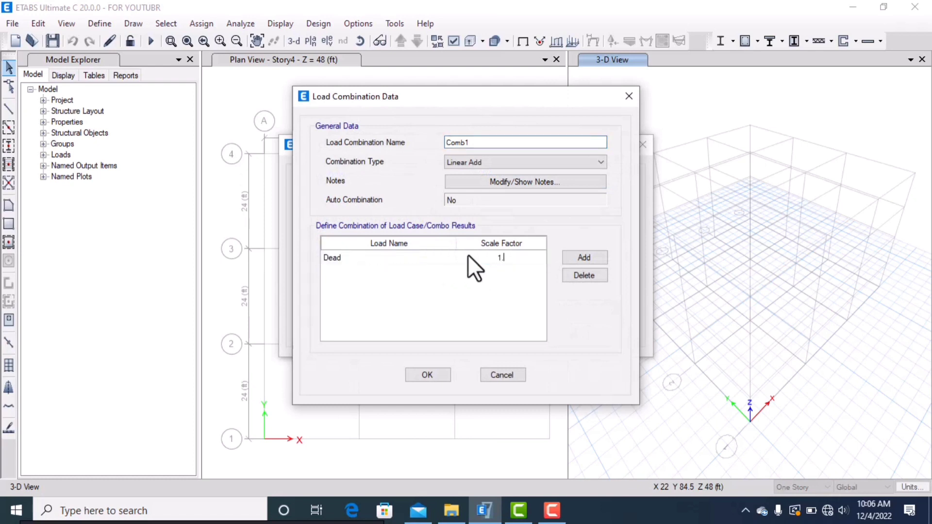
{"action": "type", "text": "3D +"}
{"action": "key", "text": "BackSpace"}
{"action": "key", "text": "BackSpace"}
{"action": "key", "text": "BackSpace"}
{"action": "key", "text": "BackSpace"}
{"action": "key", "text": "BackSpace"}
{"action": "key", "text": "BackSpace"}
Name the new load combination "1.3D + 0.5L +EQX (+y ece) - 0.3EQY"
{"action": "left_click", "coordinate": [474, 142]}
{"action": "key", "text": "BackSpace"}
{"action": "key", "text": "BackSpace"}
{"action": "key", "text": "BackSpace"}
{"action": "key", "text": "BackSpace"}
{"action": "key", "text": "BackSpace"}
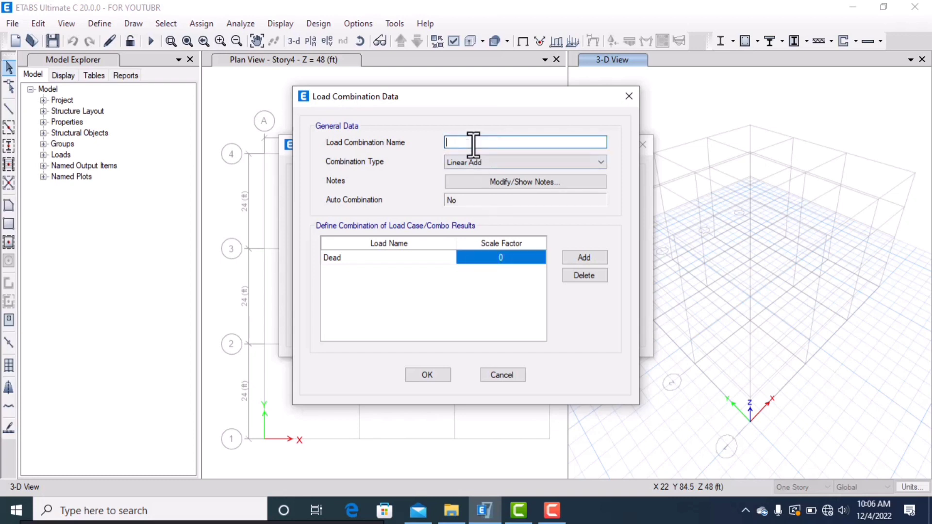
{"action": "type", "text": "1.3D +"}
{"action": "type", "text": " 1.5"}
{"action": "type", "text": "L"}
{"action": "type", "text": " ="}
{"action": "type", "text": "+"}
{"action": "type", "text": "EQX "}
{"action": "type", "text": "("}
{"action": "type", "text": "+"}
{"action": "type", "text": "y ece"}
{"action": "type", "text": ") "}
{"action": "type", "text": "-o"}
{"action": "key", "text": "BackSpace"}
{"action": "type", "text": "0.3EQ Y"}
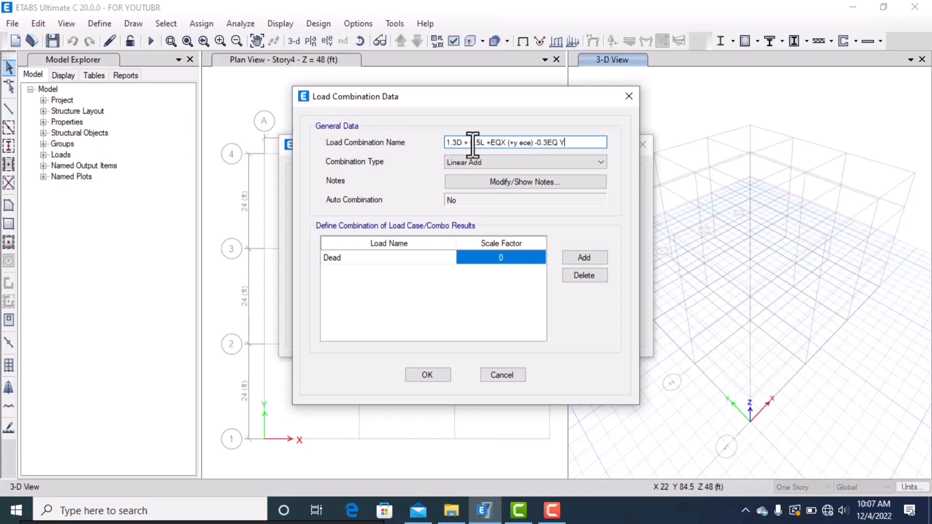
{"action": "key", "text": "BackSpace"}
{"action": "key", "text": "BackSpace"}
{"action": "type", "text": "Y"}
{"action": "left_click", "coordinate": [540, 142]}
Set the Dead scale factor to 1.3 and add the SDL load with a scale factor of 1.3
{"action": "left_click", "coordinate": [503, 258]}
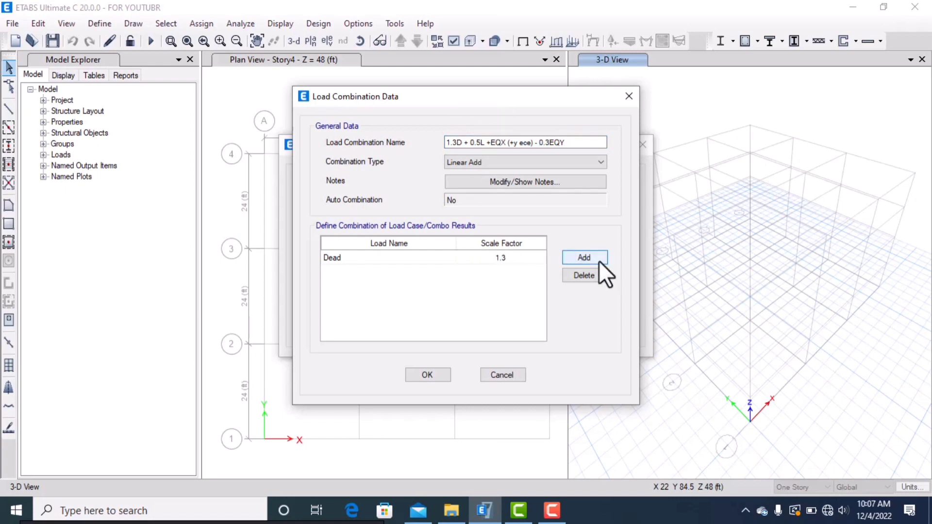
{"action": "left_click", "coordinate": [597, 259]}
{"action": "left_click", "coordinate": [516, 267]}
{"action": "type", "text": "1.3"}
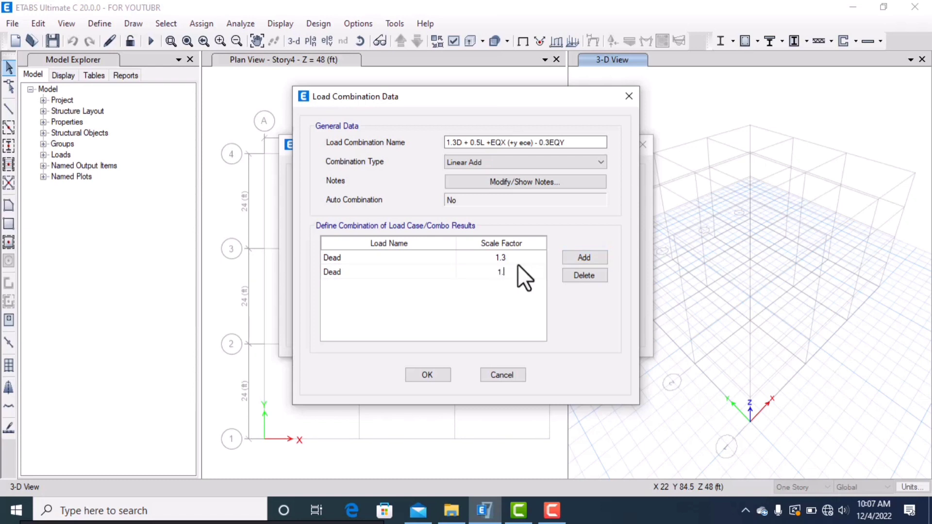
{"action": "left_click", "coordinate": [413, 273]}
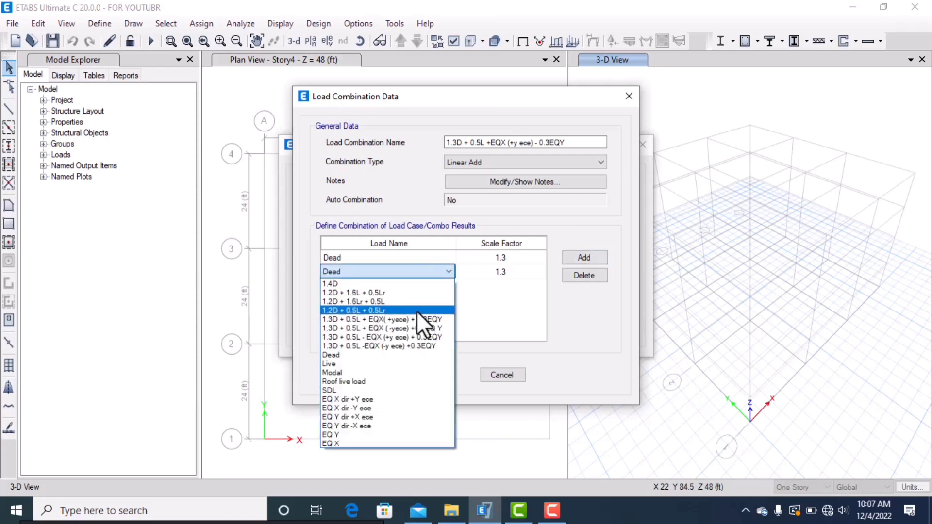
{"action": "left_click", "coordinate": [397, 394]}
Add the Live load to the combination with a scale factor of 0.5
{"action": "left_click", "coordinate": [584, 257]}
{"action": "left_click", "coordinate": [411, 286]}
{"action": "left_click", "coordinate": [383, 377]}
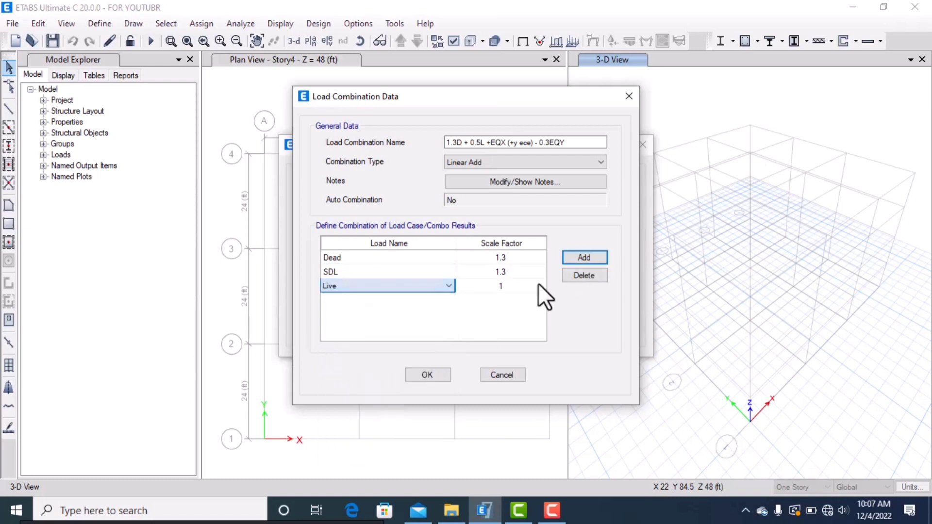
{"action": "left_click", "coordinate": [520, 292]}
{"action": "type", "text": "0.5"}
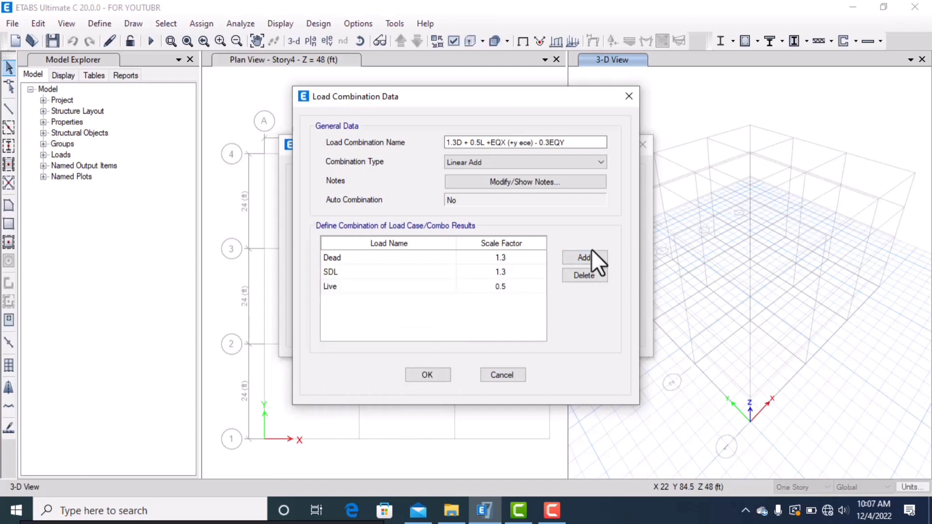
Add the EQ X dir +Y ece load to the combination with a scale factor of 1
{"action": "left_click", "coordinate": [587, 256]}
{"action": "left_click", "coordinate": [444, 300]}
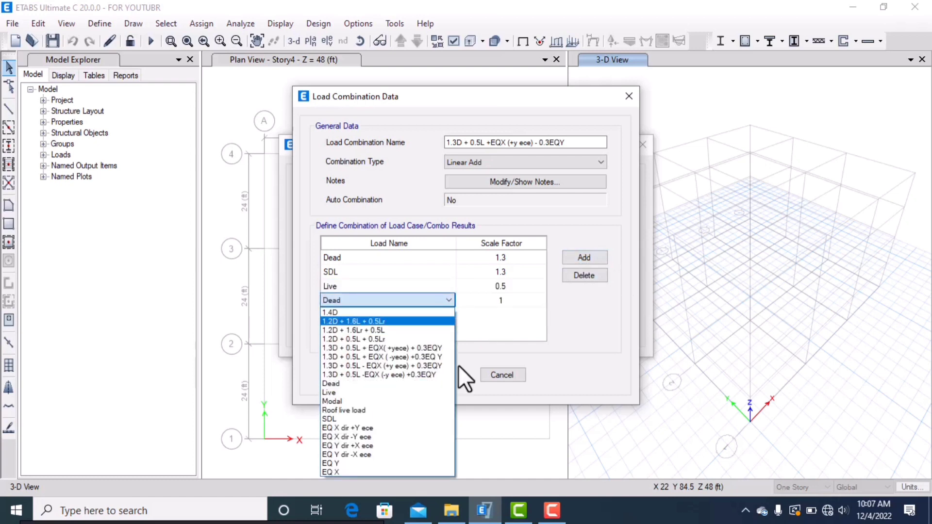
{"action": "left_click", "coordinate": [401, 427]}
{"action": "left_click", "coordinate": [505, 301]}
Add the EQ Y load with a scale factor of -0.3 and save the combination
{"action": "left_click", "coordinate": [584, 257]}
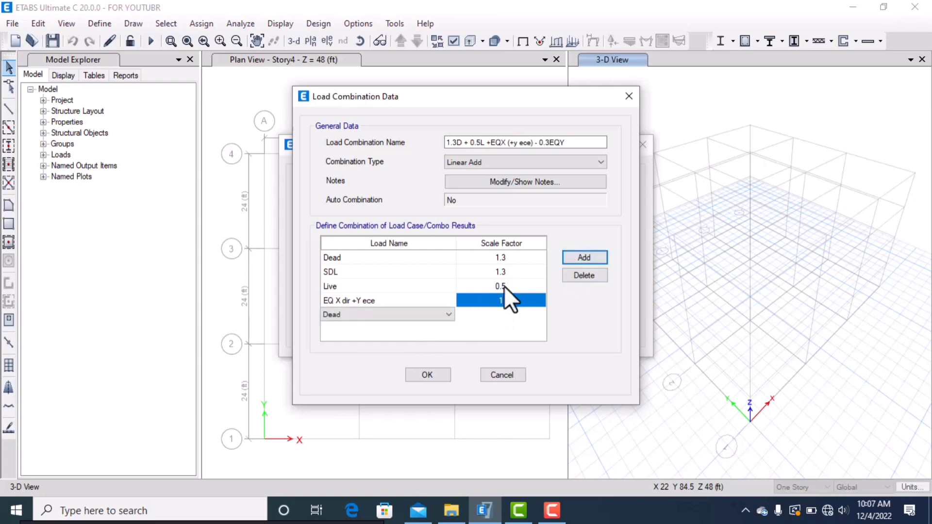
{"action": "left_click", "coordinate": [414, 317]}
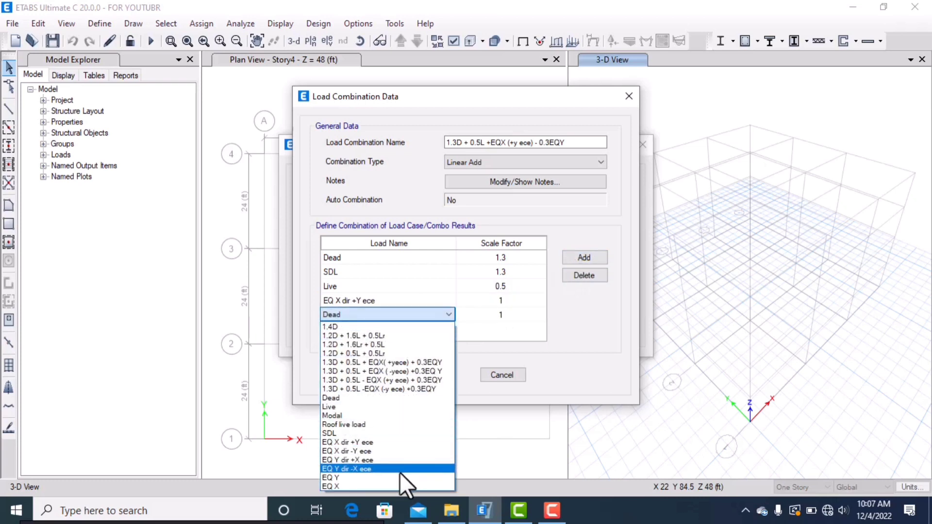
{"action": "left_click", "coordinate": [400, 477]}
{"action": "left_click", "coordinate": [497, 313]}
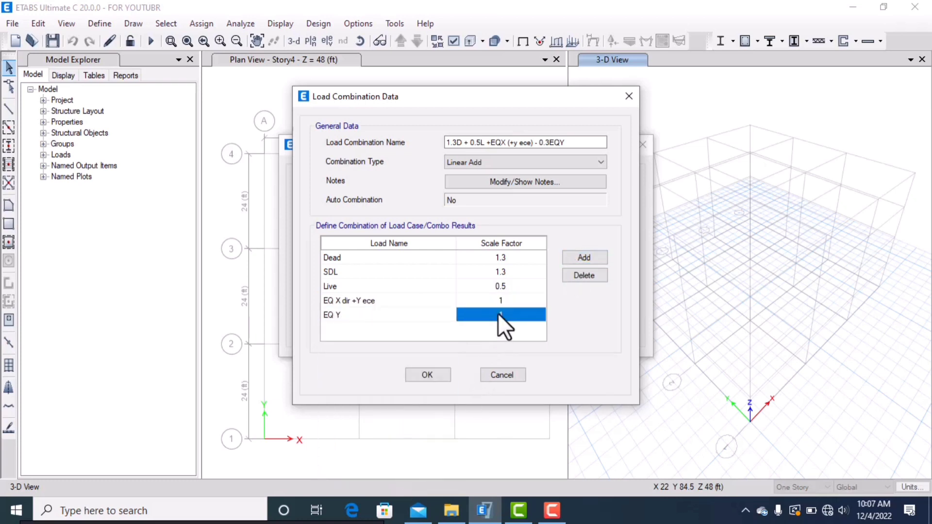
{"action": "left_click", "coordinate": [497, 313]}
{"action": "type", "text": "-0"}
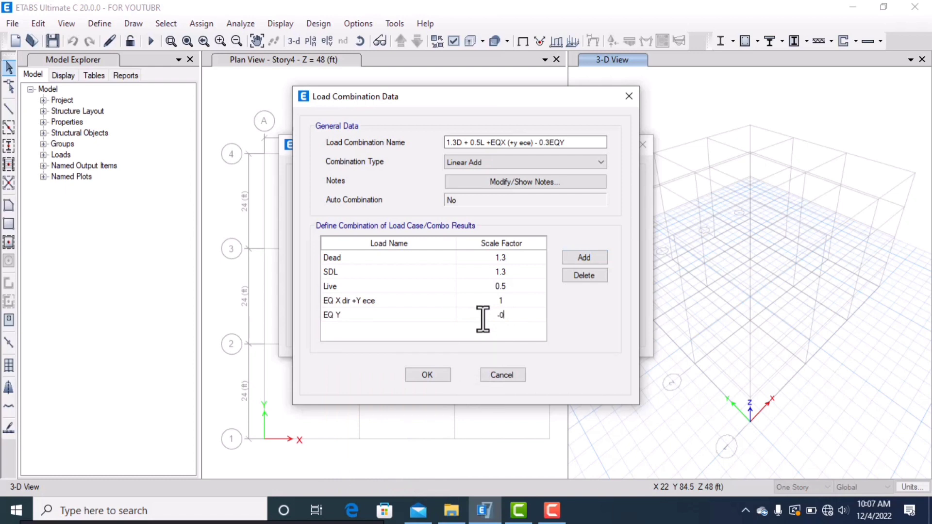
{"action": "type", "text": ".3"}
{"action": "left_click", "coordinate": [421, 371]}
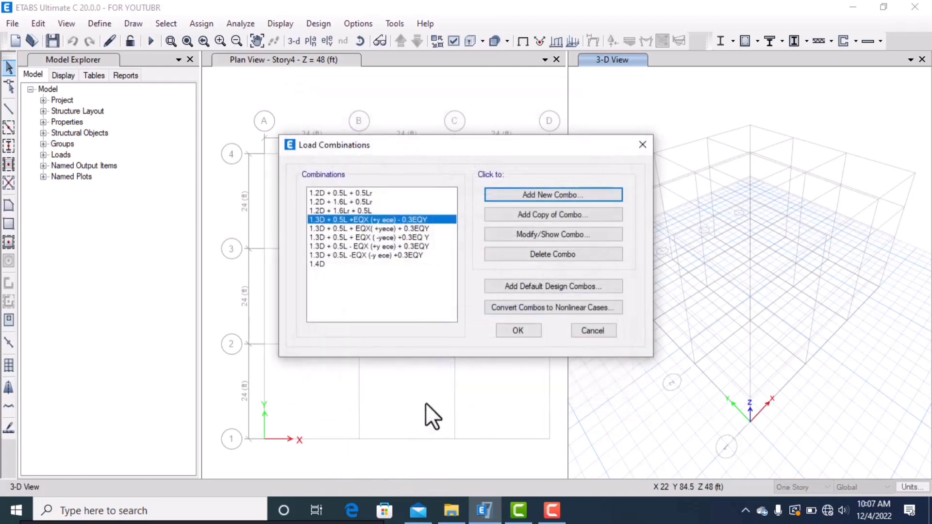
{"action": "left_click", "coordinate": [578, 193]}
{"action": "double_click", "coordinate": [448, 142]}
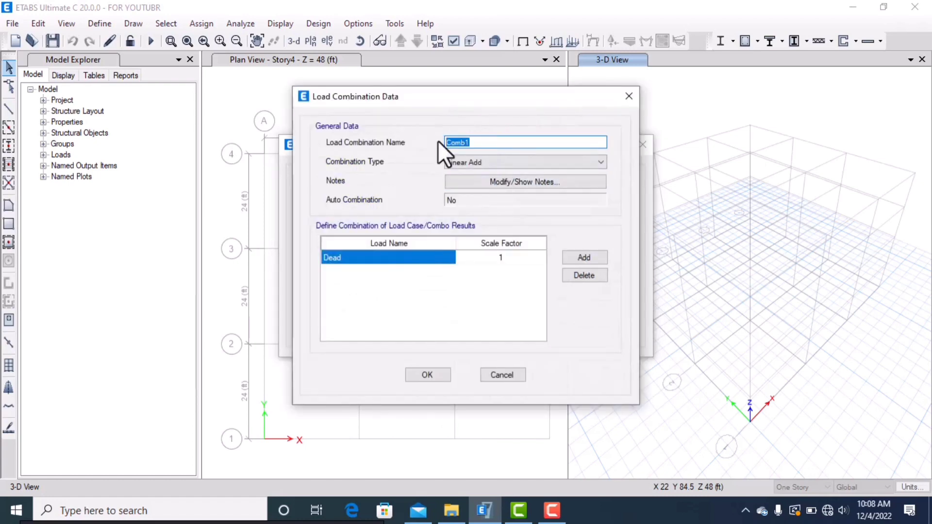
{"action": "left_click_drag", "start_coordinate": [481, 101], "coordinate": [694, 92]}
{"action": "left_click_drag", "start_coordinate": [630, 92], "coordinate": [406, 97]}
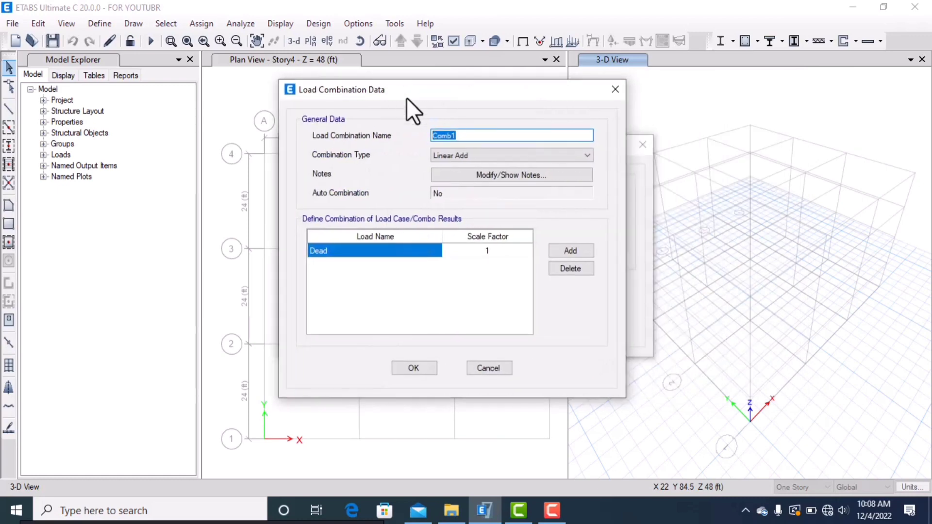
{"action": "left_click", "coordinate": [614, 90]}
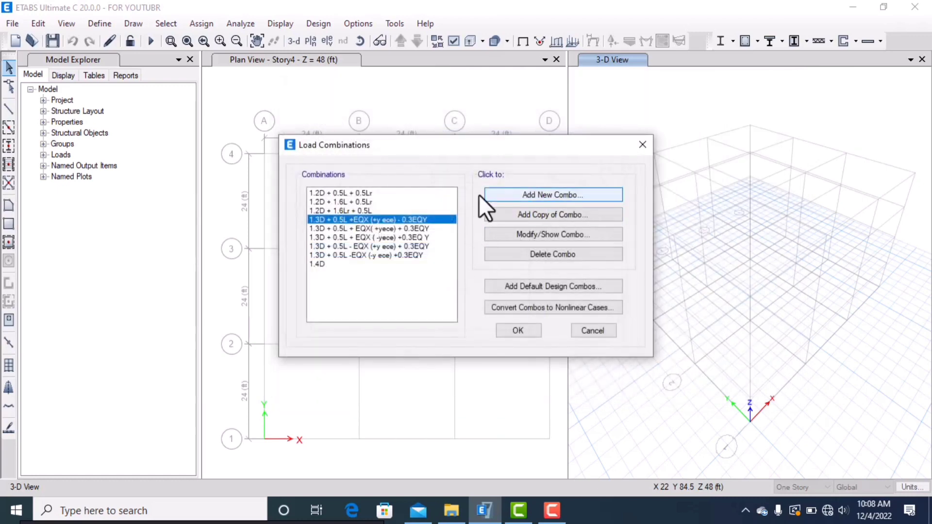
Copy the name of the "1.3D + 0.5L +EQX (+y ece) - 0.3EQY" combination
{"action": "left_click", "coordinate": [544, 234]}
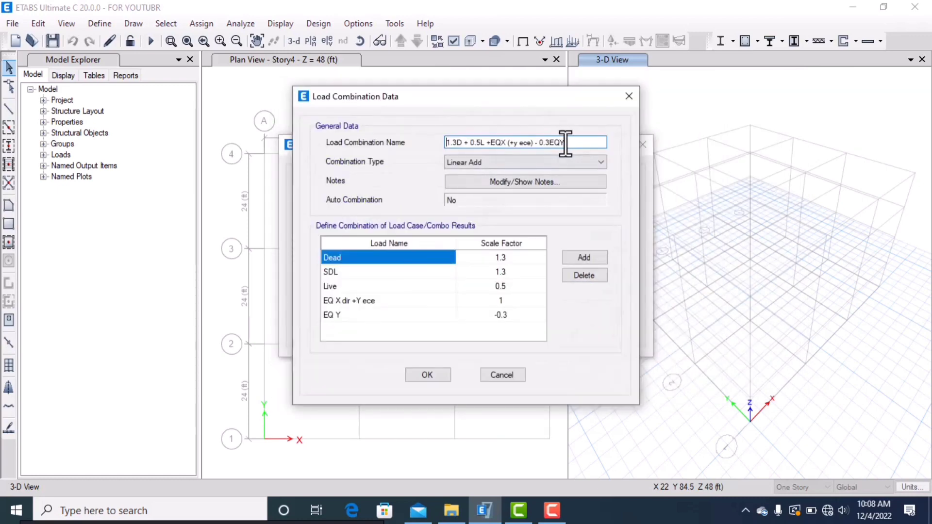
{"action": "left_click_drag", "start_coordinate": [565, 142], "coordinate": [446, 143]}
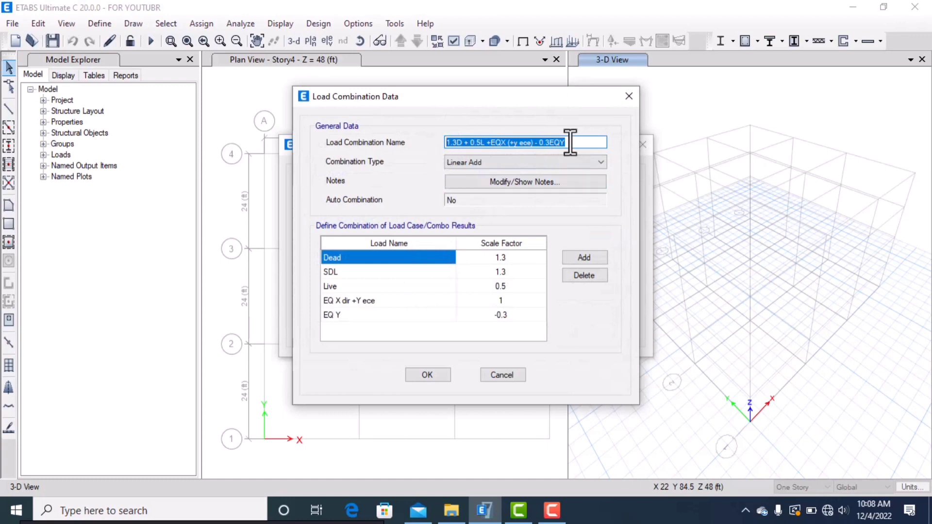
{"action": "left_click", "coordinate": [629, 96]}
Add another load combination and adapt the copied name to "1.3D + 0.5L +EQX (-y ece) - 0.3EQY"
{"action": "left_click", "coordinate": [546, 195]}
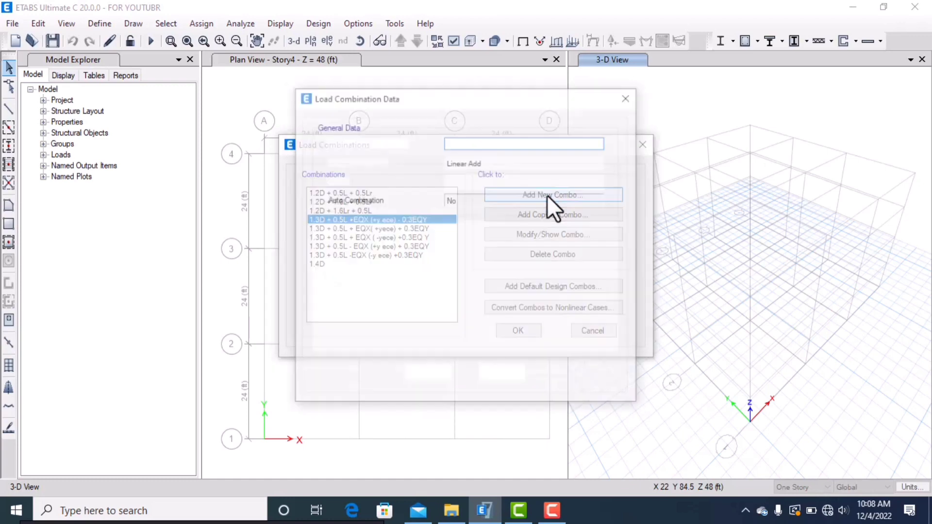
{"action": "left_click_drag", "start_coordinate": [473, 142], "coordinate": [439, 141]}
{"action": "key", "text": "BackSpace"}
{"action": "type", "text": "1.3D + 0.5L +EQX (+y ece) - 1.3EQY"}
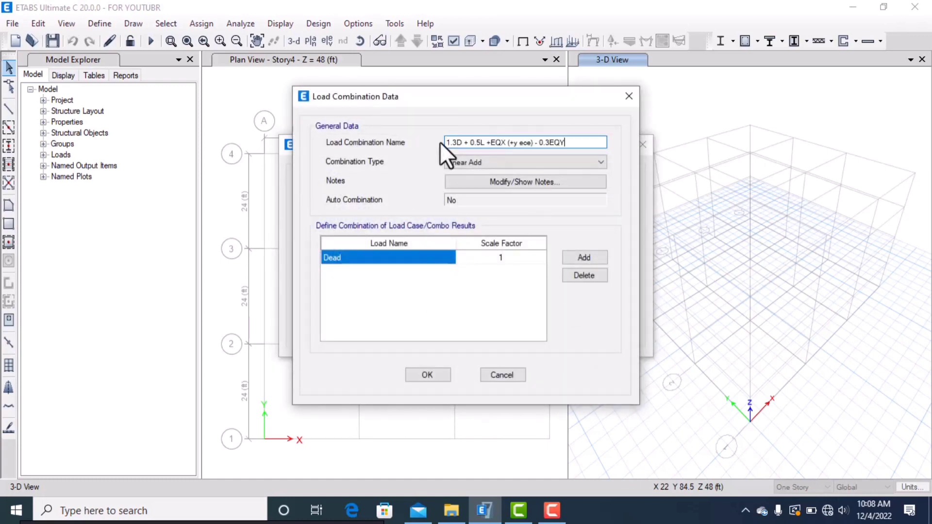
{"action": "left_click", "coordinate": [543, 142]}
{"action": "key", "text": "BackSpace"}
{"action": "type", "text": "0"}
{"action": "left_click", "coordinate": [515, 142]}
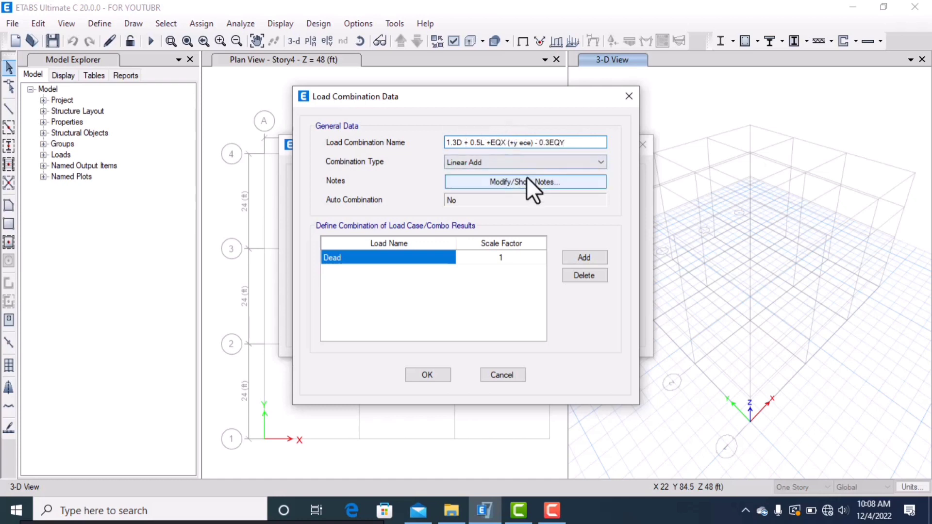
{"action": "key", "text": "BackSpace"}
{"action": "type", "text": "-"}
Set the Dead load's scale factor to 1.3 and add the SDL load with a scale factor of 1.3
{"action": "left_click", "coordinate": [510, 255]}
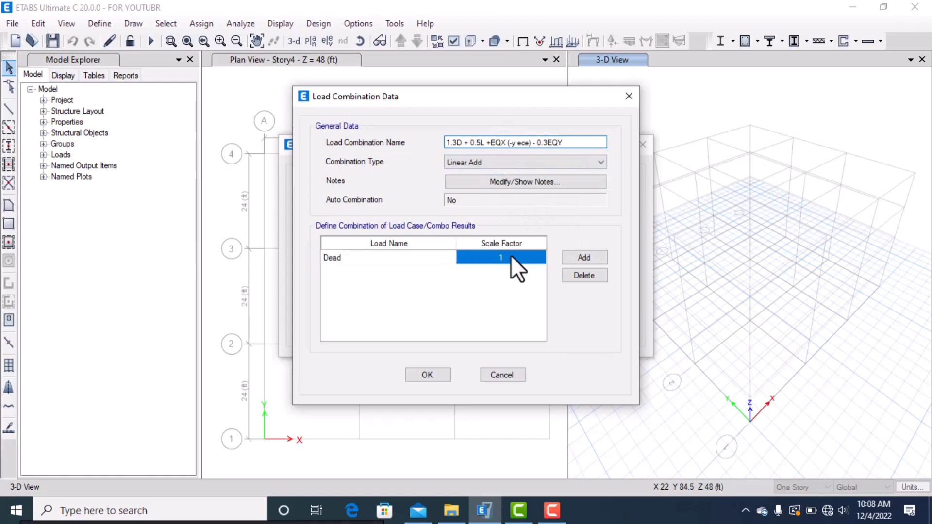
{"action": "left_click", "coordinate": [510, 255]}
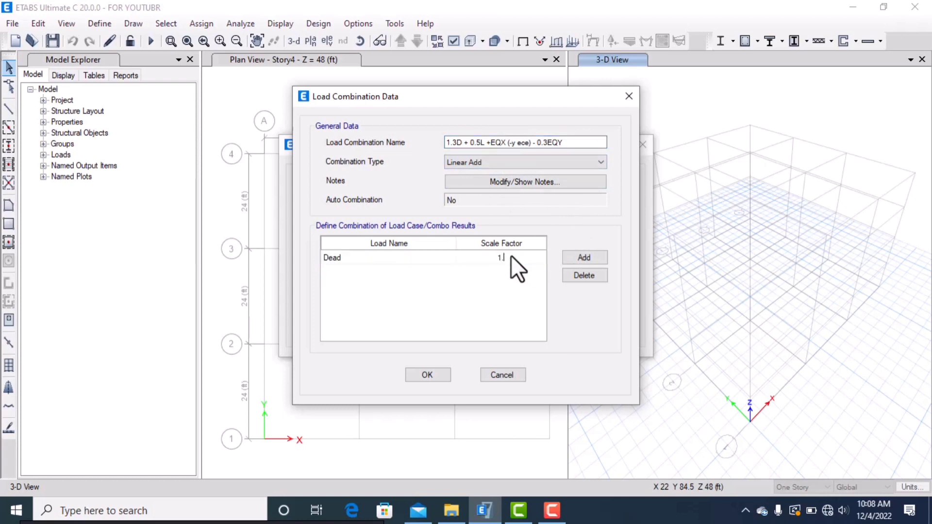
{"action": "type", "text": ".3"}
{"action": "left_click", "coordinate": [566, 257]}
{"action": "left_click", "coordinate": [398, 272]}
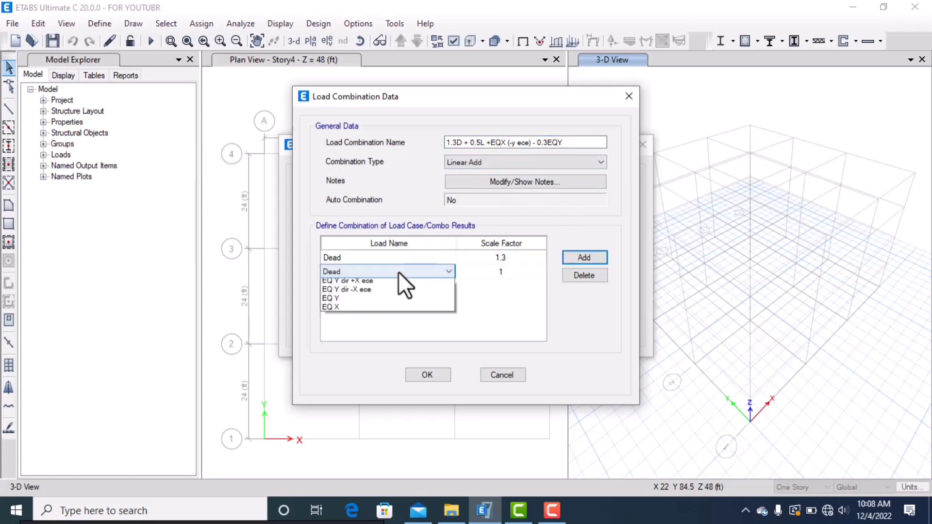
{"action": "left_click", "coordinate": [374, 399]}
{"action": "left_click", "coordinate": [506, 268]}
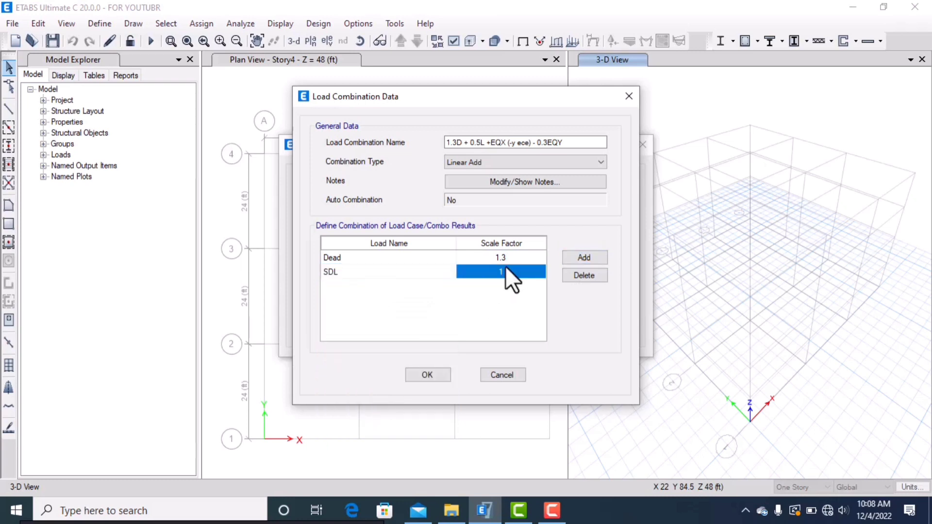
{"action": "left_click", "coordinate": [505, 269]}
{"action": "type", "text": ".3"}
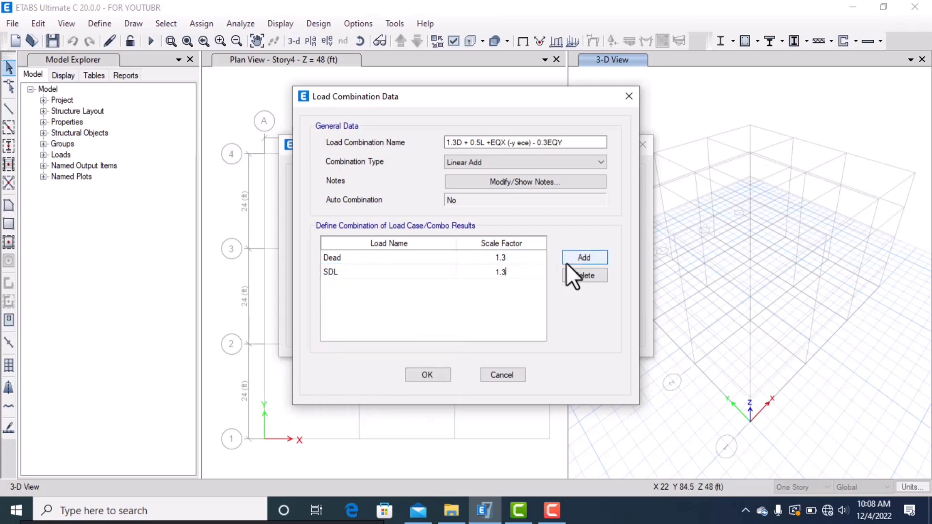
Add the Live load to the combination with a scale factor of 0.5
{"action": "left_click", "coordinate": [567, 261]}
{"action": "left_click", "coordinate": [377, 286]}
{"action": "left_click", "coordinate": [364, 386]}
{"action": "left_click", "coordinate": [502, 285]}
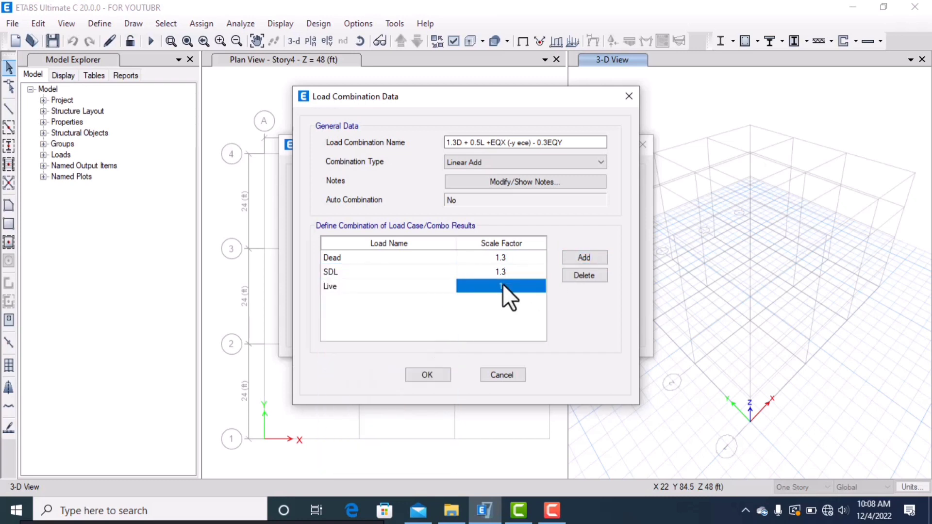
{"action": "type", "text": "0."}
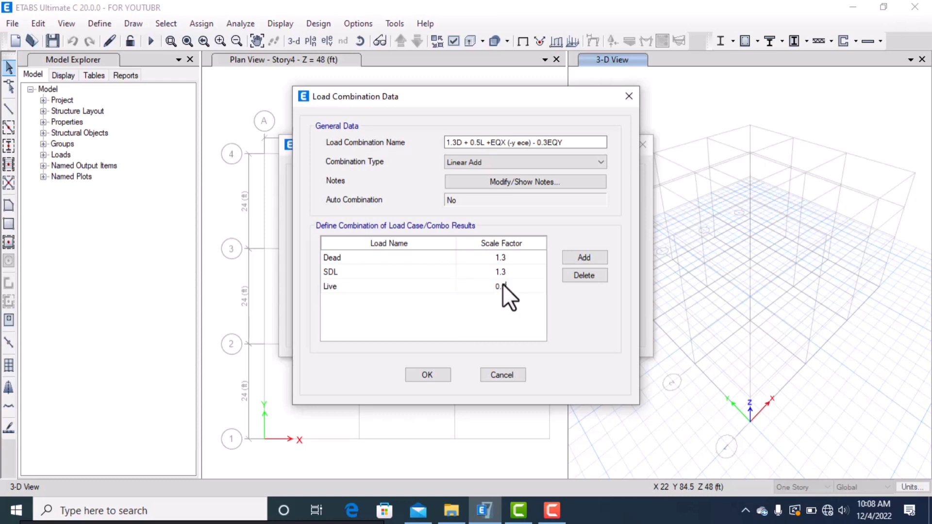
{"action": "type", "text": "5"}
Add the EQ X dir -Y ece load to the combination with a scale factor of 1
{"action": "left_click", "coordinate": [584, 257]}
{"action": "left_click", "coordinate": [407, 298]}
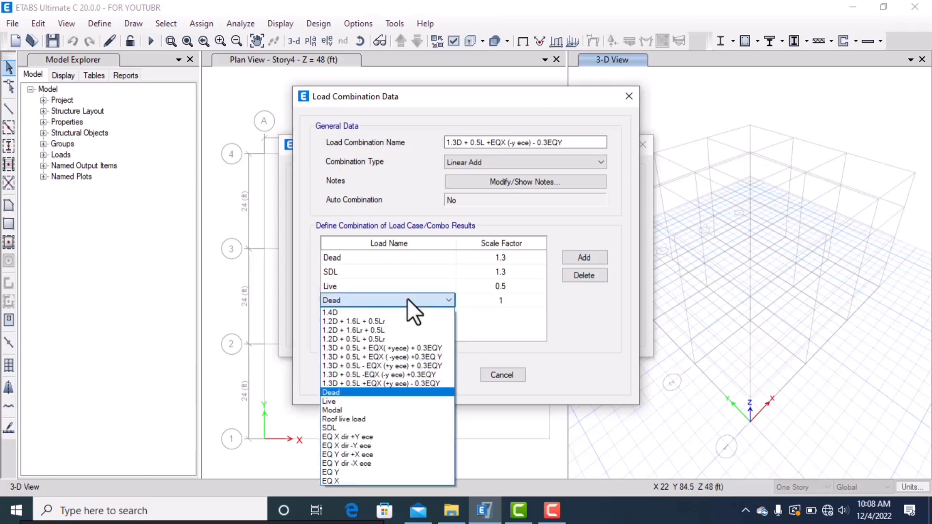
{"action": "left_click", "coordinate": [386, 444]}
Add the EQ Y load to the combination with a scale factor of -0.3
{"action": "left_click", "coordinate": [579, 258]}
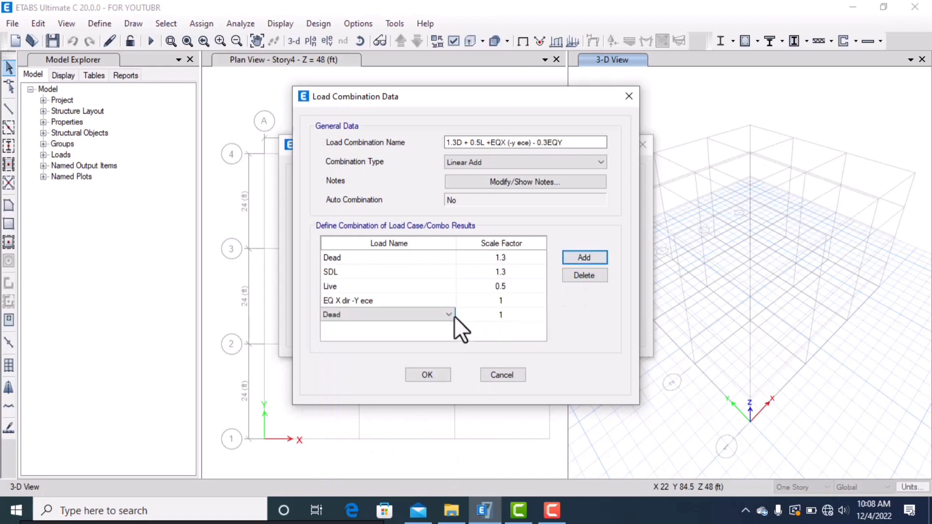
{"action": "left_click", "coordinate": [449, 315]}
{"action": "left_click", "coordinate": [396, 487]}
{"action": "left_click", "coordinate": [508, 312]}
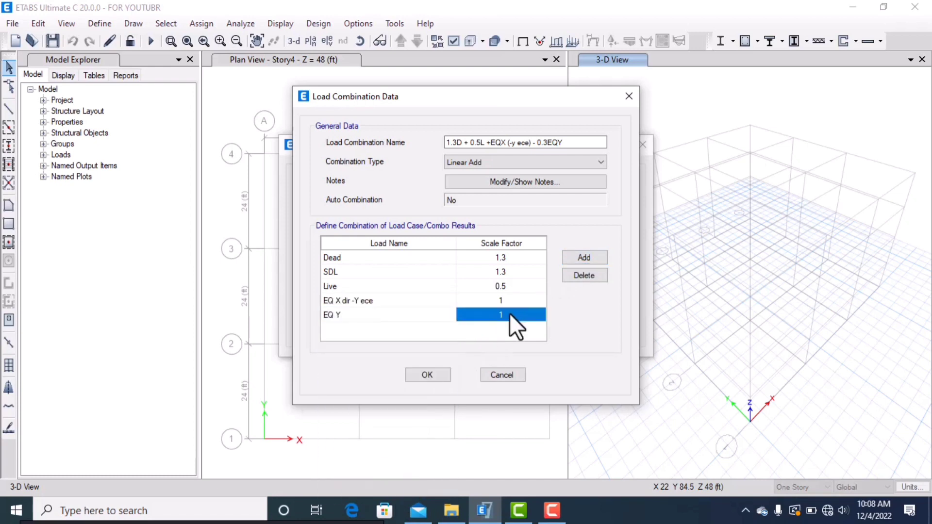
{"action": "left_click", "coordinate": [509, 313]}
{"action": "type", "text": "-0"}
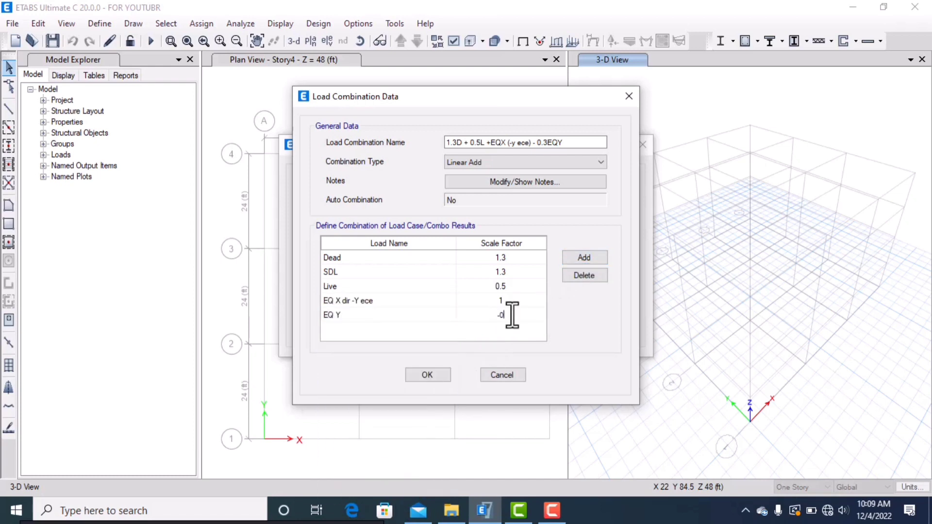
{"action": "type", "text": ".3"}
Copy the name "1.3D + 0.5L +EQX (-y ece) - 0.3EQY" and save the combination
{"action": "left_click_drag", "start_coordinate": [563, 142], "coordinate": [448, 142]}
{"action": "key", "text": "ctrl+c"}
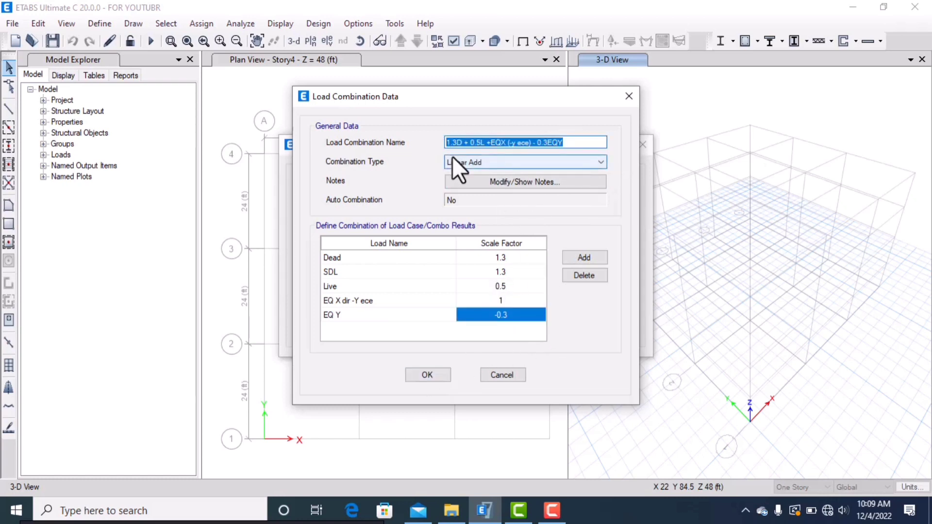
{"action": "left_click", "coordinate": [430, 374]}
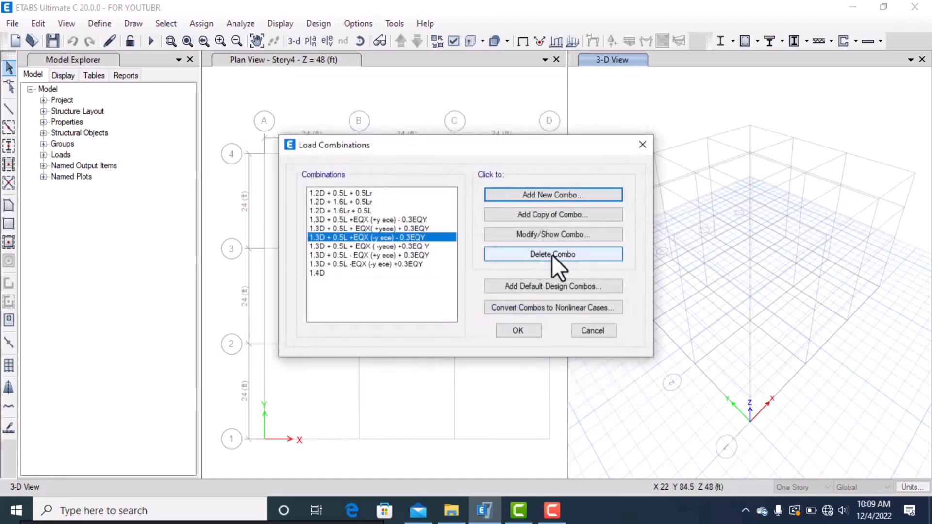
Add another load combination and adapt the copied name to "1.3D + 0.5L -EQX (+y ece) - 0.3EQY"
{"action": "left_click", "coordinate": [553, 194]}
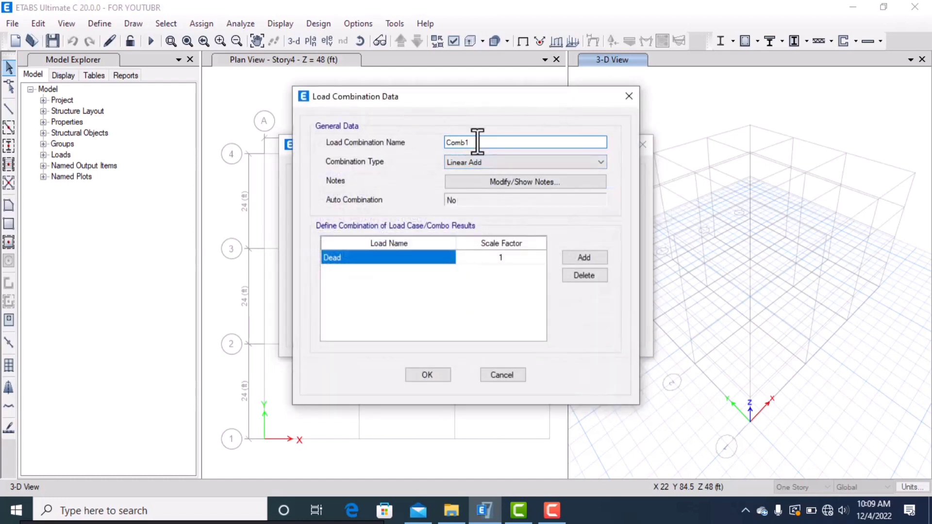
{"action": "left_click_drag", "start_coordinate": [476, 142], "coordinate": [397, 132]}
{"action": "key", "text": "BackSpace"}
{"action": "key", "text": "ctrl+v"}
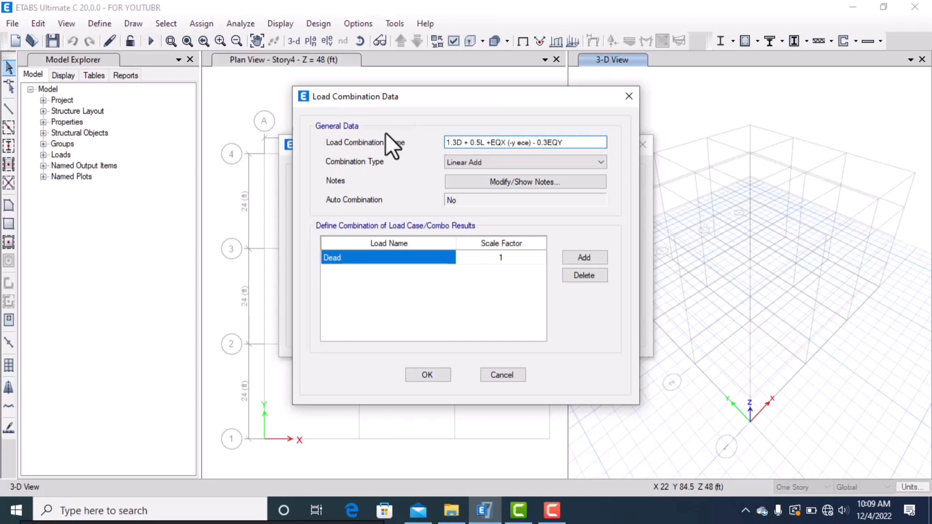
{"action": "left_click", "coordinate": [494, 142]}
{"action": "key", "text": "BackSpace"}
{"action": "type", "text": "-"}
{"action": "left_click", "coordinate": [506, 142]}
{"action": "key", "text": "BackSpace"}
{"action": "type", "text": "+"}
Set the Dead load's scale factor to 1.3 and add a Live load with a scale factor of 1.3
{"action": "left_click", "coordinate": [479, 256]}
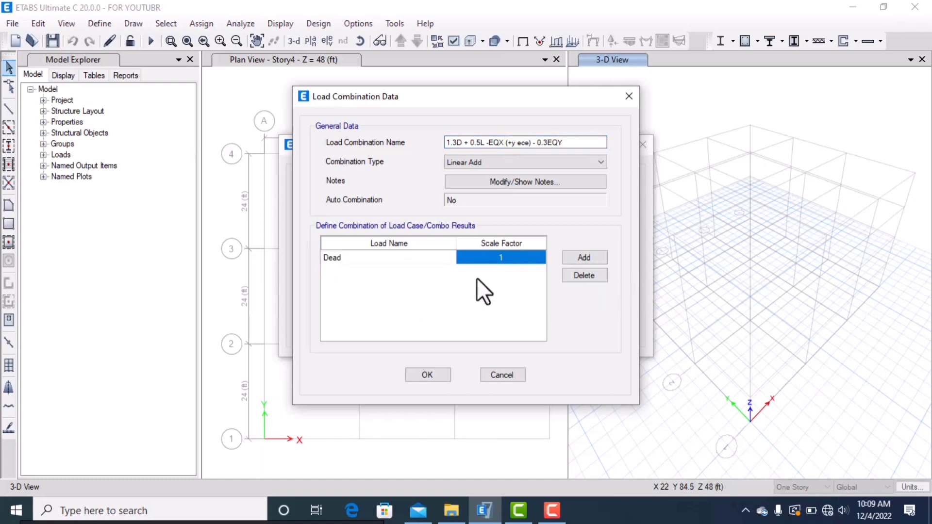
{"action": "type", "text": "1.3"}
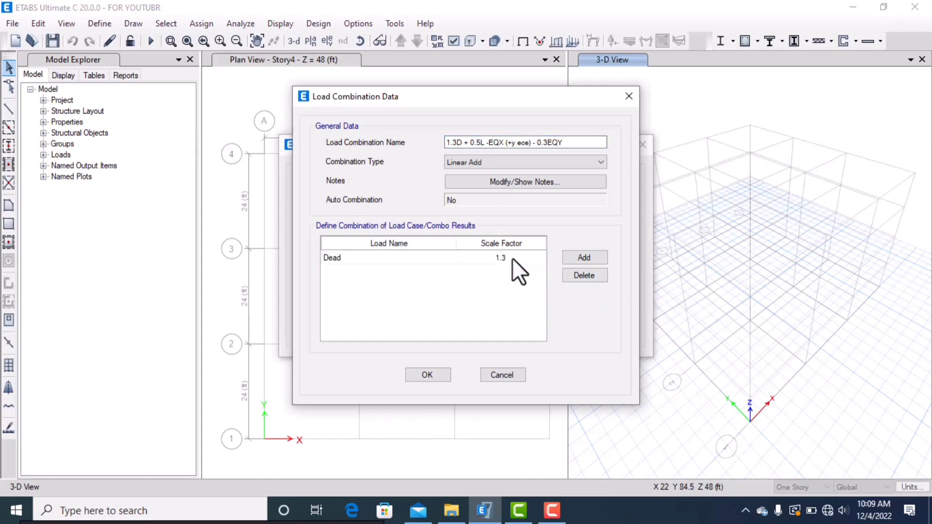
{"action": "left_click", "coordinate": [585, 257]}
{"action": "left_click", "coordinate": [406, 276]}
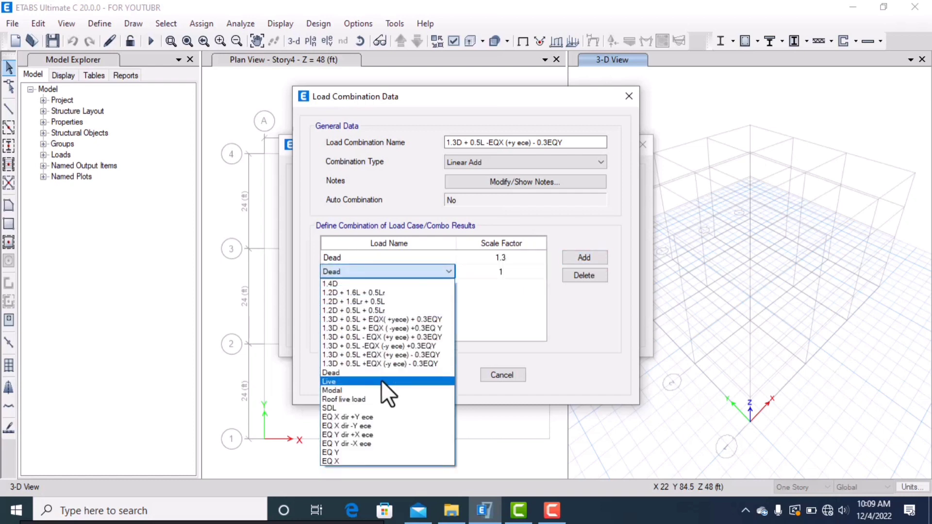
{"action": "left_click", "coordinate": [380, 380]}
{"action": "left_click", "coordinate": [495, 273]}
{"action": "left_click", "coordinate": [495, 273]}
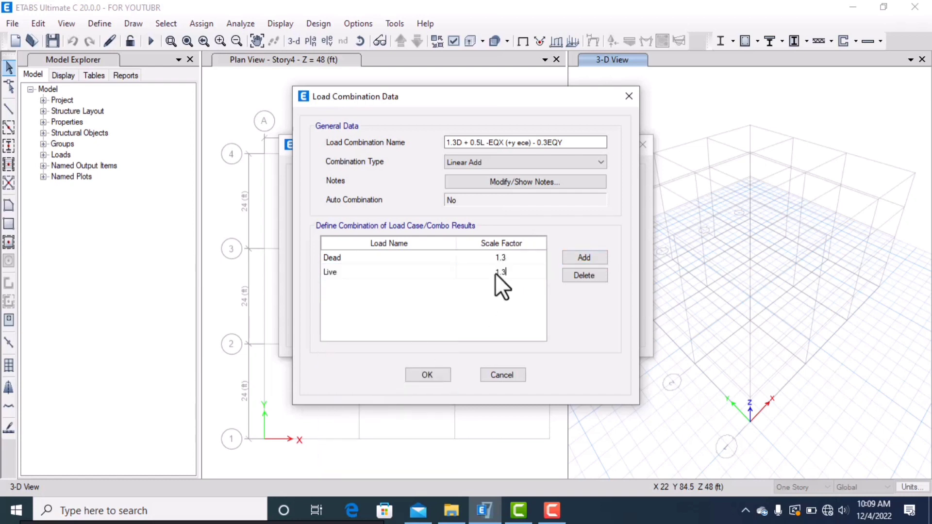
{"action": "type", "text": ".3"}
Add a further Live load row to the combination with a scale factor of 0.5
{"action": "left_click", "coordinate": [584, 257]}
{"action": "left_click", "coordinate": [407, 286]}
{"action": "left_click", "coordinate": [398, 393]}
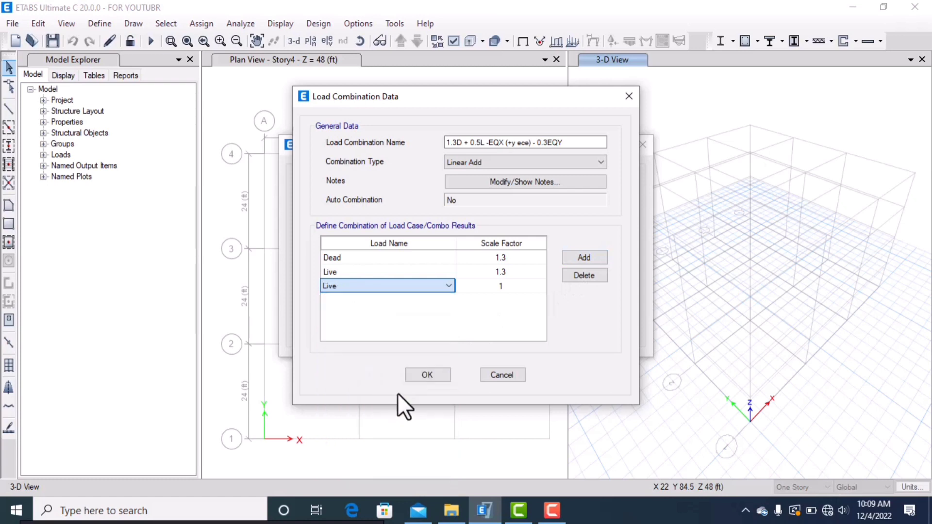
{"action": "left_click", "coordinate": [511, 290]}
{"action": "type", "text": "0.5"}
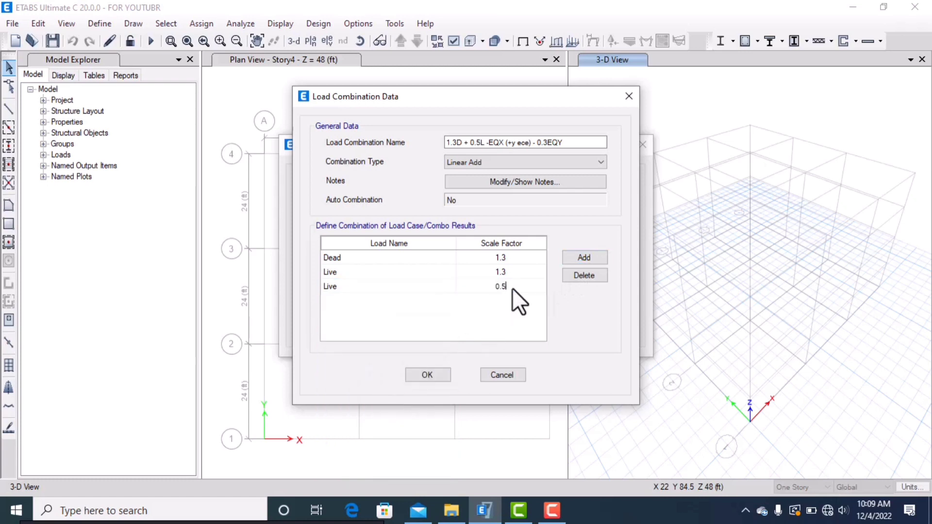
Add the EQ X dir +Y ece load to the combination with a scale factor of -1
{"action": "left_click", "coordinate": [581, 258]}
{"action": "left_click", "coordinate": [403, 301]}
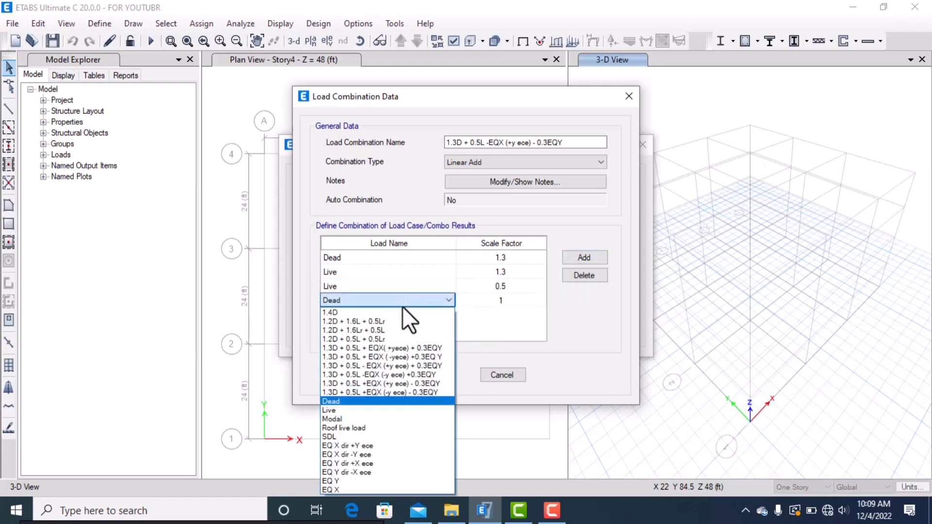
{"action": "left_click", "coordinate": [391, 452]}
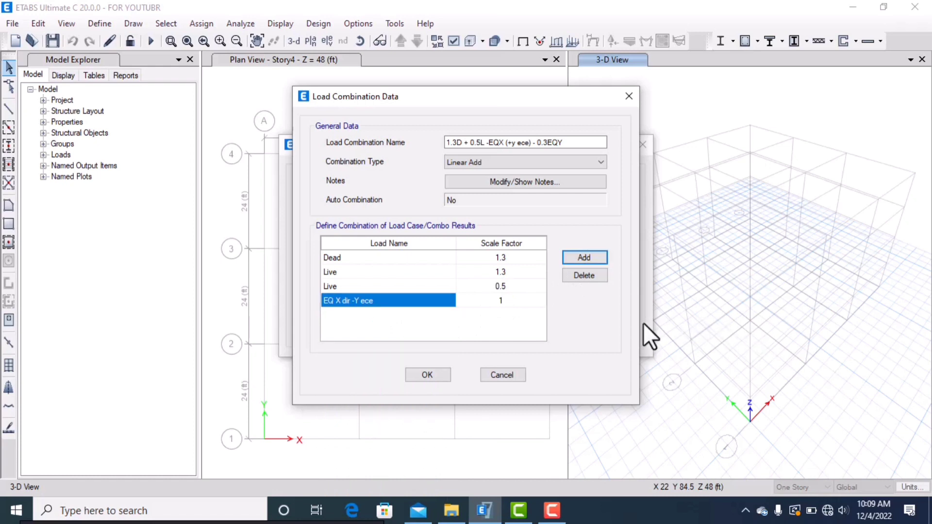
{"action": "left_click", "coordinate": [405, 300]}
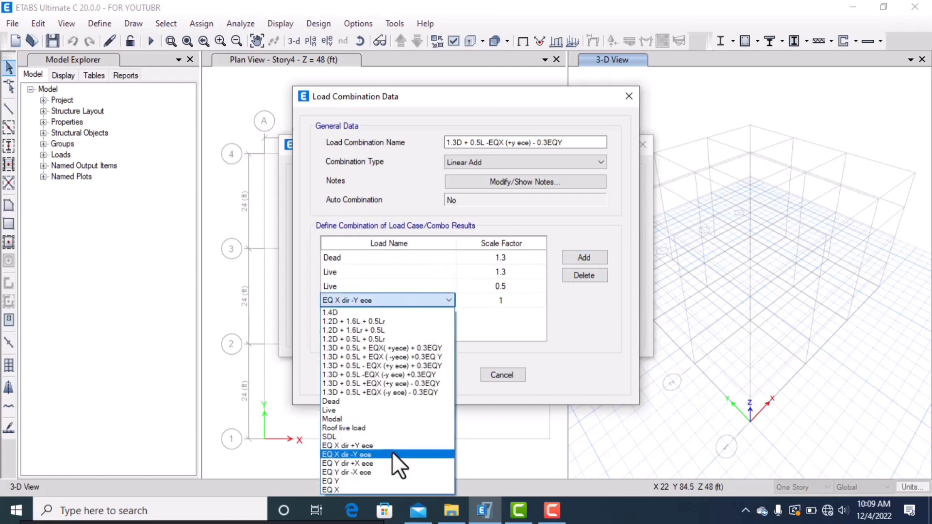
{"action": "left_click", "coordinate": [392, 436]}
{"action": "left_click", "coordinate": [386, 302]}
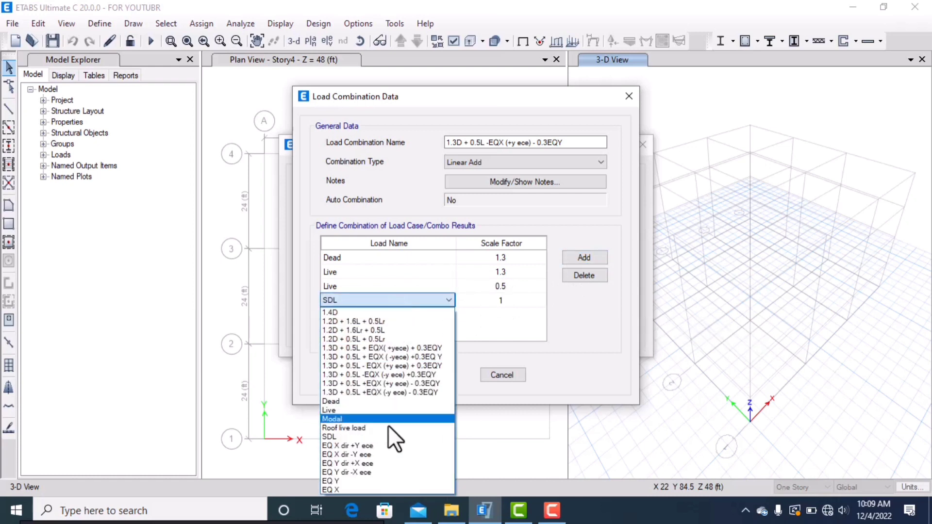
{"action": "left_click", "coordinate": [379, 447]}
{"action": "left_click", "coordinate": [497, 299]}
{"action": "type", "text": "-1"}
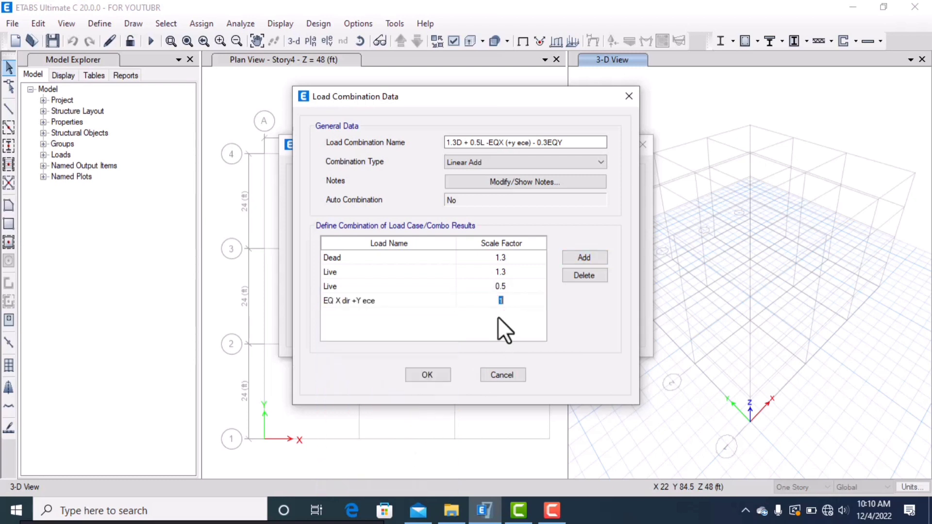
Add the EQ Y load with a scale factor of -0.3 and save the combination
{"action": "left_click", "coordinate": [576, 257]}
{"action": "left_click", "coordinate": [447, 315]}
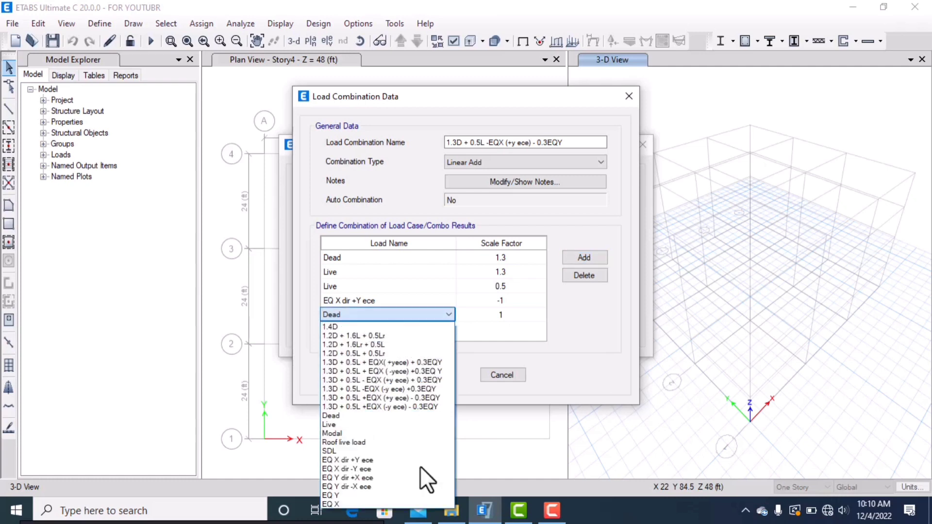
{"action": "left_click", "coordinate": [408, 494]}
{"action": "left_click", "coordinate": [496, 314]}
{"action": "left_click", "coordinate": [497, 313]}
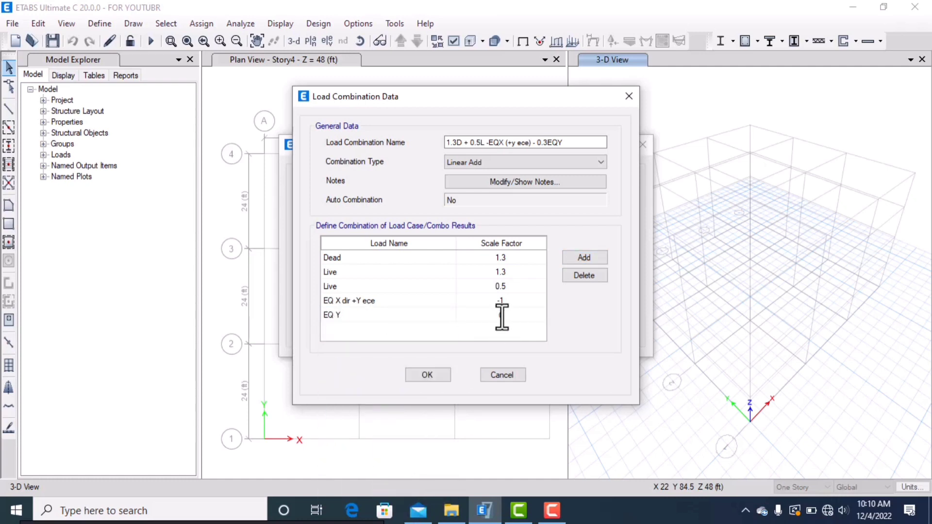
{"action": "type", "text": "-0.3"}
{"action": "left_click", "coordinate": [427, 375]}
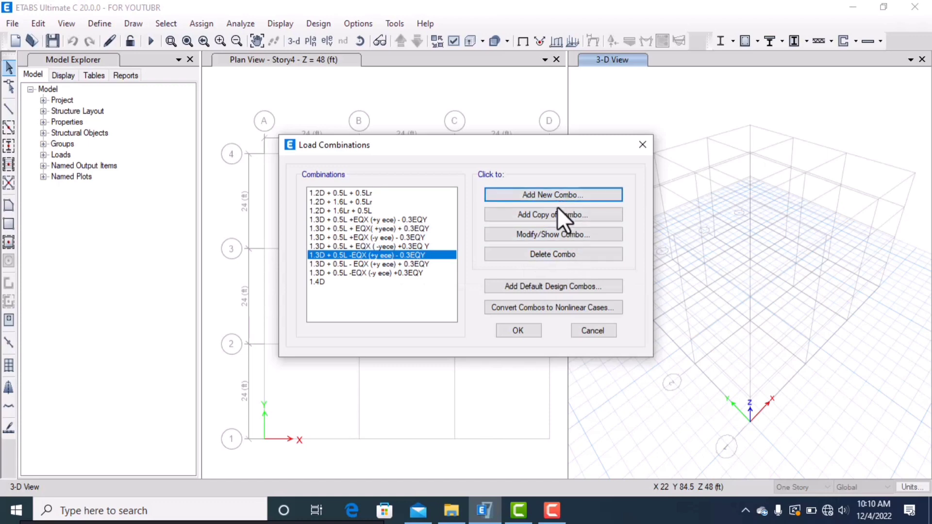
Reopen the "1.3D + 0.5L -EQX (+y ece) - 0.3EQY" combination, copy its name and close it
{"action": "left_click", "coordinate": [553, 235]}
{"action": "left_click_drag", "start_coordinate": [563, 142], "coordinate": [468, 176]}
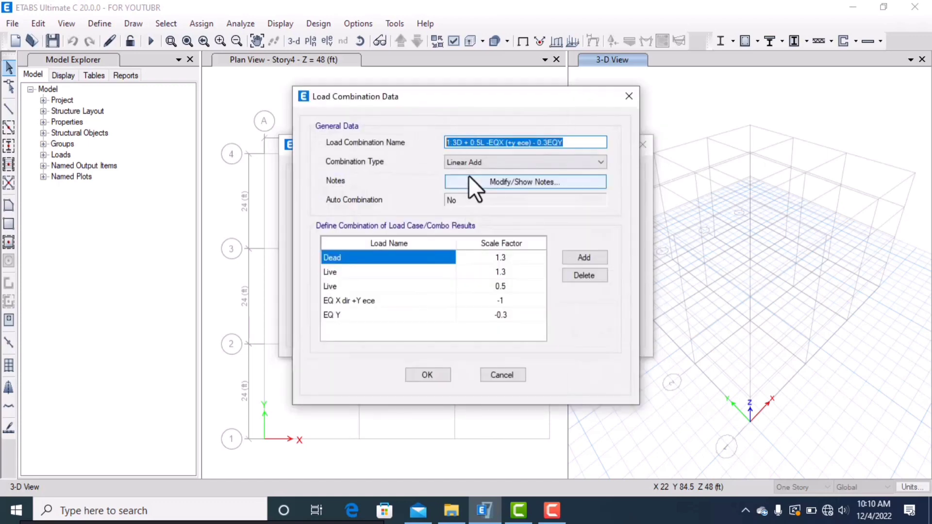
{"action": "left_click", "coordinate": [427, 374]}
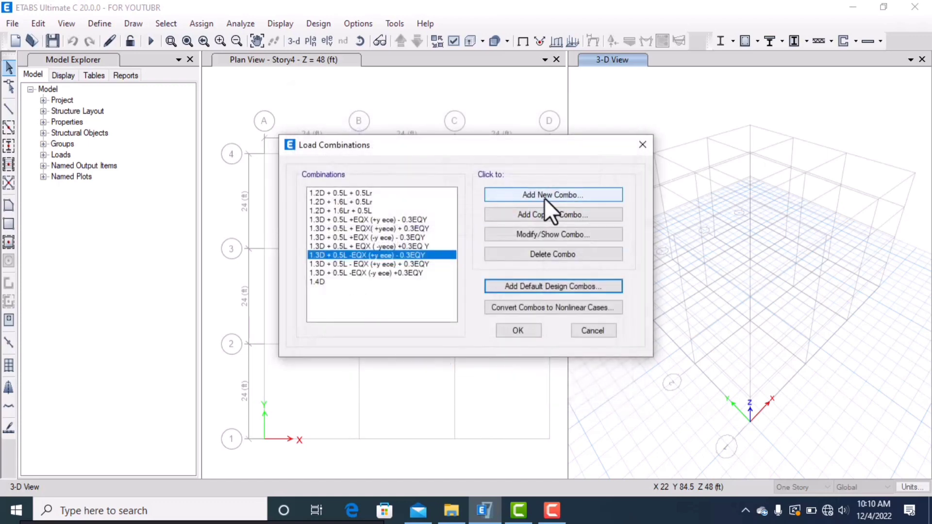
Add another load combination and adapt the copied name to "1.3D + 0.5L -EQX (-y ece) - 0.3EQY"
{"action": "left_click", "coordinate": [548, 194]}
{"action": "left_click_drag", "start_coordinate": [493, 142], "coordinate": [441, 144]}
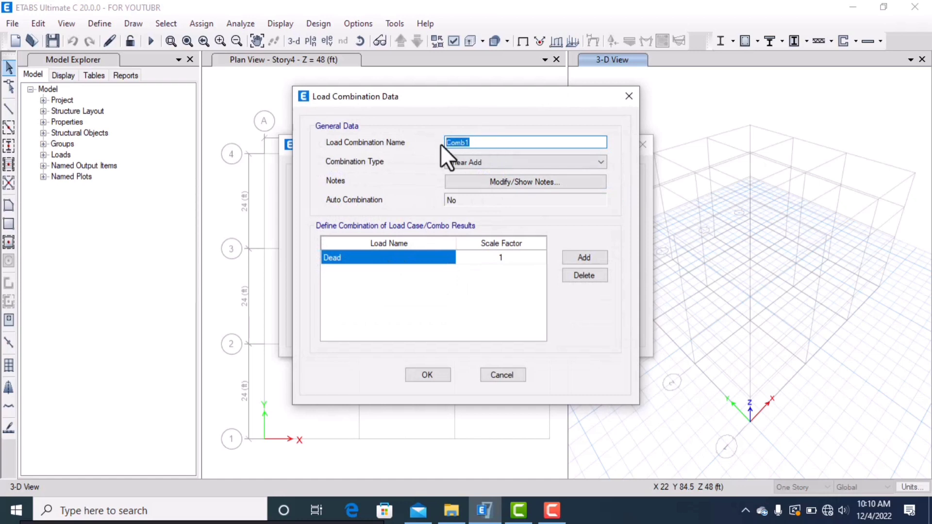
{"action": "type", "text": "1.3D + 0.5L -EQX (+ ecc) - 0.3EQY"}
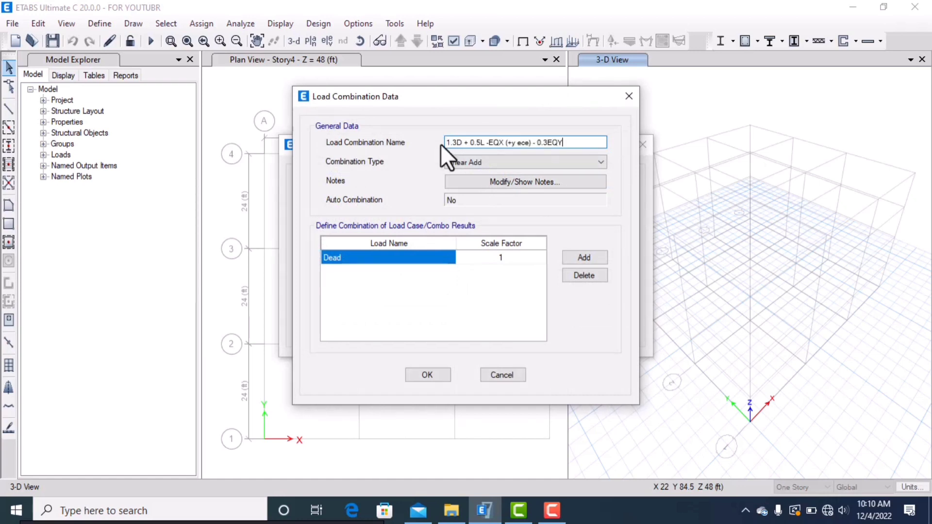
{"action": "left_click", "coordinate": [514, 144]}
{"action": "type", "text": "/"}
Set the Dead load's scale factor to 1.3 and add the SDL load with a scale factor of 1.3
{"action": "left_click", "coordinate": [505, 264]}
{"action": "type", "text": "1."}
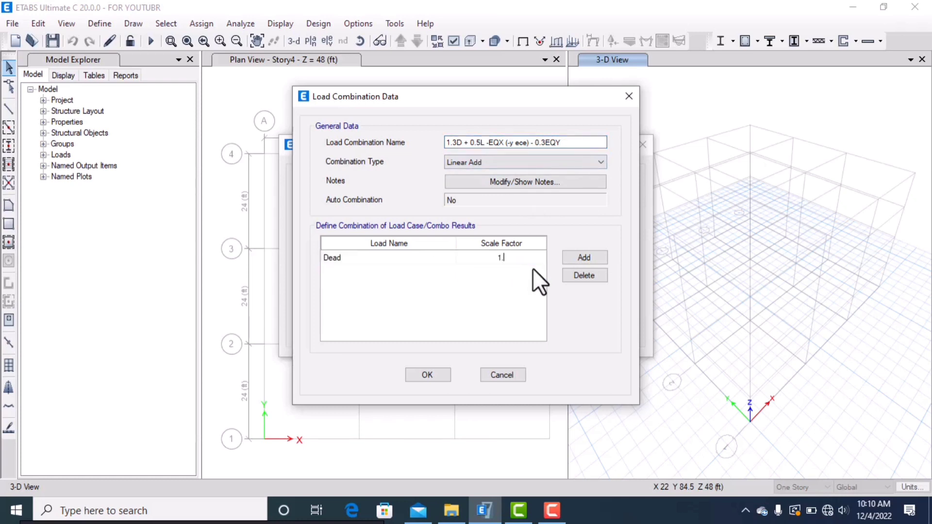
{"action": "type", "text": "3"}
{"action": "left_click", "coordinate": [584, 257]}
{"action": "left_click", "coordinate": [435, 271]}
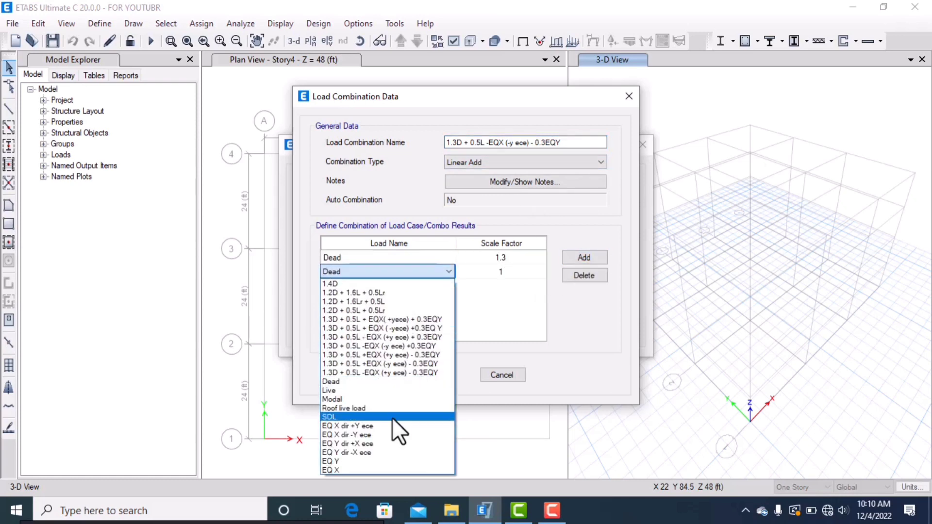
{"action": "left_click", "coordinate": [384, 417]}
{"action": "left_click", "coordinate": [505, 274]}
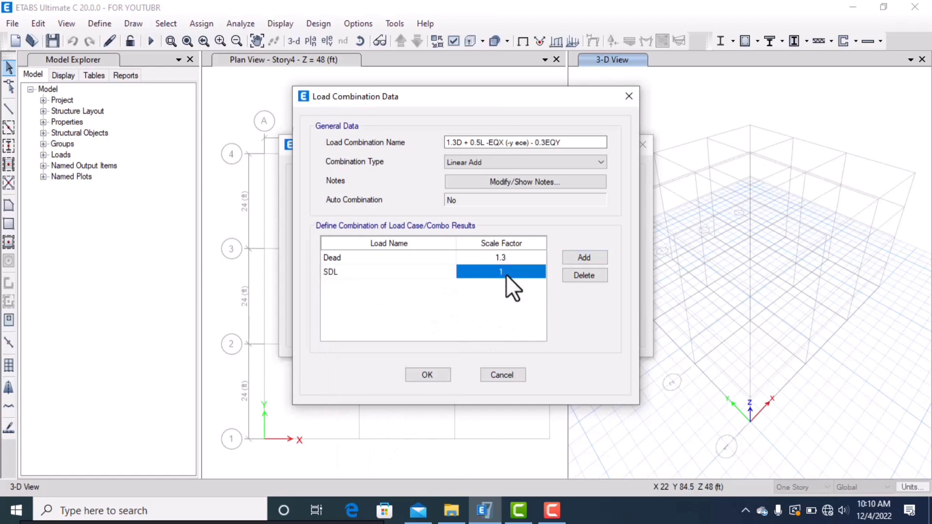
{"action": "type", "text": "1"}
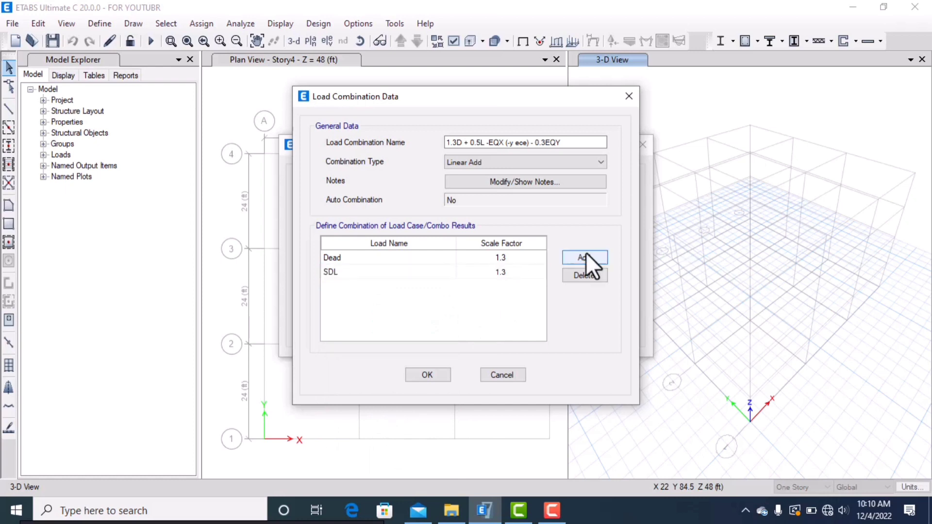
Add the Live load to the combination with a scale factor of 0.5
{"action": "left_click", "coordinate": [584, 257]}
{"action": "left_click", "coordinate": [436, 285]}
{"action": "left_click", "coordinate": [365, 412]}
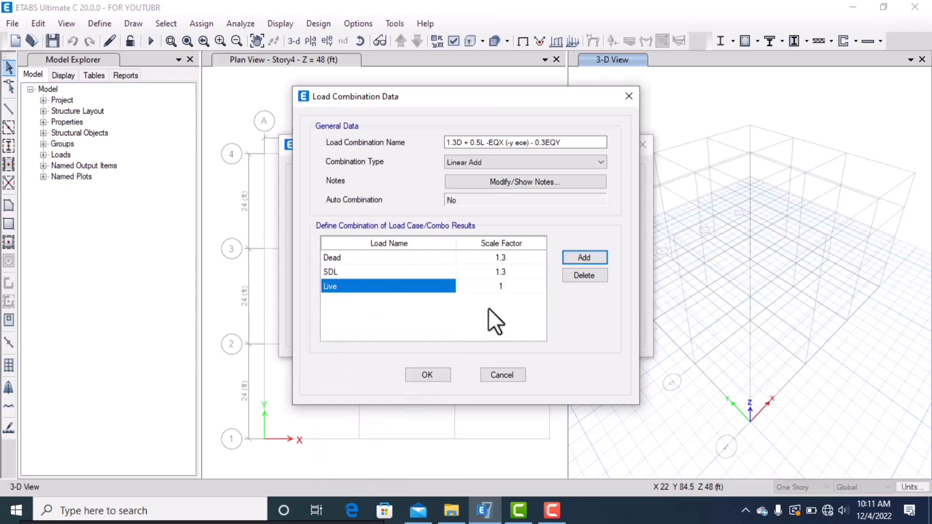
{"action": "left_click", "coordinate": [510, 285]}
{"action": "type", "text": "0.5"}
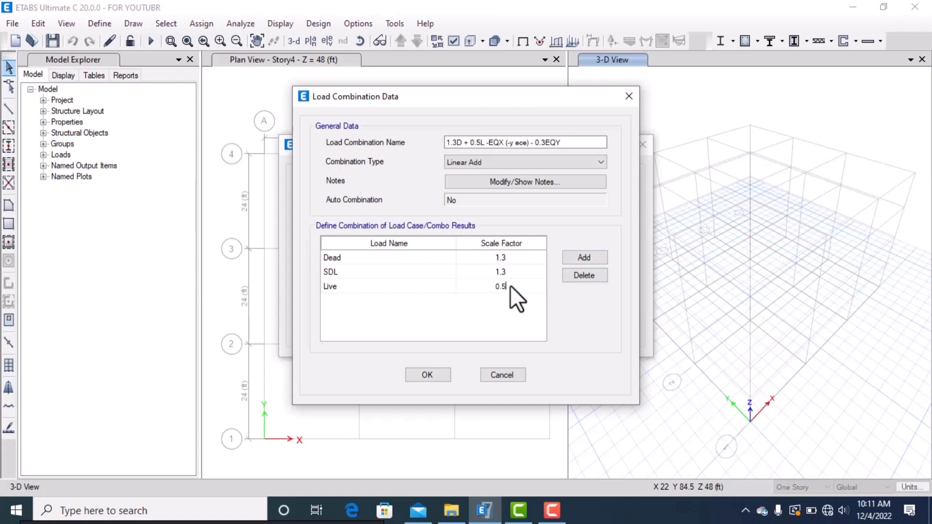
Add the EQ X dir -Y ece load to the combination with a scale factor of -1
{"action": "left_click", "coordinate": [490, 300]}
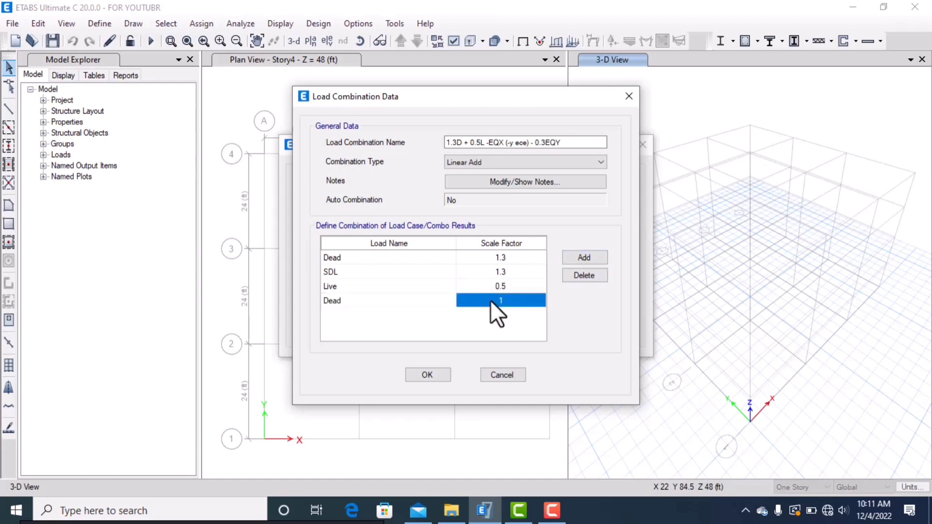
{"action": "left_click", "coordinate": [493, 299]}
{"action": "left_click", "coordinate": [435, 300]}
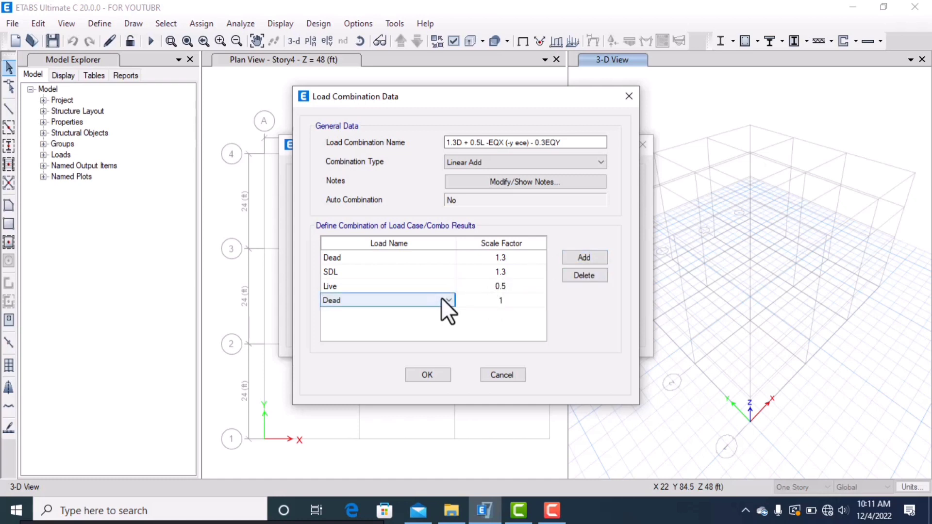
{"action": "left_click", "coordinate": [443, 299]}
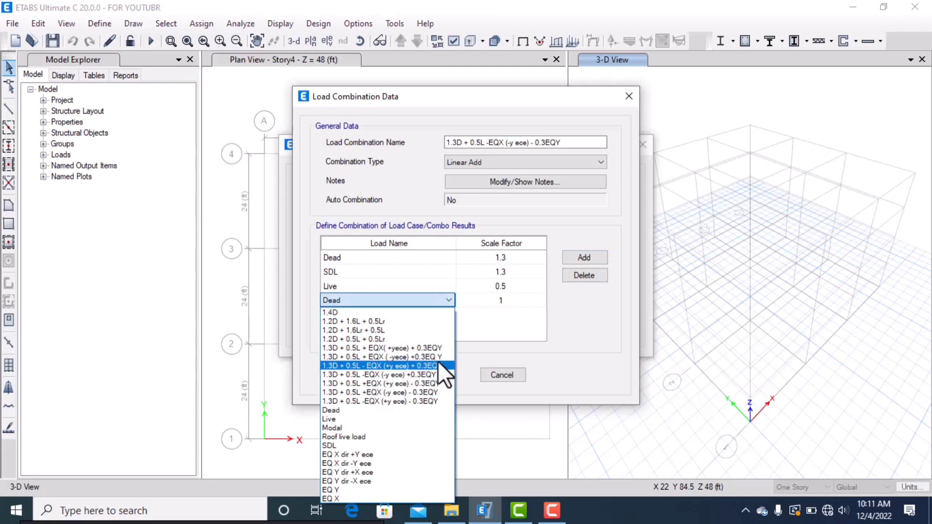
{"action": "left_click", "coordinate": [392, 461]}
{"action": "left_click", "coordinate": [492, 295]}
{"action": "left_click", "coordinate": [492, 295]}
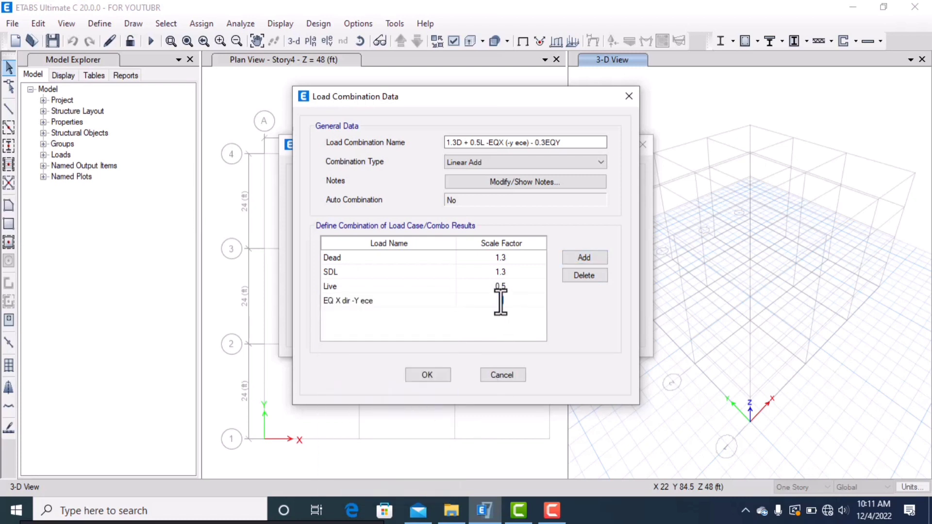
{"action": "type", "text": "-1"}
{"action": "key", "text": "Return"}
Add the EQ Y load to the combination with a scale factor of -0.3 and save the combination
{"action": "left_click", "coordinate": [584, 257]}
{"action": "left_click", "coordinate": [446, 315]}
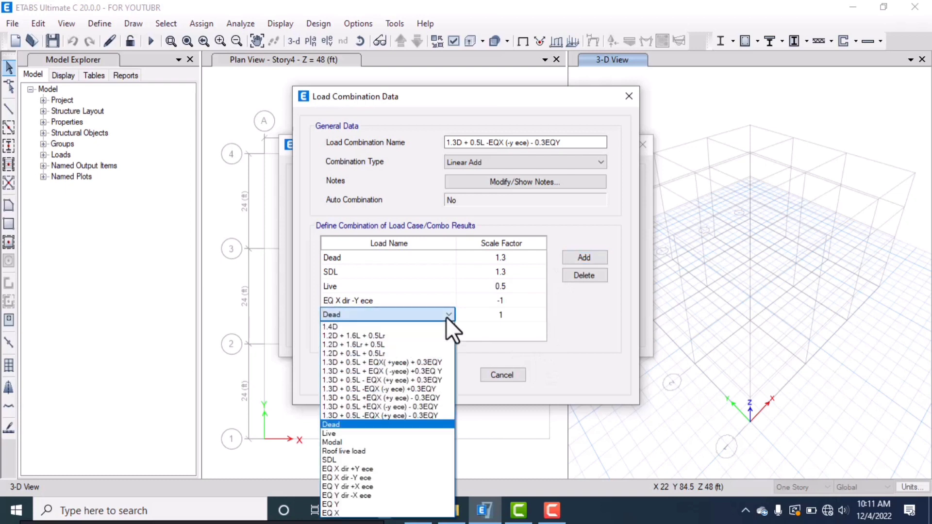
{"action": "left_click", "coordinate": [379, 514]}
{"action": "left_click", "coordinate": [492, 313]}
{"action": "left_click", "coordinate": [493, 313]}
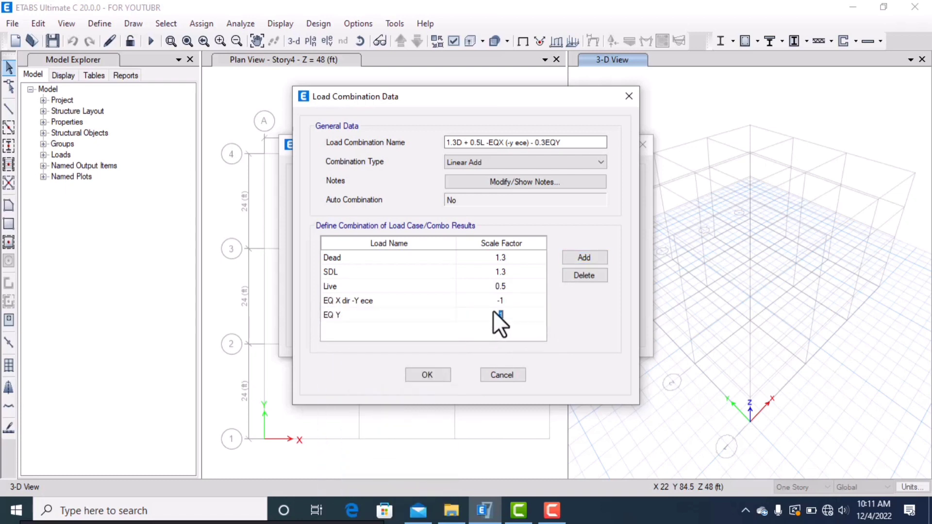
{"action": "type", "text": "-0.1"}
{"action": "type", "text": "31"}
{"action": "key", "text": "BackSpace"}
{"action": "left_click", "coordinate": [427, 374]}
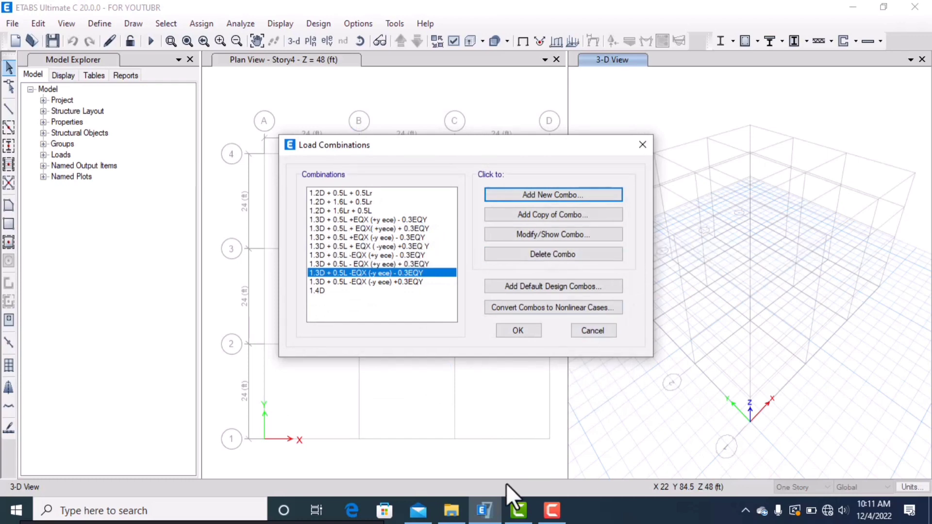
Switch to the load combinations PDF in Edge and tick off the four X-direction diagrams with -0.3Y using the pen
{"action": "left_click", "coordinate": [352, 511]}
{"action": "scroll", "coordinate": [427, 343], "scroll_direction": "down", "scroll_amount": 1}
{"action": "scroll", "coordinate": [427, 343], "scroll_direction": "up", "scroll_amount": 4}
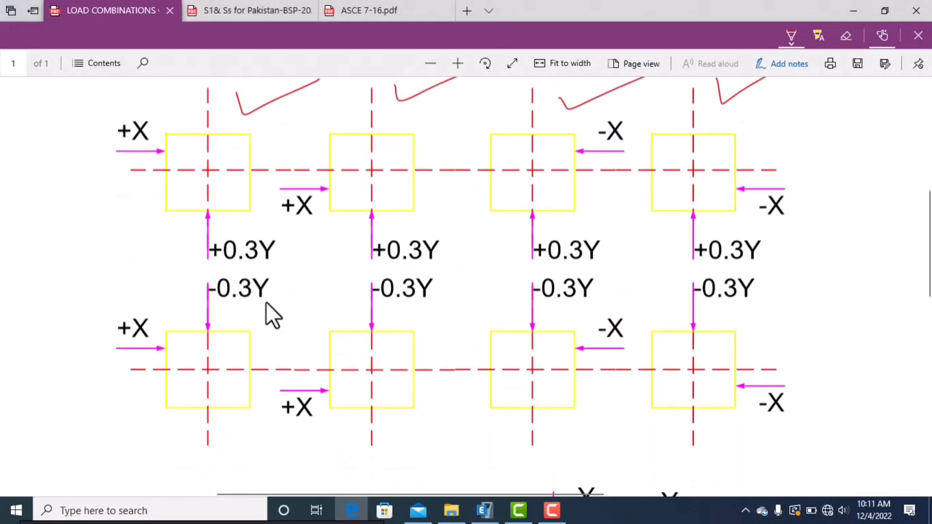
{"action": "left_click_drag", "start_coordinate": [165, 298], "coordinate": [242, 290]}
{"action": "left_click_drag", "start_coordinate": [359, 314], "coordinate": [375, 302]}
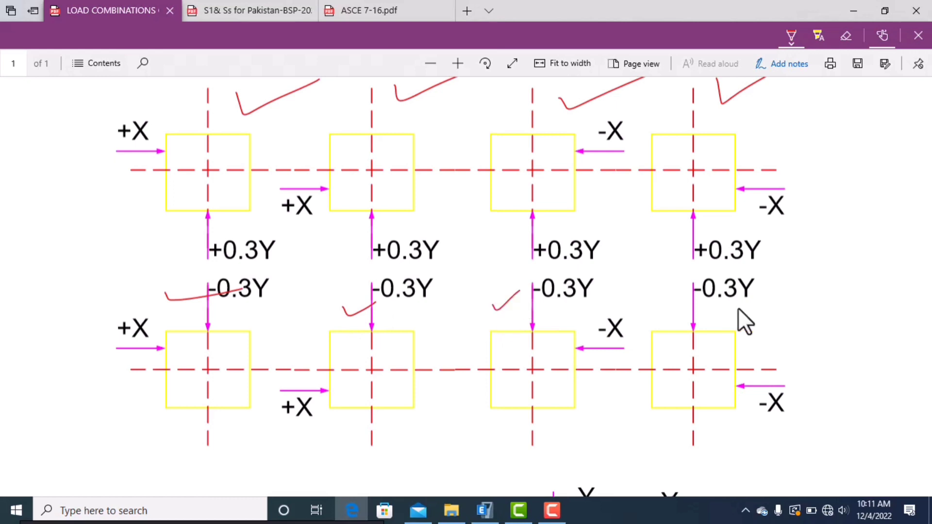
{"action": "left_click_drag", "start_coordinate": [766, 309], "coordinate": [785, 301]}
Review the ticked X-direction diagrams and examine the Y-direction diagrams combined with +0.3X and -0.3X
{"action": "scroll", "coordinate": [626, 237], "scroll_direction": "down", "scroll_amount": 5}
{"action": "scroll", "coordinate": [623, 269], "scroll_direction": "up", "scroll_amount": 5}
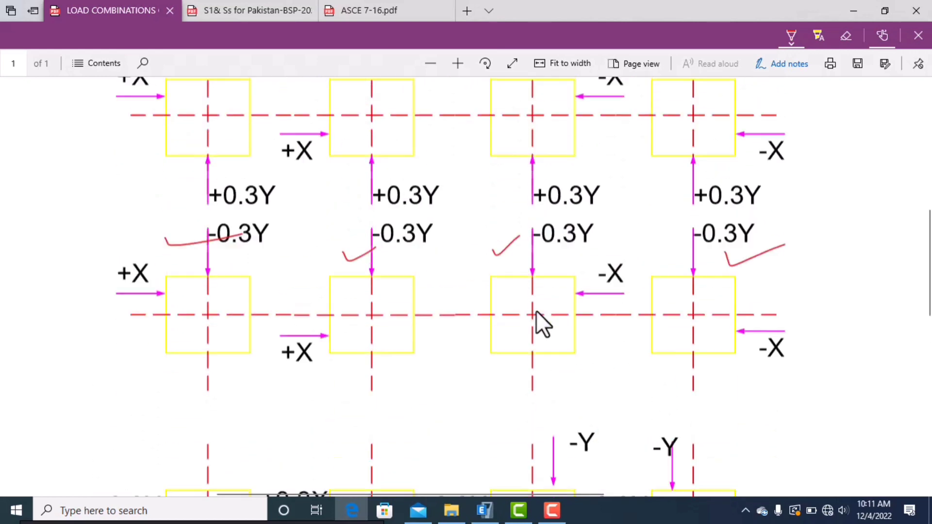
{"action": "scroll", "coordinate": [447, 305], "scroll_direction": "down", "scroll_amount": 1}
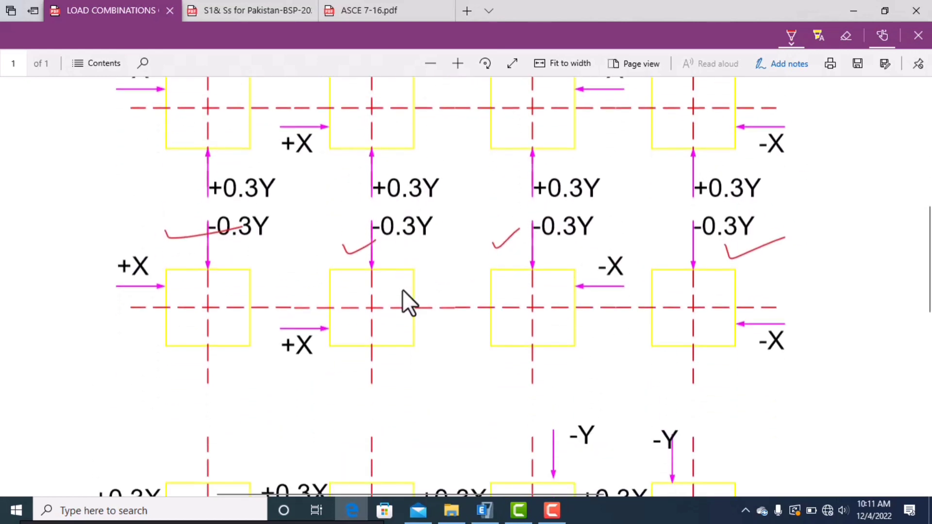
{"action": "scroll", "coordinate": [408, 302], "scroll_direction": "up", "scroll_amount": 1}
{"action": "scroll", "coordinate": [363, 189], "scroll_direction": "up", "scroll_amount": 1}
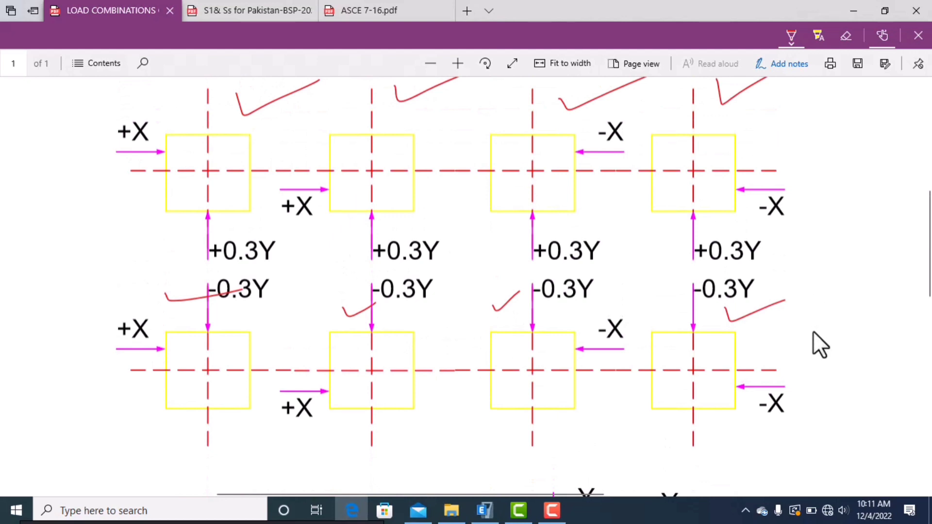
{"action": "scroll", "coordinate": [233, 246], "scroll_direction": "down", "scroll_amount": 3}
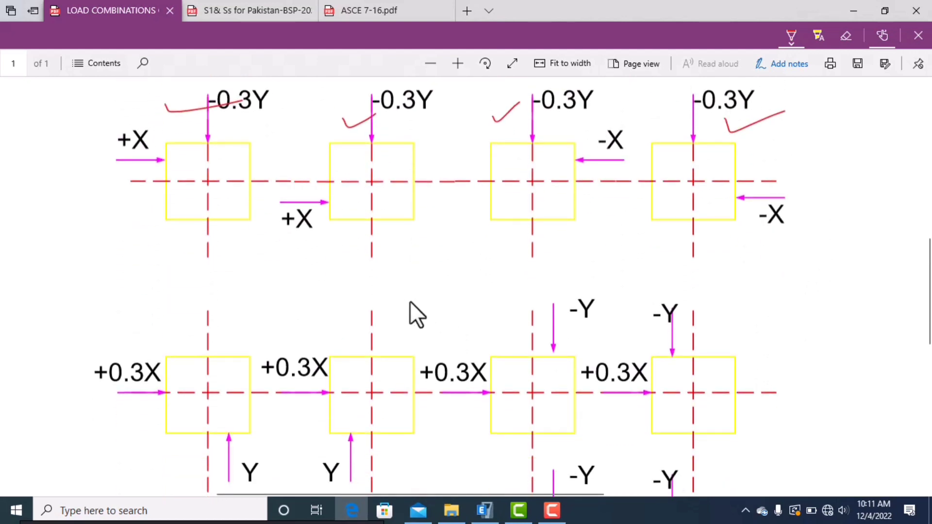
{"action": "scroll", "coordinate": [251, 256], "scroll_direction": "down", "scroll_amount": 2}
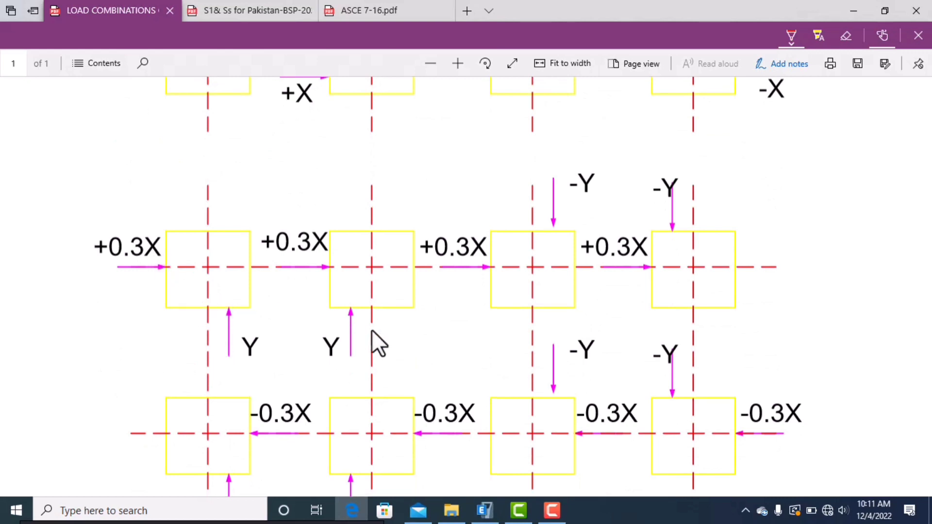
{"action": "scroll", "coordinate": [372, 331], "scroll_direction": "down", "scroll_amount": 1}
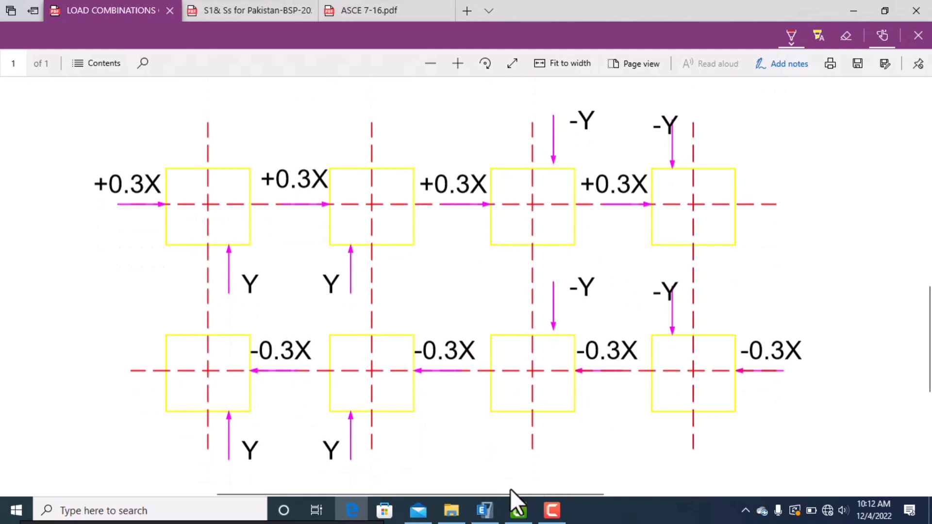
Return to ETABS and add a new load combination named "1.3D + 0.5L + EQY (+ x ece) + 0.3EQX"
{"action": "left_click", "coordinate": [484, 510]}
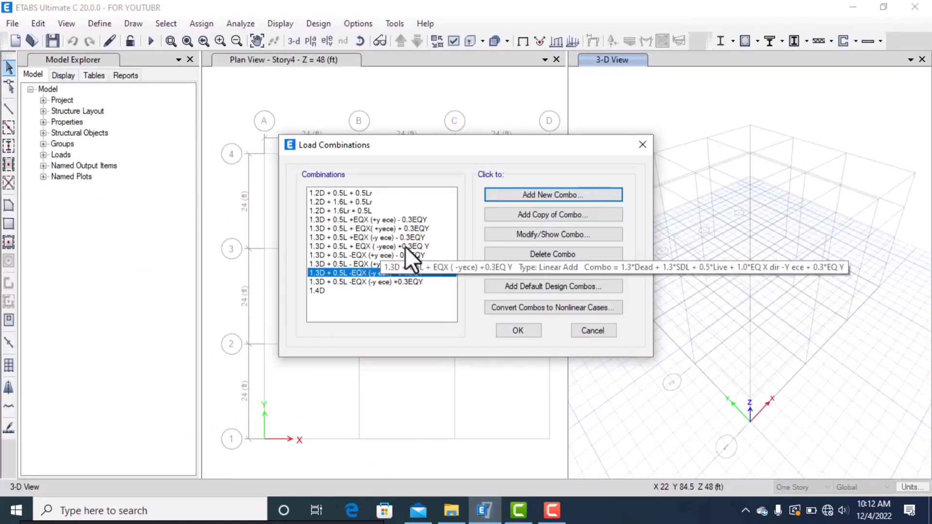
{"action": "left_click", "coordinate": [526, 194]}
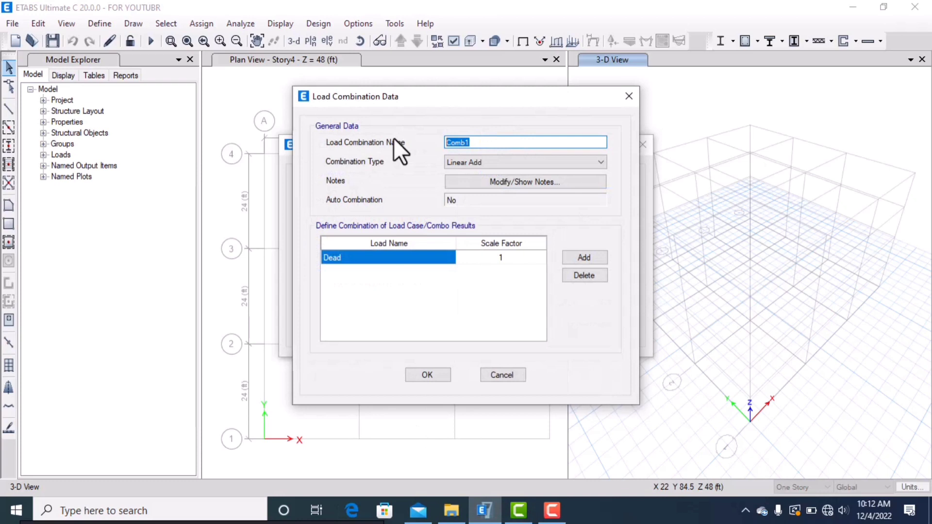
{"action": "type", "text": "1.3D + 0.5L + 0.3"}
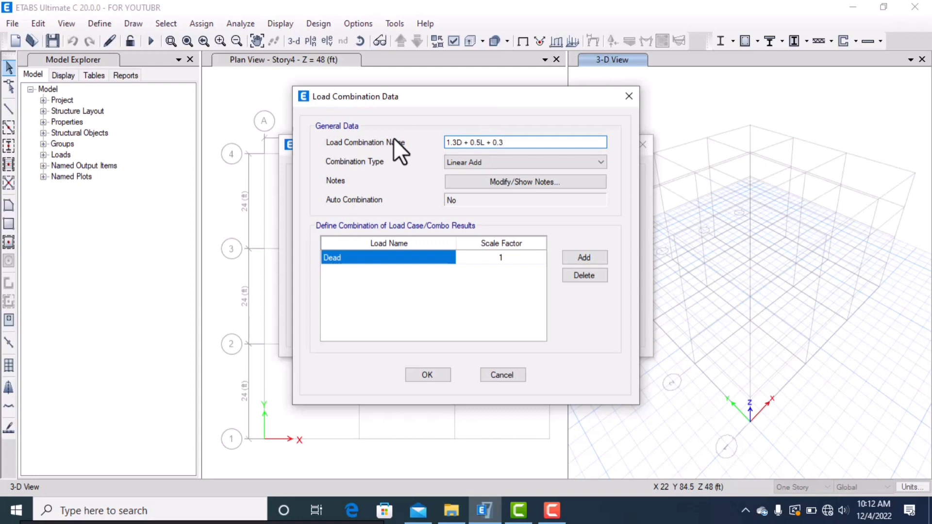
{"action": "type", "text": "EQX"}
{"action": "key", "text": "BackSpace"}
{"action": "key", "text": "BackSpace"}
{"action": "key", "text": "BackSpace"}
{"action": "key", "text": "BackSpace"}
{"action": "key", "text": "BackSpace"}
{"action": "key", "text": "BackSpace"}
{"action": "type", "text": "EQY (+X"}
{"action": "key", "text": "BackSpace"}
{"action": "type", "text": "x ece) + EQ"}
{"action": "key", "text": "BackSpace"}
{"action": "key", "text": "BackSpace"}
{"action": "type", "text": "0.3EQX"}
Compare the new combination's name with the Y-direction load diagrams in the PDF, then return to ETABS
{"action": "left_click", "coordinate": [351, 510]}
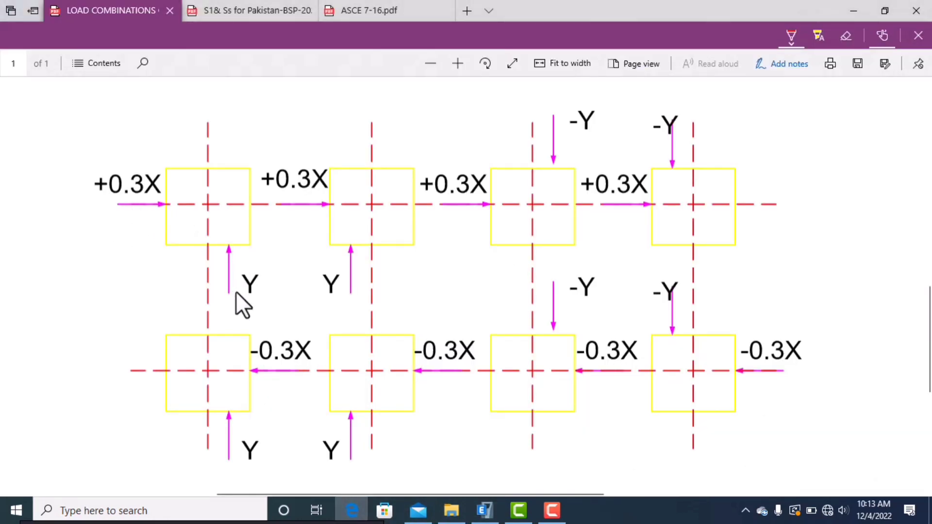
{"action": "left_click", "coordinate": [485, 509]}
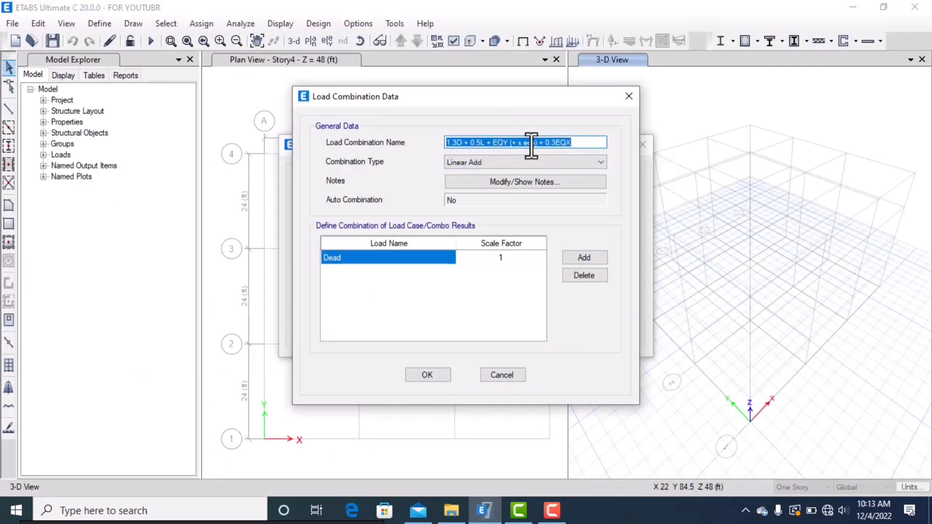
{"action": "left_click", "coordinate": [352, 510]}
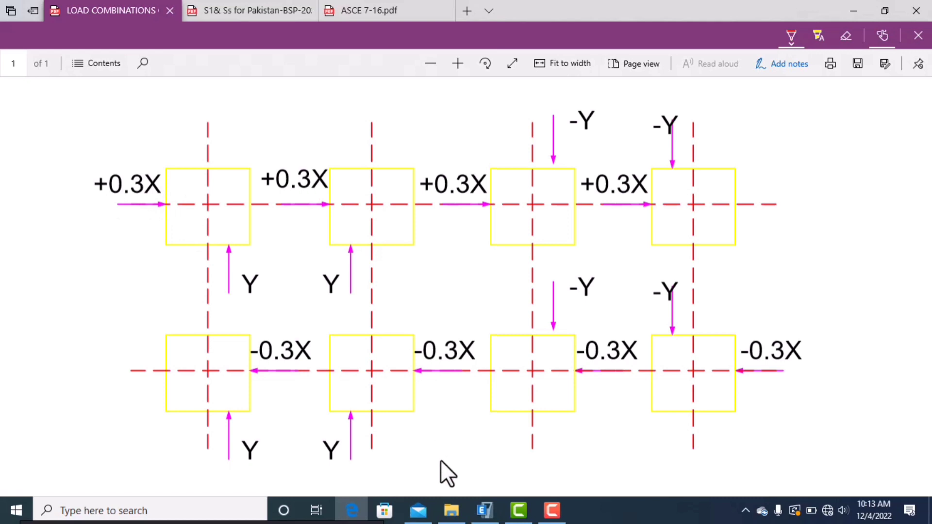
{"action": "left_click", "coordinate": [485, 509]}
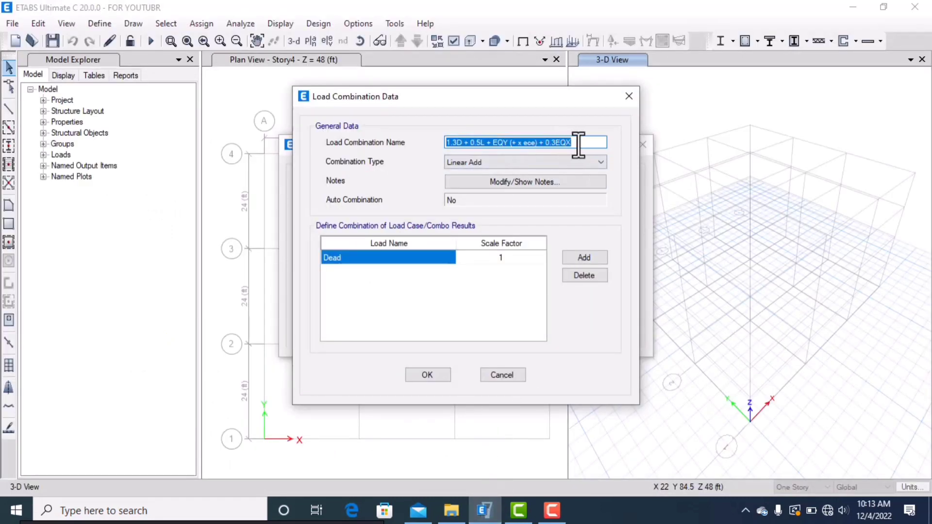
Set the Dead load's scale factor to 1.3 and add SDL with a scale factor of 1.3 to the EQY combination
{"action": "left_click", "coordinate": [503, 258]}
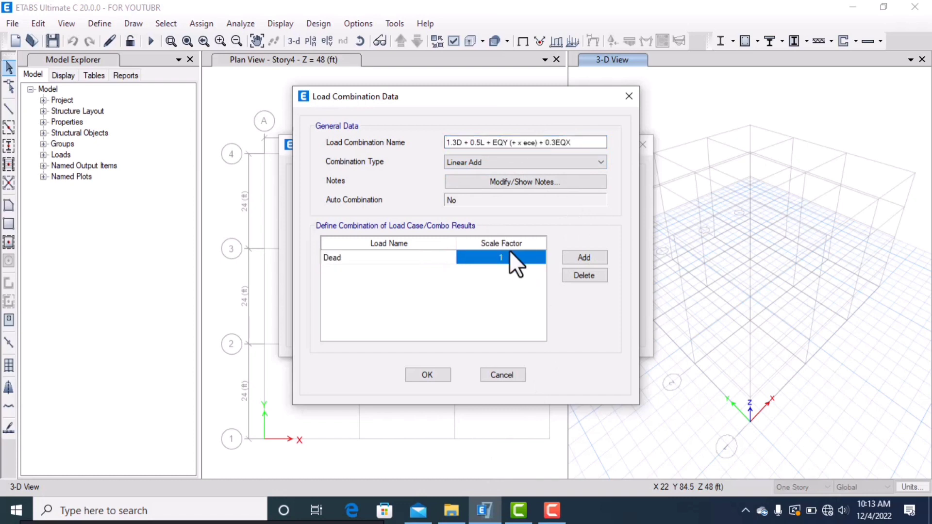
{"action": "type", "text": "1."}
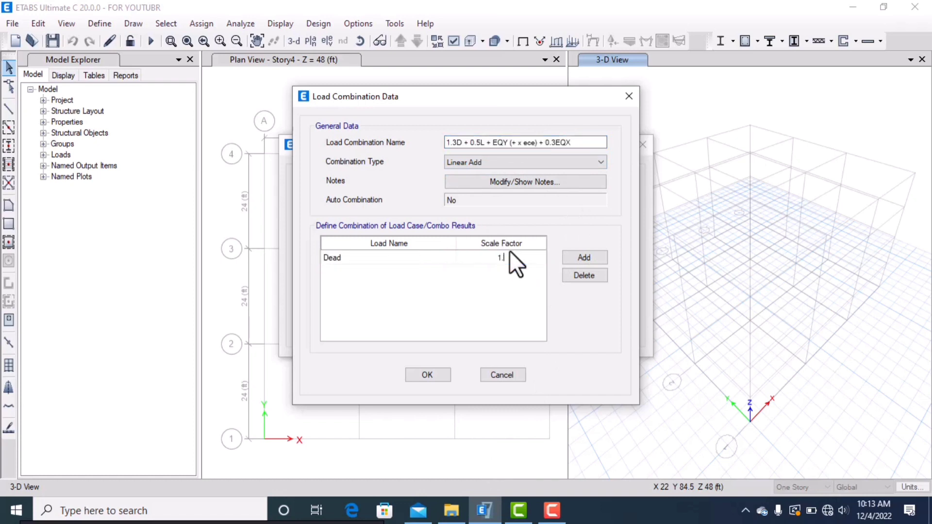
{"action": "type", "text": "3"}
{"action": "left_click", "coordinate": [584, 258]}
{"action": "left_click", "coordinate": [448, 271]}
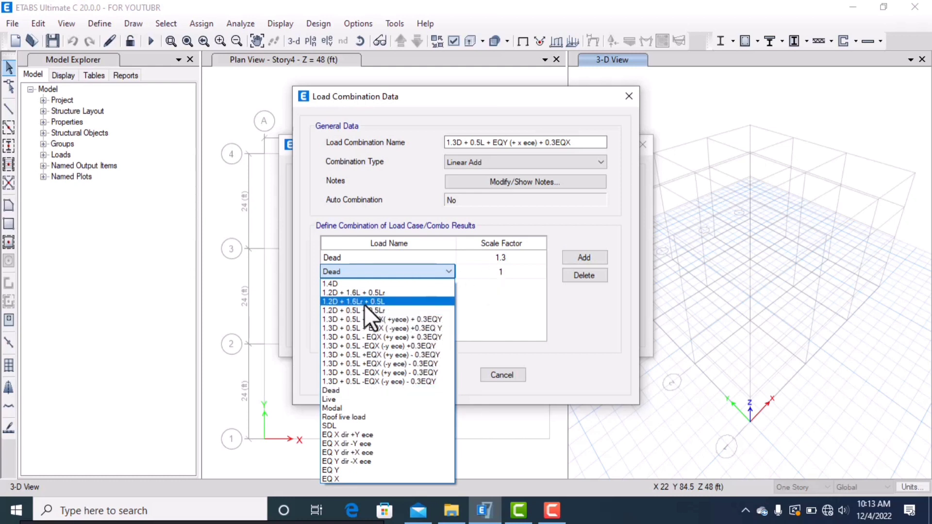
{"action": "left_click", "coordinate": [372, 426]}
{"action": "left_click", "coordinate": [500, 271]}
{"action": "left_click", "coordinate": [500, 270]}
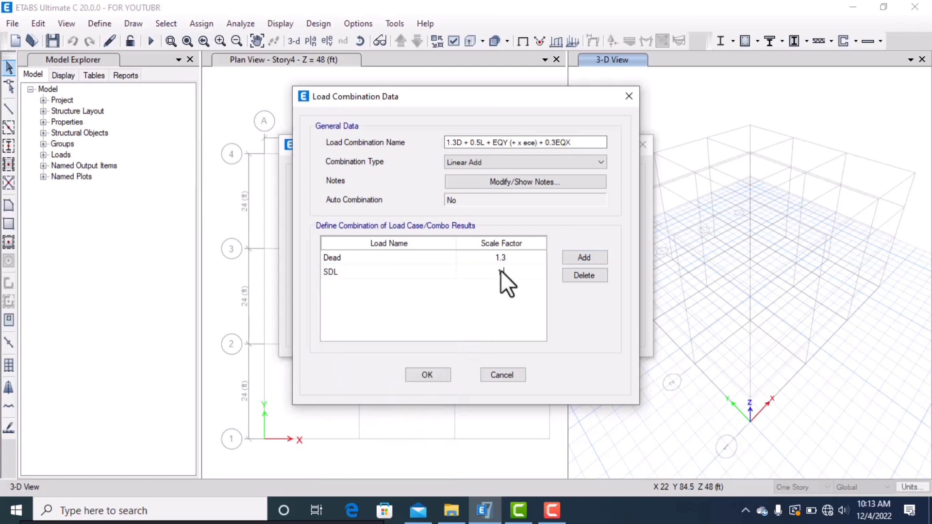
Add the Live load with a scale factor of 0.5 to the EQY combination and insert another load row
{"action": "left_click", "coordinate": [568, 257]}
{"action": "left_click", "coordinate": [431, 286]}
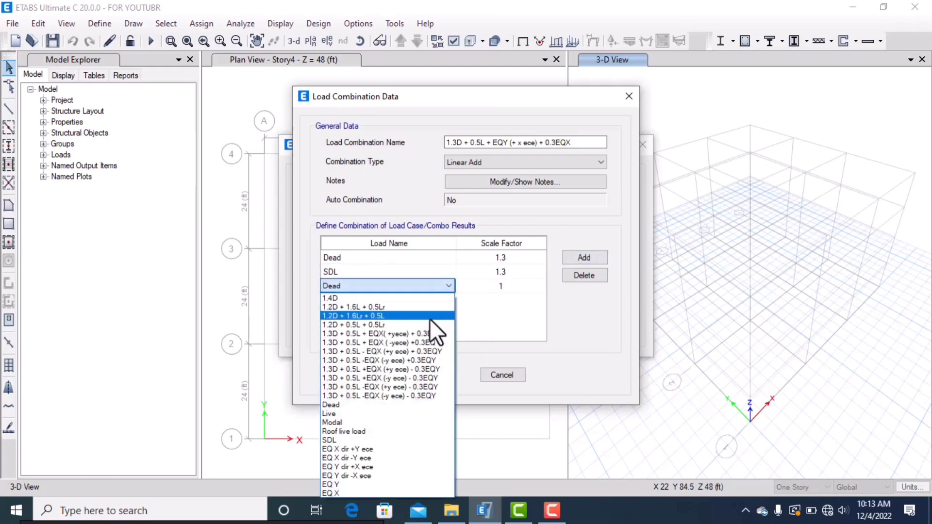
{"action": "left_click", "coordinate": [358, 414]}
{"action": "left_click", "coordinate": [508, 284]}
{"action": "type", "text": "0"}
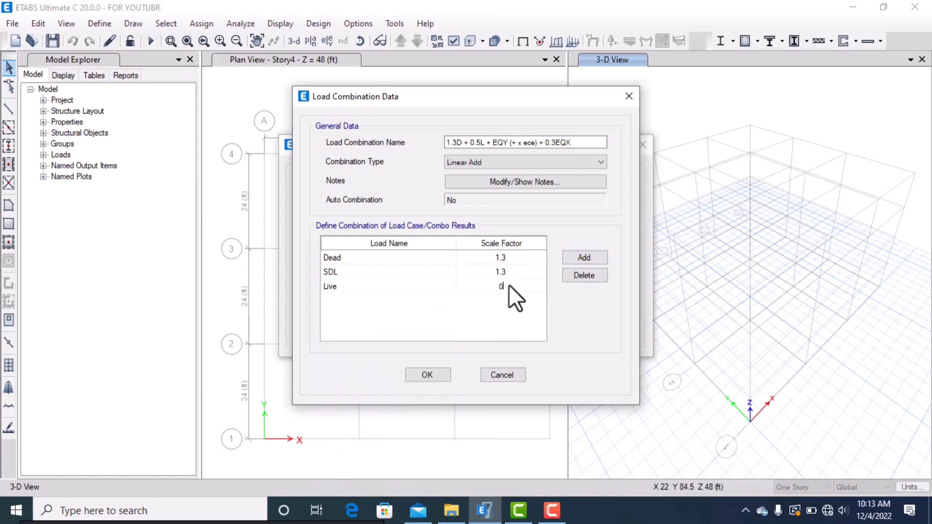
{"action": "type", "text": ".5"}
{"action": "left_click", "coordinate": [575, 256]}
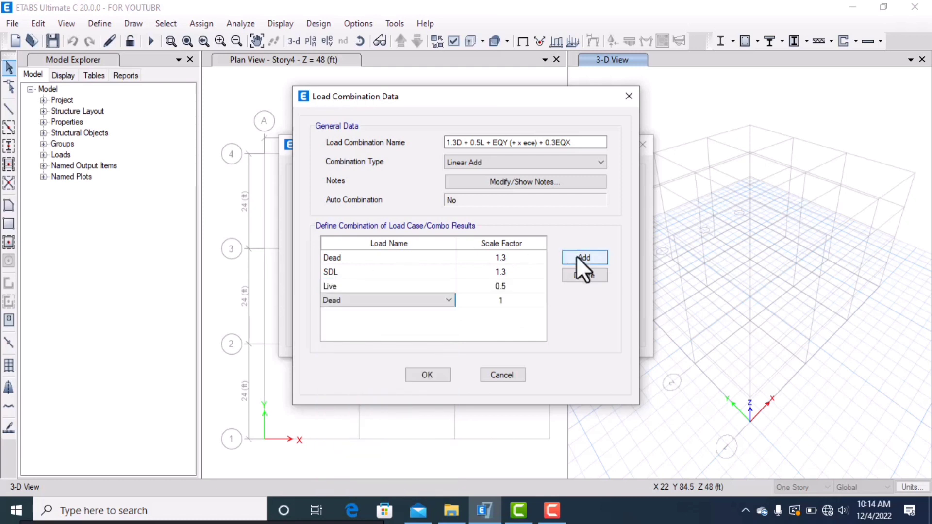
Add EQ Y dir +X ece with scale factor 1 and EQ X with scale factor 0.3, and save the combination
{"action": "left_click", "coordinate": [419, 299]}
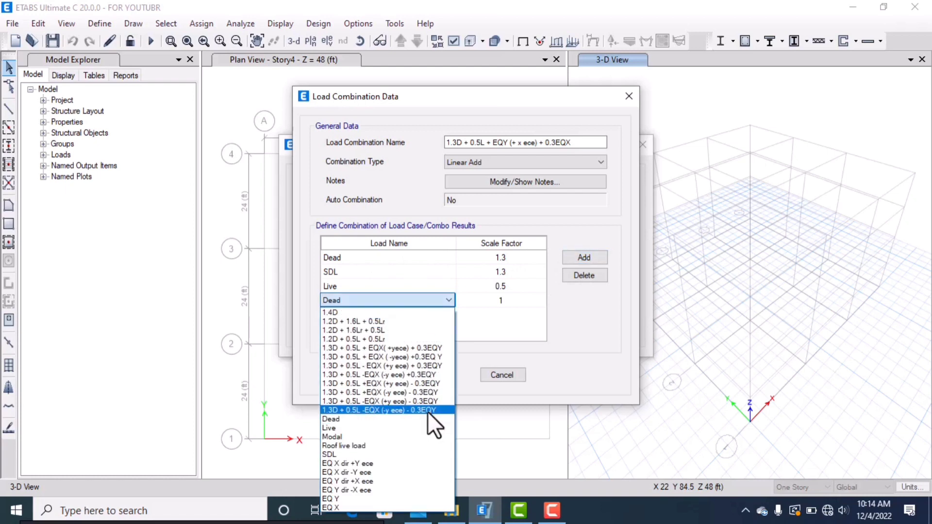
{"action": "left_click", "coordinate": [366, 480]}
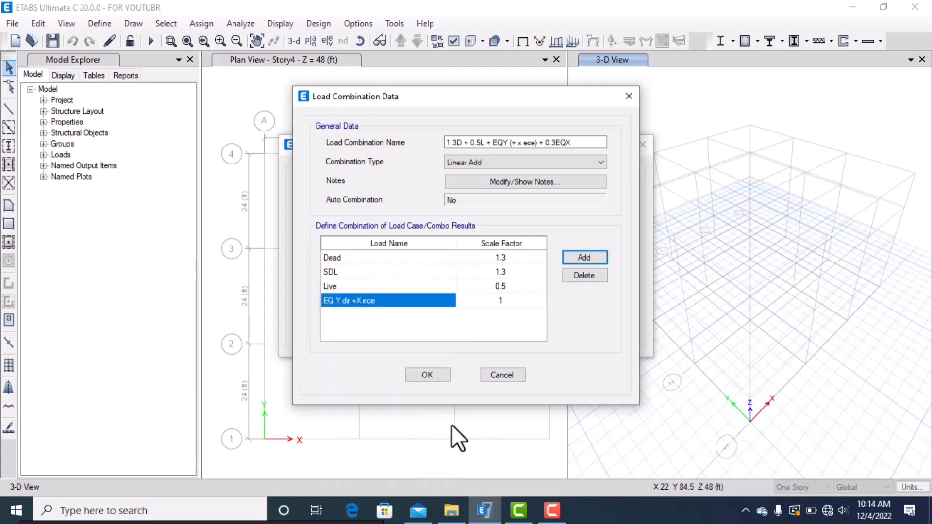
{"action": "left_click", "coordinate": [507, 300]}
{"action": "left_click", "coordinate": [585, 256]}
{"action": "left_click", "coordinate": [418, 315]}
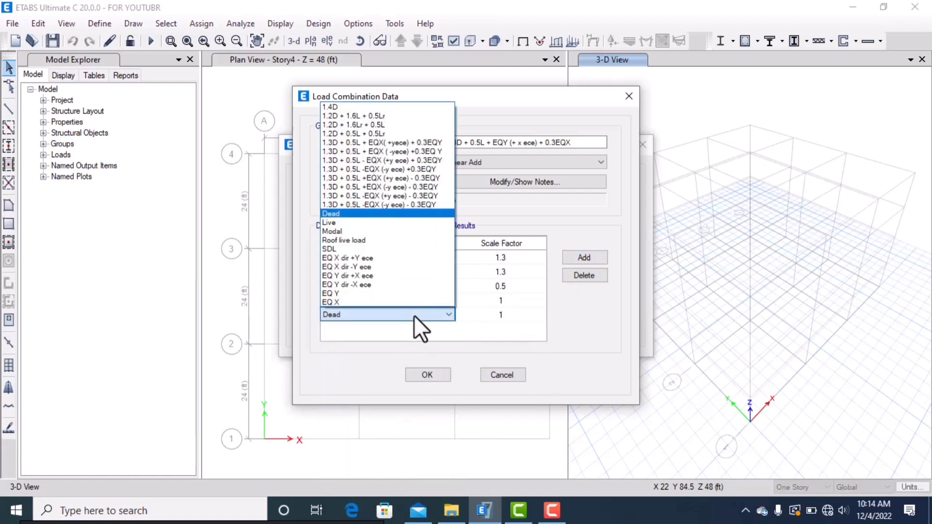
{"action": "left_click", "coordinate": [381, 301]}
{"action": "left_click", "coordinate": [492, 313]}
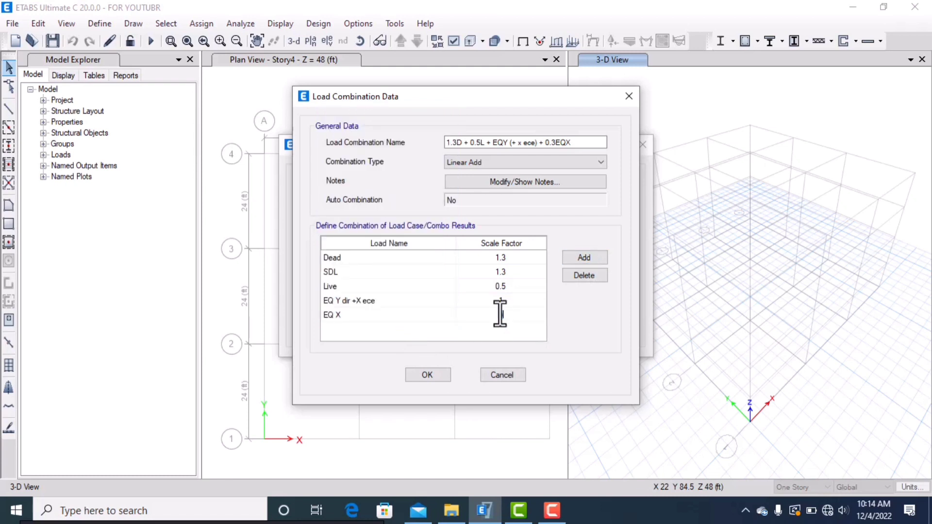
{"action": "type", "text": "0.3"}
{"action": "left_click", "coordinate": [428, 375]}
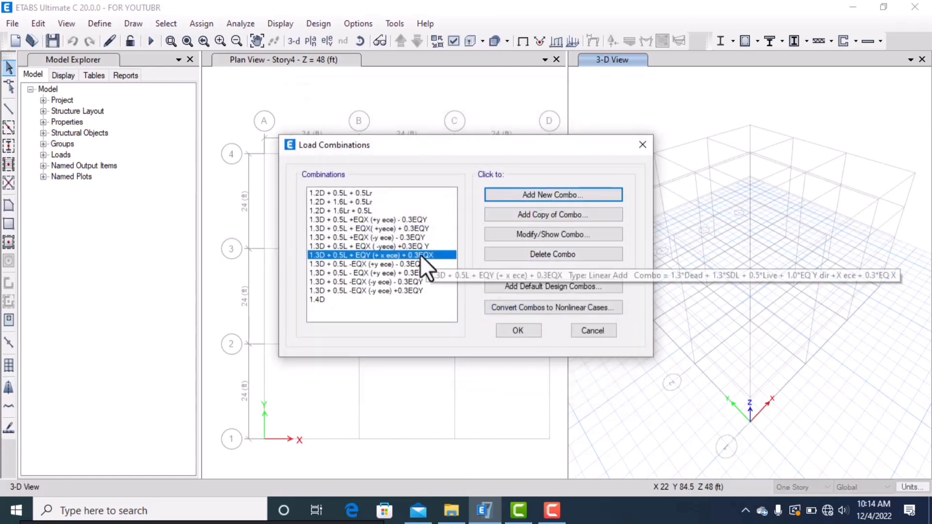
Copy the saved combination's name and add a new load combination named "1.3D + 0.5L + EQY (- x ece) + 0.3EQX"
{"action": "left_click", "coordinate": [552, 234]}
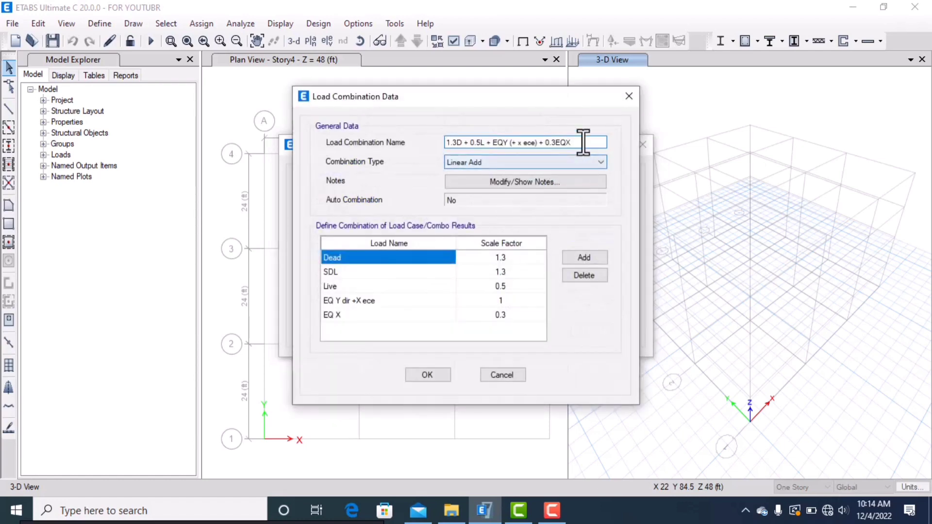
{"action": "left_click_drag", "start_coordinate": [580, 142], "coordinate": [441, 142]}
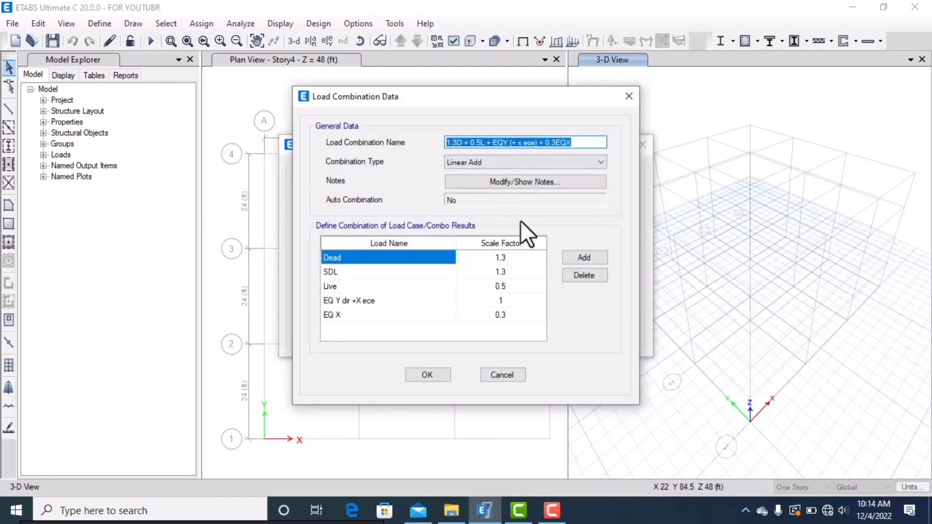
{"action": "key", "text": "Return"}
{"action": "left_click", "coordinate": [562, 196]}
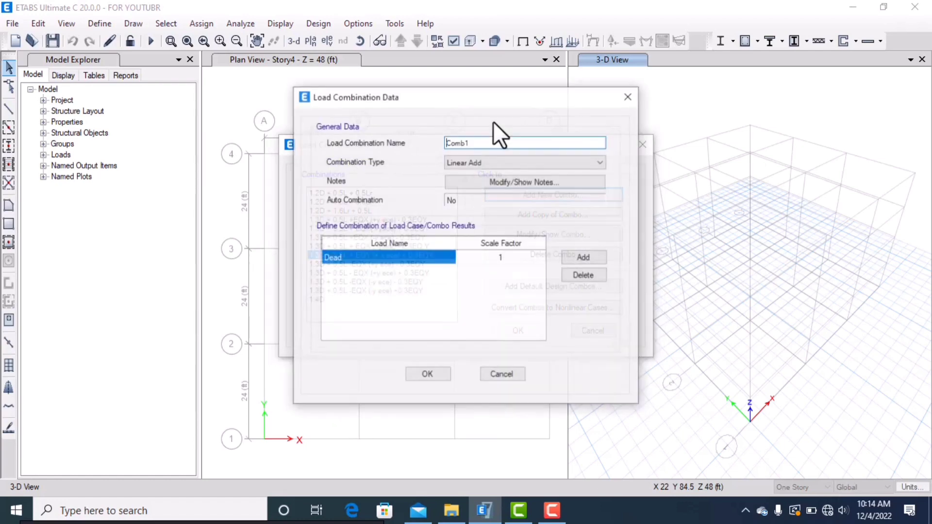
{"action": "type", "text": "1.3D + 0.5L + EQY (+ ecc) + 0.3EQX"}
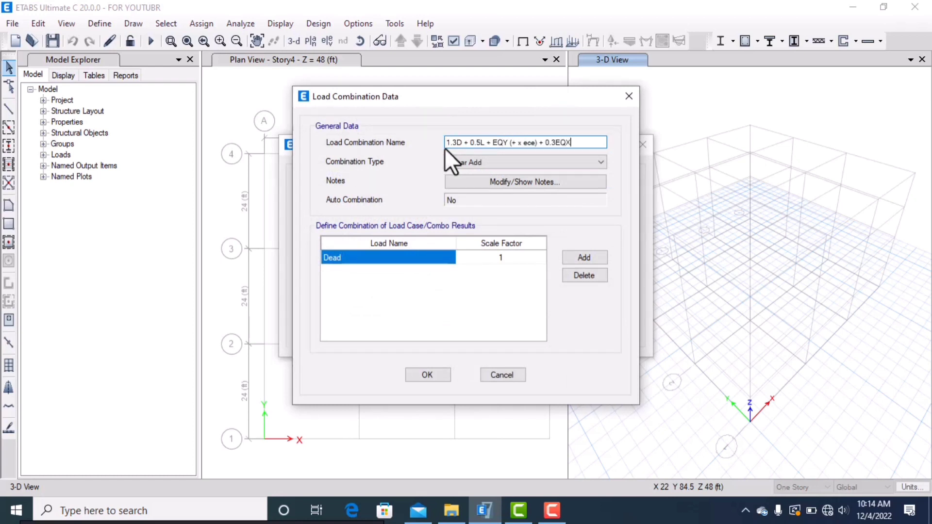
{"action": "left_click", "coordinate": [515, 142]}
{"action": "type", "text": "x"}
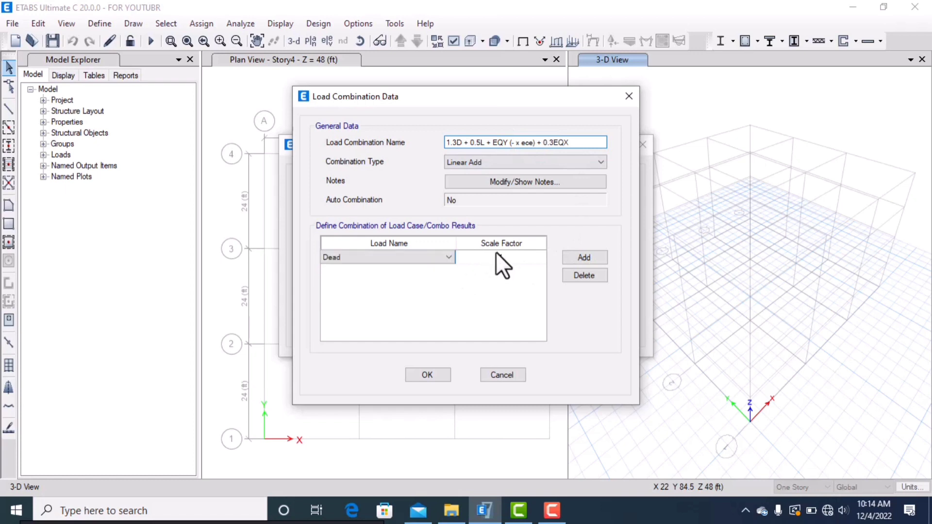
Set the Dead load's scale factor to 1.3 and add SDL with scale factor 1.3 to the negative-eccentricity EQY combination
{"action": "left_click", "coordinate": [505, 260]}
{"action": "type", "text": "1.3"}
{"action": "left_click", "coordinate": [584, 258]}
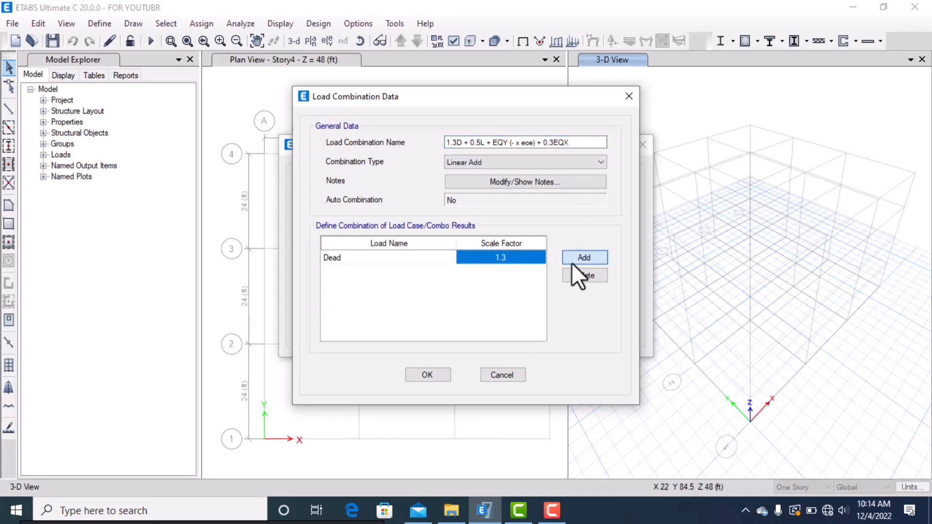
{"action": "left_click", "coordinate": [407, 270]}
{"action": "left_click", "coordinate": [394, 410]}
{"action": "left_click", "coordinate": [383, 276]}
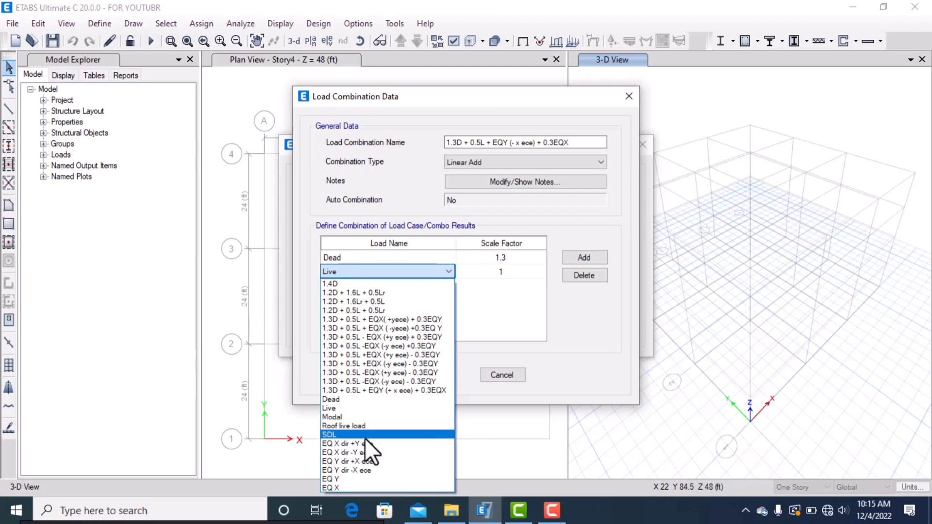
{"action": "left_click", "coordinate": [365, 436]}
{"action": "left_click", "coordinate": [501, 272]}
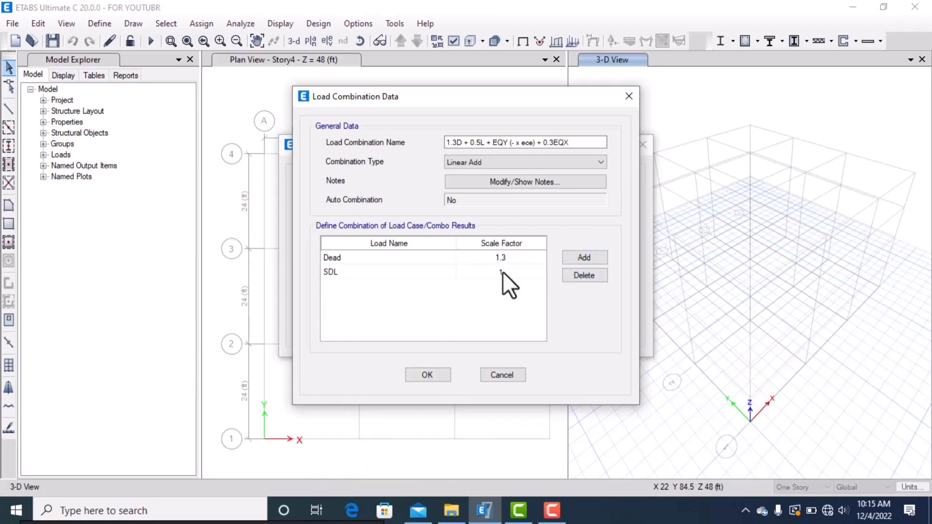
{"action": "type", "text": "1.3"}
Add the Live load with a scale factor of 0.5 to the negative-eccentricity EQY combination
{"action": "left_click", "coordinate": [584, 261]}
{"action": "left_click", "coordinate": [324, 287]}
{"action": "left_click", "coordinate": [386, 286]}
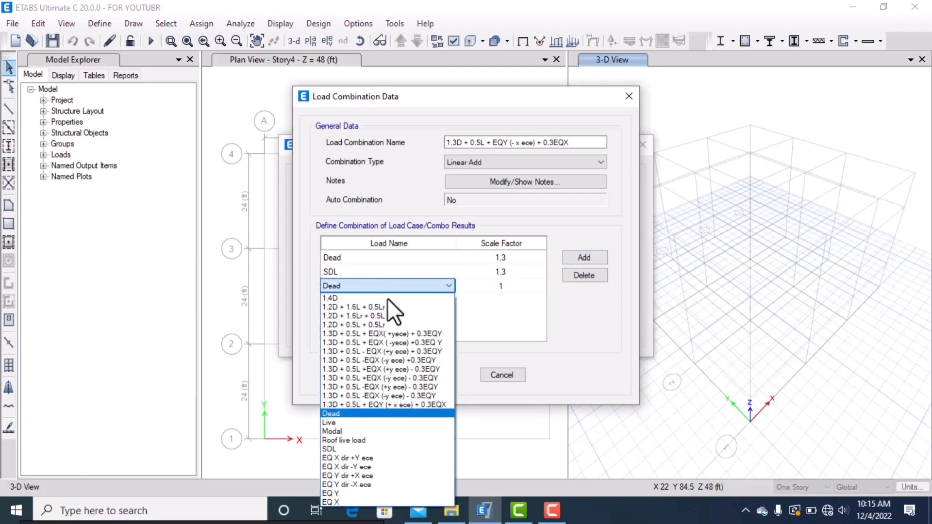
{"action": "left_click", "coordinate": [386, 413]}
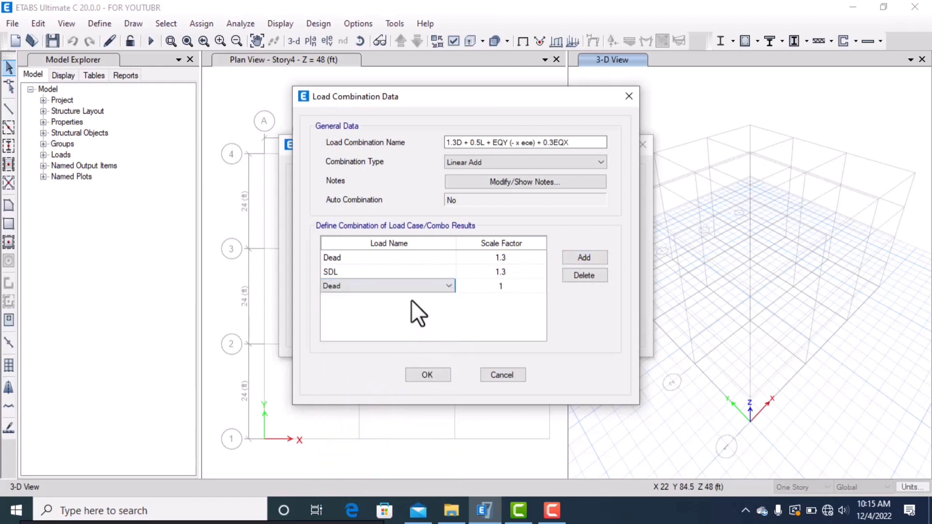
{"action": "left_click", "coordinate": [415, 289]}
{"action": "left_click", "coordinate": [359, 427]}
{"action": "left_click", "coordinate": [497, 286]}
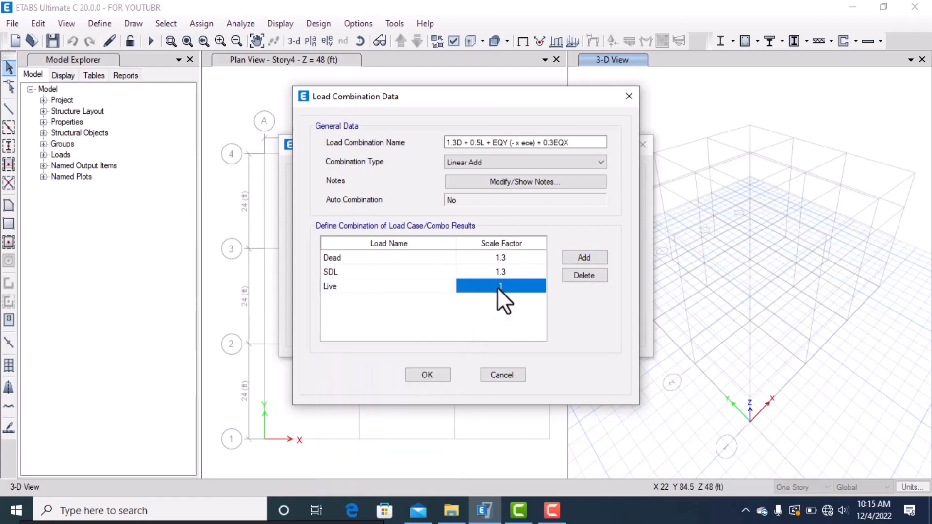
{"action": "type", "text": "0.5"}
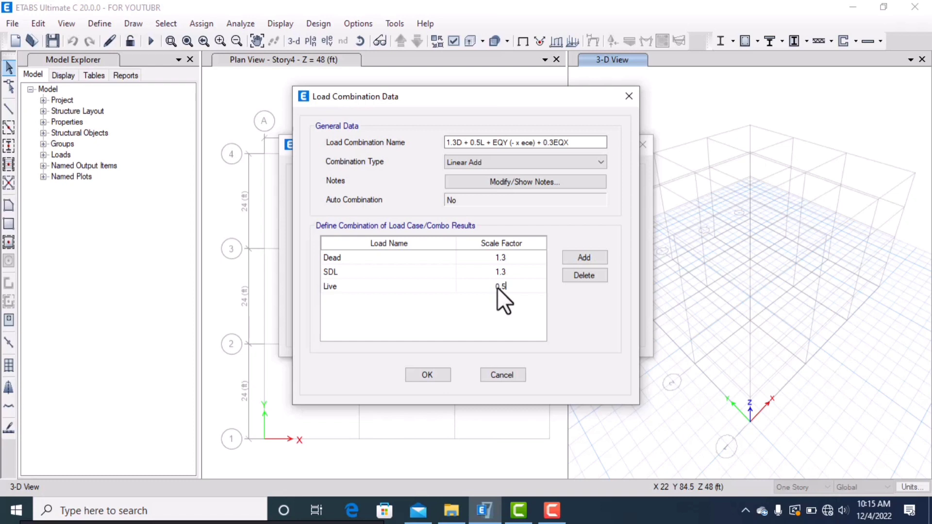
Add the EQ Y dir -X ece load case to the combination with a scale factor of 1
{"action": "left_click", "coordinate": [578, 258]}
{"action": "left_click", "coordinate": [449, 300]}
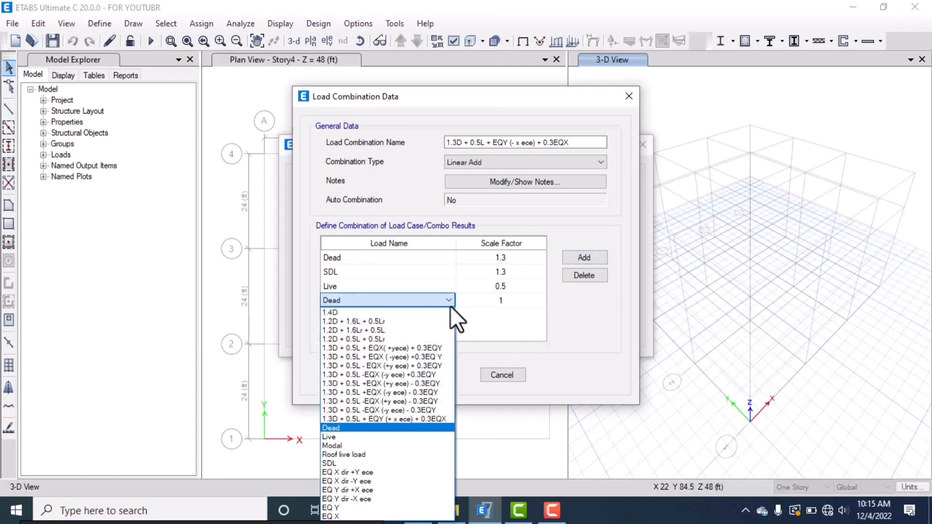
{"action": "left_click", "coordinate": [391, 499]}
{"action": "left_click", "coordinate": [512, 301]}
Add the EQ X load case with a scale factor of 0.3 alongside EQ Y dir -X ece
{"action": "left_click", "coordinate": [562, 257]}
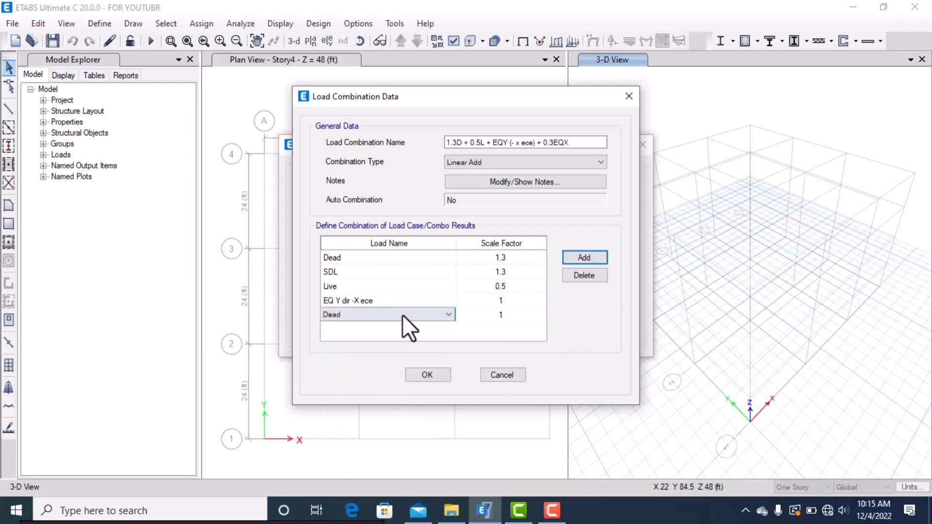
{"action": "left_click", "coordinate": [402, 314]}
{"action": "left_click", "coordinate": [386, 298]}
{"action": "left_click", "coordinate": [507, 313]}
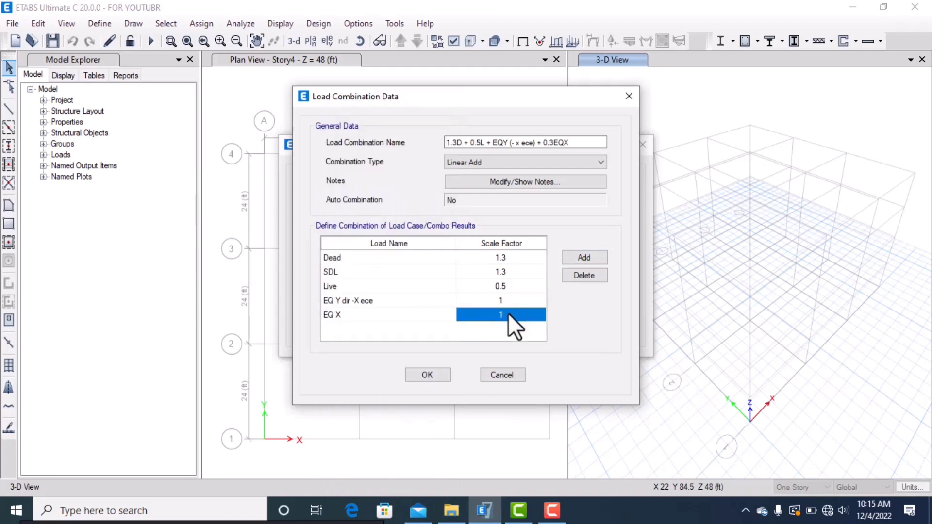
{"action": "left_click", "coordinate": [496, 314]}
{"action": "key", "text": "BackSpace"}
{"action": "type", "text": "0"}
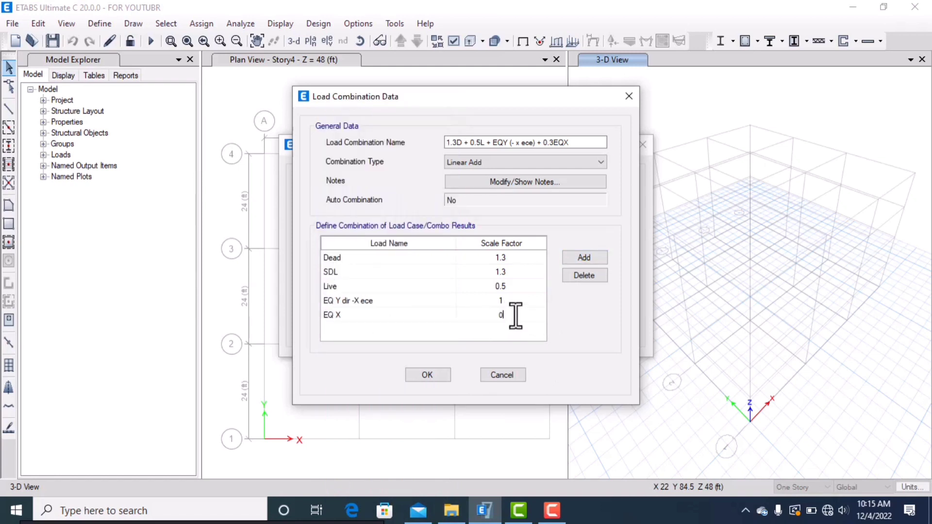
{"action": "type", "text": ".3"}
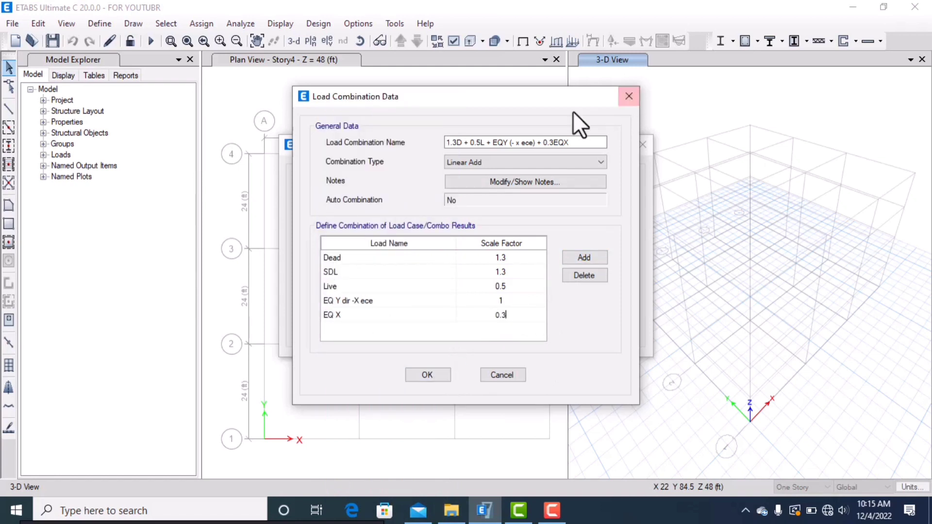
Copy the combination's name, save it, and add a new combination named "1.3D + 0.5L - EQY (+ x ece) + 0.3EQX"
{"action": "left_click", "coordinate": [572, 142]}
{"action": "left_click_drag", "start_coordinate": [573, 142], "coordinate": [441, 142]}
{"action": "key", "text": "ctrl+c"}
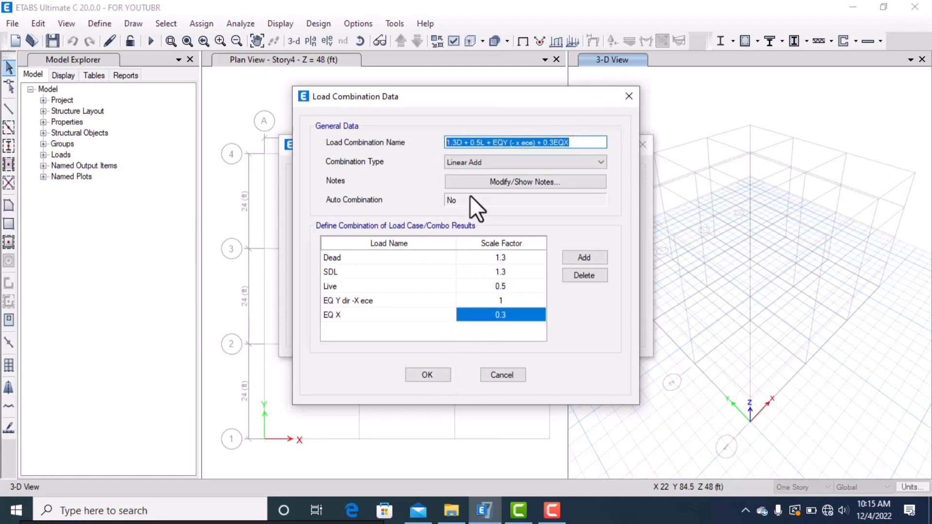
{"action": "left_click", "coordinate": [428, 373]}
{"action": "left_click", "coordinate": [544, 193]}
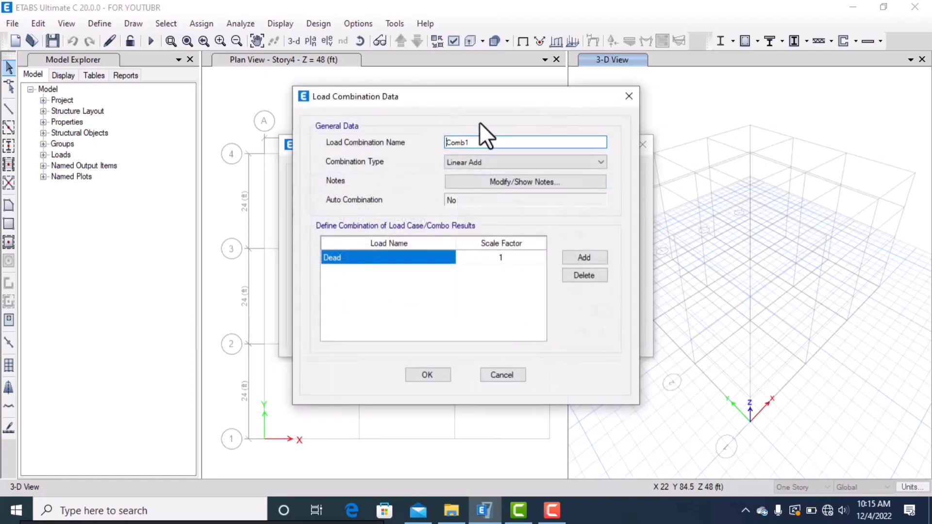
{"action": "key", "text": "BackSpace"}
{"action": "key", "text": "ctrl+v"}
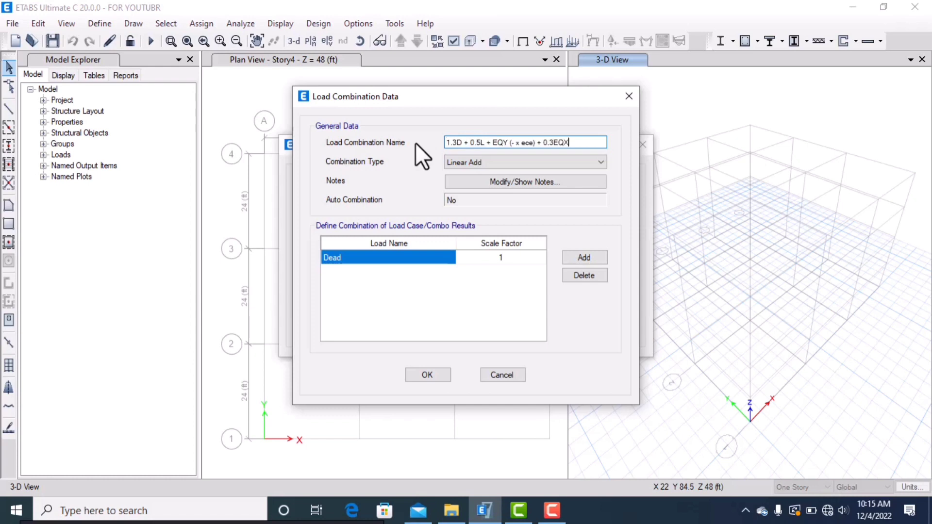
{"action": "left_click", "coordinate": [515, 143]}
{"action": "key", "text": "Delete"}
{"action": "type", "text": "x"}
{"action": "left_click", "coordinate": [493, 143]}
{"action": "key", "text": "BackSpace"}
{"action": "type", "text": "-"}
Set the Dead load's scale factor to 1.3 and add SDL with scale factor 1.3 to the negative EQY combination
{"action": "left_click", "coordinate": [506, 252]}
{"action": "left_click", "coordinate": [507, 255]}
{"action": "type", "text": "1.3"}
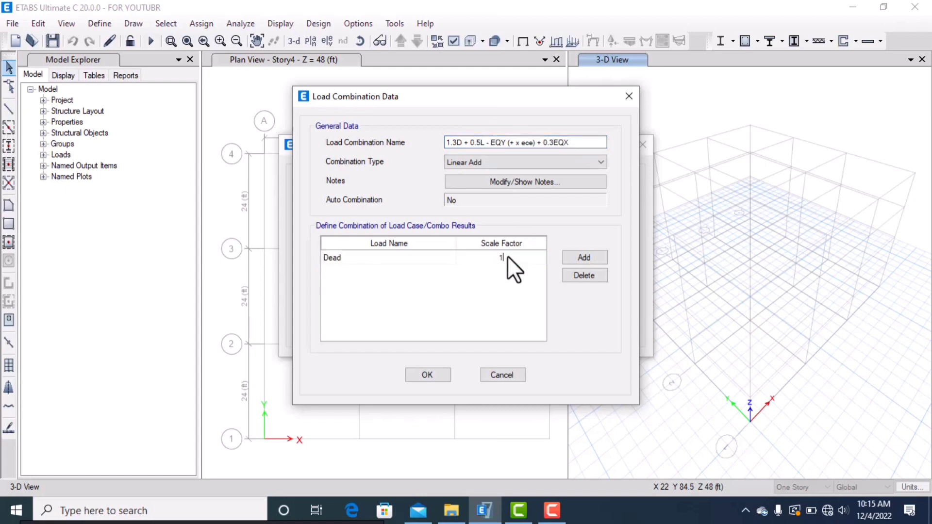
{"action": "left_click", "coordinate": [580, 259]}
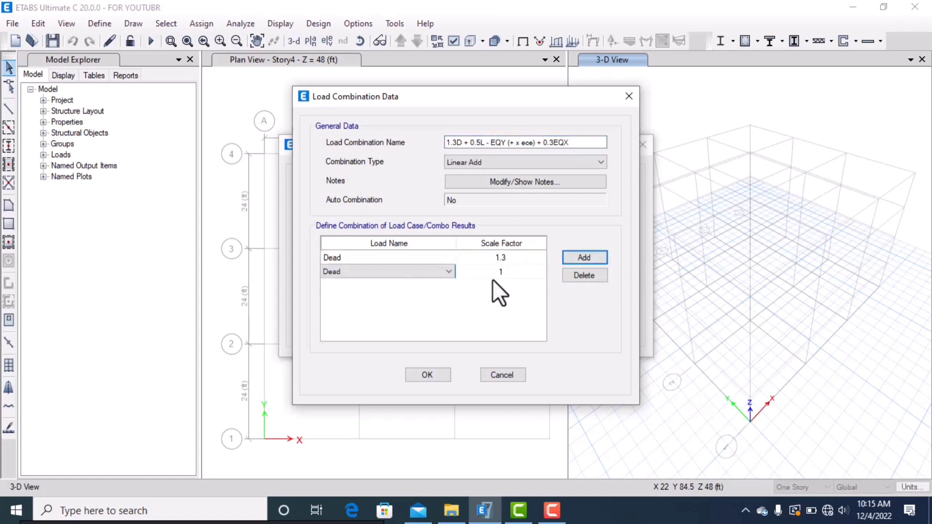
{"action": "left_click", "coordinate": [487, 268]}
{"action": "left_click", "coordinate": [487, 268]}
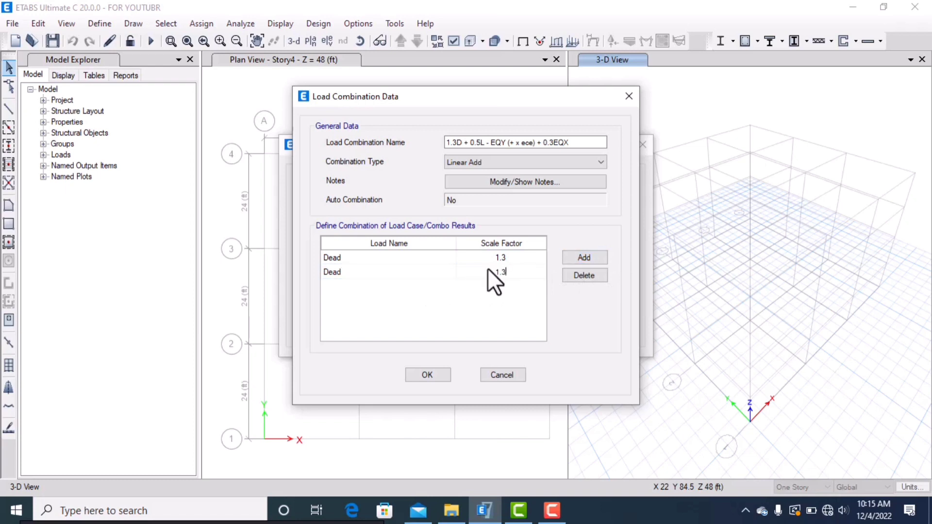
{"action": "left_click", "coordinate": [433, 270]}
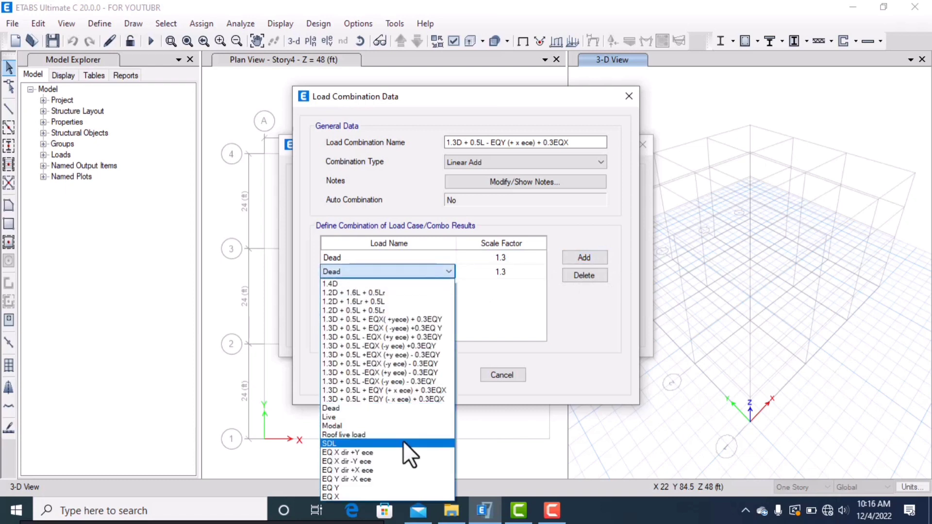
{"action": "left_click", "coordinate": [402, 442]}
Add the EQ Y dir +X ece load case to the combination with a scale factor of -1
{"action": "left_click", "coordinate": [569, 257]}
{"action": "left_click", "coordinate": [391, 284]}
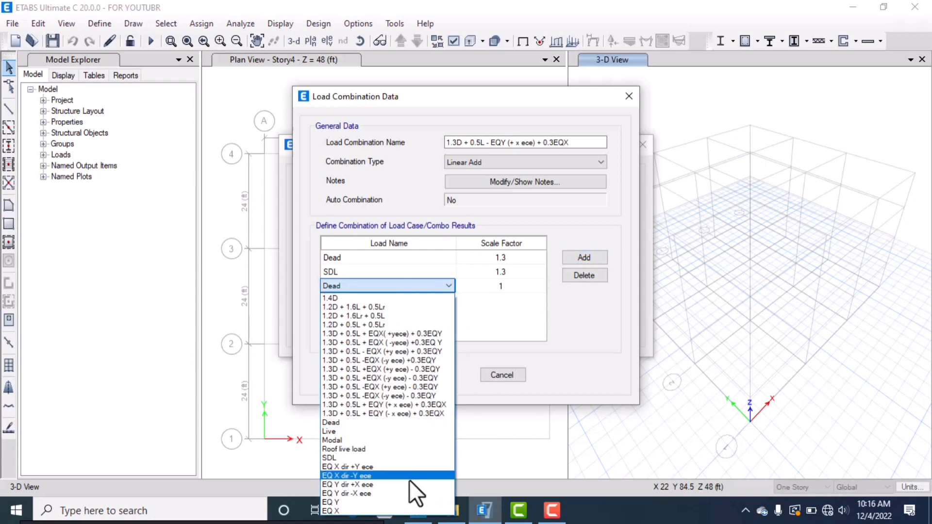
{"action": "left_click", "coordinate": [398, 484]}
{"action": "left_click", "coordinate": [502, 286]}
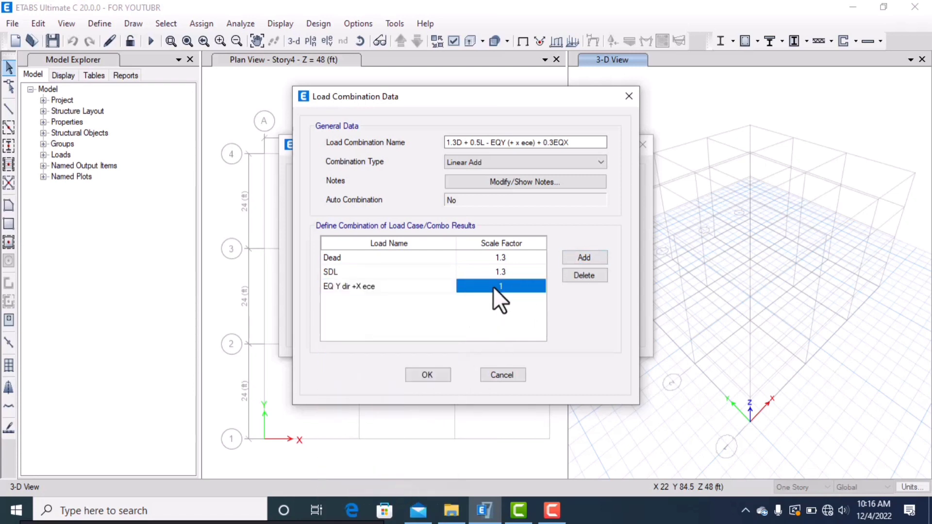
{"action": "type", "text": "-1"}
Add the EQ X load case with a scale factor of 0.3 to the negative EQY combination
{"action": "left_click", "coordinate": [583, 256]}
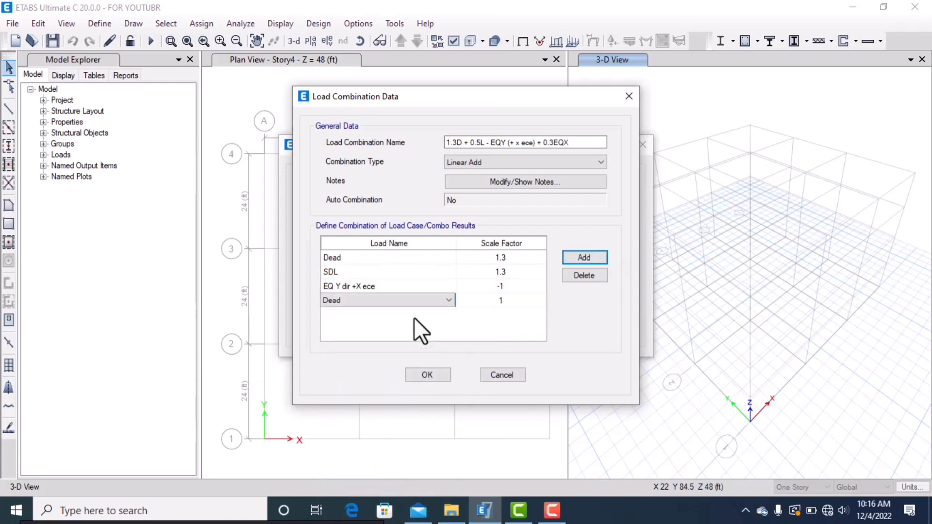
{"action": "left_click", "coordinate": [412, 301]}
{"action": "left_click", "coordinate": [383, 280]}
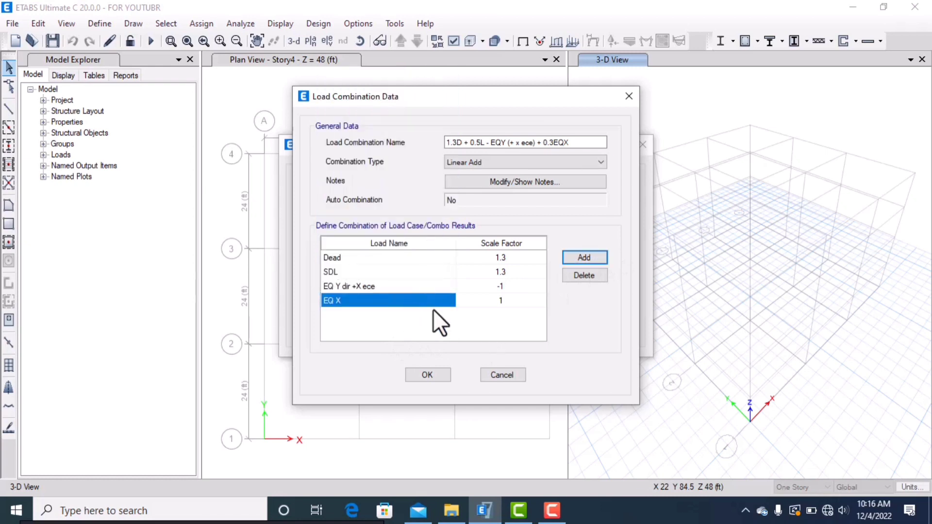
{"action": "left_click", "coordinate": [500, 300]}
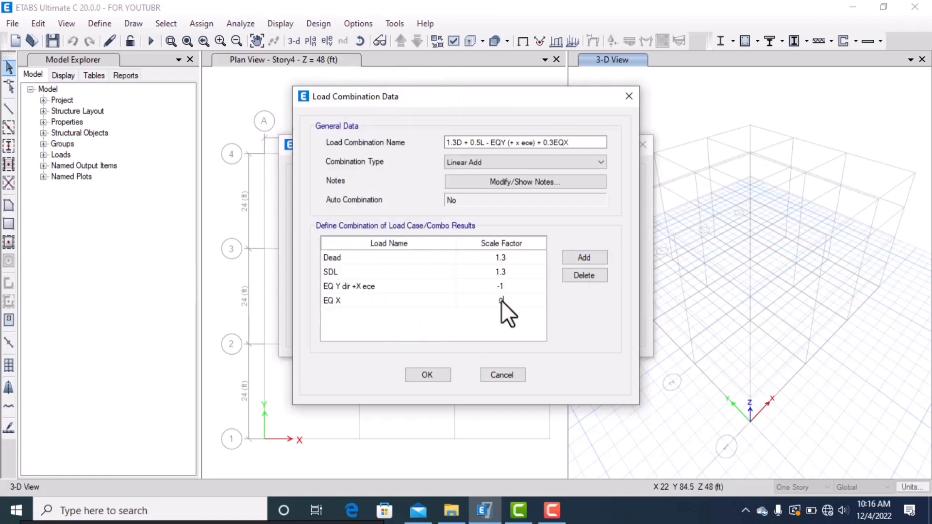
{"action": "type", "text": "0.3"}
{"action": "key", "text": "Return"}
Copy the combination's name, save it, and add a new combination named "1.3D + 0.5L - EQY (- x ece) + 0.3EQX"
{"action": "left_click_drag", "start_coordinate": [572, 142], "coordinate": [436, 147]}
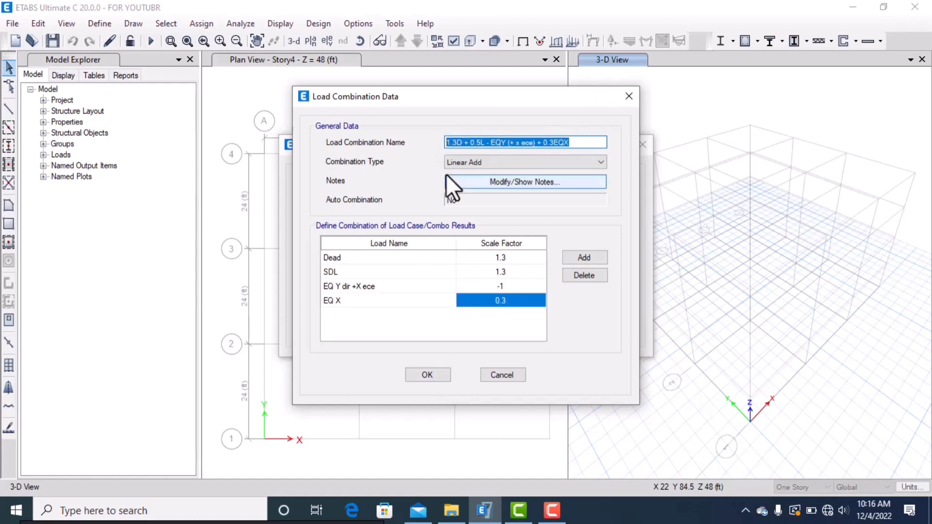
{"action": "left_click", "coordinate": [426, 375]}
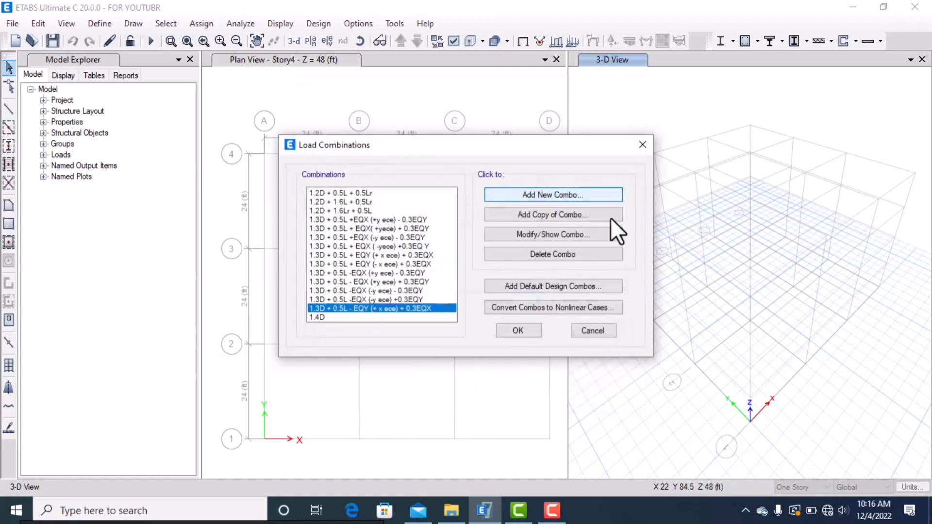
{"action": "left_click", "coordinate": [572, 194]}
{"action": "key", "text": "BackSpace"}
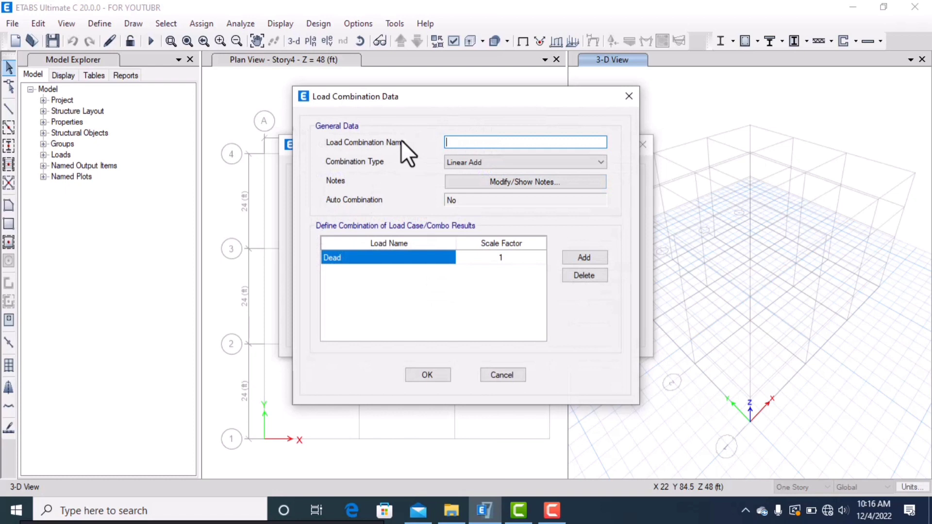
{"action": "type", "text": "1.3D + 0.5L - EQY (+ x ecc) + 0.3EQX"}
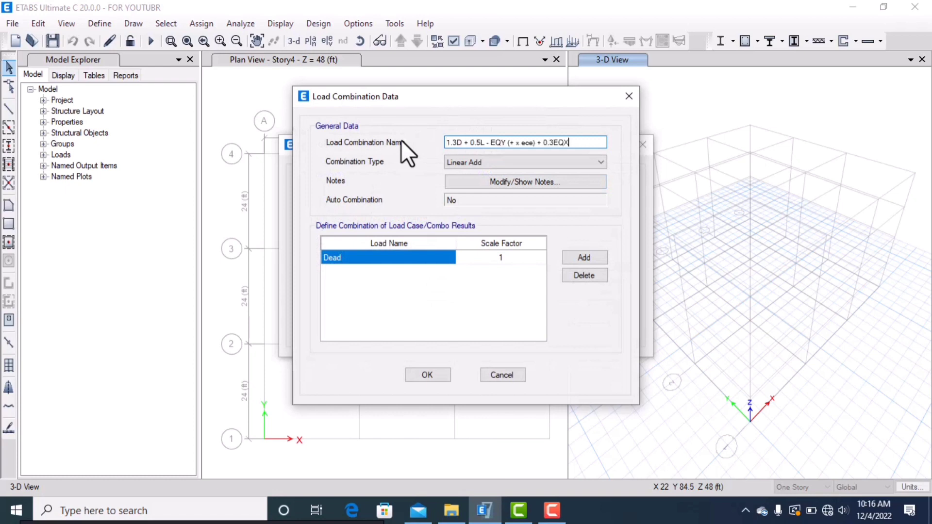
{"action": "left_click", "coordinate": [516, 142]}
{"action": "key", "text": "BackSpace"}
{"action": "type", "text": "-"}
Set the Dead load's scale factor to 1.3 and add SDL with scale factor 1.3 to the -EQY (- x ece) combination
{"action": "left_click", "coordinate": [493, 253]}
{"action": "type", "text": "1.3"}
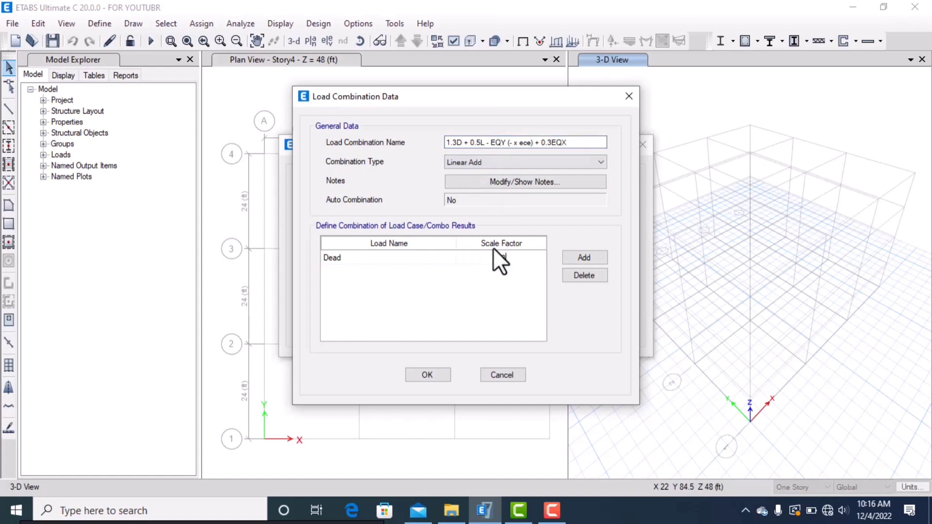
{"action": "left_click", "coordinate": [588, 258]}
{"action": "left_click", "coordinate": [424, 272]}
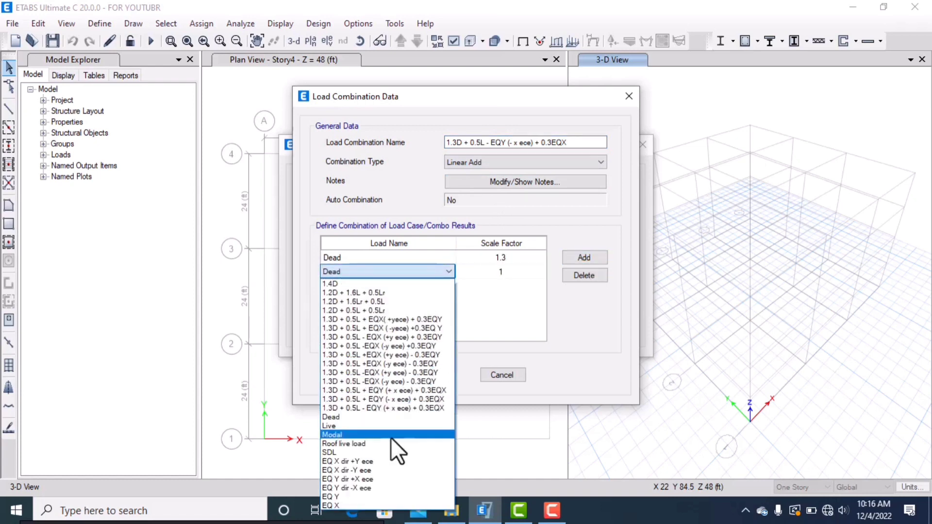
{"action": "left_click", "coordinate": [372, 451]}
{"action": "left_click", "coordinate": [504, 272]}
{"action": "type", "text": "1.3"}
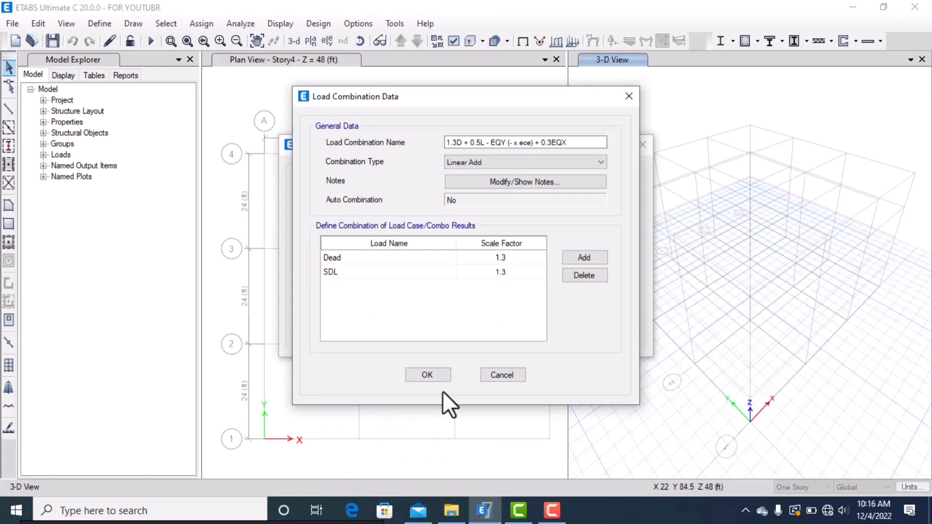
Add the Live load case to the -EQY (- x ece) combination with a scale factor of 0.5
{"action": "left_click", "coordinate": [584, 257]}
{"action": "left_click", "coordinate": [370, 283]}
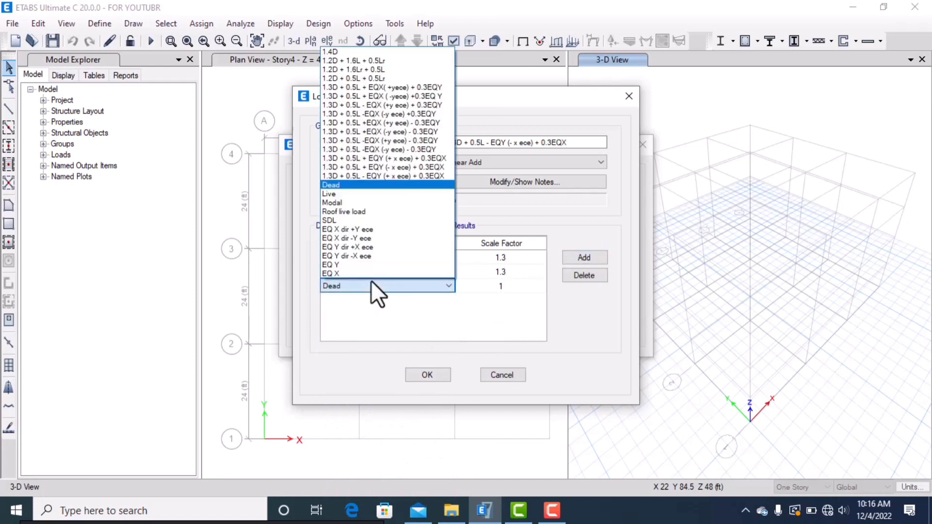
{"action": "left_click", "coordinate": [383, 192]}
{"action": "left_click", "coordinate": [501, 282]}
{"action": "type", "text": "0"}
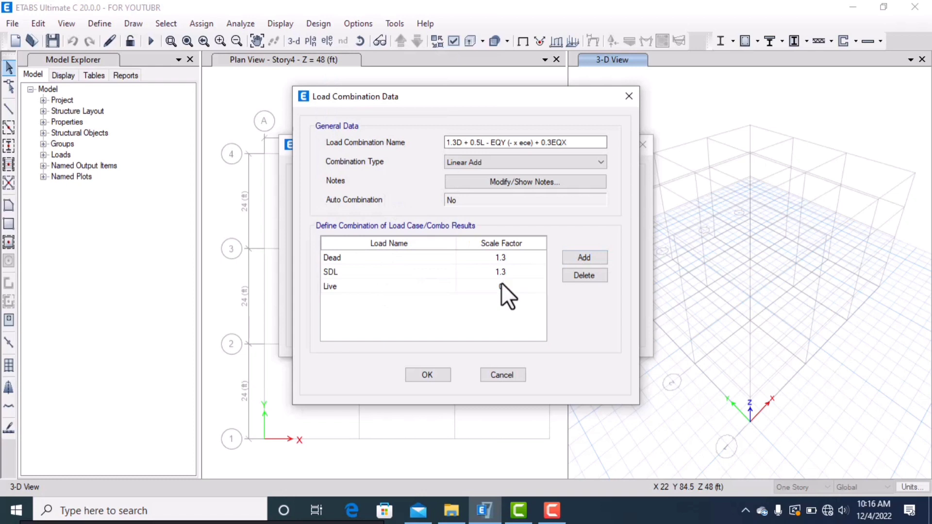
{"action": "type", "text": ".5"}
Add the EQ Y dir -X ece load case to the combination with a scale factor of -1
{"action": "left_click", "coordinate": [580, 258]}
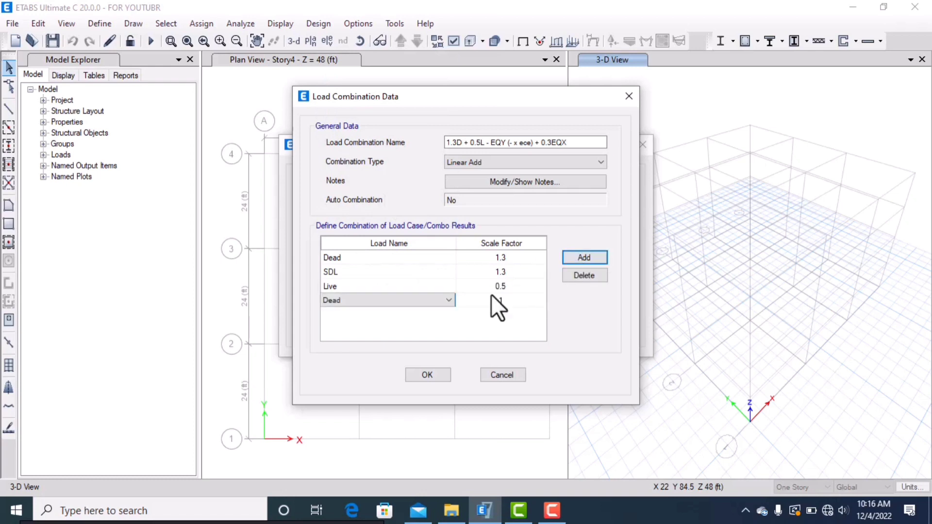
{"action": "left_click", "coordinate": [429, 299]}
{"action": "left_click", "coordinate": [377, 260]}
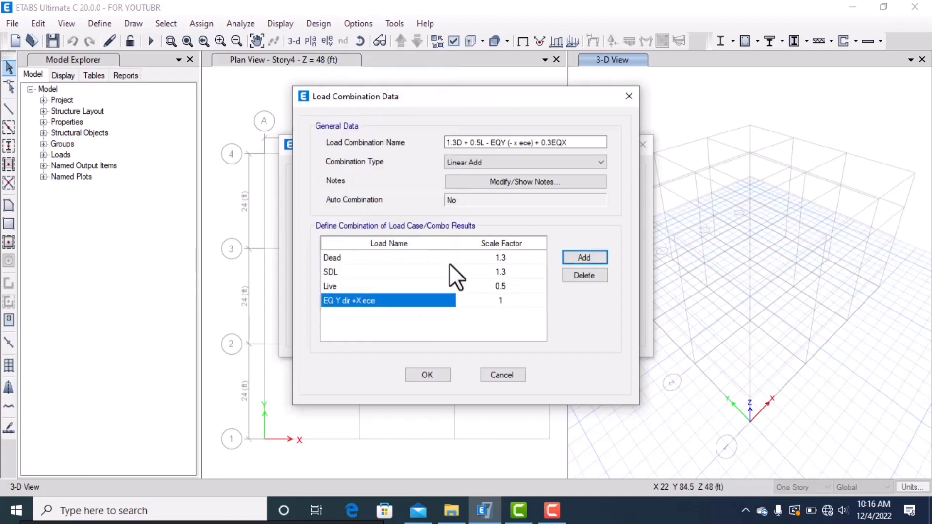
{"action": "left_click", "coordinate": [440, 300]}
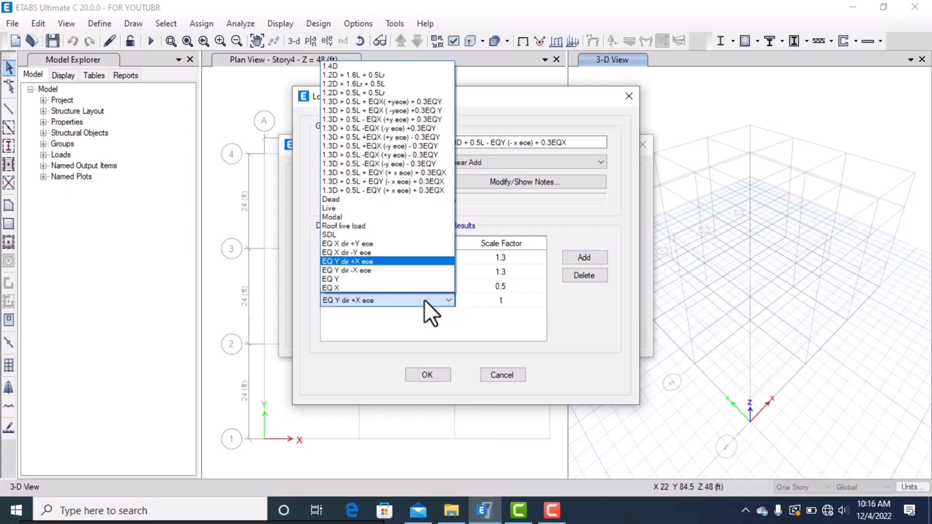
{"action": "left_click", "coordinate": [399, 270]}
{"action": "left_click", "coordinate": [499, 297]}
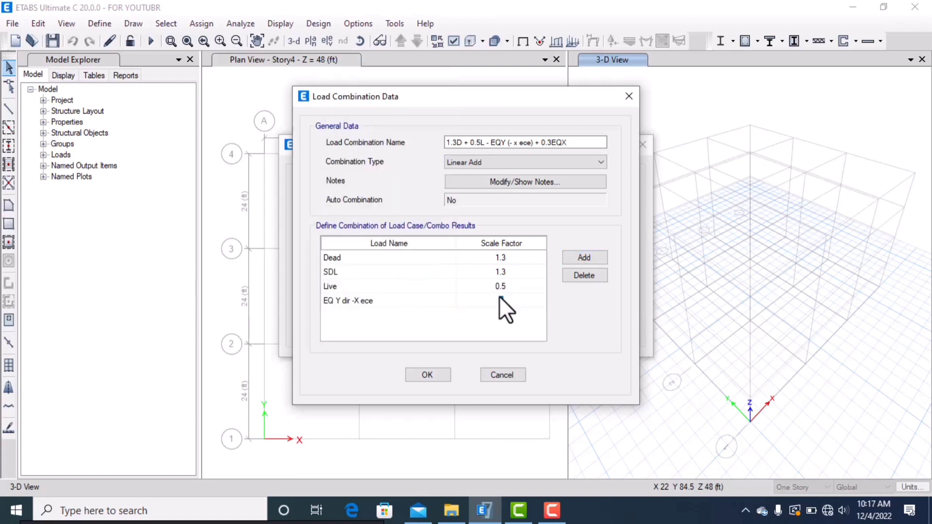
{"action": "type", "text": "-1"}
Add the EQ X load case with a scale factor of 0.3 to the -EQY (- x ece) combination
{"action": "left_click", "coordinate": [581, 257]}
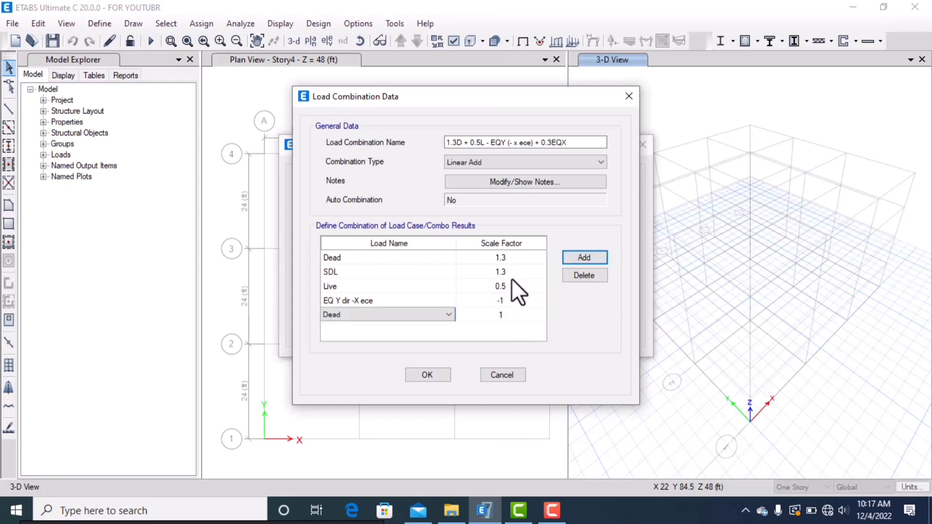
{"action": "left_click", "coordinate": [441, 311]}
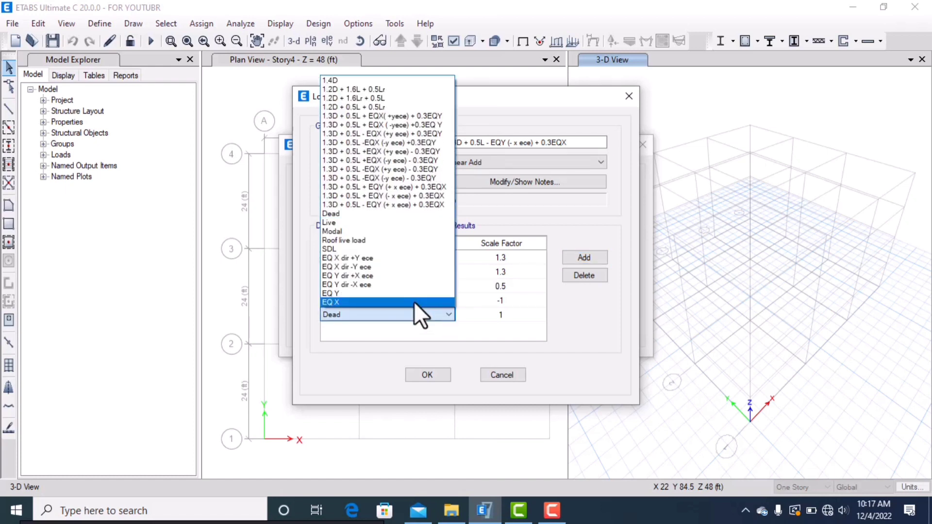
{"action": "left_click", "coordinate": [413, 301]}
{"action": "left_click", "coordinate": [499, 312]}
{"action": "left_click", "coordinate": [501, 313]}
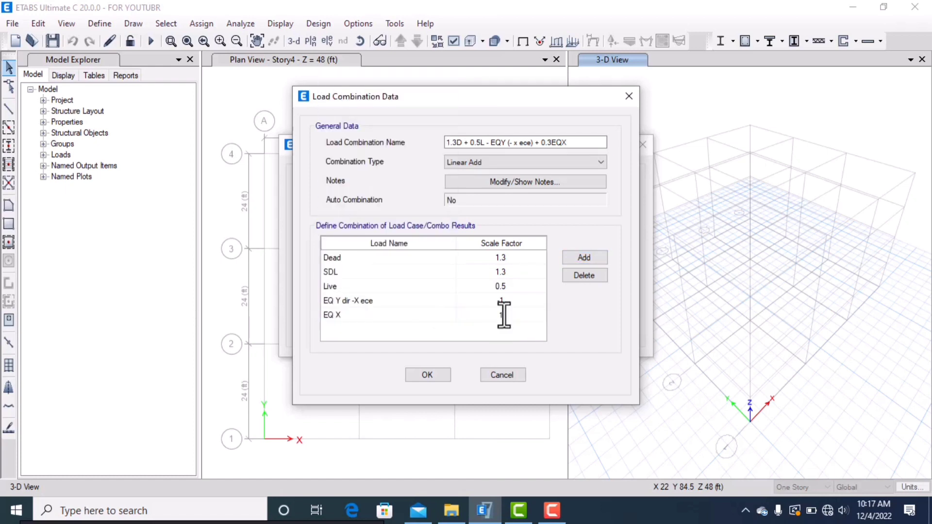
{"action": "type", "text": "0.3"}
Copy the full name of the -EQY (- x ece) combination and save the combination
{"action": "left_click", "coordinate": [572, 142]}
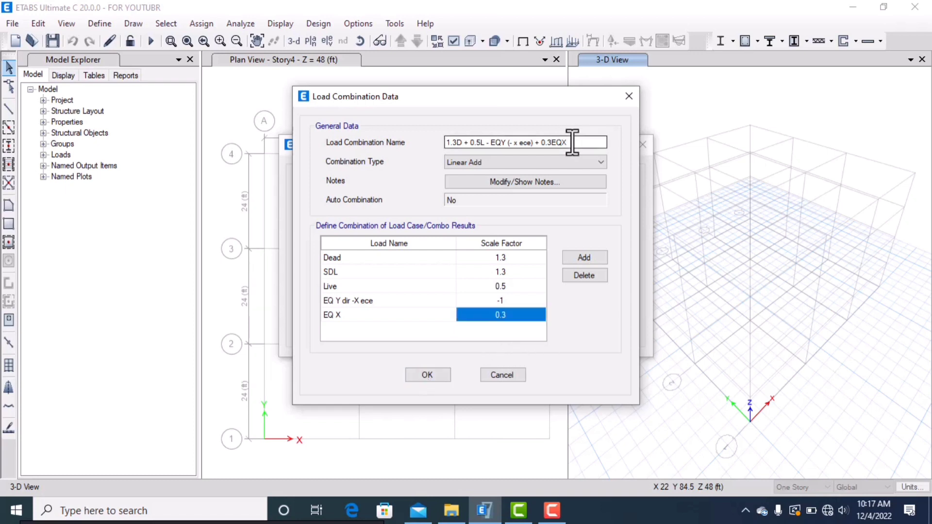
{"action": "left_click_drag", "start_coordinate": [572, 142], "coordinate": [445, 142]}
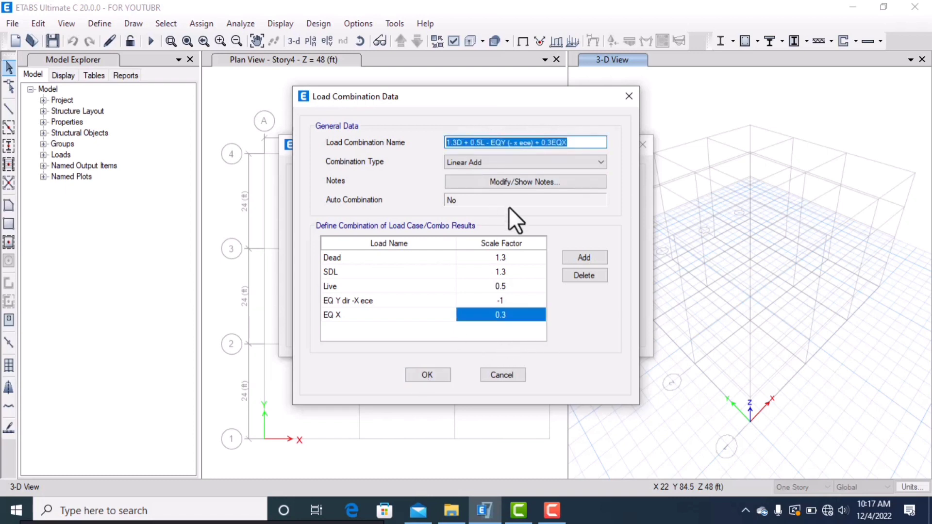
{"action": "left_click", "coordinate": [425, 375]}
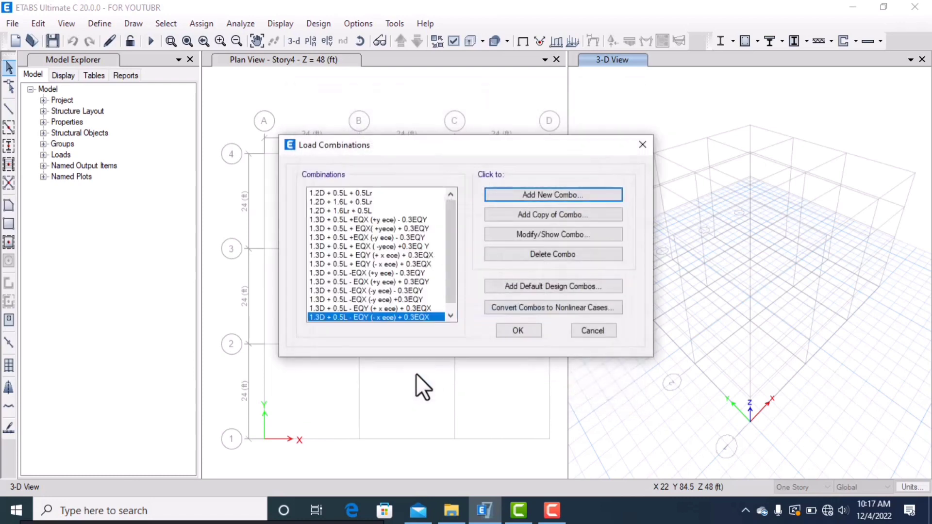
Switch to the load combinations PDF in Edge and mark the Y-direction row with +0.3X using pen strokes around it
{"action": "left_click", "coordinate": [354, 510]}
{"action": "scroll", "coordinate": [533, 344], "scroll_direction": "down", "scroll_amount": 4}
{"action": "scroll", "coordinate": [466, 359], "scroll_direction": "up", "scroll_amount": 9}
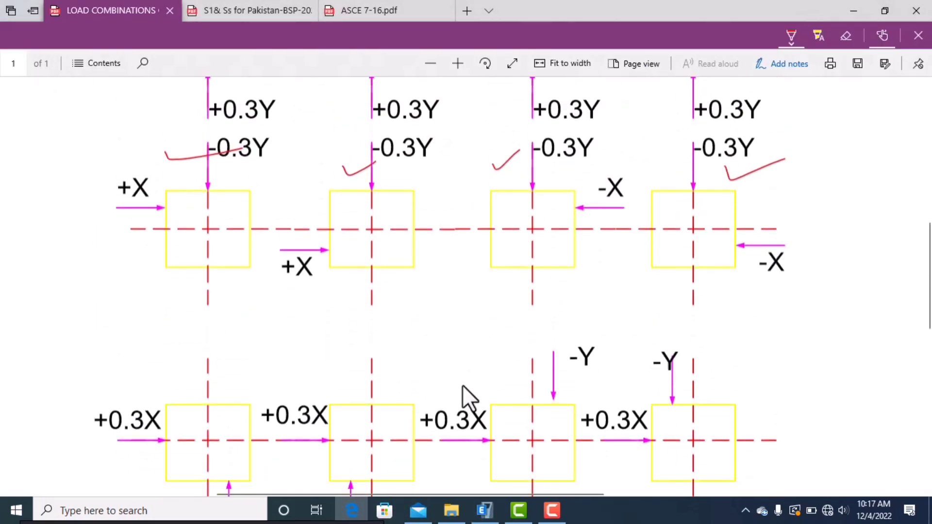
{"action": "scroll", "coordinate": [463, 389], "scroll_direction": "down", "scroll_amount": 2}
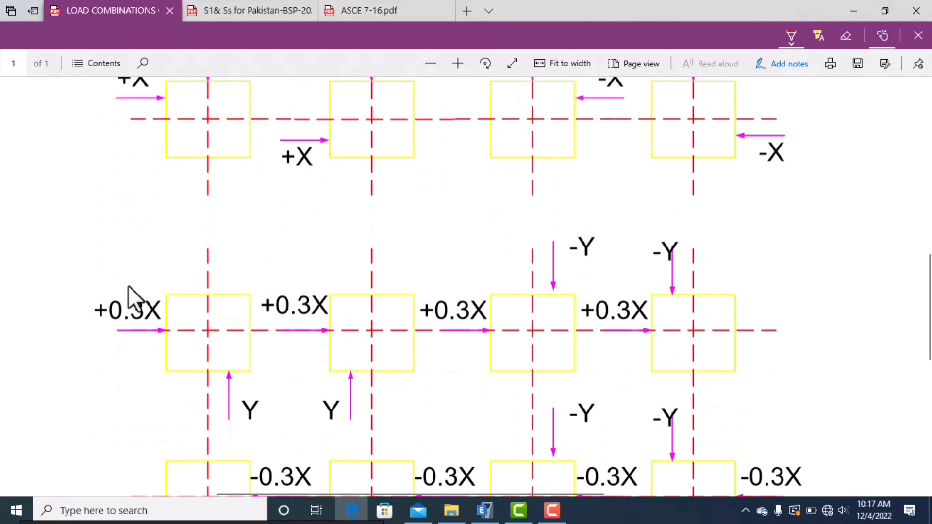
{"action": "mouse_move", "coordinate": [799, 300]}
{"action": "left_mouse_down"}
{"action": "mouse_move", "coordinate": [814, 354]}
{"action": "mouse_move", "coordinate": [682, 393]}
{"action": "left_mouse_up"}
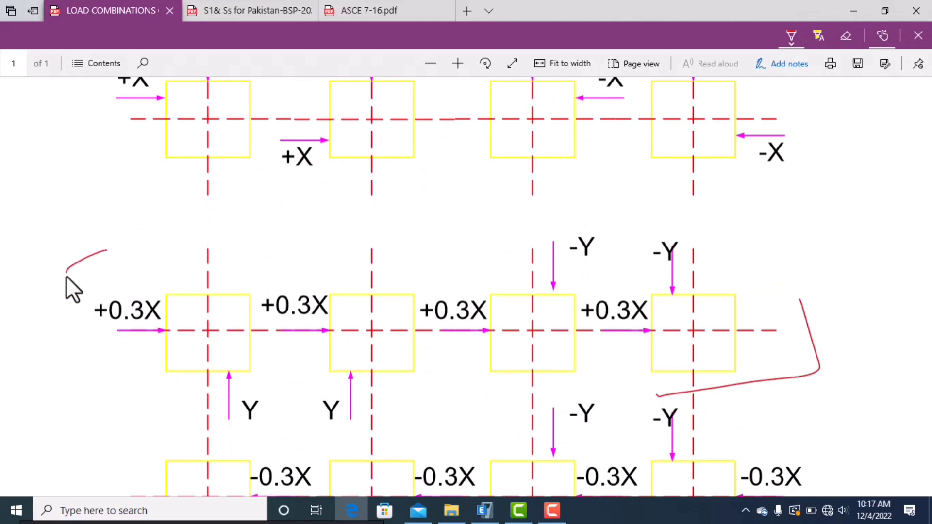
{"action": "left_click_drag", "start_coordinate": [66, 275], "coordinate": [131, 364]}
{"action": "scroll", "coordinate": [437, 258], "scroll_direction": "down", "scroll_amount": 4}
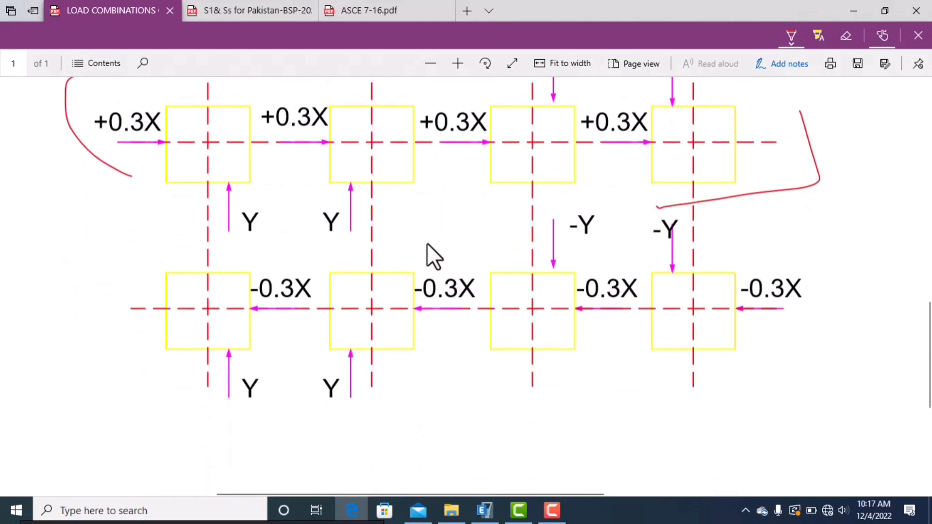
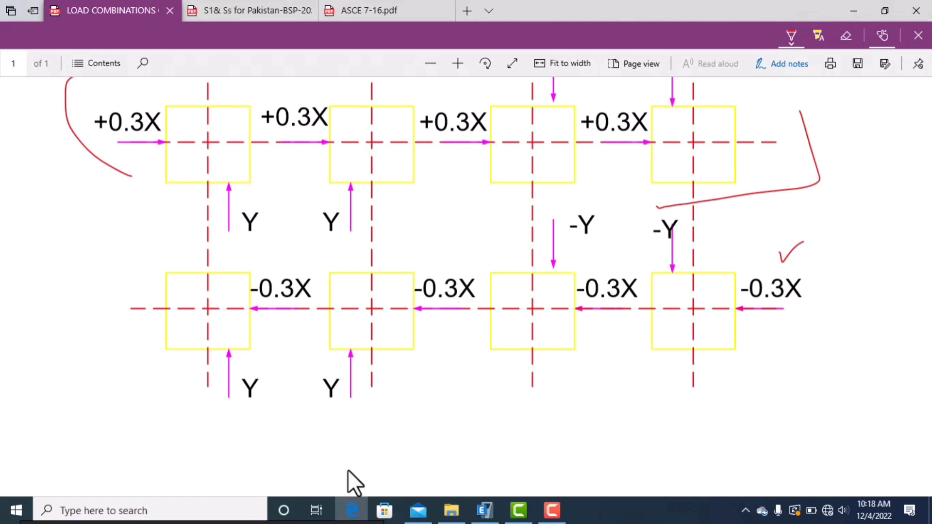
Switch back to ETABS and add a new load combination named "1.3D + 0.5L +EQY (+x ece) - 0.3EQX"
{"action": "left_click", "coordinate": [483, 510]}
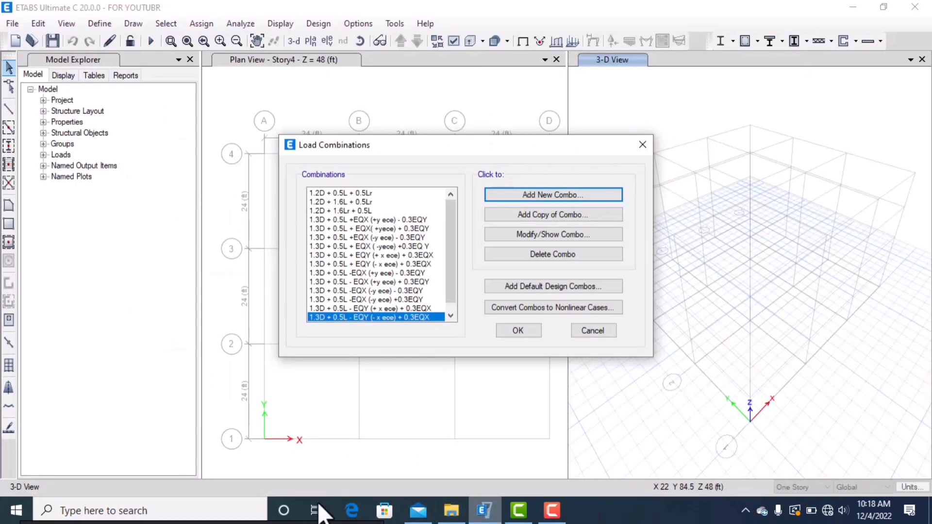
{"action": "left_click", "coordinate": [561, 196]}
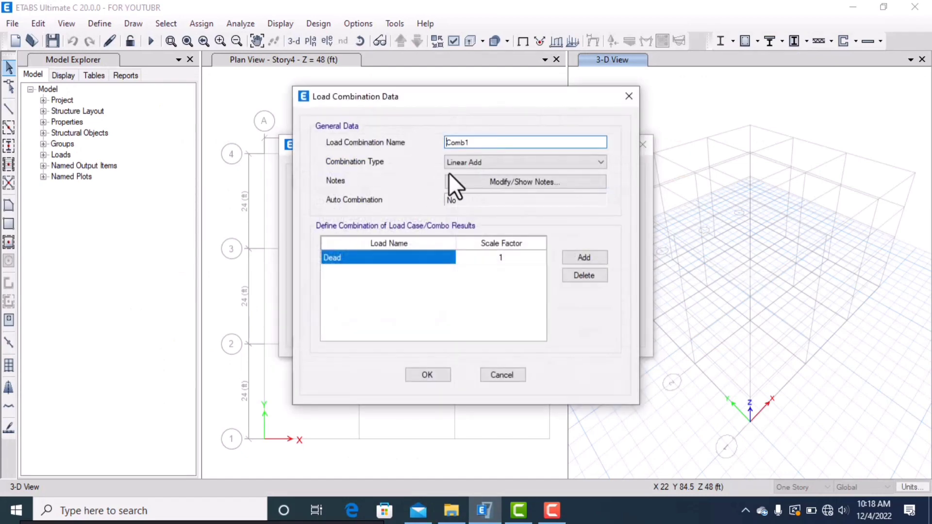
{"action": "left_click_drag", "start_coordinate": [477, 144], "coordinate": [421, 146]}
{"action": "key", "text": "BackSpace"}
{"action": "type", "text": "1.3D + 0.5L - EQY (- x ecc) + 0.3EQX"}
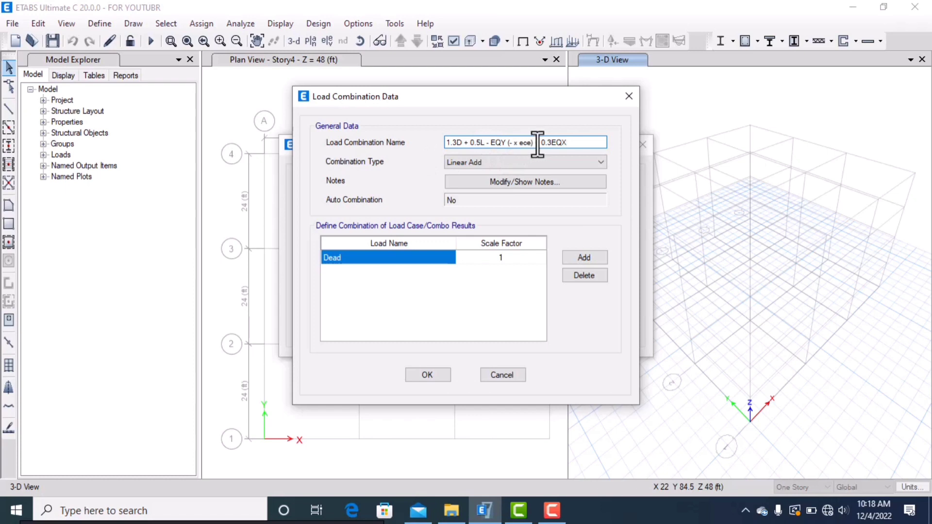
{"action": "key", "text": "Tab"}
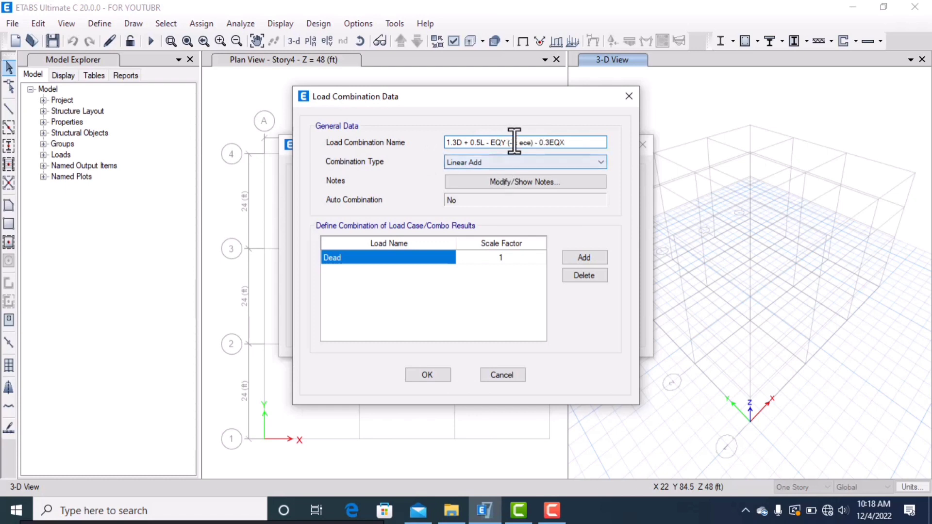
{"action": "left_click", "coordinate": [514, 142]}
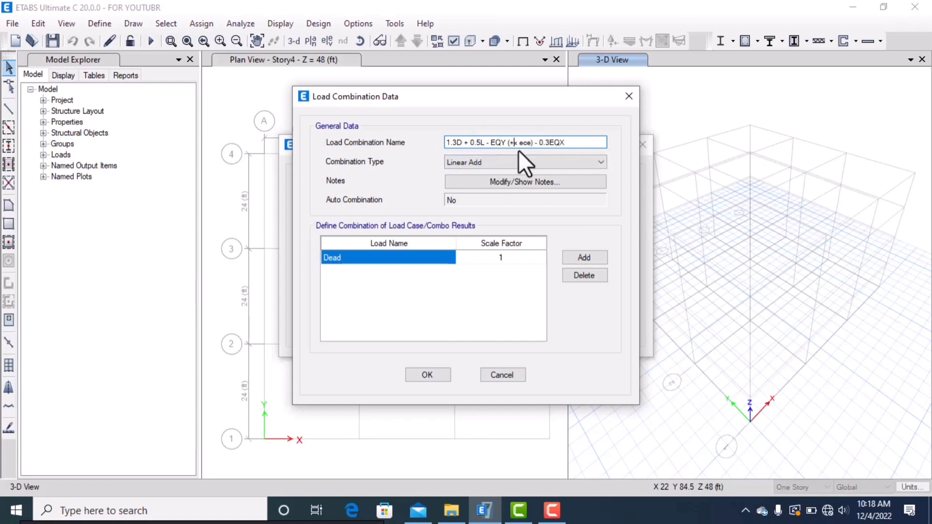
{"action": "left_click", "coordinate": [491, 142]}
{"action": "key", "text": "BackSpace"}
{"action": "key", "text": "BackSpace"}
{"action": "type", "text": "+"}
Set the Dead load's scale factor to 1.3 and add SDL with scale factor 1.3 to the +EQY (+x ece) combination
{"action": "left_click", "coordinate": [504, 257]}
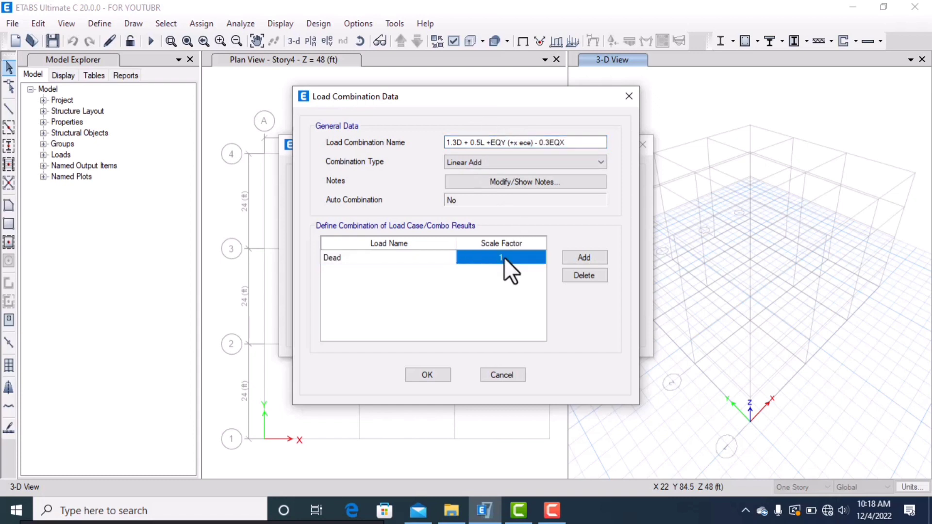
{"action": "type", "text": "1.2"}
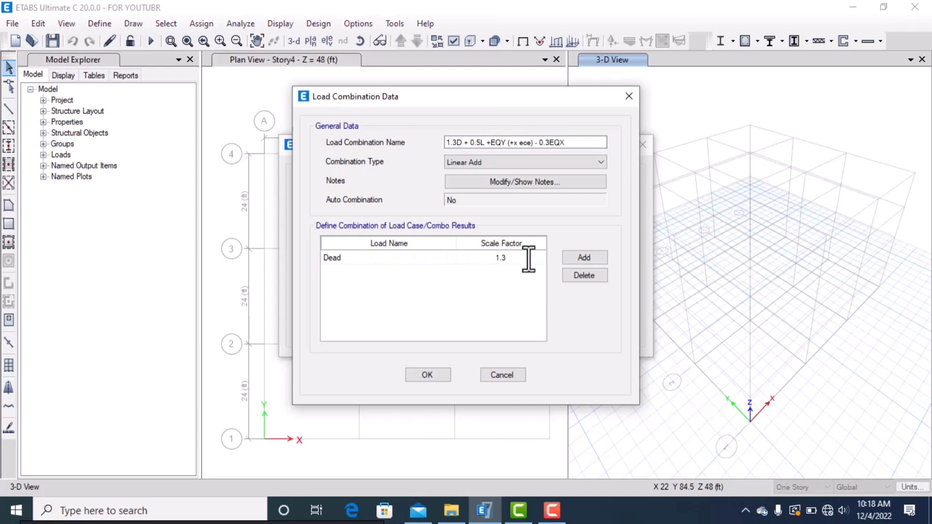
{"action": "left_click", "coordinate": [583, 257]}
{"action": "left_click", "coordinate": [382, 271]}
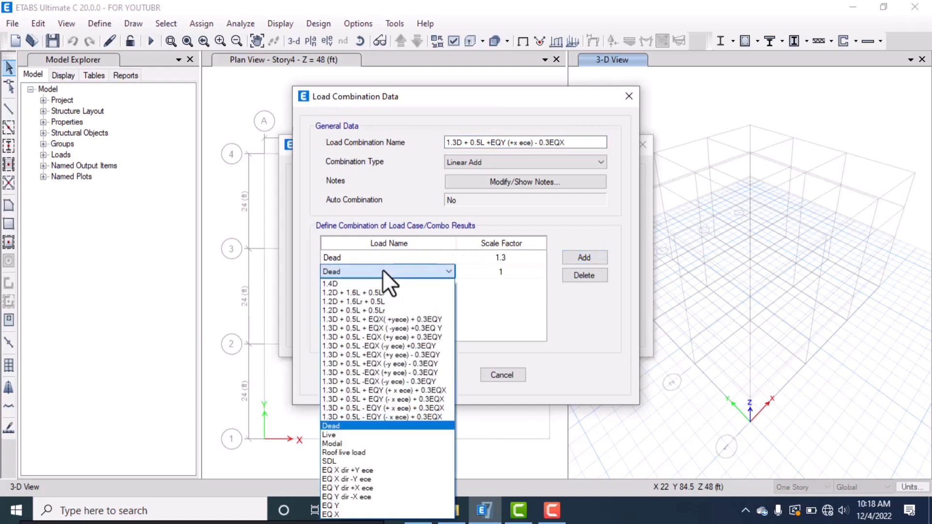
{"action": "left_click", "coordinate": [383, 461]}
{"action": "left_click", "coordinate": [504, 269]}
{"action": "type", "text": "1.3"}
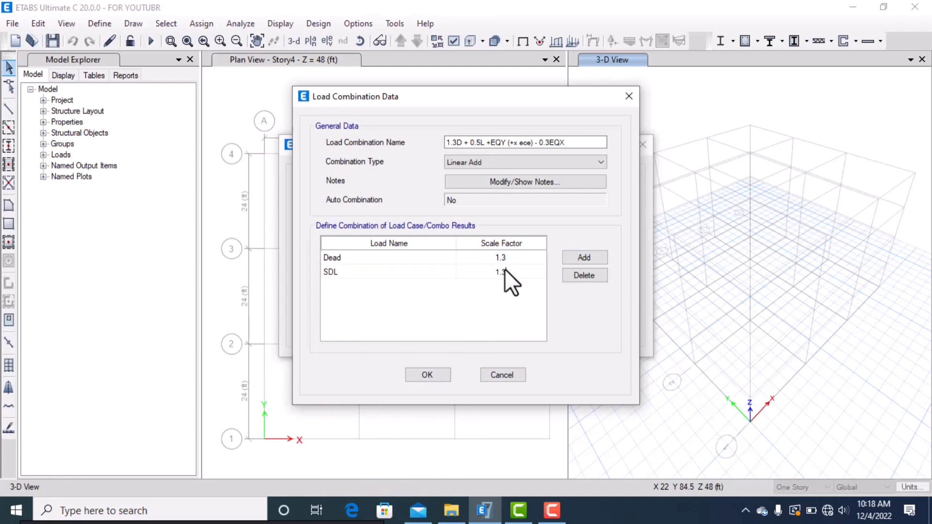
Add the Live load with scale factor 0.5 to the +EQY (+x ece) - 0.3EQX combination
{"action": "left_click", "coordinate": [580, 256]}
{"action": "left_click", "coordinate": [447, 286]}
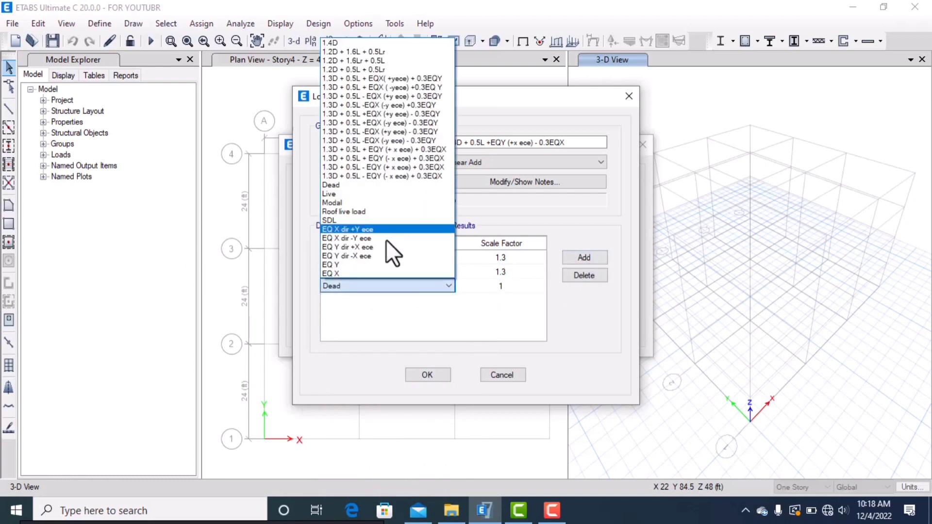
{"action": "left_click", "coordinate": [386, 192]}
{"action": "left_click", "coordinate": [504, 286]}
{"action": "type", "text": "0"}
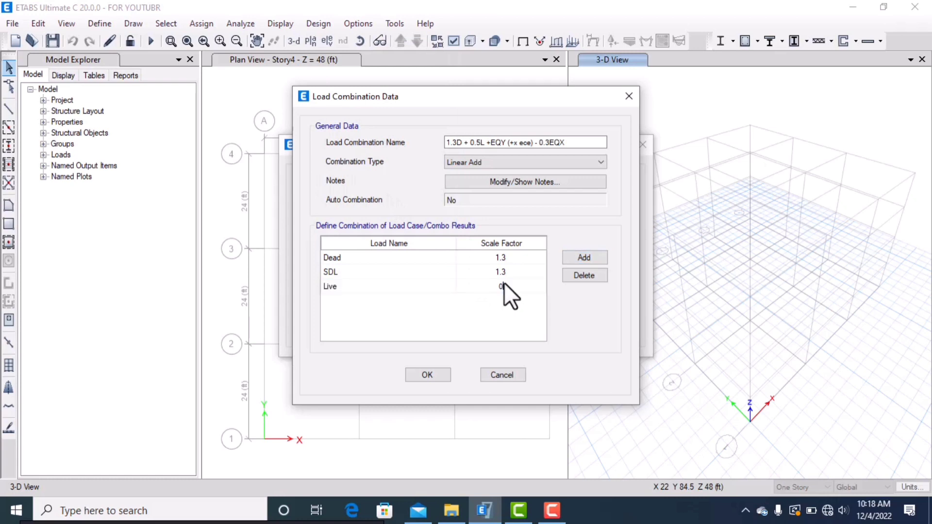
{"action": "type", "text": ".5"}
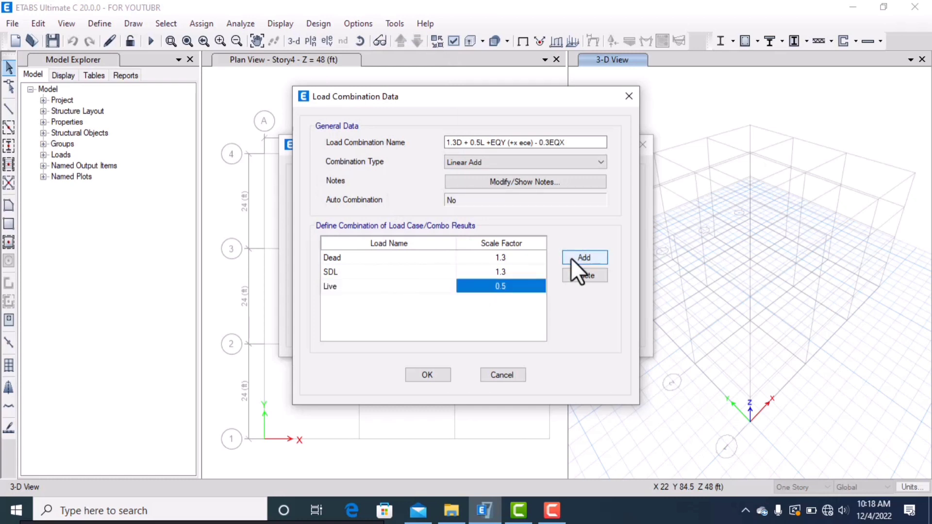
Add EQ Y dir +X ece with scale factor 1 and EQ X with scale factor -0.3 to the +EQY (+x ece) combination
{"action": "left_click", "coordinate": [570, 258]}
{"action": "left_click", "coordinate": [442, 300]}
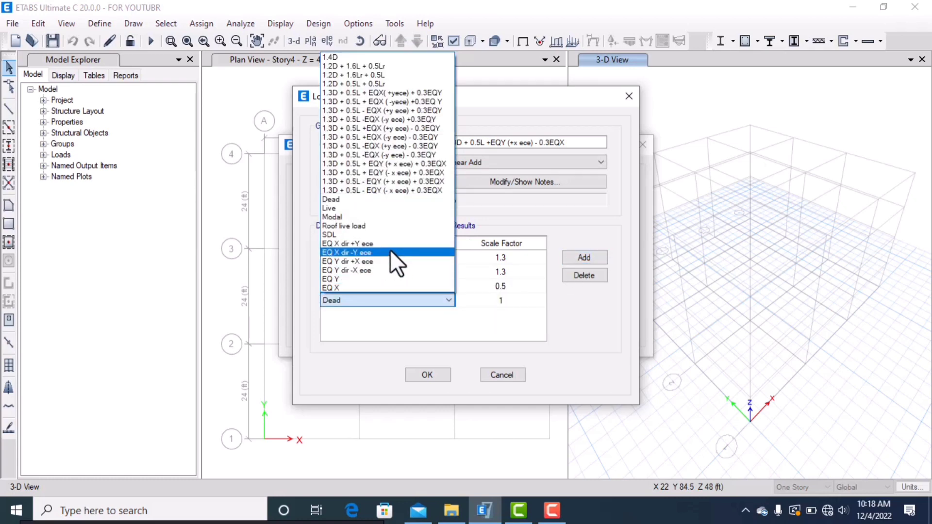
{"action": "left_click", "coordinate": [382, 261]}
{"action": "left_click", "coordinate": [571, 258]}
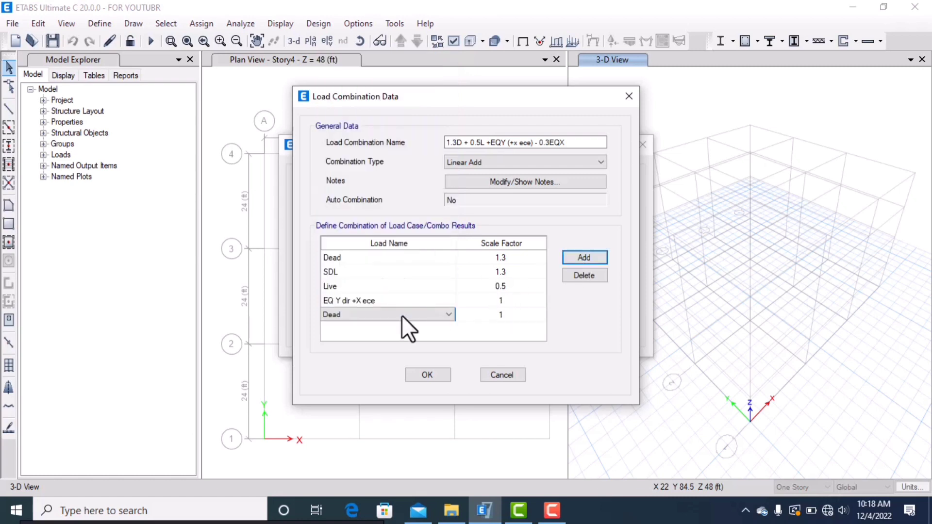
{"action": "left_click", "coordinate": [427, 314]}
{"action": "left_click", "coordinate": [393, 299]}
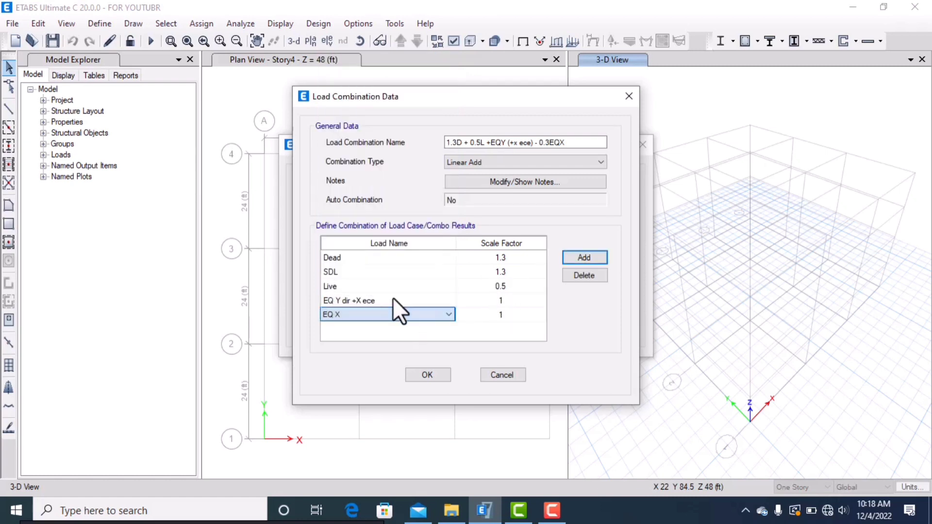
{"action": "left_click", "coordinate": [507, 315]}
{"action": "type", "text": "-0"}
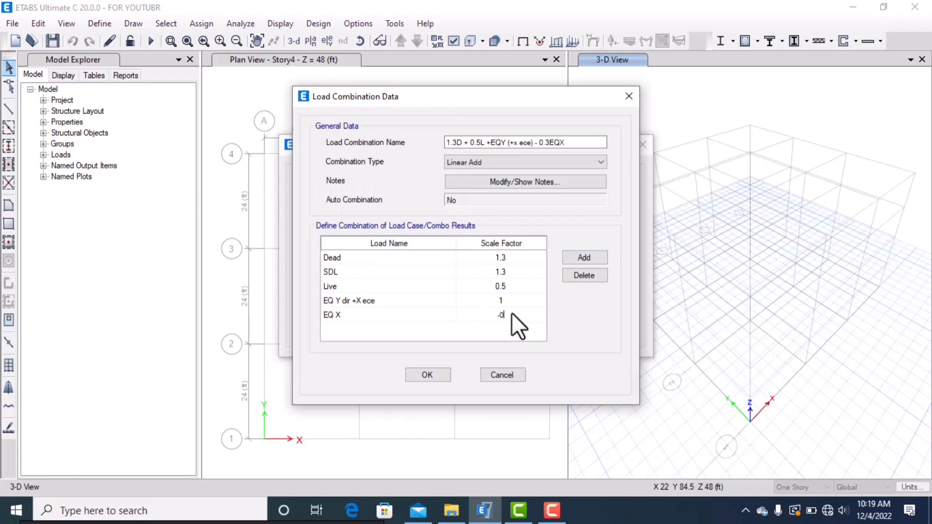
{"action": "type", "text": ".3"}
Save the combination and reuse its copied name for a new one named "1.3D + 0.5L +EQY (-x ece) - 0.3EQX"
{"action": "left_click_drag", "start_coordinate": [572, 146], "coordinate": [443, 146]}
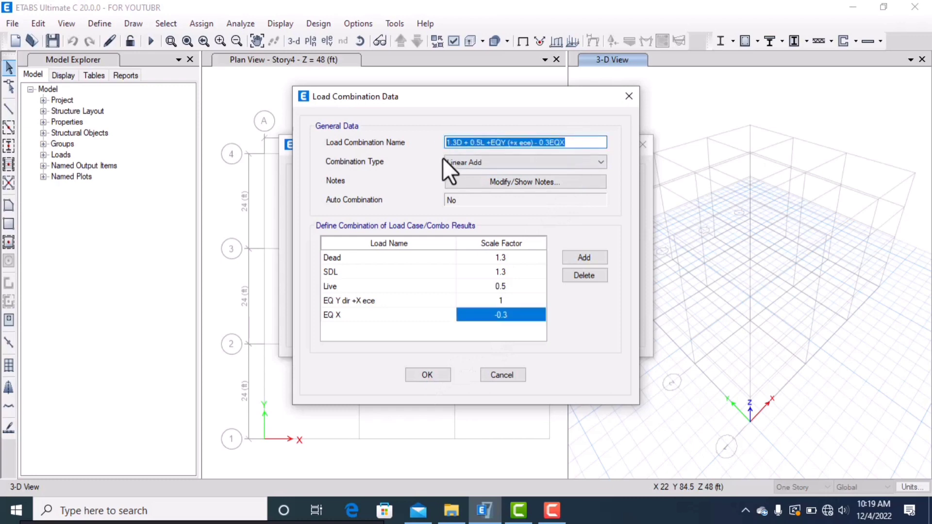
{"action": "left_click", "coordinate": [424, 374]}
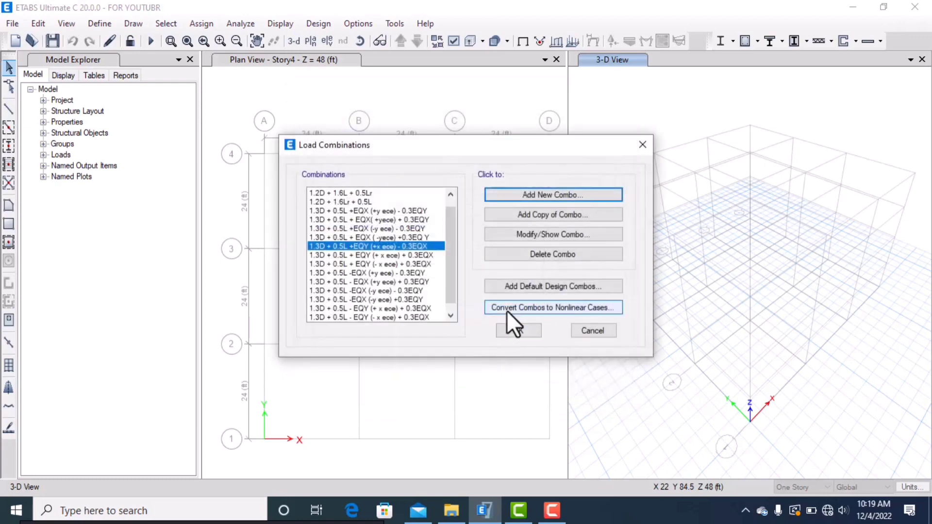
{"action": "left_click", "coordinate": [507, 194]}
{"action": "left_click_drag", "start_coordinate": [495, 146], "coordinate": [421, 144]}
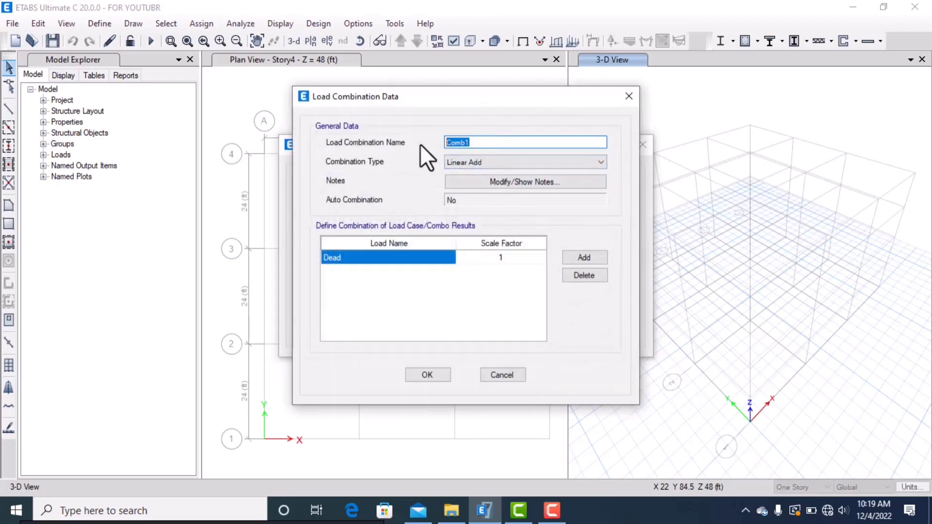
{"action": "key", "text": "BackSpace"}
{"action": "type", "text": "1.3D + 0.5L +EQY (+ecce) - 0.3EQX"}
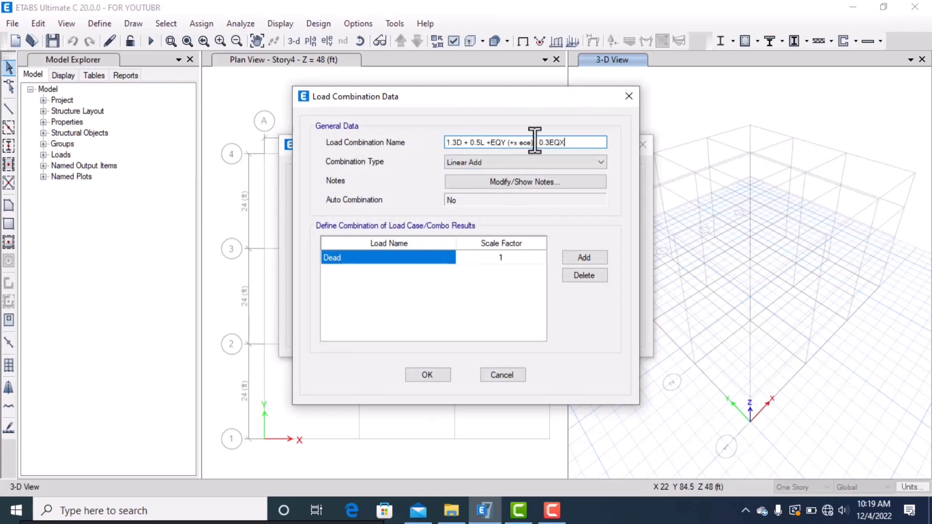
{"action": "left_click", "coordinate": [516, 142]}
{"action": "key", "text": "BackSpace"}
{"action": "type", "text": "-x"}
Set the Dead load's scale factor to 1.3 and add SDL with scale factor 1.3 to the +EQY (-x ece) combination
{"action": "left_click", "coordinate": [507, 257]}
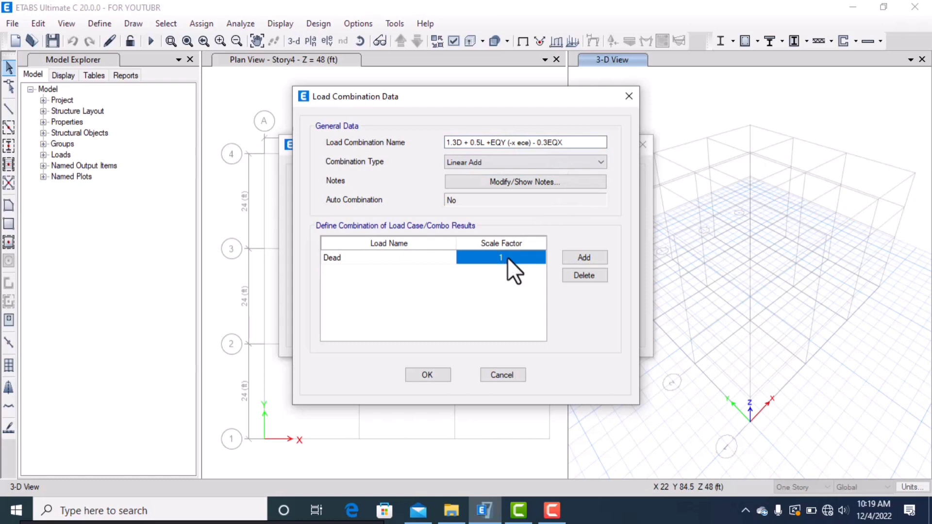
{"action": "type", "text": "1.3"}
{"action": "left_click", "coordinate": [583, 257]}
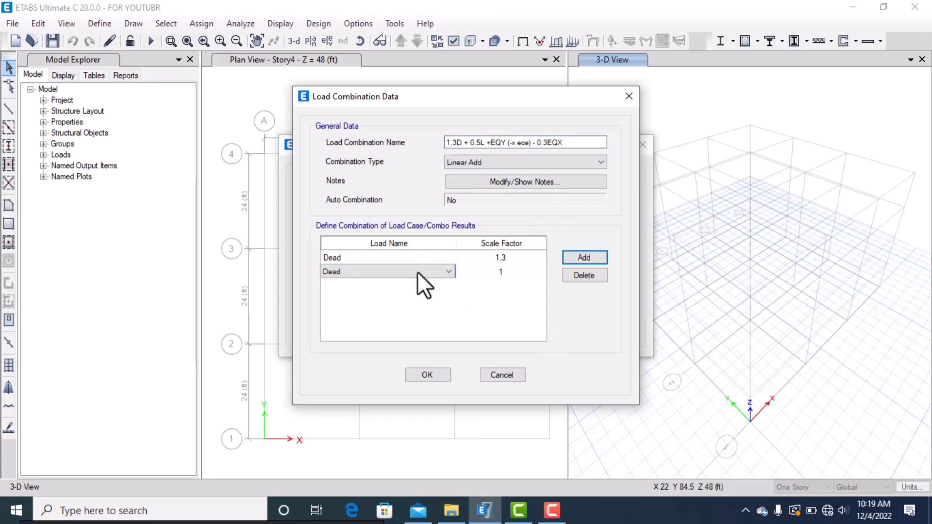
{"action": "left_click", "coordinate": [417, 272]}
{"action": "left_click", "coordinate": [378, 204]}
{"action": "left_click", "coordinate": [508, 270]}
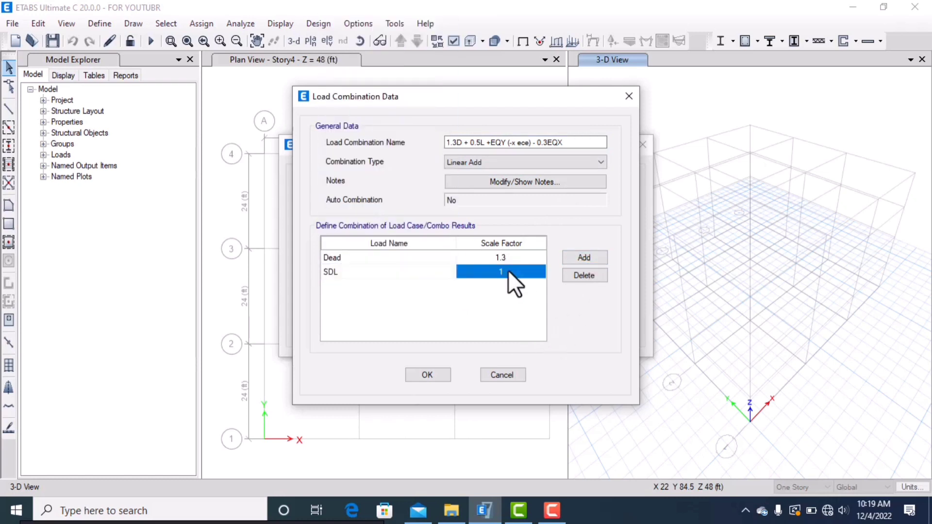
{"action": "type", "text": "1.3"}
Add the Live load with scale factor 0.5 to the +EQY (-x ece) - 0.3EQX combination
{"action": "left_click", "coordinate": [569, 257]}
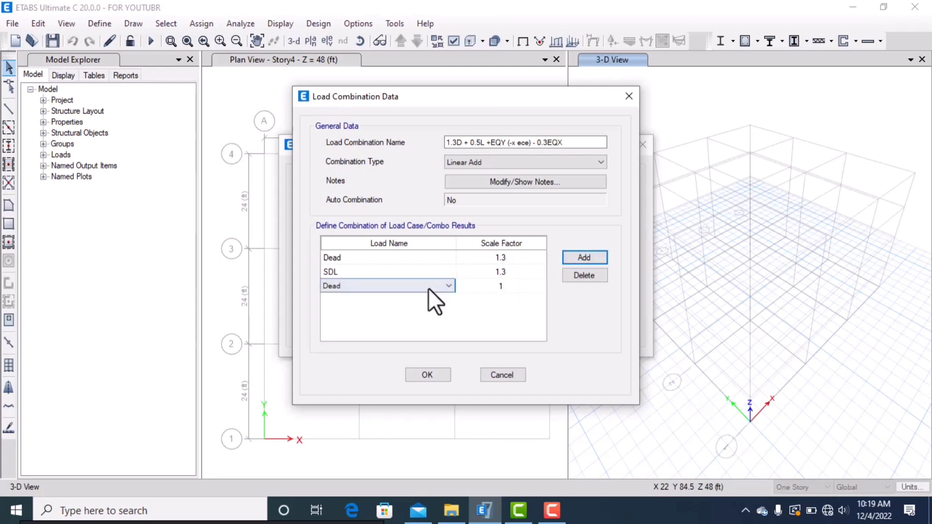
{"action": "left_click", "coordinate": [428, 289]}
{"action": "left_click", "coordinate": [369, 195]}
{"action": "left_click", "coordinate": [507, 284]}
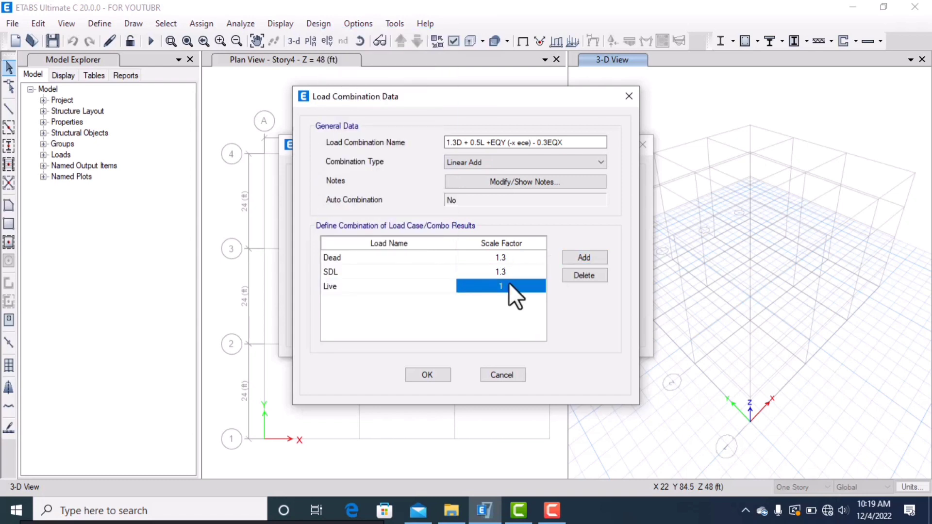
{"action": "type", "text": "0.5"}
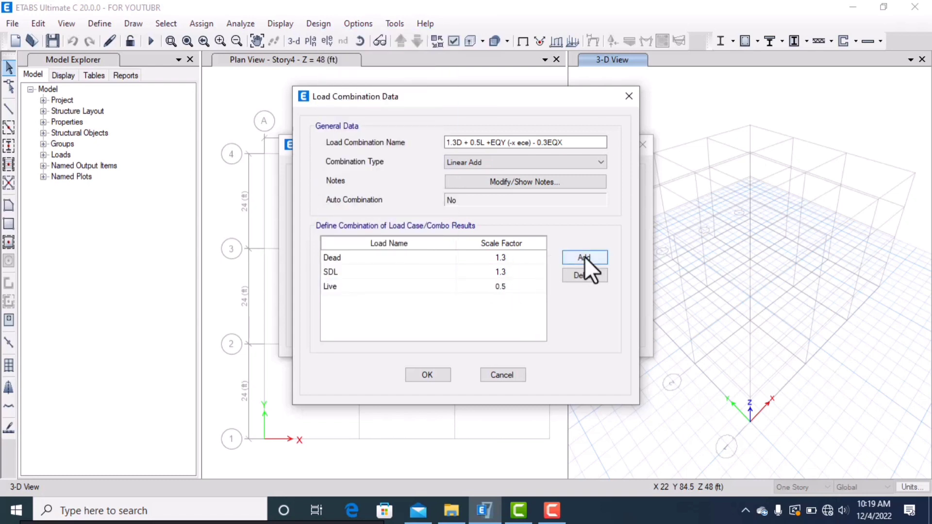
Add EQ Y dir -X ece with scale factor 1 and EQ X with -0.3, and save the +EQY (-x ece) combination
{"action": "left_click", "coordinate": [584, 257]}
{"action": "left_click", "coordinate": [431, 301]}
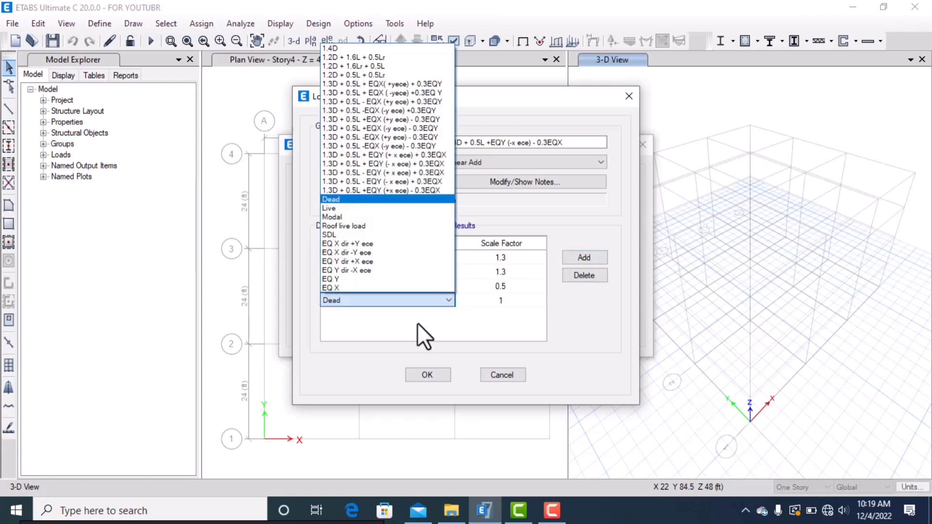
{"action": "left_click", "coordinate": [384, 269]}
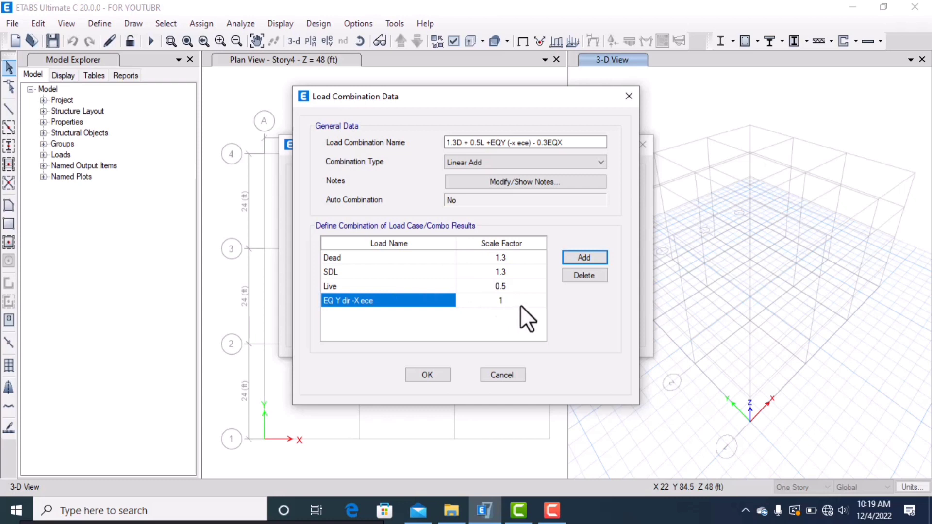
{"action": "left_click", "coordinate": [581, 260]}
{"action": "left_click", "coordinate": [442, 316]}
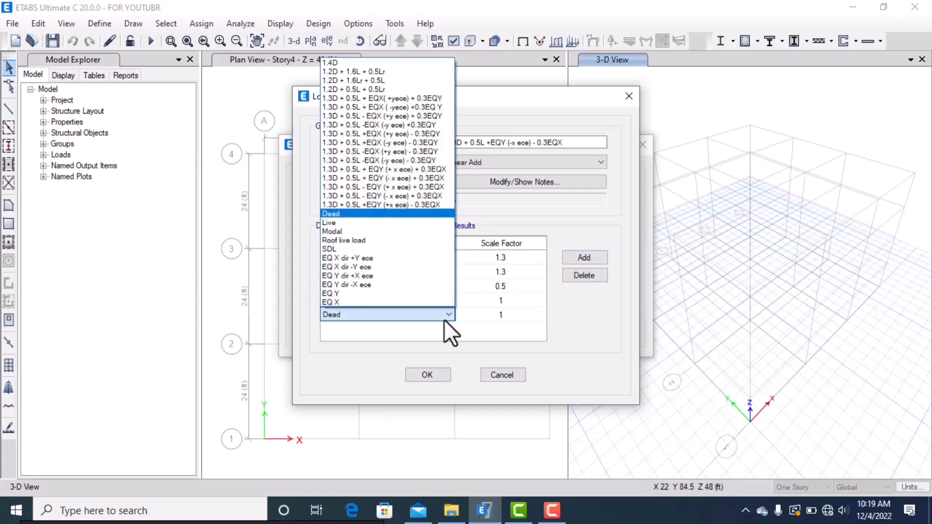
{"action": "left_click", "coordinate": [414, 303]}
{"action": "left_click", "coordinate": [509, 315]}
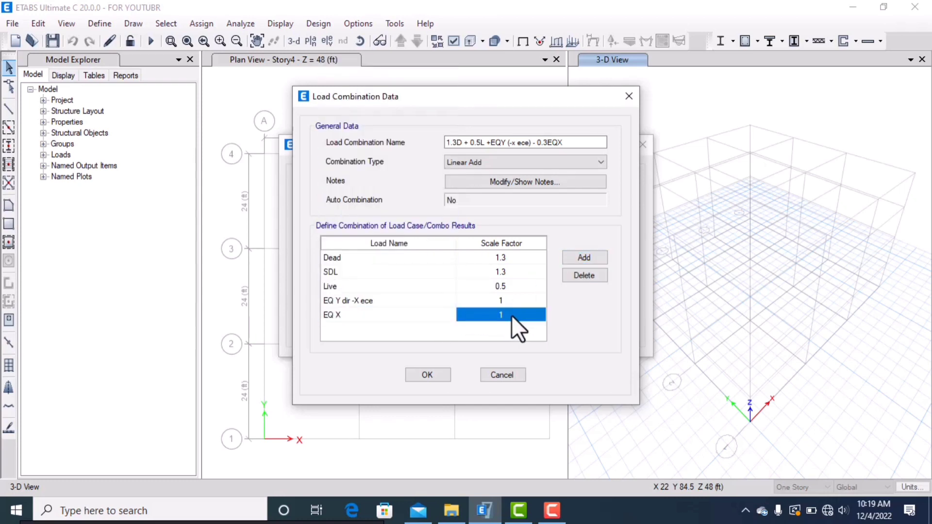
{"action": "type", "text": "0.3"}
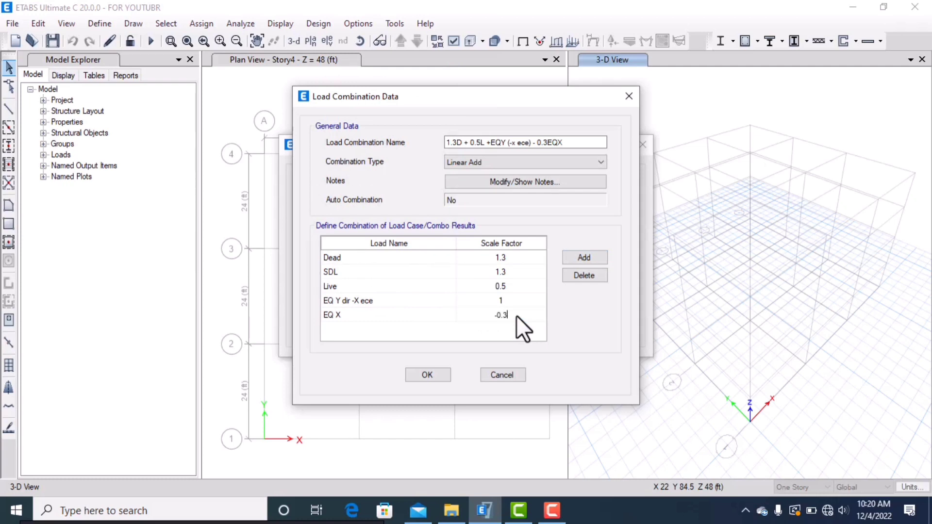
{"action": "left_click", "coordinate": [438, 374]}
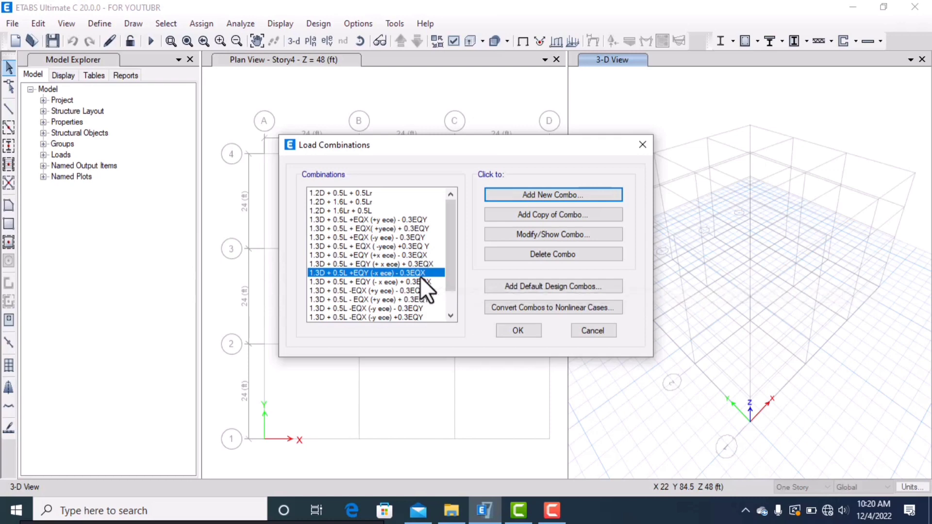
Reopen the +EQY (-x ece) - 0.3EQX combination, copy its full name and close it
{"action": "left_click", "coordinate": [552, 234]}
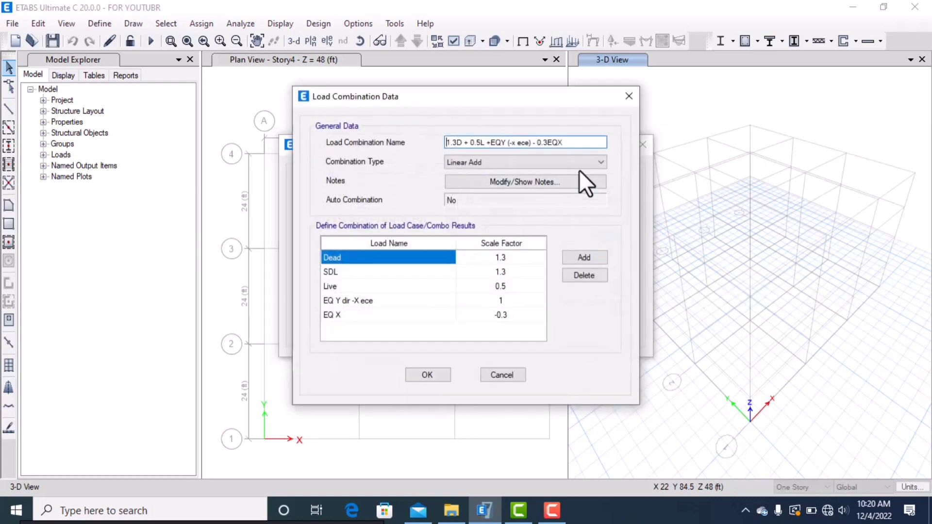
{"action": "left_click_drag", "start_coordinate": [565, 142], "coordinate": [445, 142]}
{"action": "key", "text": "ctrl+c"}
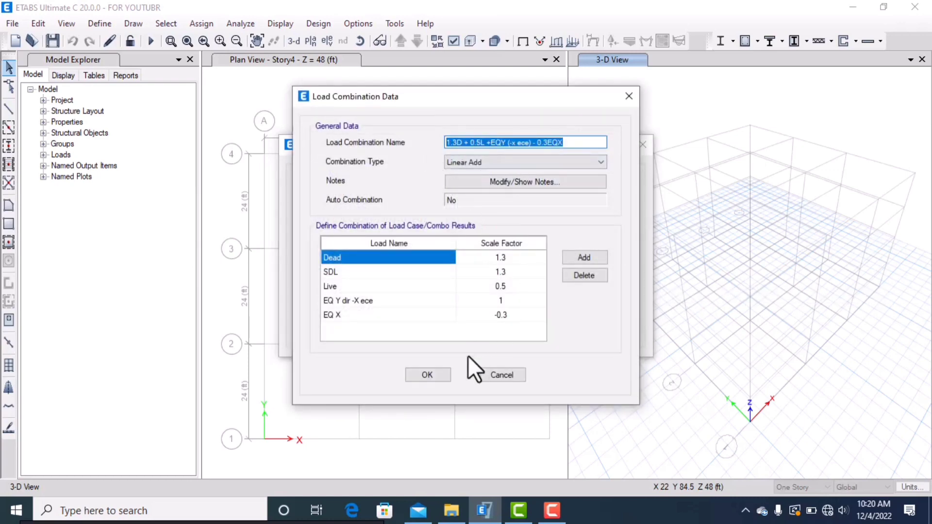
{"action": "left_click", "coordinate": [427, 374]}
Add a new load combination from the copied name, edited to "1.3D + 0.5L -EQY (+x ece) - 0.3EQX"
{"action": "left_click", "coordinate": [537, 189]}
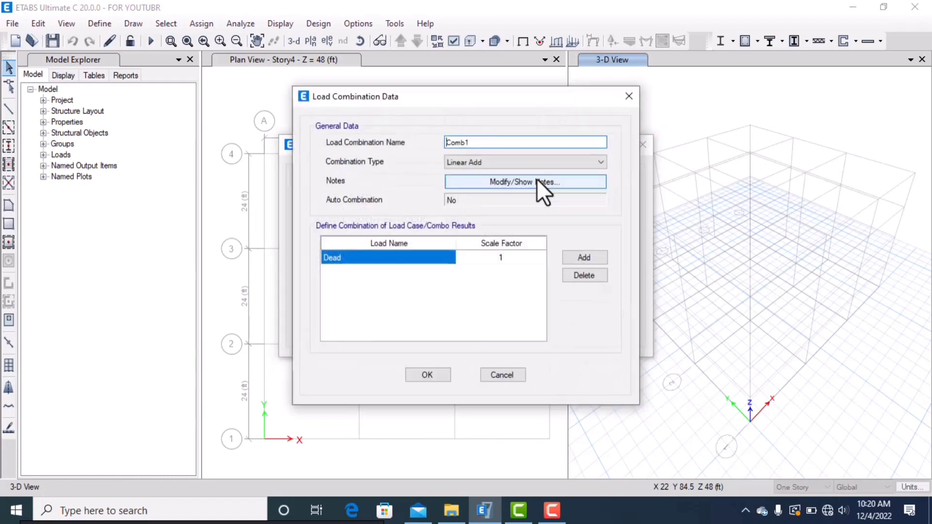
{"action": "left_click_drag", "start_coordinate": [505, 146], "coordinate": [430, 143]}
{"action": "key", "text": "BackSpace"}
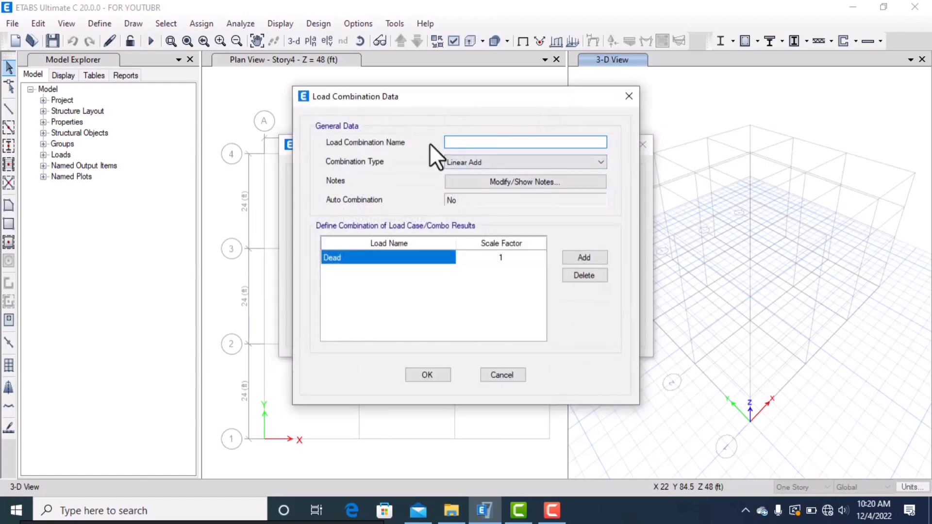
{"action": "key", "text": "ctrl+v"}
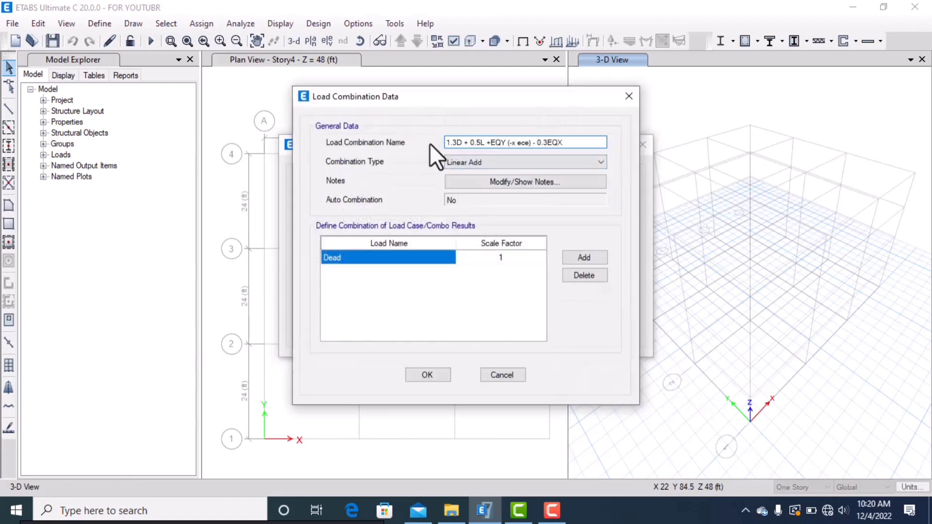
{"action": "left_click", "coordinate": [489, 143]}
{"action": "key", "text": "BackSpace"}
{"action": "type", "text": "-"}
{"action": "left_click", "coordinate": [510, 143]}
{"action": "key", "text": "BackSpace"}
{"action": "type", "text": "+"}
{"action": "key", "text": "BackSpace"}
{"action": "type", "text": "+"}
Set the Dead load's scale factor to 1.3 and add SDL with scale factor 1.3 to the -EQY (+x ece) combination
{"action": "left_click", "coordinate": [506, 258]}
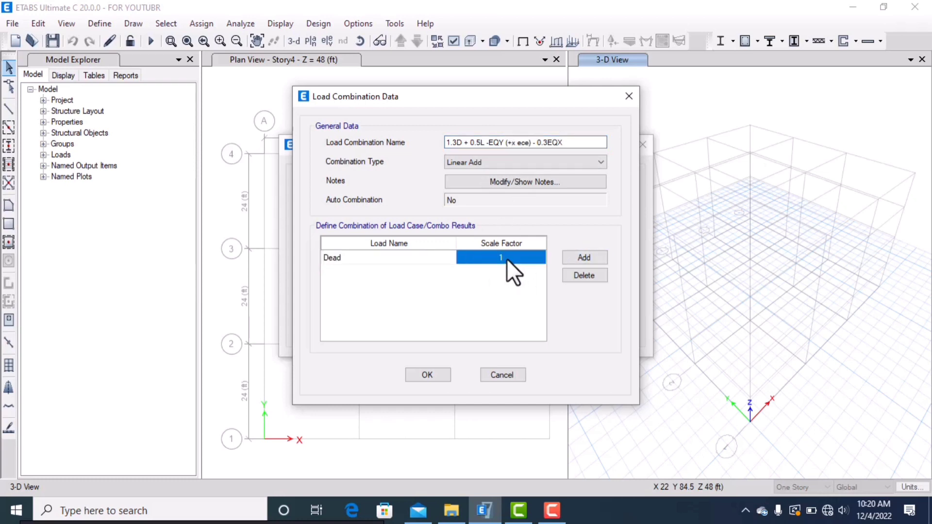
{"action": "type", "text": "1.3"}
{"action": "key", "text": "Return"}
{"action": "left_click", "coordinate": [581, 257]}
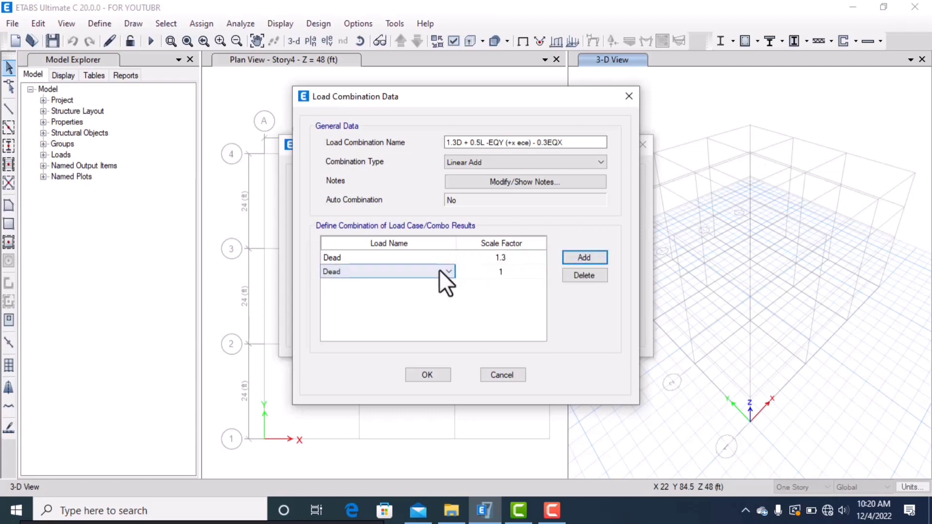
{"action": "left_click", "coordinate": [438, 270]}
{"action": "left_click", "coordinate": [353, 204]}
{"action": "left_click", "coordinate": [495, 272]}
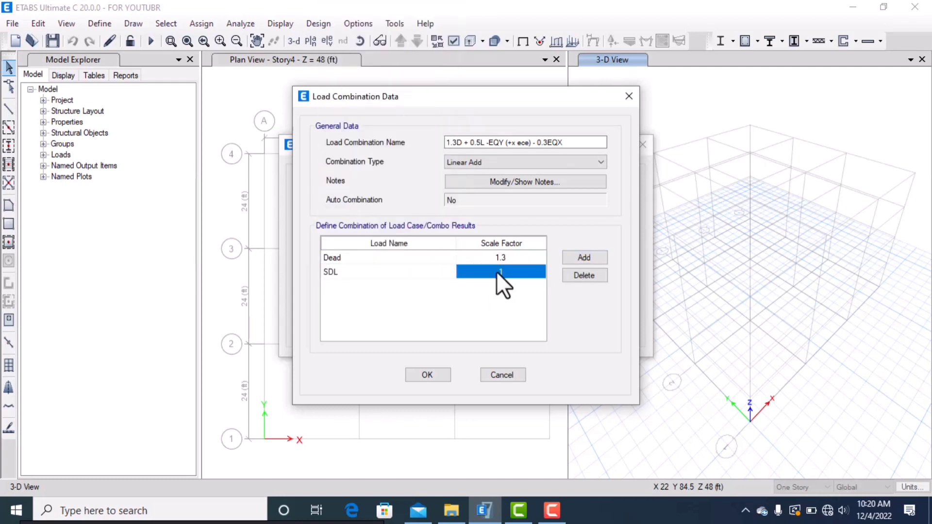
{"action": "type", "text": "1.3"}
{"action": "key", "text": "Return"}
Add the Live load with scale factor 0.5 to the -EQY (+x ece) - 0.3EQX combination
{"action": "left_click", "coordinate": [584, 258]}
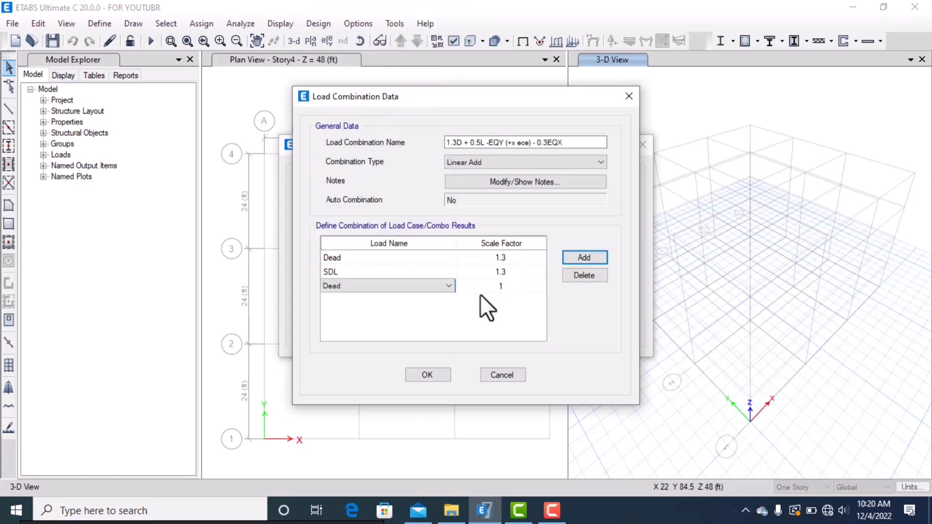
{"action": "left_click", "coordinate": [450, 286]}
{"action": "left_click", "coordinate": [368, 193]}
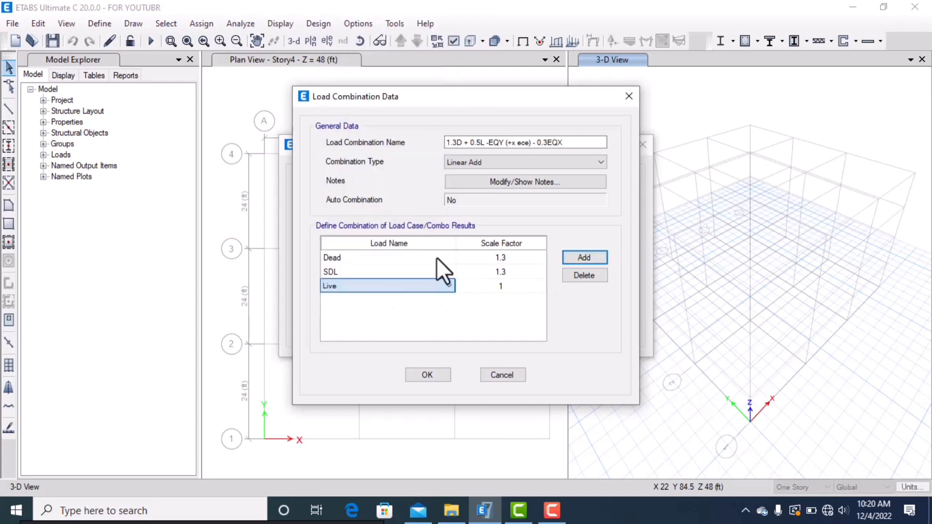
{"action": "left_click", "coordinate": [500, 286]}
{"action": "type", "text": "0.5"}
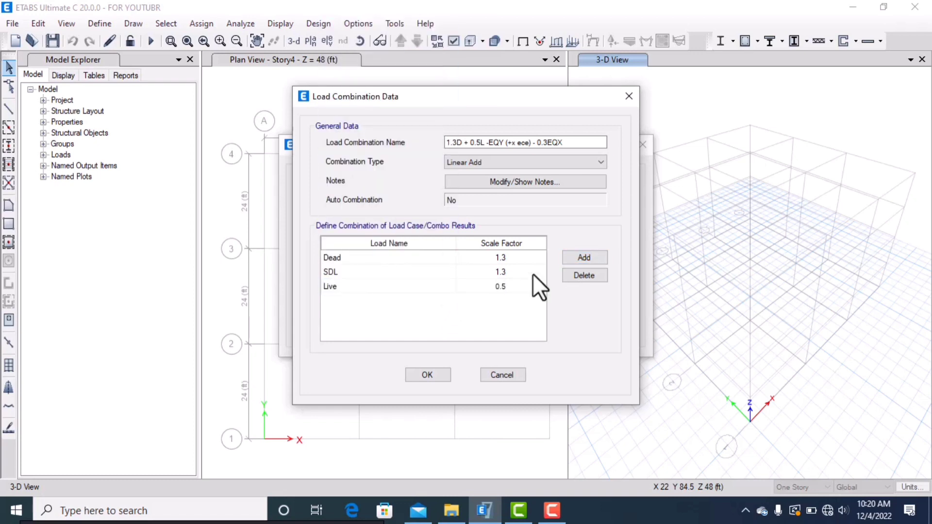
Add the EQ Y dir +X ece load with scale factor -1 to the -EQY (+x ece) - 0.3EQX combination
{"action": "left_click", "coordinate": [584, 257]}
{"action": "left_click", "coordinate": [447, 300]}
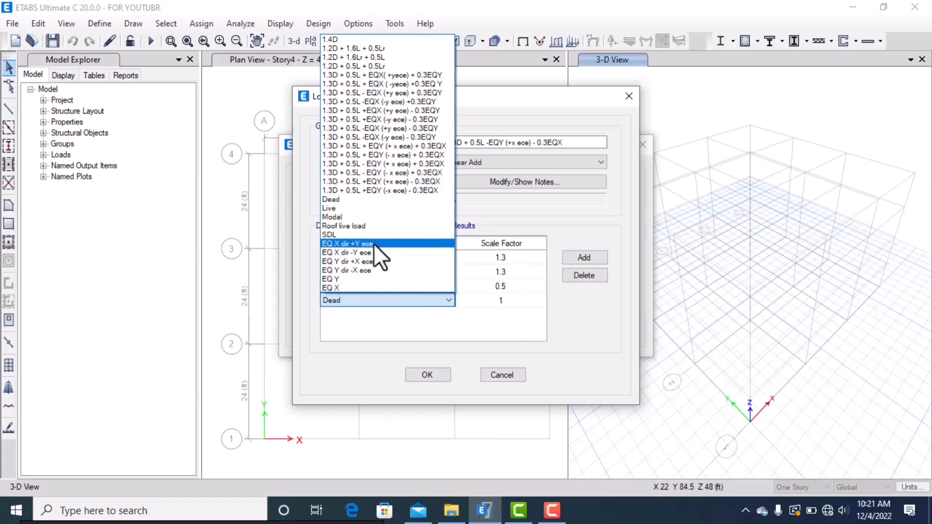
{"action": "left_click", "coordinate": [376, 264]}
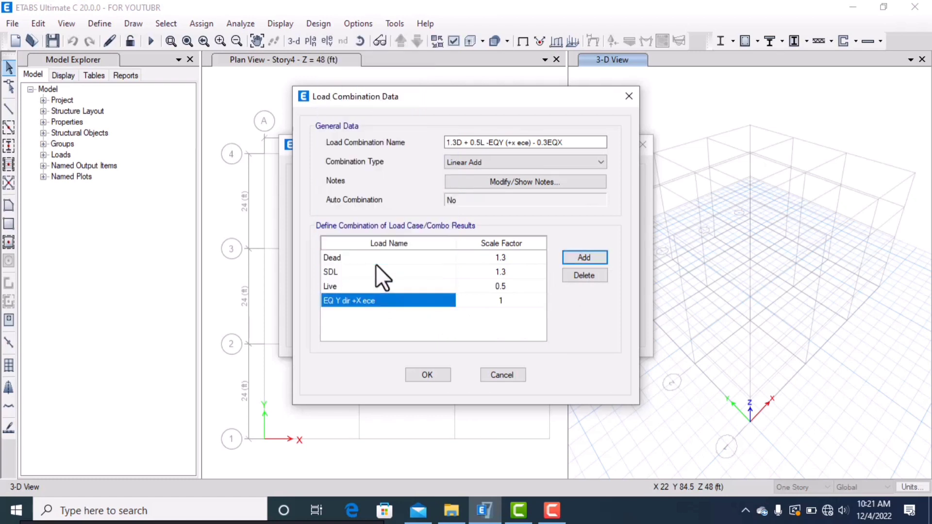
{"action": "left_click", "coordinate": [495, 298]}
{"action": "type", "text": "-1"}
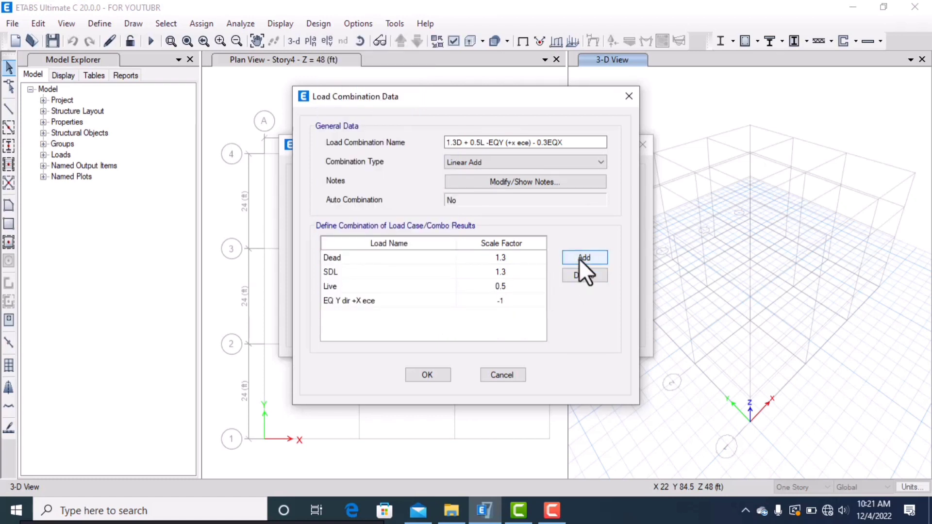
Add the EQ X load with scale factor -0.3 to the -EQY (+x ece) - 0.3EQX combination
{"action": "left_click", "coordinate": [578, 258]}
{"action": "left_click", "coordinate": [418, 315]}
{"action": "left_click", "coordinate": [372, 301]}
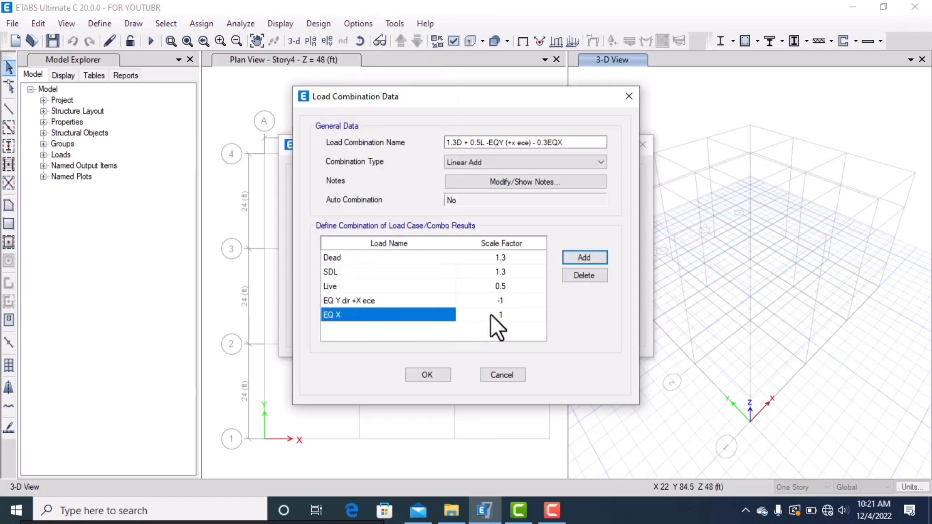
{"action": "left_click", "coordinate": [491, 313]}
{"action": "left_click", "coordinate": [499, 314]}
{"action": "type", "text": "-0"}
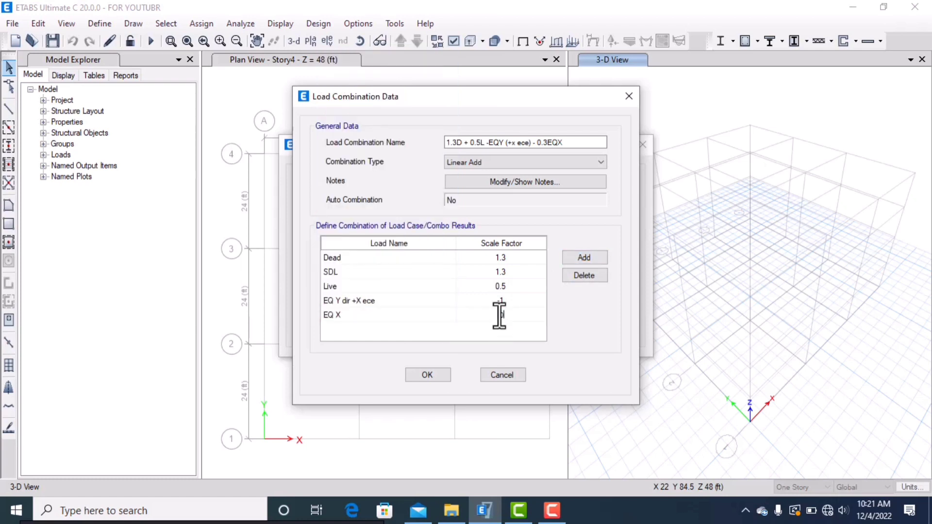
{"action": "type", "text": ".3"}
Copy the combination's name, save it, and add a new combination named "1.3D + 0.5L -EQY (-x ece) - 0.3EQX"
{"action": "left_click_drag", "start_coordinate": [563, 144], "coordinate": [446, 149]}
{"action": "key", "text": "ctrl+c"}
{"action": "left_click", "coordinate": [427, 375]}
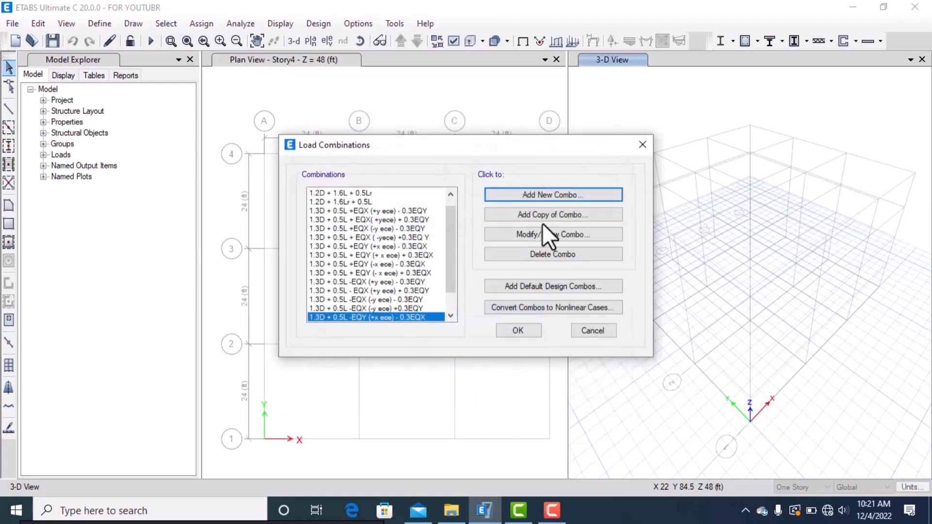
{"action": "left_click", "coordinate": [541, 196]}
{"action": "left_click_drag", "start_coordinate": [475, 141], "coordinate": [415, 141]}
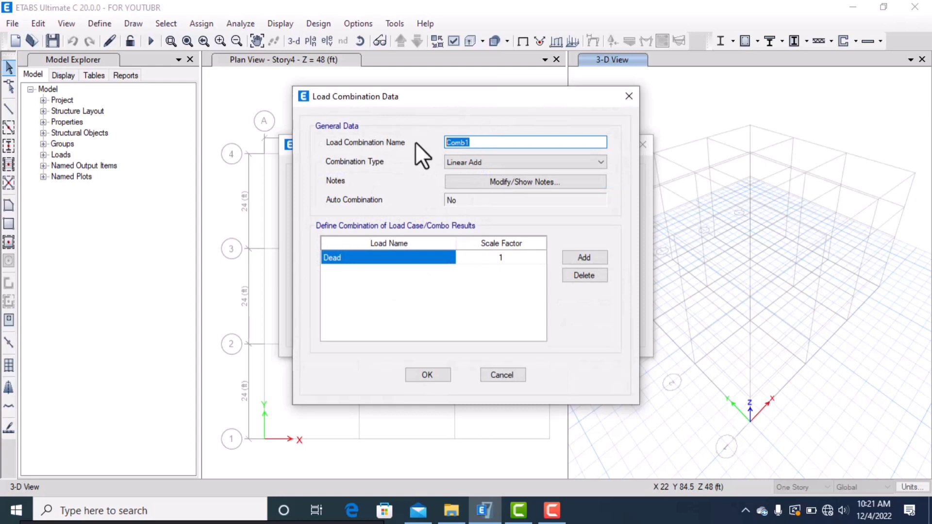
{"action": "key", "text": "ctrl+v"}
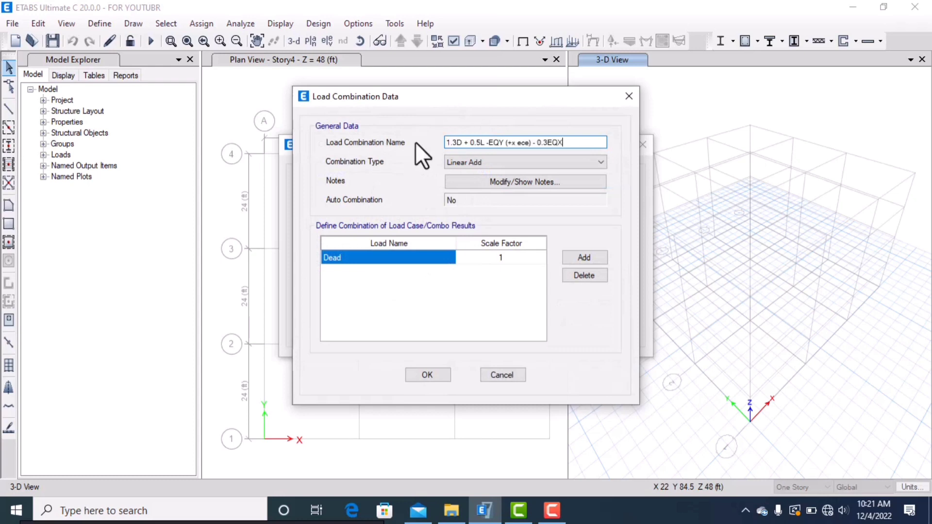
{"action": "left_click", "coordinate": [511, 142]}
{"action": "key", "text": "BackSpace"}
{"action": "type", "text": "-"}
Set the Dead load's scale factor to 1.3 and add SDL with scale factor 1.3 to the -EQY (-x ece) combination
{"action": "left_click", "coordinate": [503, 257]}
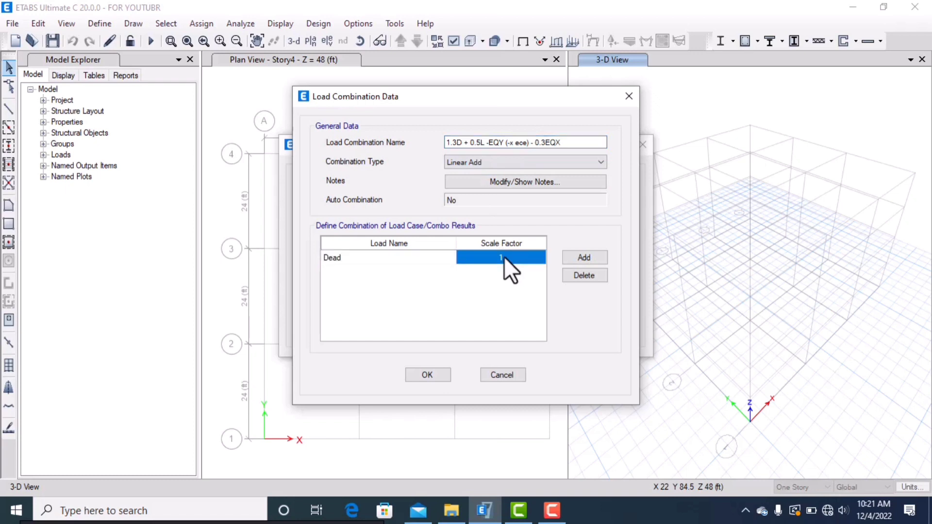
{"action": "type", "text": "1.3"}
{"action": "left_click", "coordinate": [578, 255]}
{"action": "left_click", "coordinate": [403, 272]}
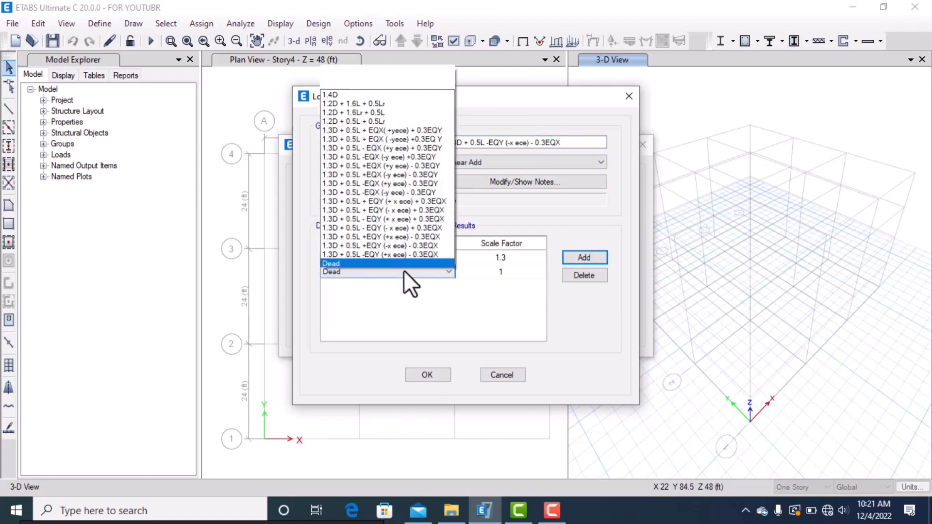
{"action": "scroll", "coordinate": [388, 218], "scroll_direction": "down", "scroll_amount": 4}
{"action": "left_click", "coordinate": [388, 197]}
{"action": "left_click", "coordinate": [493, 270]}
{"action": "left_click", "coordinate": [493, 269]}
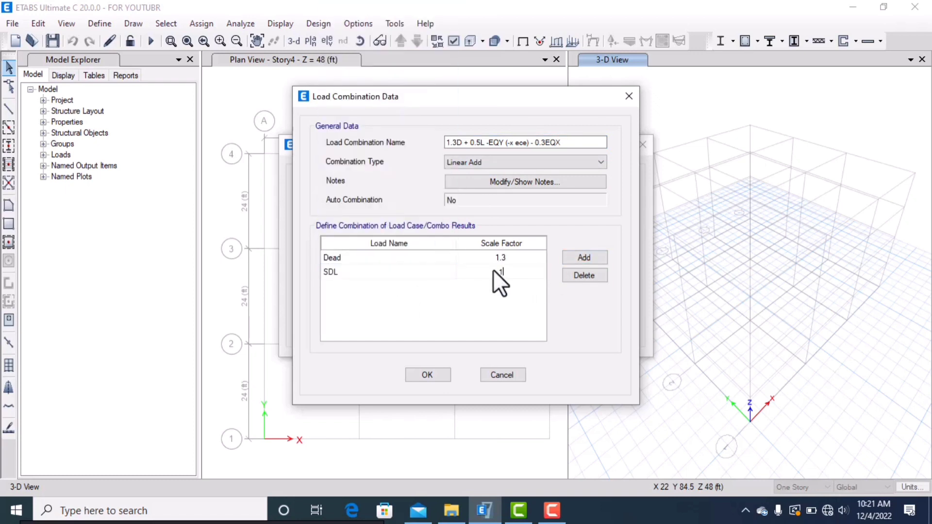
{"action": "type", "text": ".3"}
Add the Live load with scale factor 0.5 to the -EQY (-x ece) - 0.3EQX combination
{"action": "left_click", "coordinate": [597, 257]}
{"action": "left_click", "coordinate": [439, 286]}
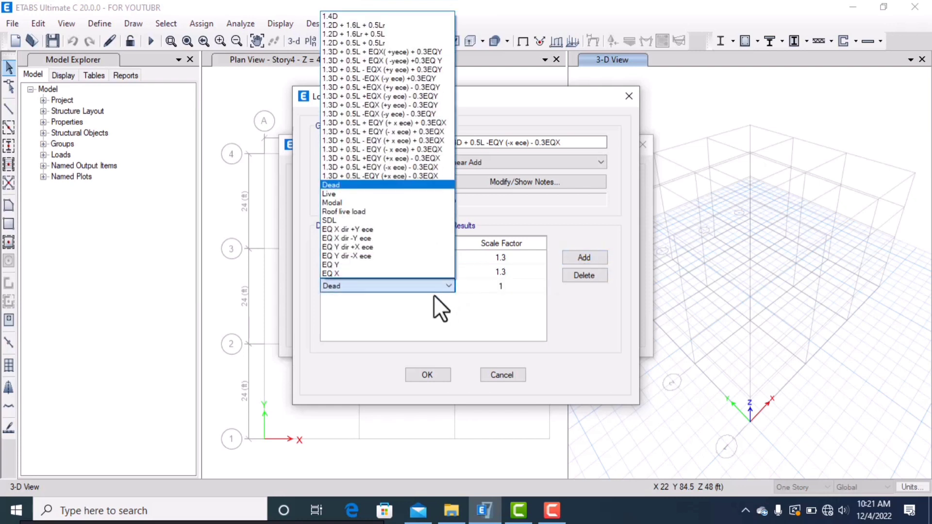
{"action": "left_click", "coordinate": [374, 194]}
{"action": "left_click", "coordinate": [505, 281]}
{"action": "type", "text": "0."}
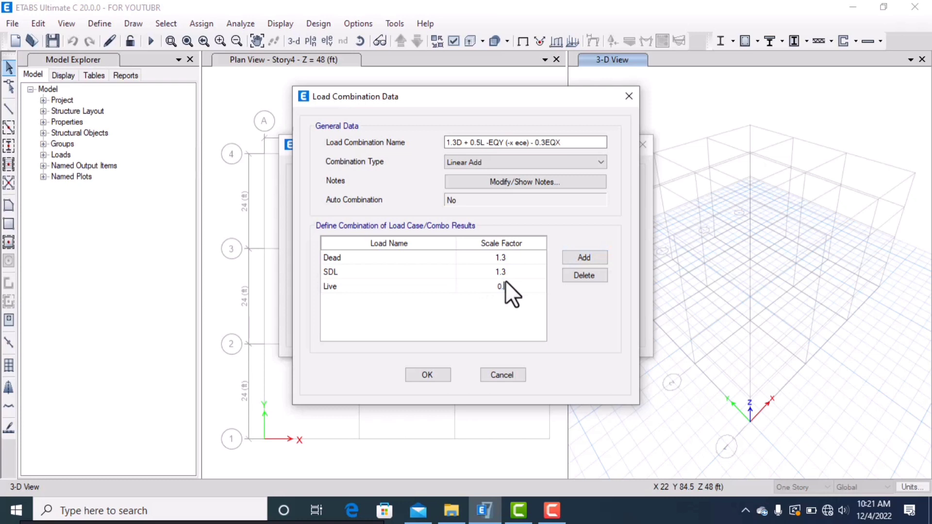
{"action": "type", "text": "5"}
Add the EQ Y dir -X ece load with scale factor -1 to the -EQY (-x ece) - 0.3EQX combination
{"action": "left_click", "coordinate": [585, 258]}
{"action": "left_click", "coordinate": [500, 302]}
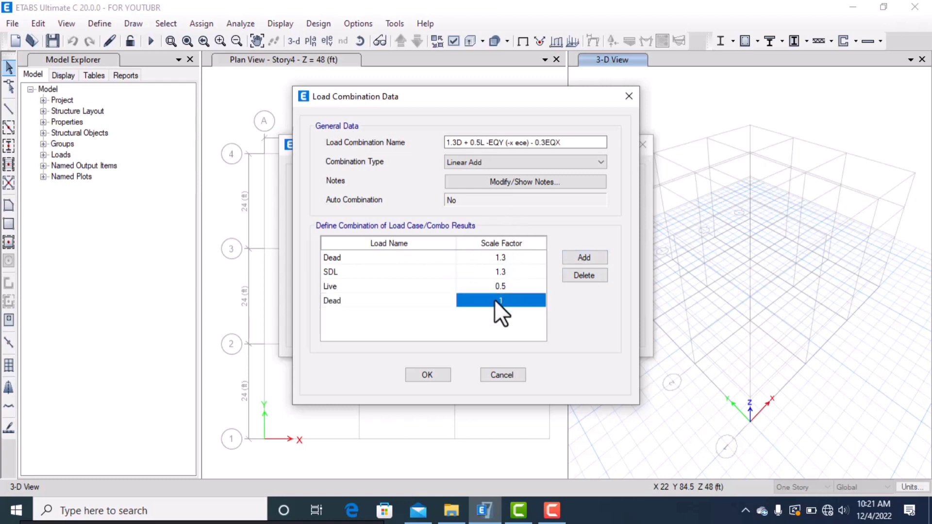
{"action": "left_click", "coordinate": [448, 298]}
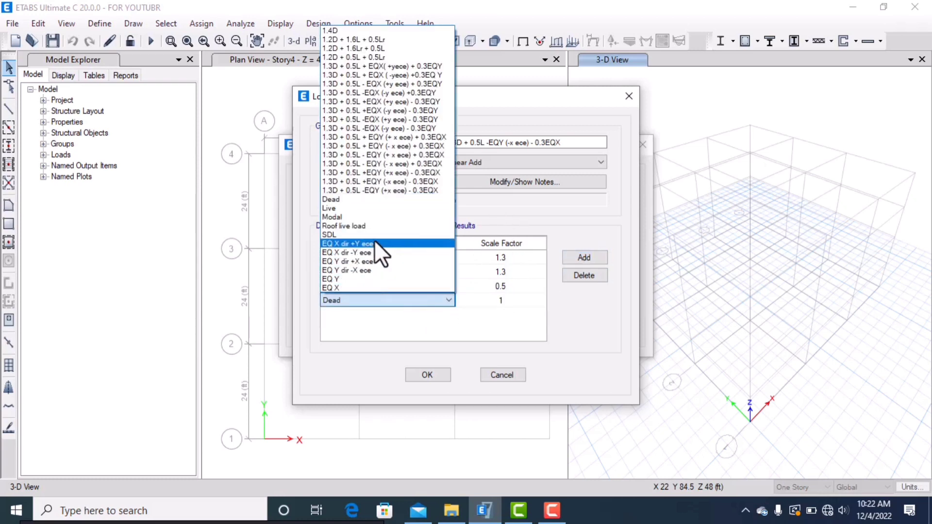
{"action": "left_click", "coordinate": [381, 270]}
{"action": "left_click", "coordinate": [500, 301]}
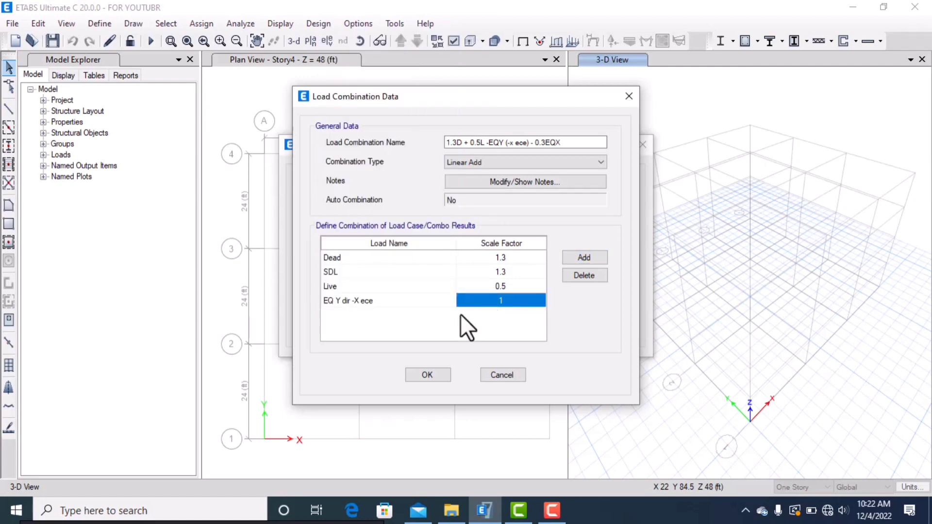
{"action": "left_click", "coordinate": [497, 301]}
{"action": "type", "text": "-1"}
Add the EQ X load with scale factor -0.3 and save the -EQY (-x ece) - 0.3EQX combination
{"action": "left_click", "coordinate": [582, 257]}
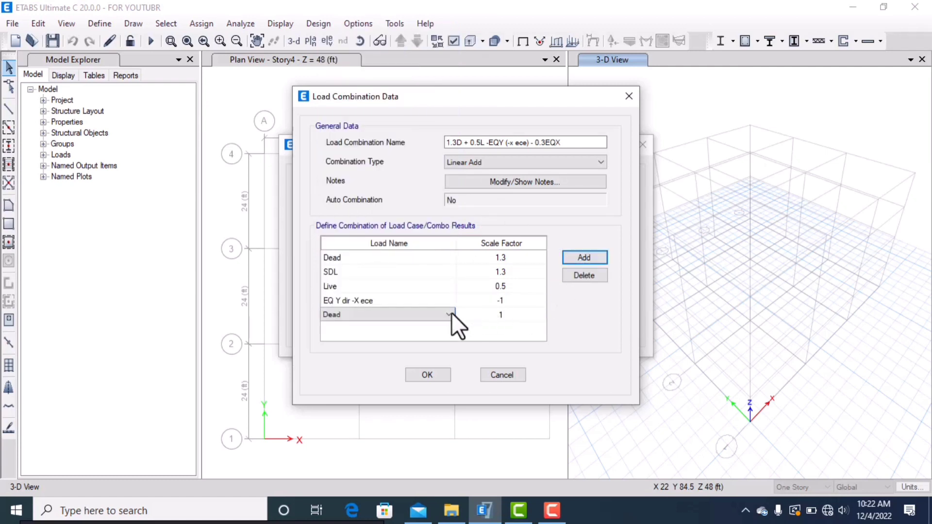
{"action": "left_click", "coordinate": [449, 315]}
{"action": "left_click", "coordinate": [413, 302]}
{"action": "left_click", "coordinate": [497, 313]}
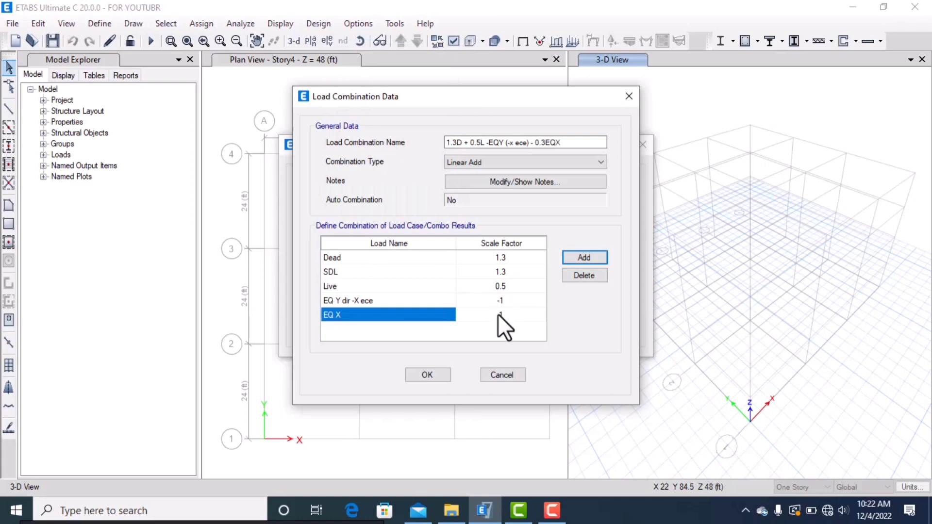
{"action": "left_click", "coordinate": [501, 315]}
{"action": "left_click", "coordinate": [501, 315]}
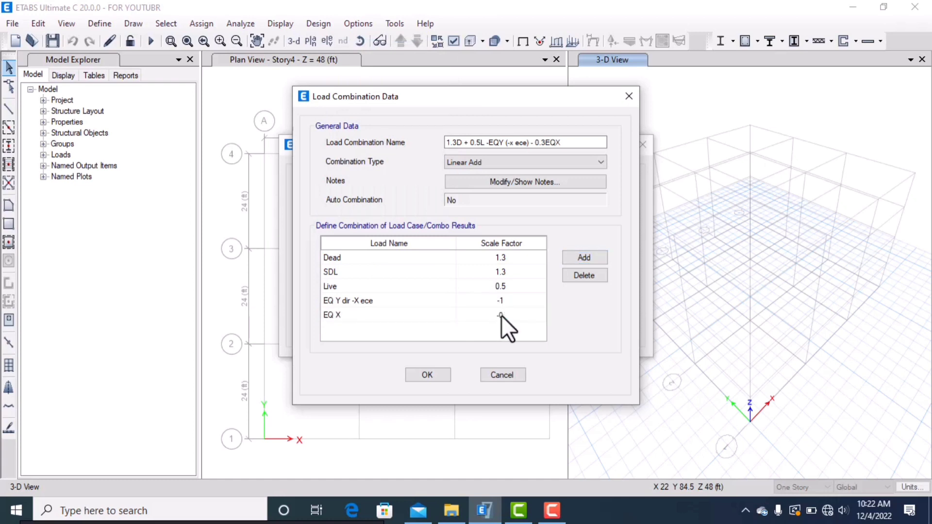
{"action": "left_click", "coordinate": [426, 375]}
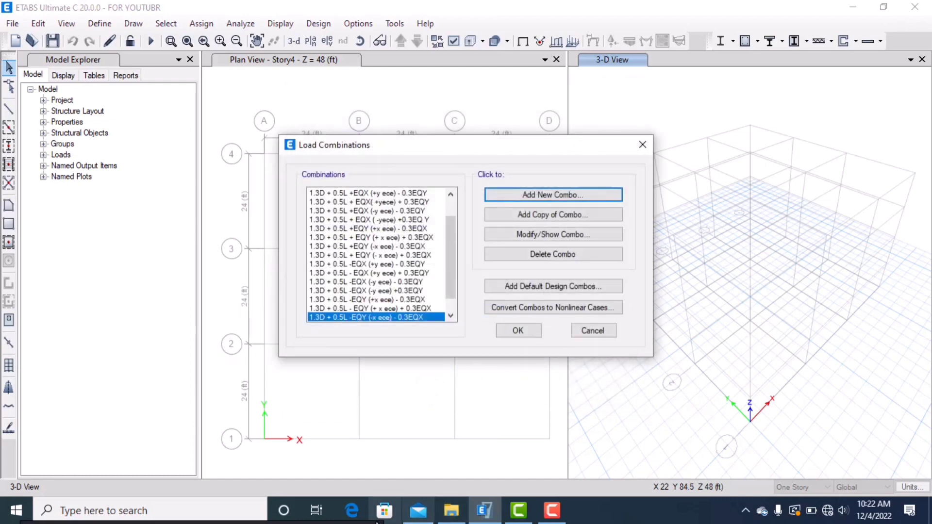
Switch to the load combinations PDF in Edge and review the X and Y earthquake direction diagrams
{"action": "left_click", "coordinate": [353, 512]}
{"action": "scroll", "coordinate": [491, 393], "scroll_direction": "down", "scroll_amount": 3, "text": "ctrl"}
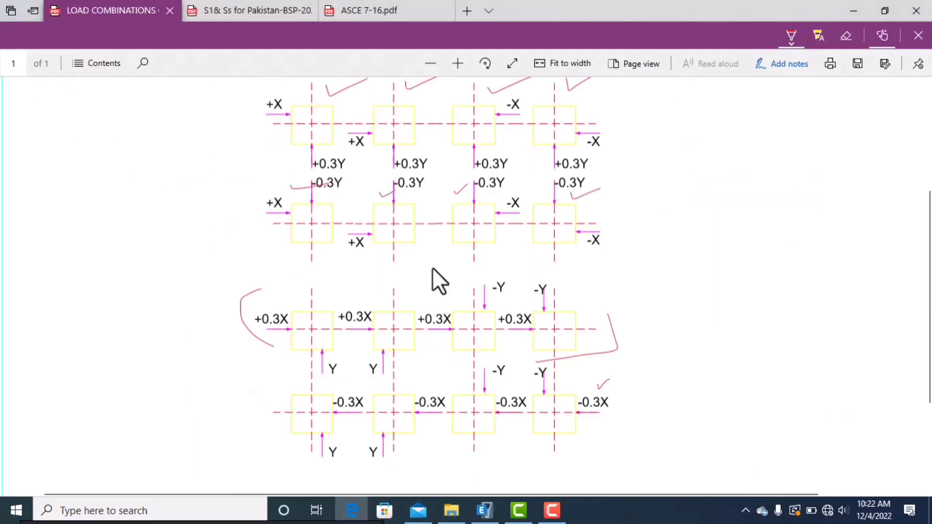
{"action": "scroll", "coordinate": [546, 295], "scroll_direction": "up", "scroll_amount": 1}
{"action": "scroll", "coordinate": [668, 340], "scroll_direction": "down", "scroll_amount": 1}
Go to page 62 of ASCE 7-16, continue to seismic combinations 6 and 7, and handwrite 0.794 beside the 0.9D combination
{"action": "left_click", "coordinate": [422, 14]}
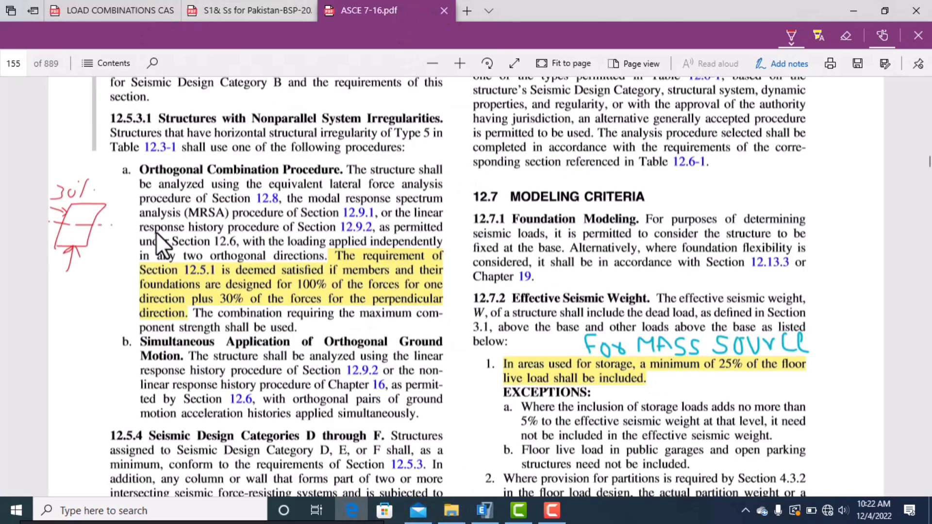
{"action": "scroll", "coordinate": [156, 232], "scroll_direction": "down", "scroll_amount": 5}
{"action": "scroll", "coordinate": [280, 239], "scroll_direction": "up", "scroll_amount": 12}
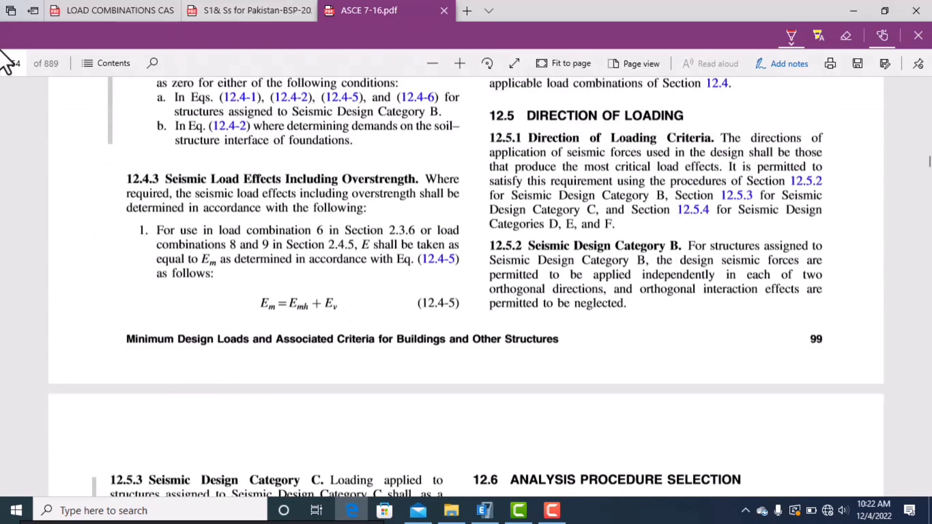
{"action": "left_click", "coordinate": [4, 64]}
{"action": "type", "text": "62"}
{"action": "key", "text": "Return"}
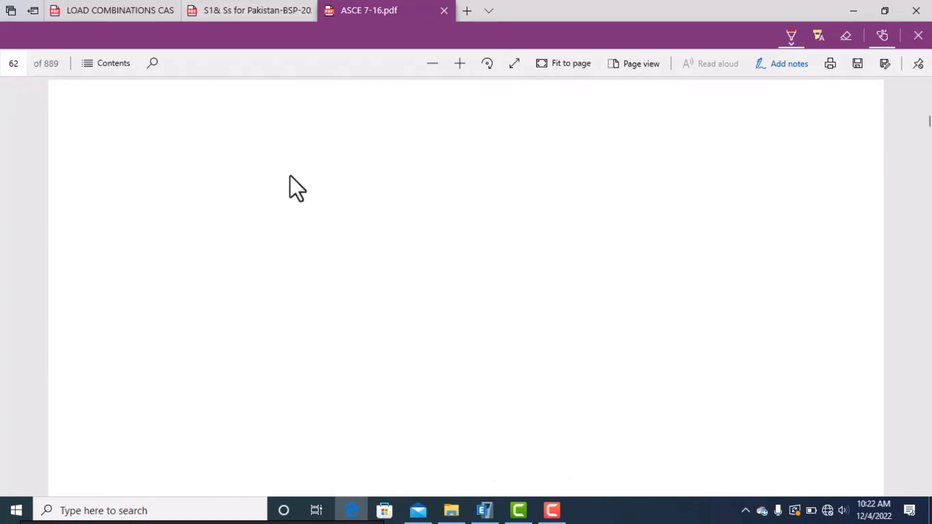
{"action": "scroll", "coordinate": [340, 259], "scroll_direction": "down", "scroll_amount": 15}
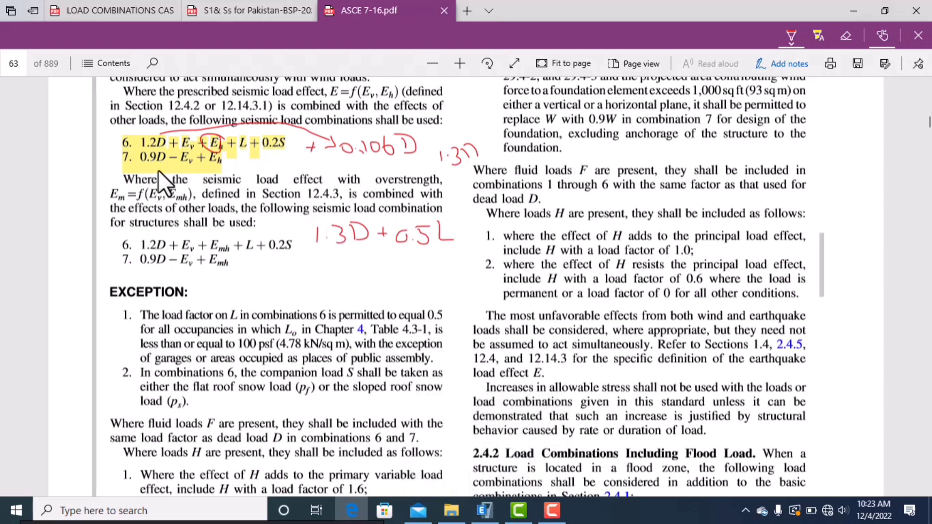
{"action": "left_click_drag", "start_coordinate": [203, 167], "coordinate": [265, 170]}
{"action": "left_click_drag", "start_coordinate": [292, 163], "coordinate": [295, 172]}
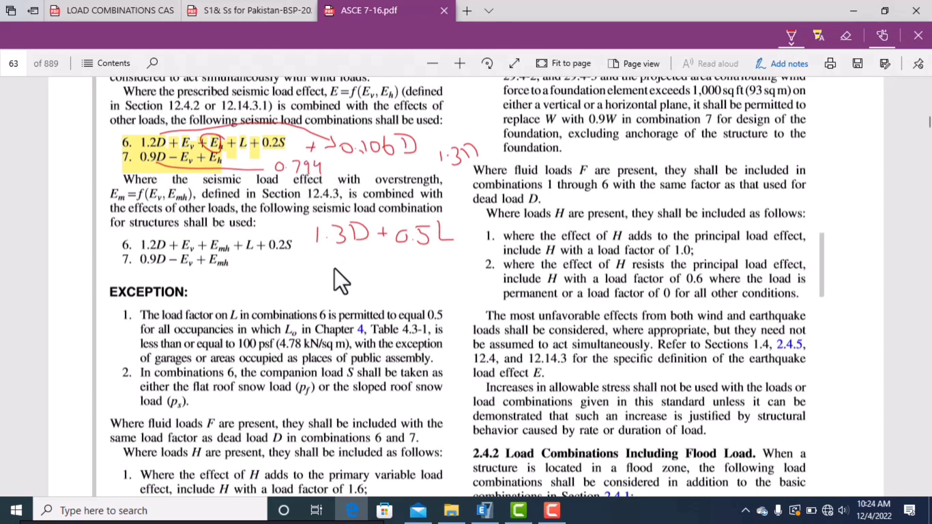
Switch back to ETABS and add a new load combination named "0.794D + EQX ( +y ece) +0.3EQY"
{"action": "left_click", "coordinate": [483, 509]}
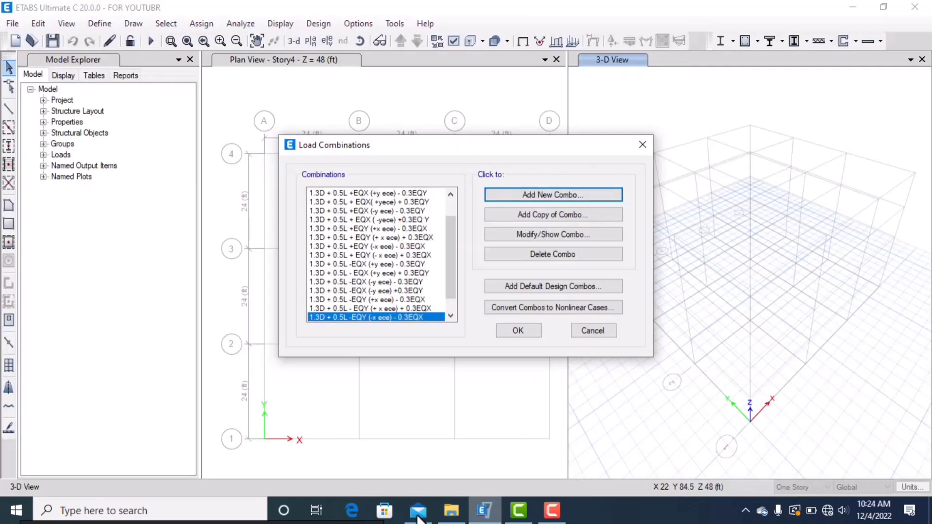
{"action": "left_click", "coordinate": [552, 195]}
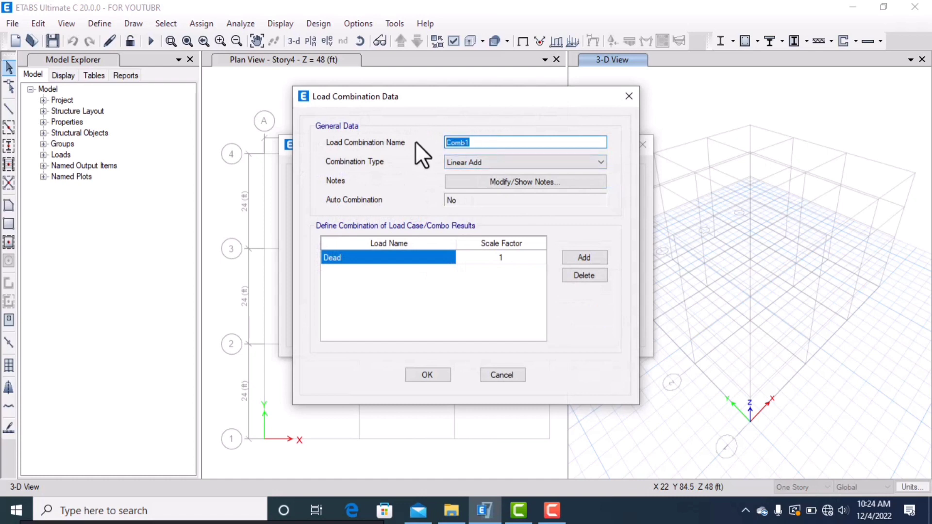
{"action": "type", "text": "0.794D + EQX"}
{"action": "type", "text": "("}
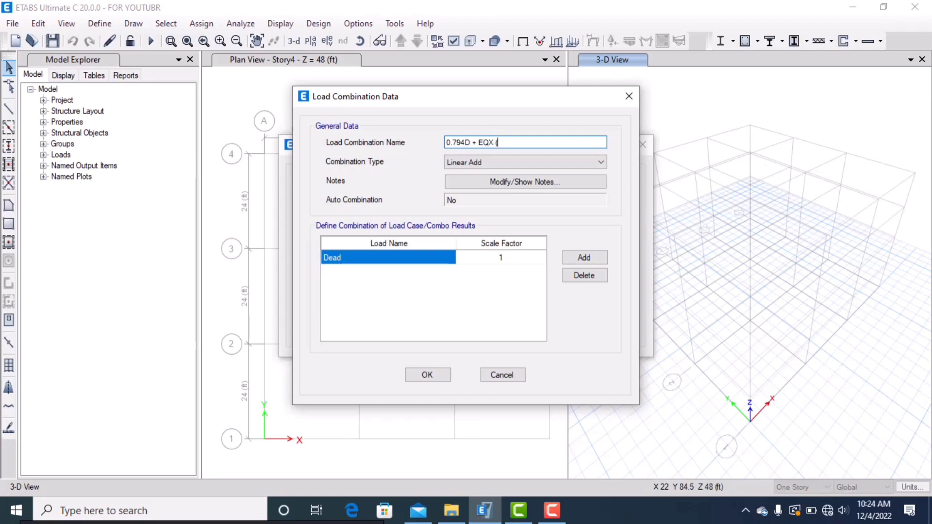
{"action": "type", "text": " +y ece) +0.3"}
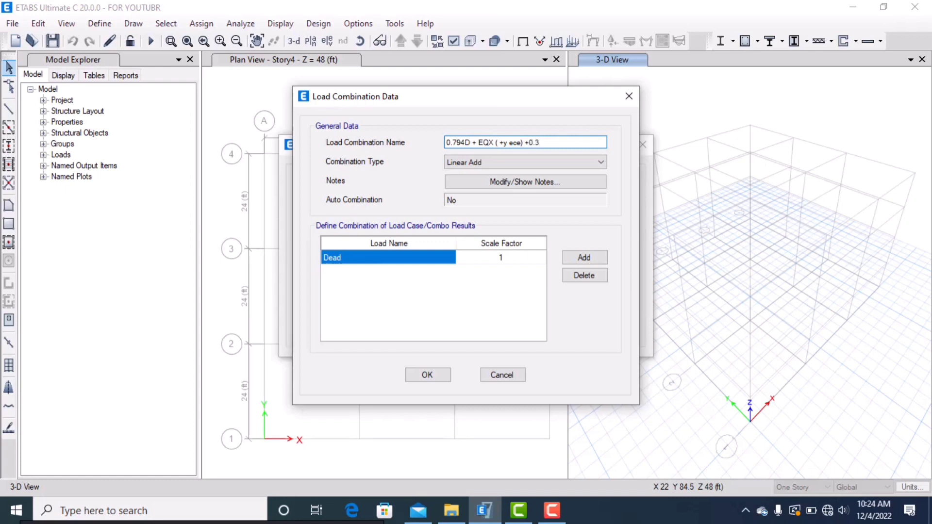
{"action": "type", "text": "eqy"}
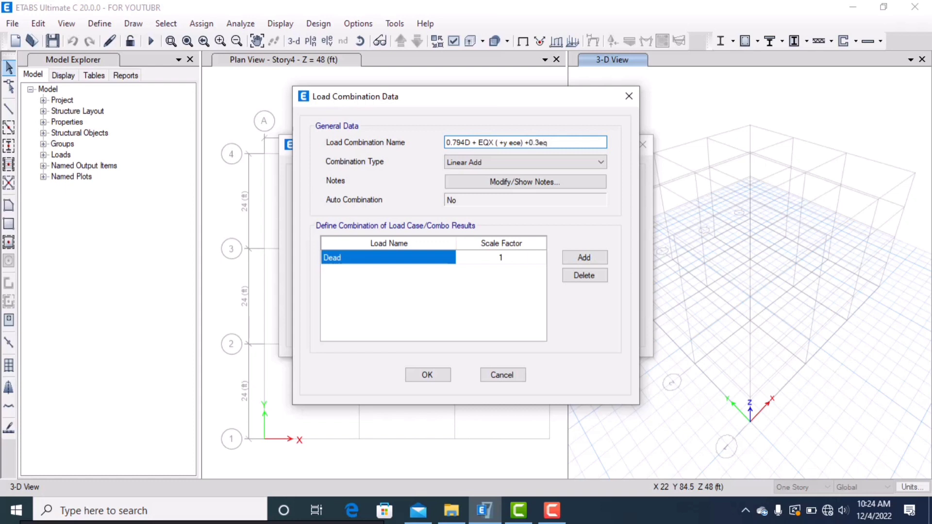
{"action": "key", "text": "BackSpace"}
{"action": "key", "text": "BackSpace"}
{"action": "key", "text": "BackSpace"}
{"action": "type", "text": "EQY"}
Return to Edge and examine the ±X with ±0.3Y cases in the load combinations PDF
{"action": "left_click", "coordinate": [352, 509]}
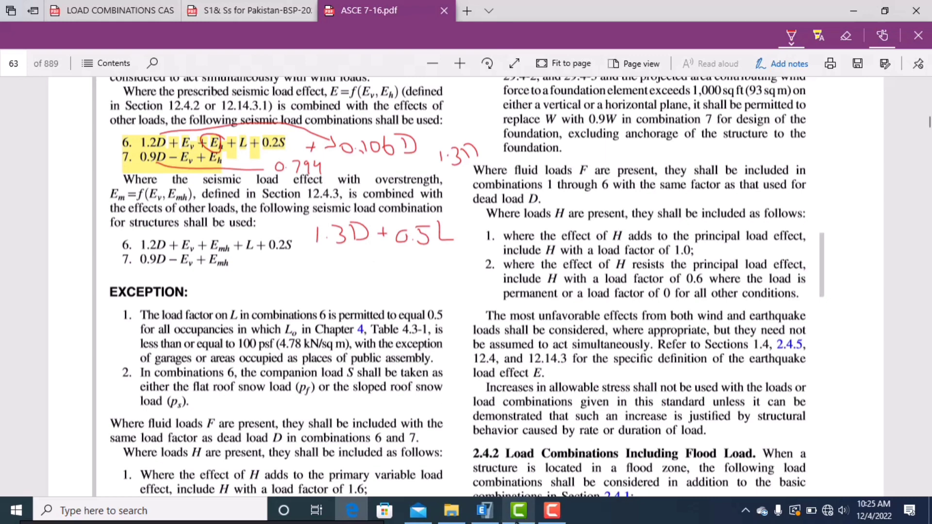
{"action": "left_click", "coordinate": [483, 510]}
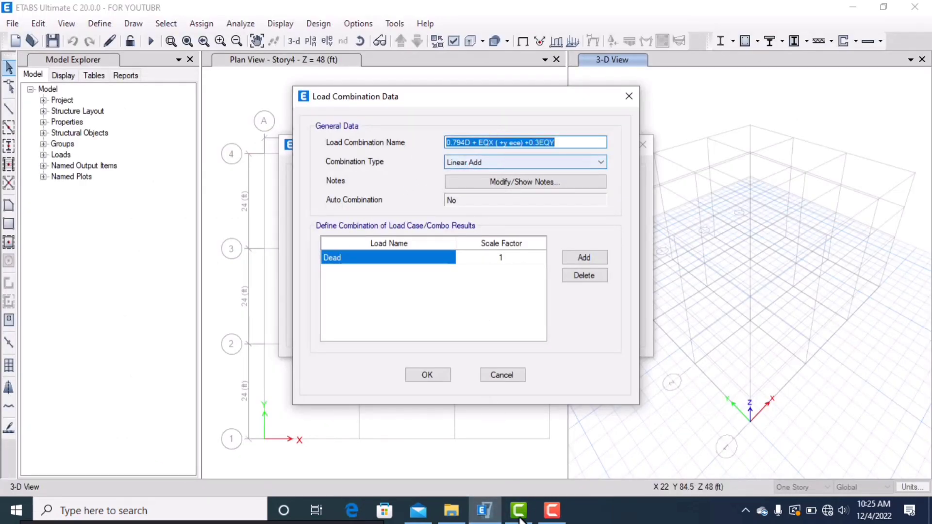
{"action": "left_click", "coordinate": [361, 507]}
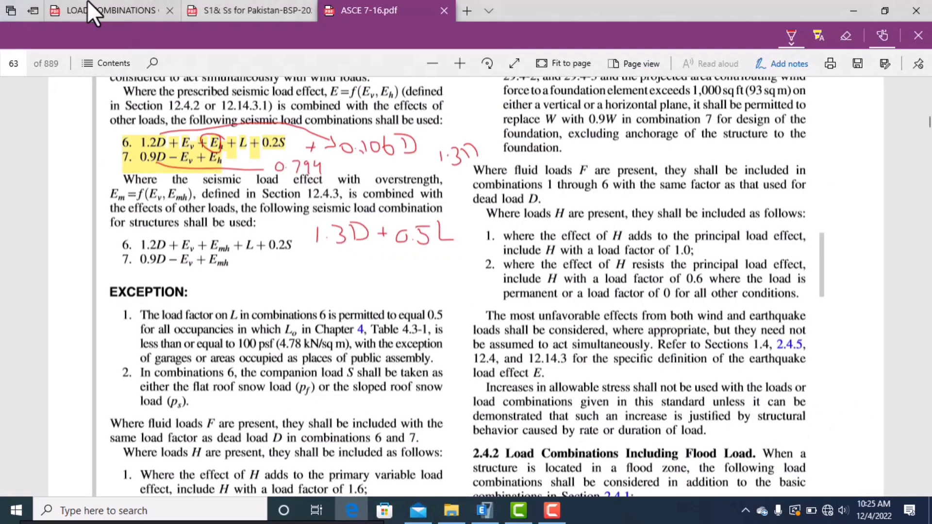
{"action": "left_click", "coordinate": [100, 10]}
{"action": "scroll", "coordinate": [408, 239], "scroll_direction": "up", "scroll_amount": 4}
{"action": "scroll", "coordinate": [285, 250], "scroll_direction": "down", "scroll_amount": 2}
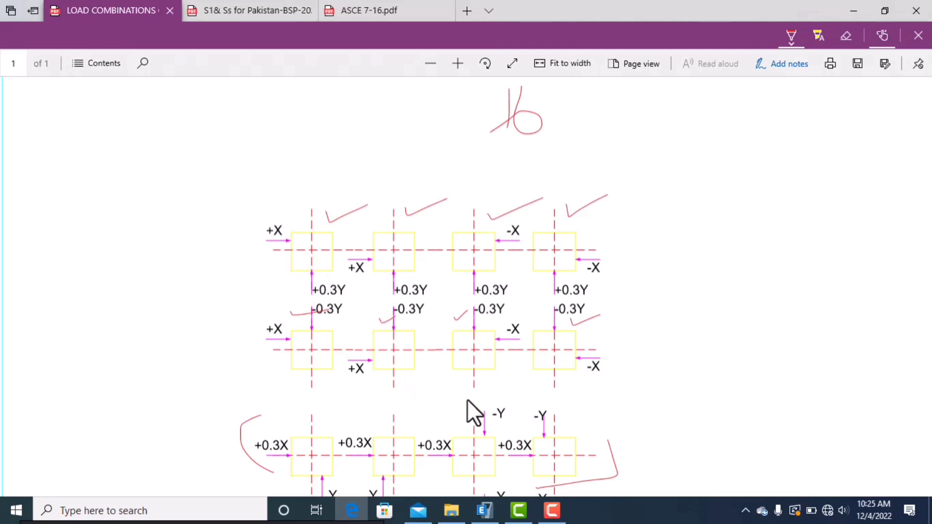
Switch back to ETABS and give the Dead load a scale factor of 0.794, then add SDL with the same 0.794 factor
{"action": "left_click", "coordinate": [484, 510]}
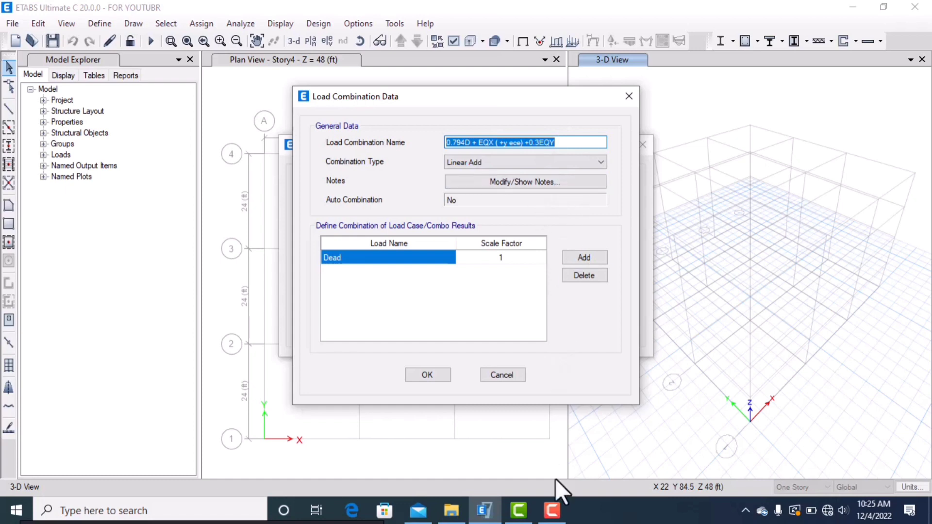
{"action": "left_click", "coordinate": [516, 257]}
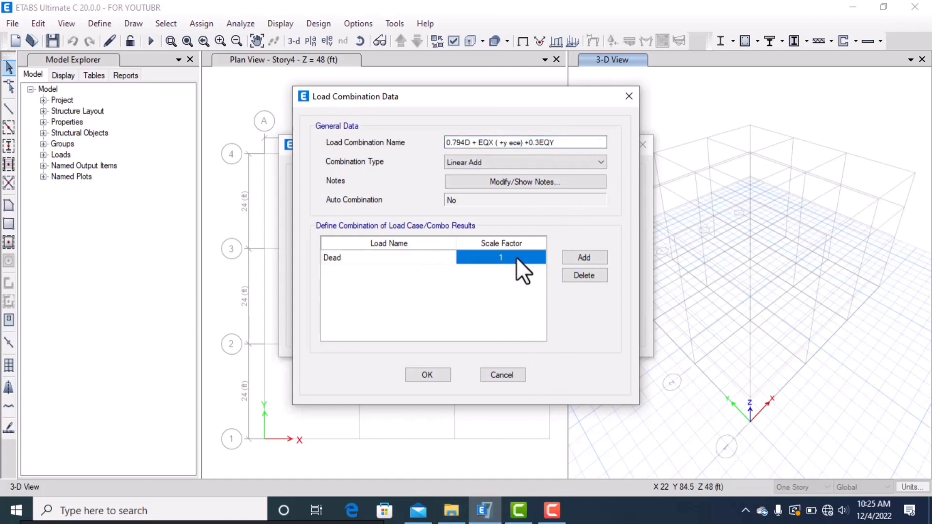
{"action": "type", "text": "0.794"}
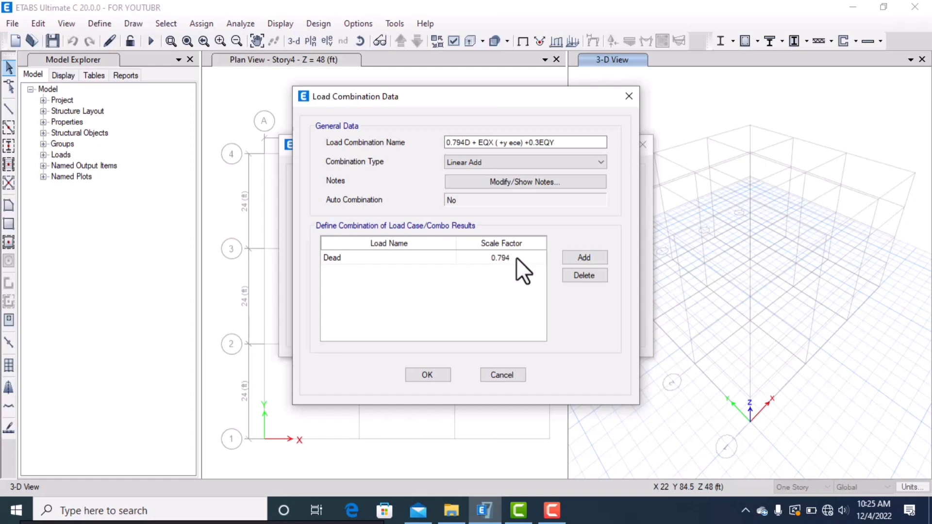
{"action": "left_click", "coordinate": [599, 257]}
{"action": "left_click", "coordinate": [421, 275]}
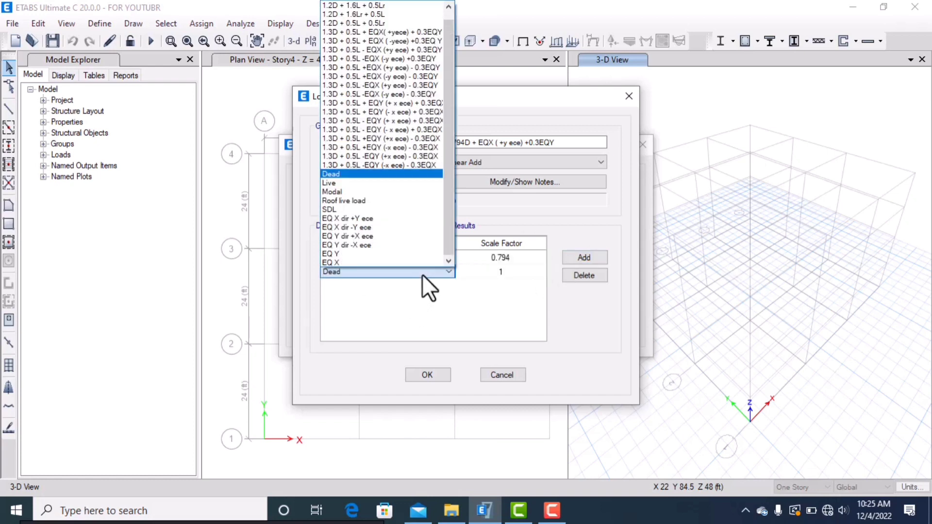
{"action": "left_click", "coordinate": [366, 209]}
{"action": "left_click", "coordinate": [496, 268]}
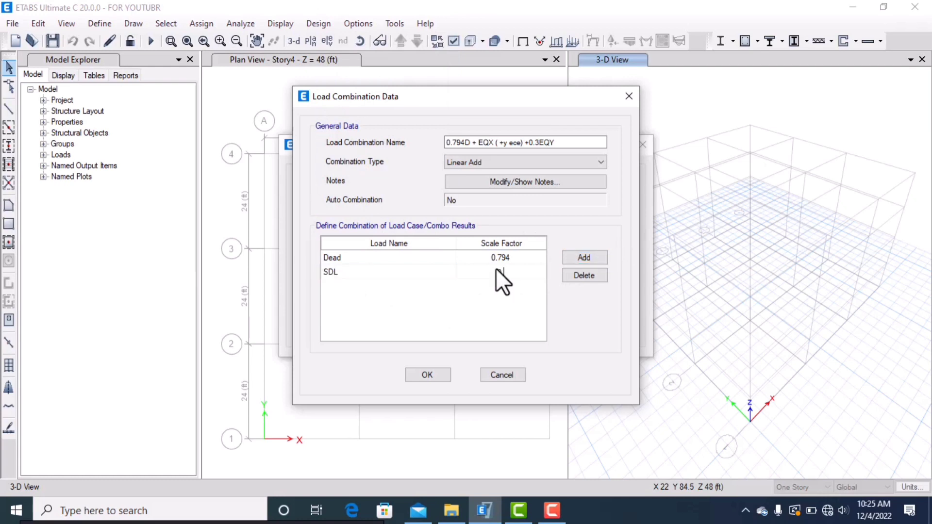
{"action": "type", "text": "0.794"}
Add the EQ X dir +Y ece load to the combination with a scale factor of 1
{"action": "left_click", "coordinate": [583, 257]}
{"action": "left_click", "coordinate": [398, 286]}
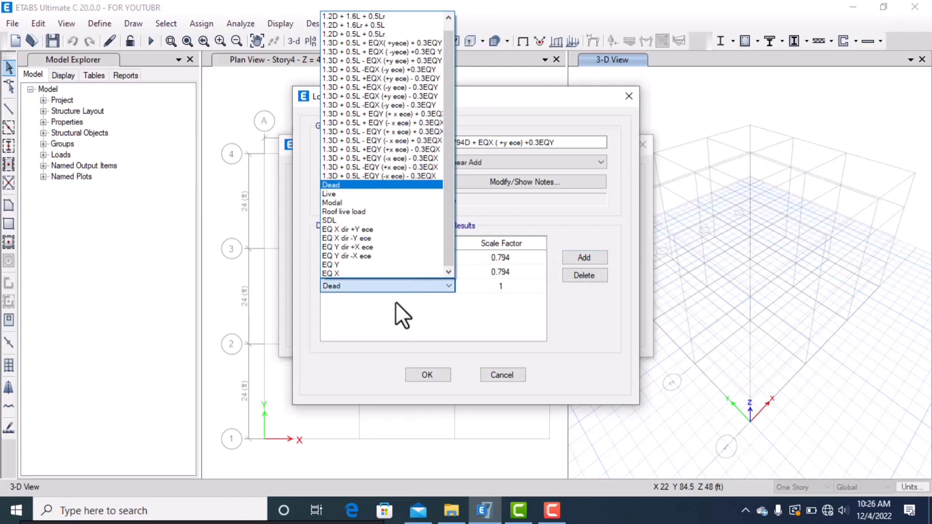
{"action": "left_click", "coordinate": [383, 229]}
{"action": "left_click", "coordinate": [502, 285]}
Add the EQ Y load with a scale factor of 0.3 and accept the load combination
{"action": "left_click", "coordinate": [583, 257]}
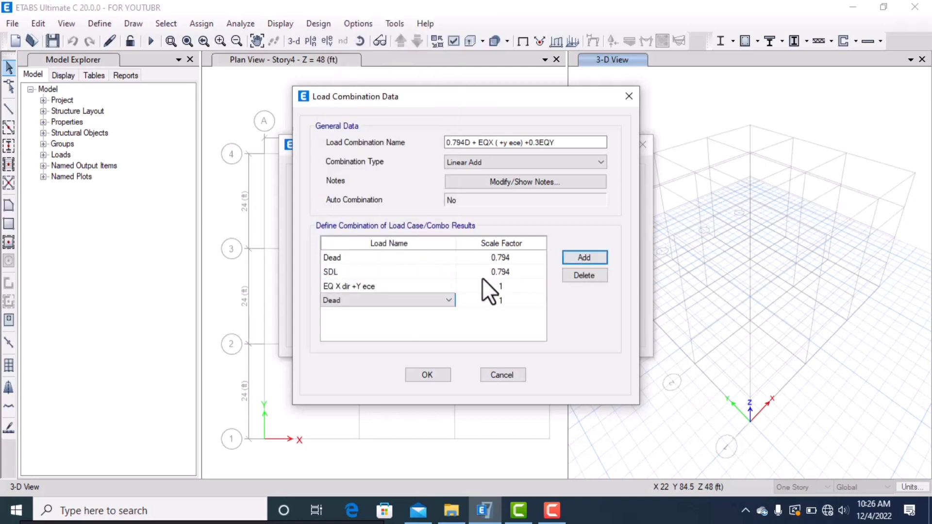
{"action": "left_click", "coordinate": [436, 297]}
{"action": "left_click", "coordinate": [437, 297]}
{"action": "left_click", "coordinate": [404, 280]}
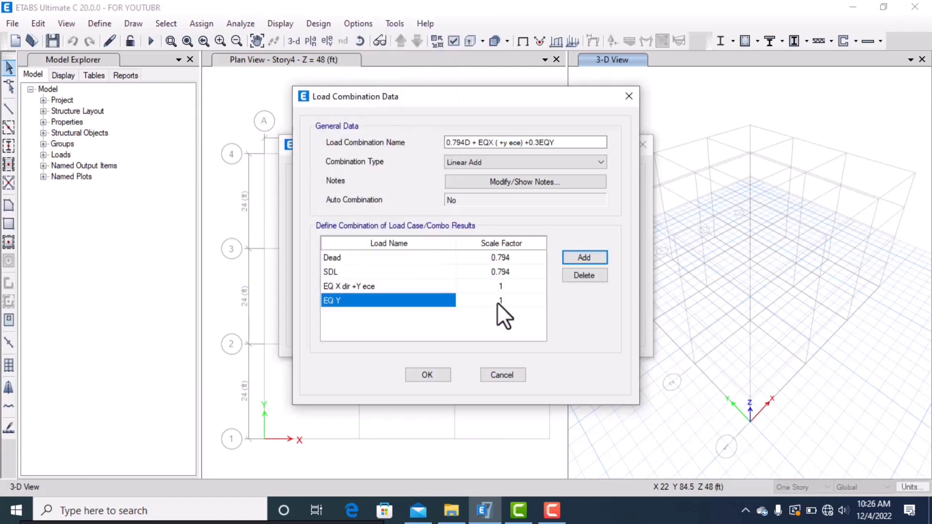
{"action": "left_click", "coordinate": [497, 300]}
{"action": "type", "text": "0.3"}
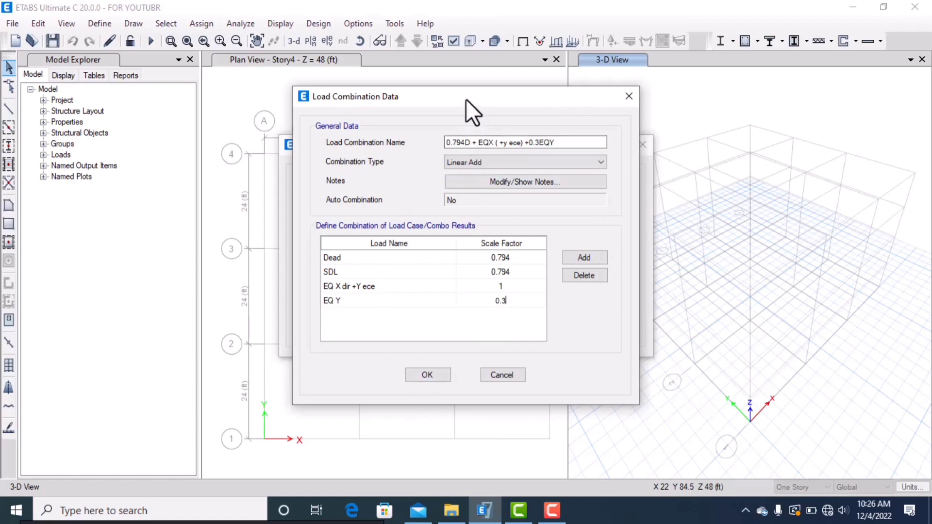
{"action": "left_click_drag", "start_coordinate": [465, 99], "coordinate": [519, 96]}
{"action": "left_click", "coordinate": [480, 372]}
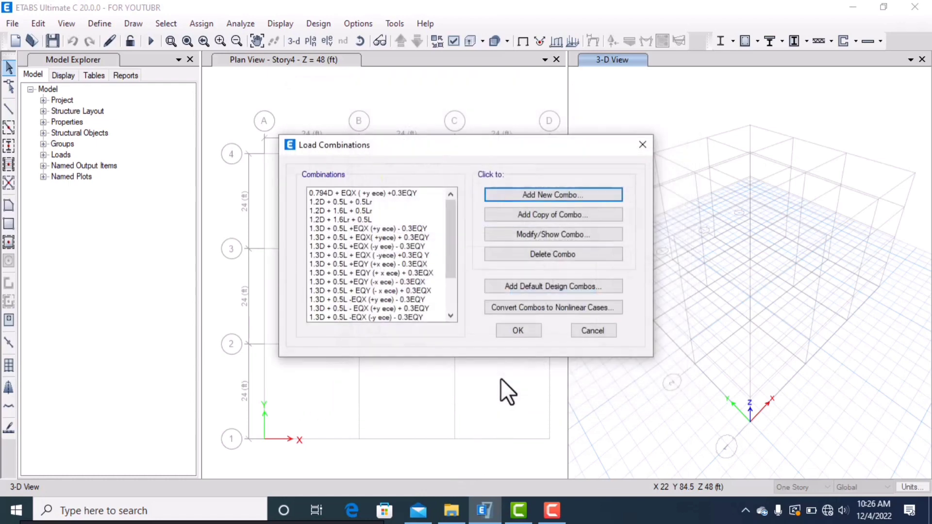